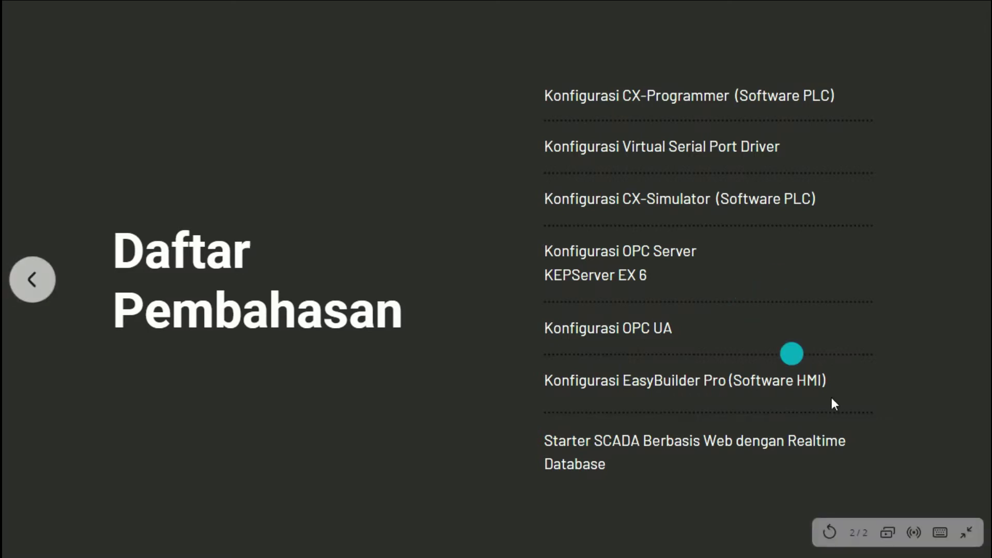
Close the Canva presentation along with its browser page and switch to Scada_Project in CX-Programmer
{"action": "left_click", "coordinate": [967, 532]}
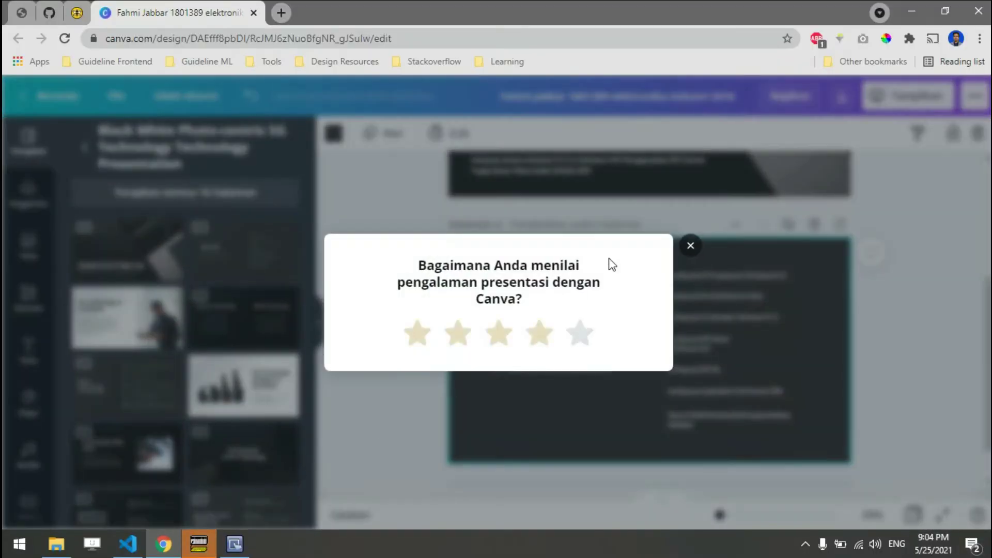
{"action": "left_click", "coordinate": [689, 246]}
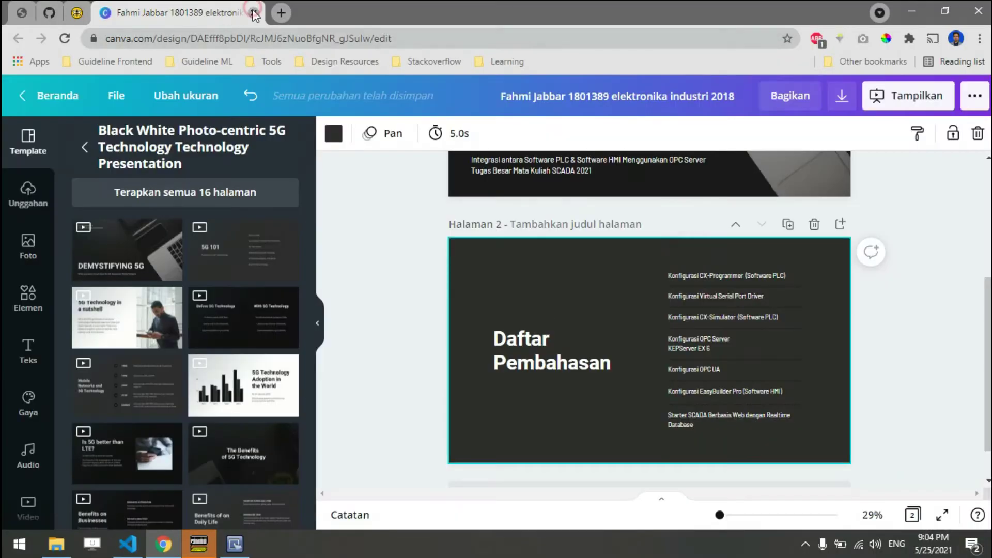
{"action": "left_click", "coordinate": [253, 13]}
{"action": "left_click", "coordinate": [234, 548]}
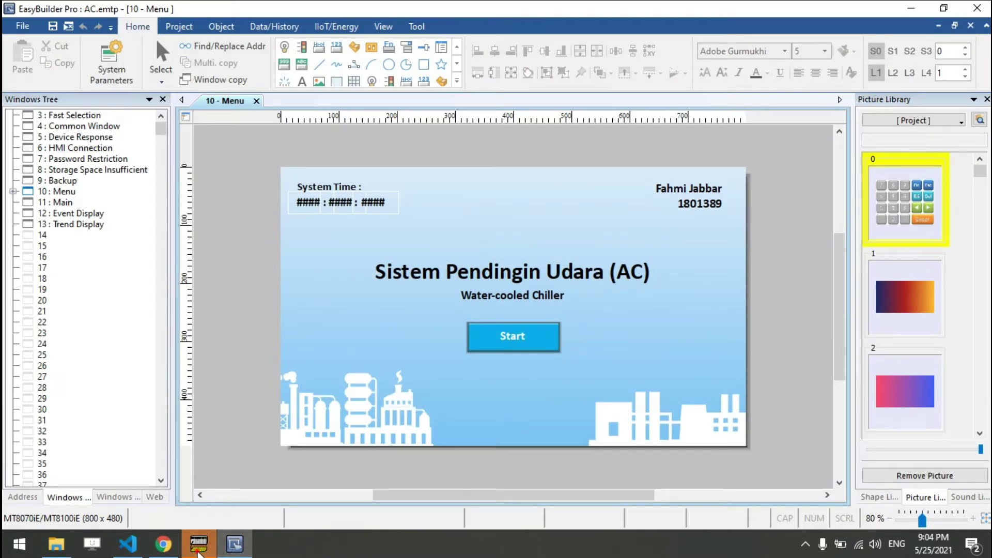
{"action": "left_click", "coordinate": [199, 548]}
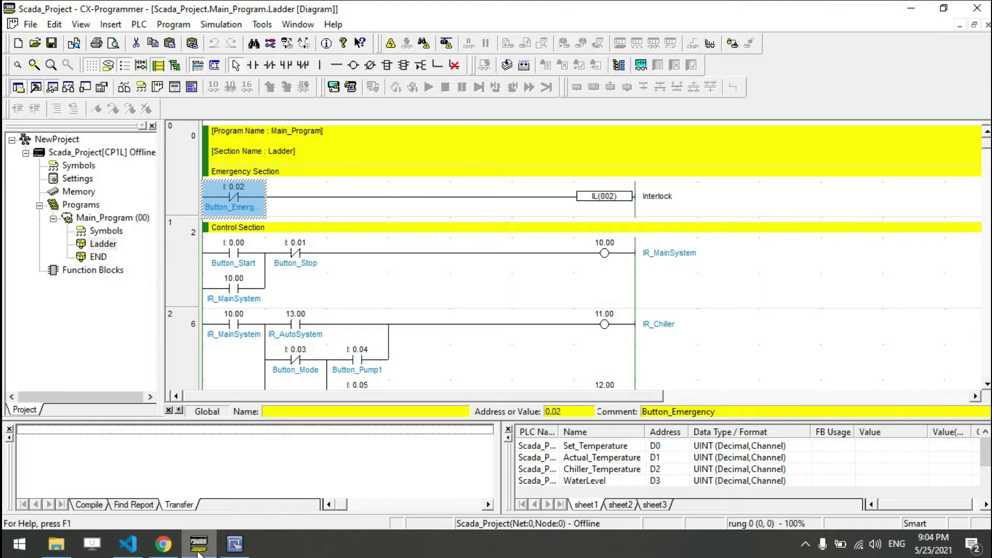
Review the Main_Program ladder rungs from the Emergency Section through Increment Temp. (AHU) and return to the first rung
{"action": "left_click", "coordinate": [251, 206]}
{"action": "left_click", "coordinate": [310, 197]}
{"action": "key", "text": "Down"}
{"action": "key", "text": "Down"}
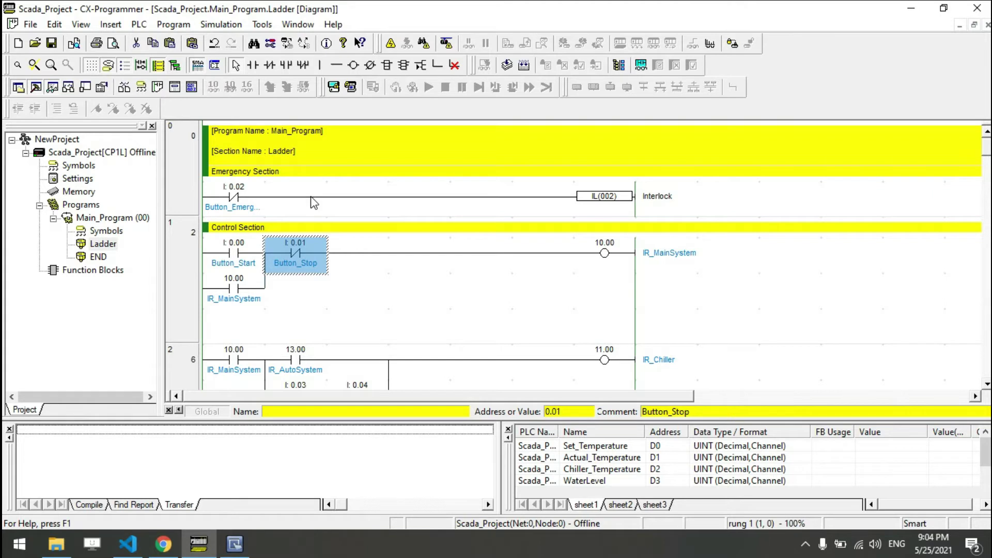
{"action": "key", "text": "Left"}
{"action": "key", "text": "Down"}
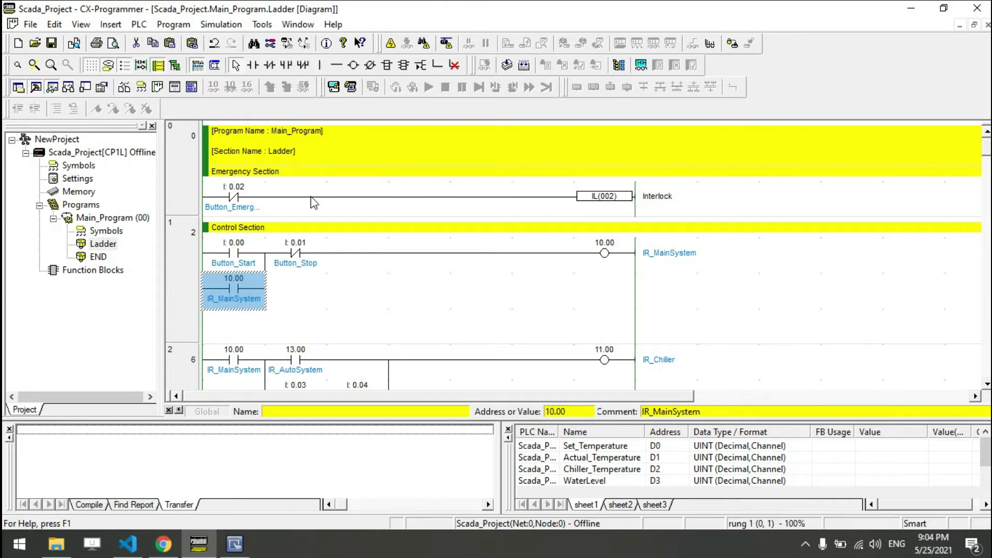
{"action": "key", "text": "Down"}
{"action": "key", "text": "Page_Down"}
{"action": "key", "text": "Page_Down"}
{"action": "key", "text": "Page_Down"}
{"action": "key", "text": "Page_Down"}
{"action": "key", "text": "Page_Down"}
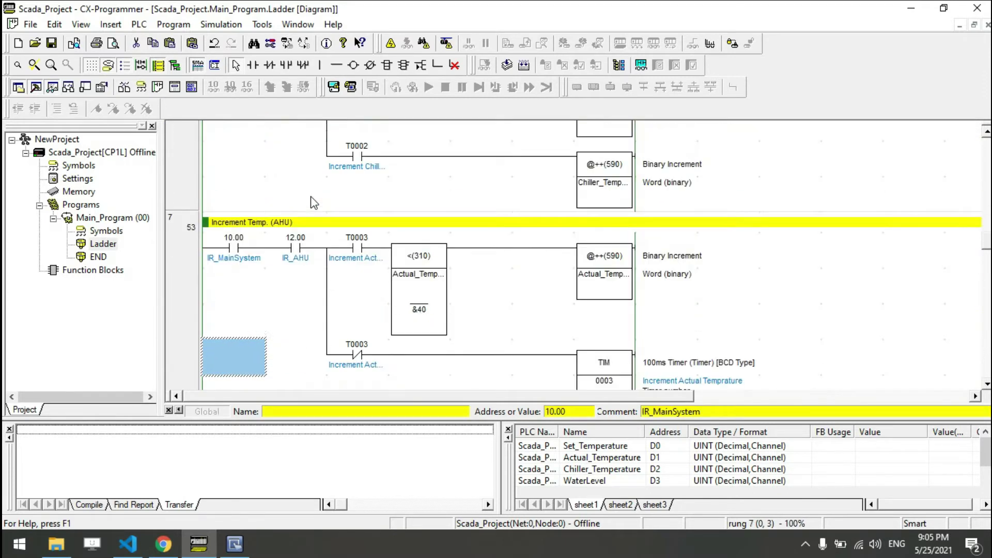
{"action": "key", "text": "Page_Up"}
{"action": "key", "text": "Page_Up"}
{"action": "key", "text": "Page_Up"}
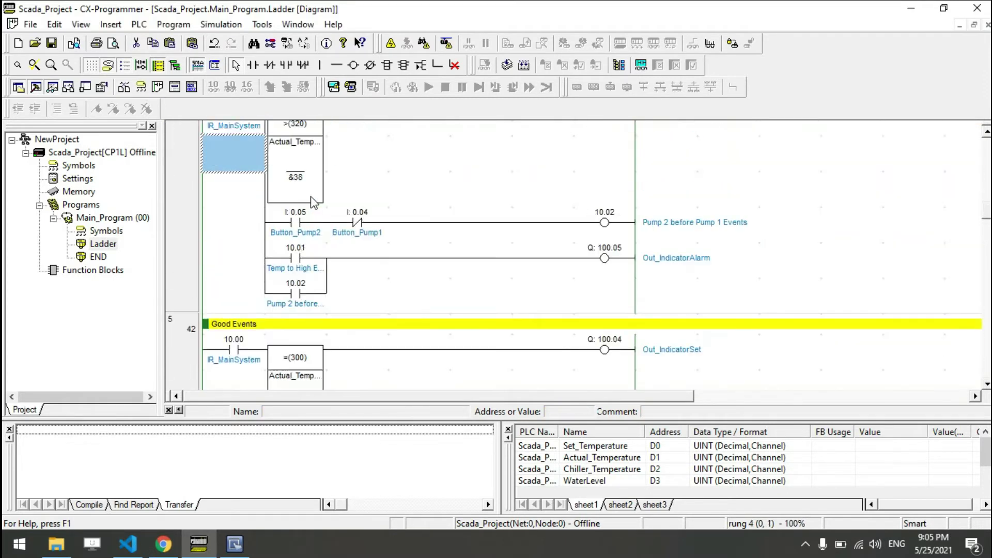
{"action": "key", "text": "Page_Up"}
{"action": "key", "text": "Page_Up"}
{"action": "key", "text": "Page_Up"}
{"action": "key", "text": "Page_Up"}
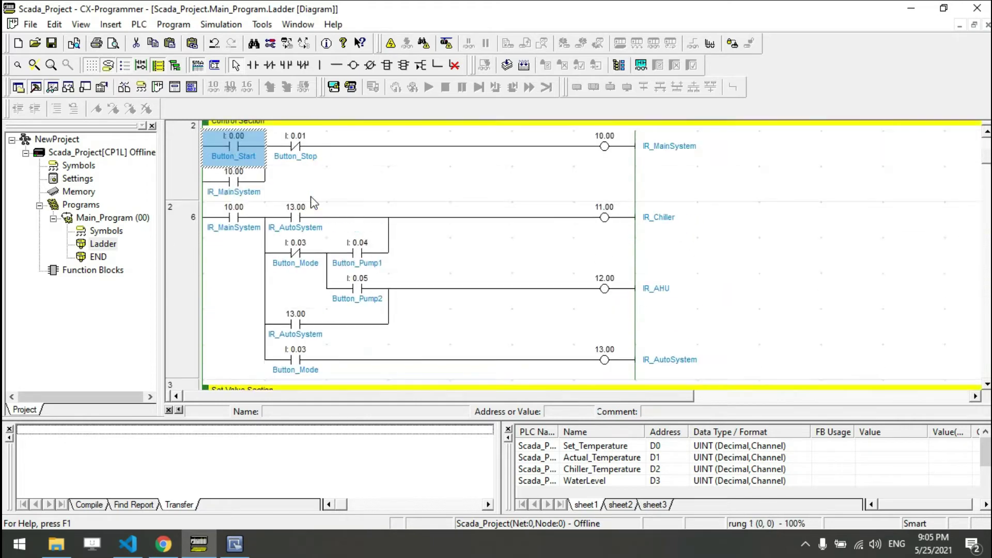
{"action": "key", "text": "Page_Up"}
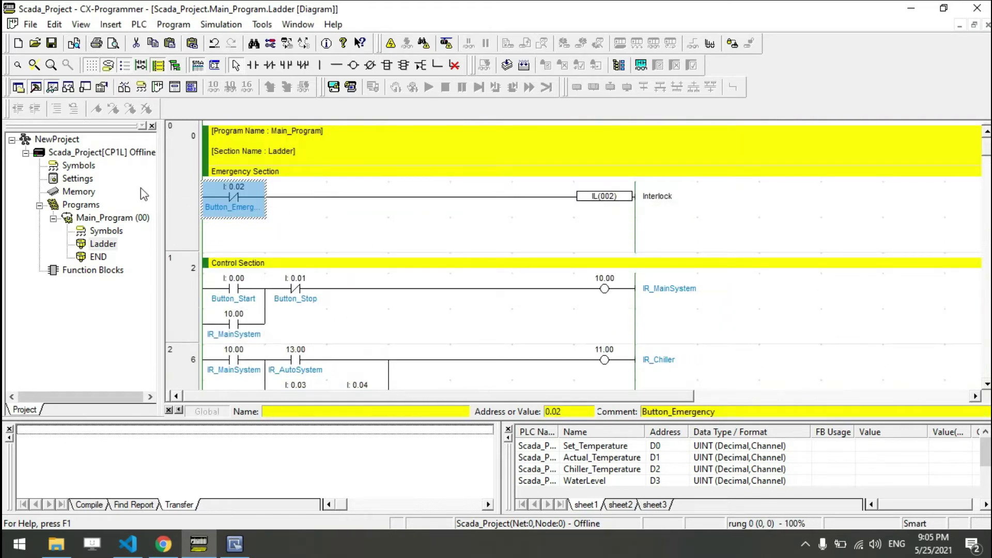
Check the PLC's device type and CPU type options, keeping CP1L with CPU type L and accepting the settings
{"action": "double_click", "coordinate": [92, 154]}
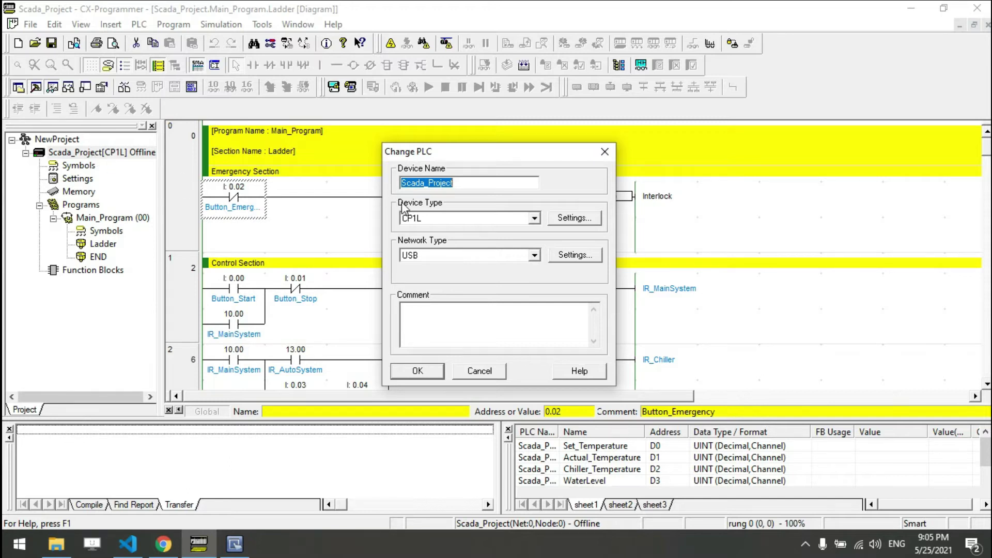
{"action": "left_click", "coordinate": [445, 218]}
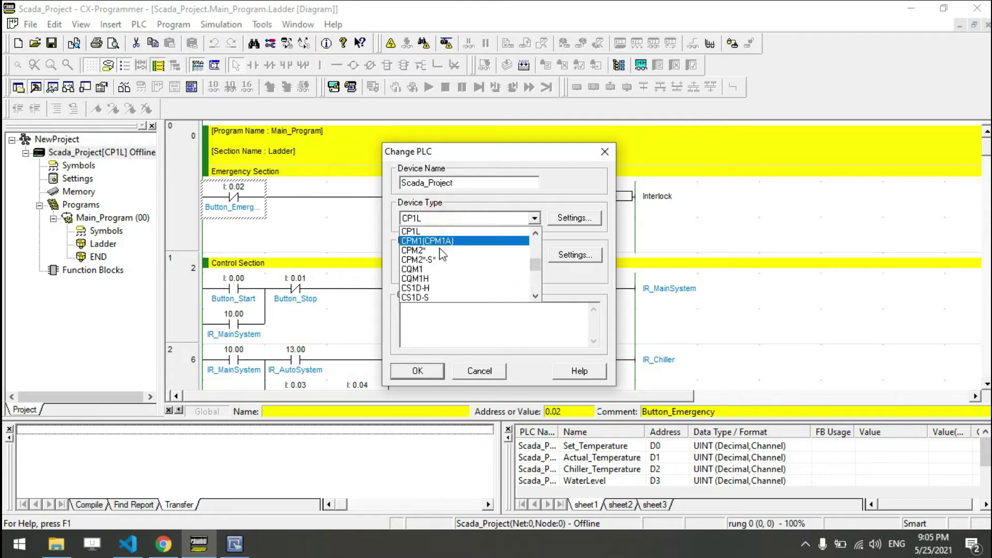
{"action": "left_click", "coordinate": [546, 196]}
{"action": "left_click", "coordinate": [579, 219]}
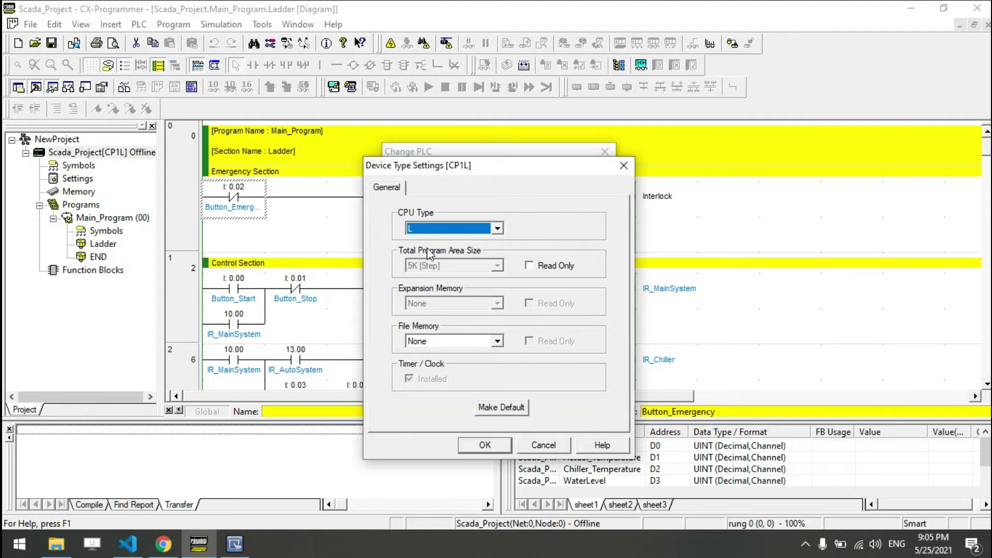
{"action": "left_click", "coordinate": [435, 230]}
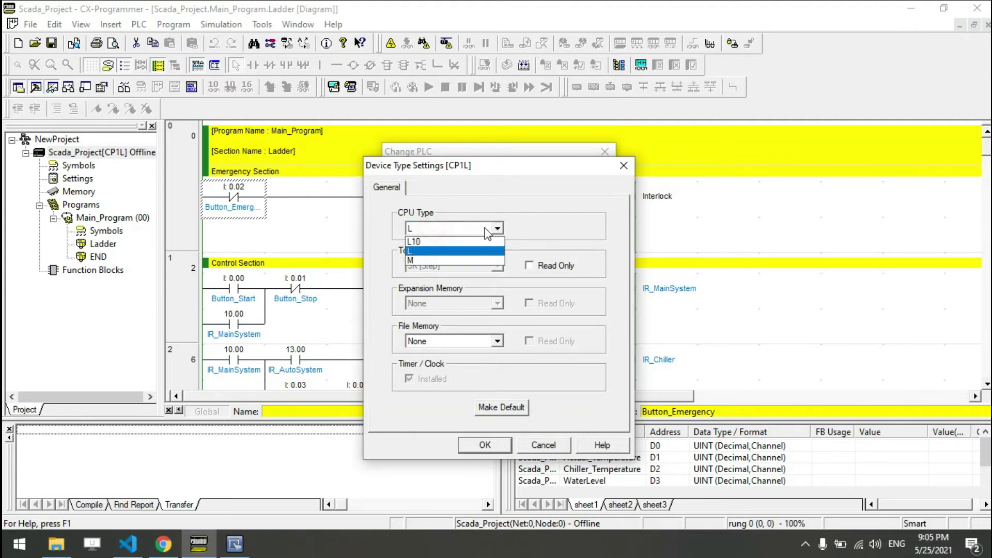
{"action": "left_click", "coordinate": [540, 223]}
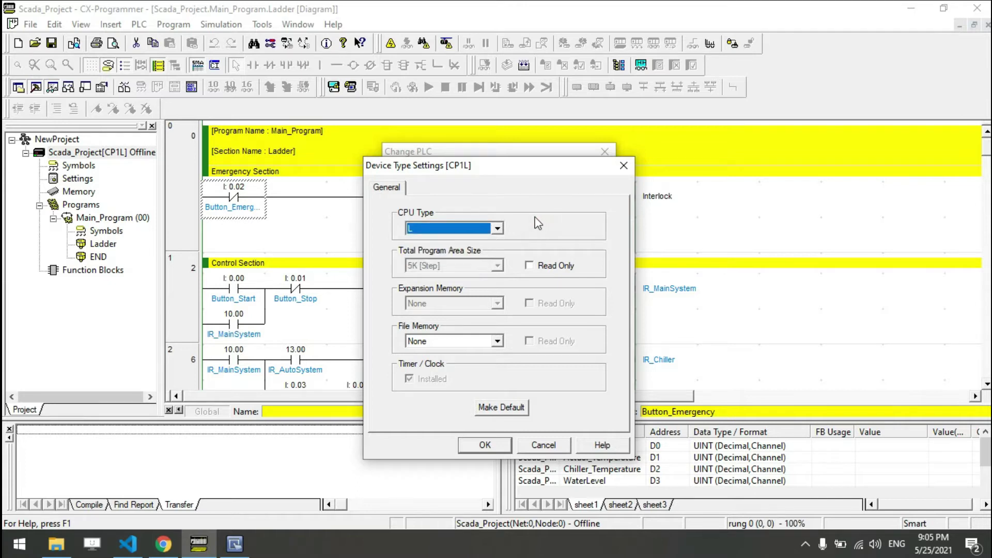
{"action": "left_click", "coordinate": [496, 451]}
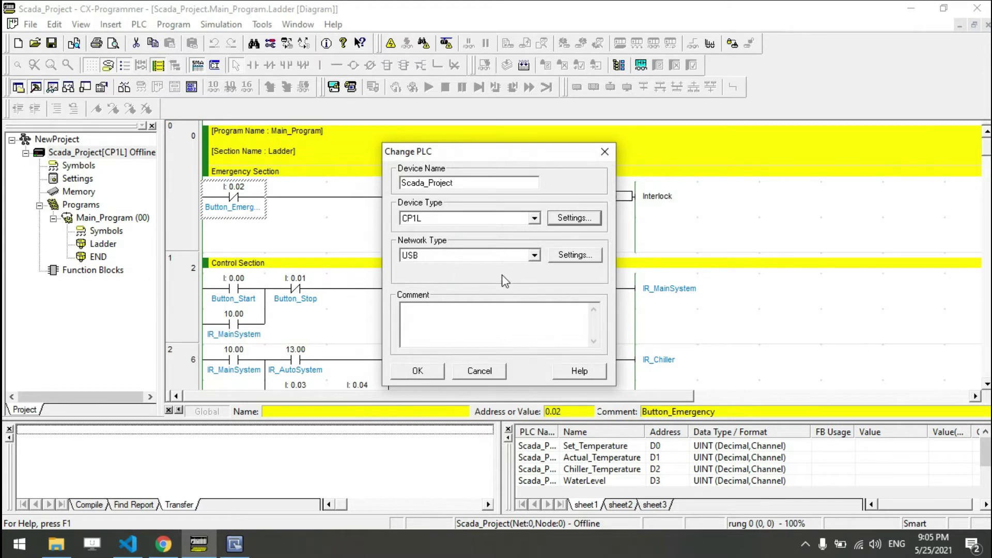
{"action": "left_click", "coordinate": [418, 370]}
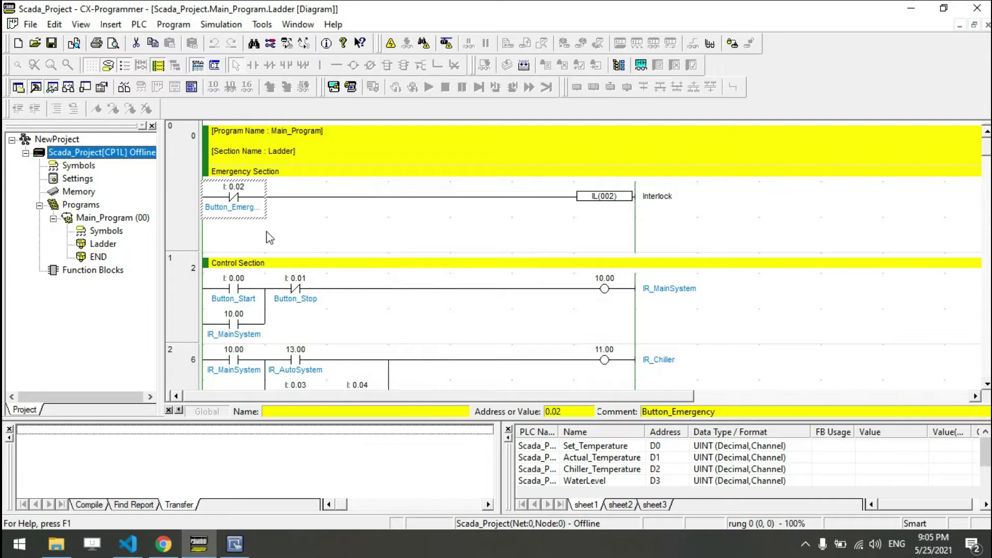
Check the PLC's Serial Port 1 communication settings, comparing Standard with Custom and keeping Custom at 115200 baud
{"action": "double_click", "coordinate": [79, 180]}
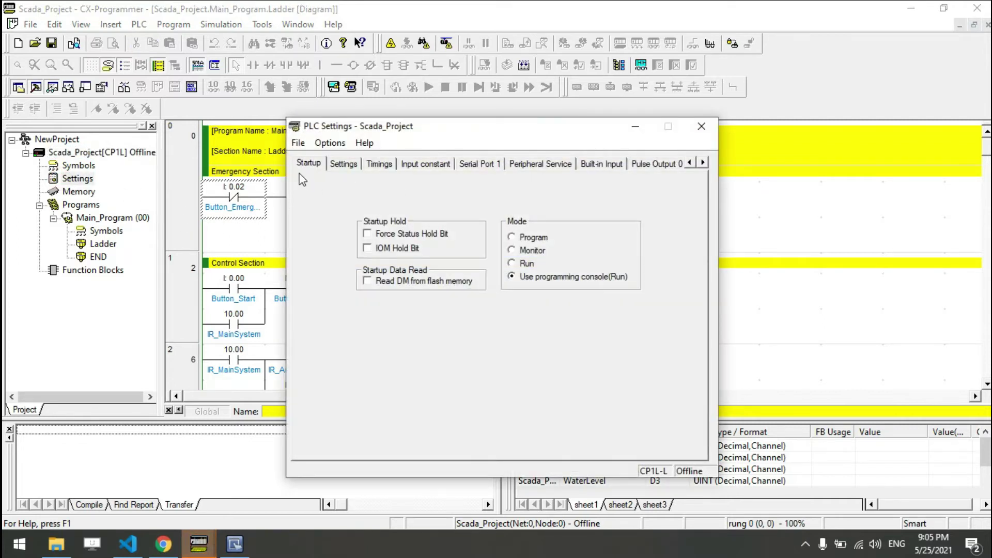
{"action": "left_click", "coordinate": [478, 163]}
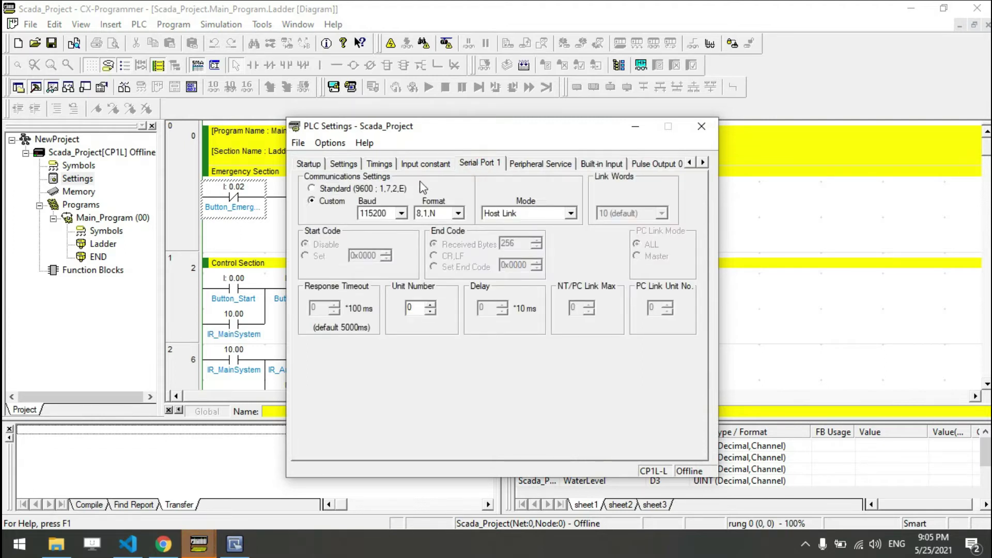
{"action": "left_click", "coordinate": [311, 188]}
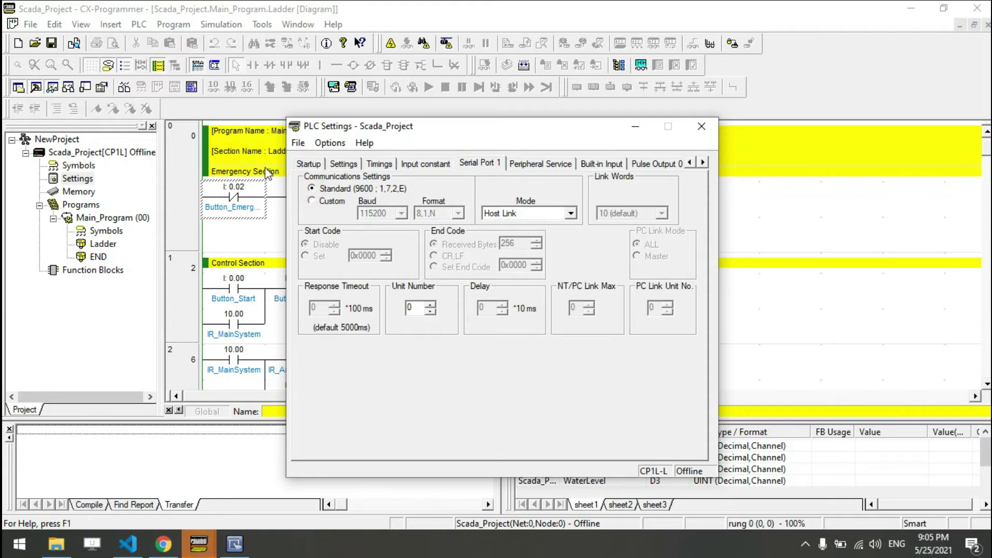
{"action": "left_click", "coordinate": [313, 202]}
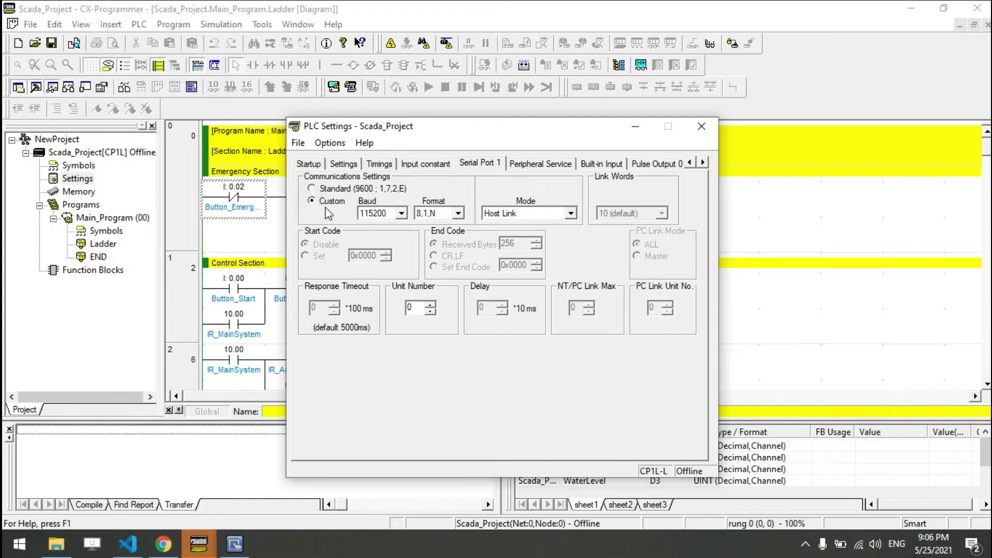
{"action": "left_click", "coordinate": [388, 215]}
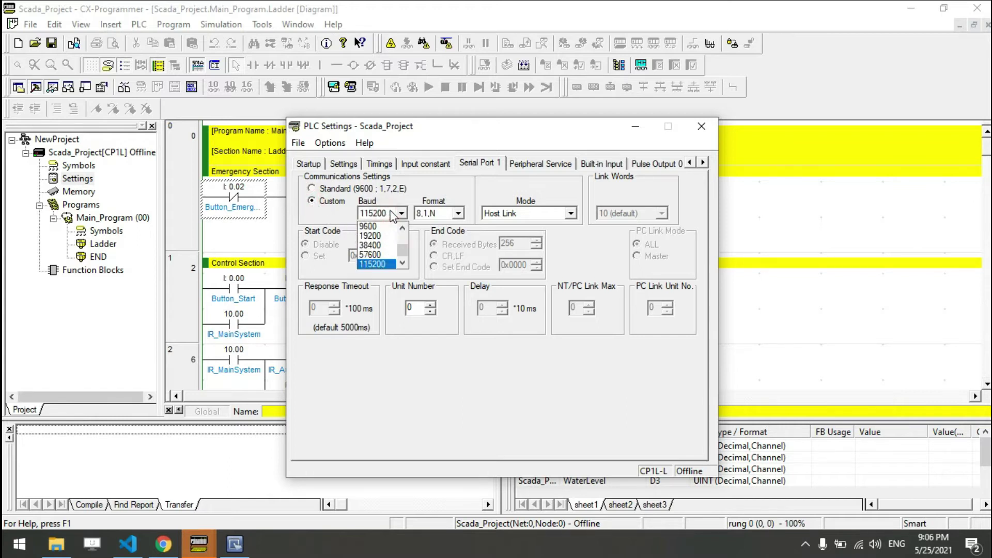
{"action": "left_click", "coordinate": [446, 191]}
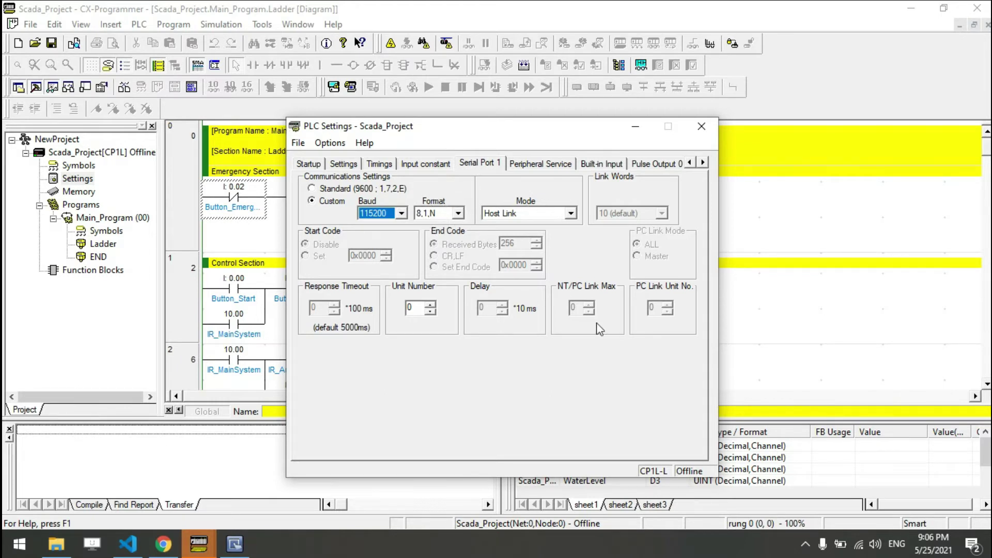
{"action": "left_click", "coordinate": [703, 129]}
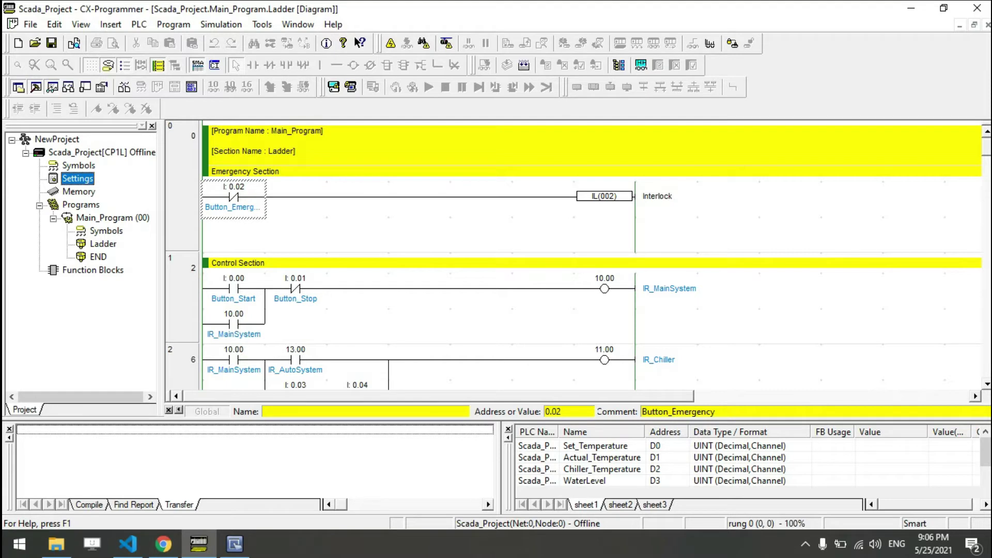
Find and launch Configure Virtual Serial Port Driver
{"action": "left_click", "coordinate": [15, 549]}
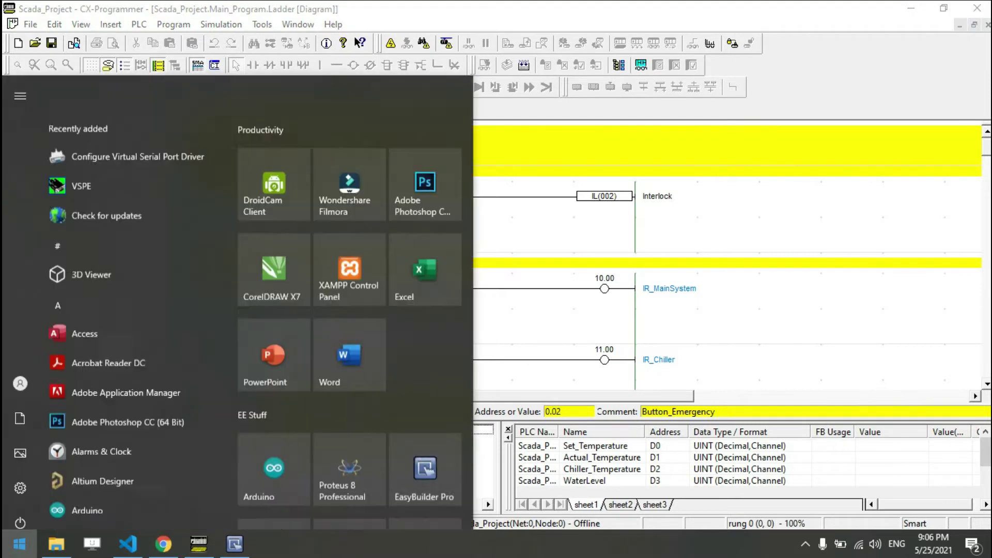
{"action": "type", "text": "vir"}
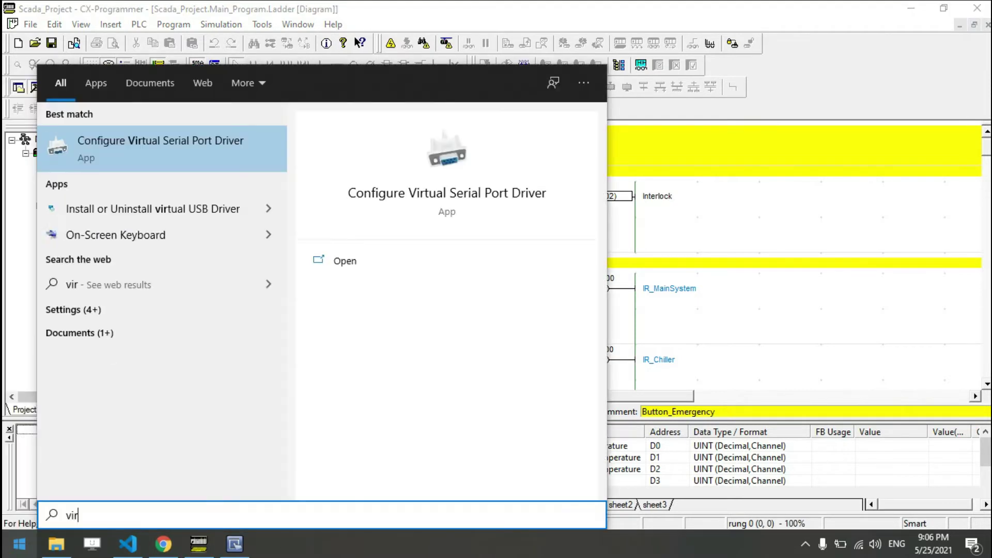
{"action": "key", "text": "Return"}
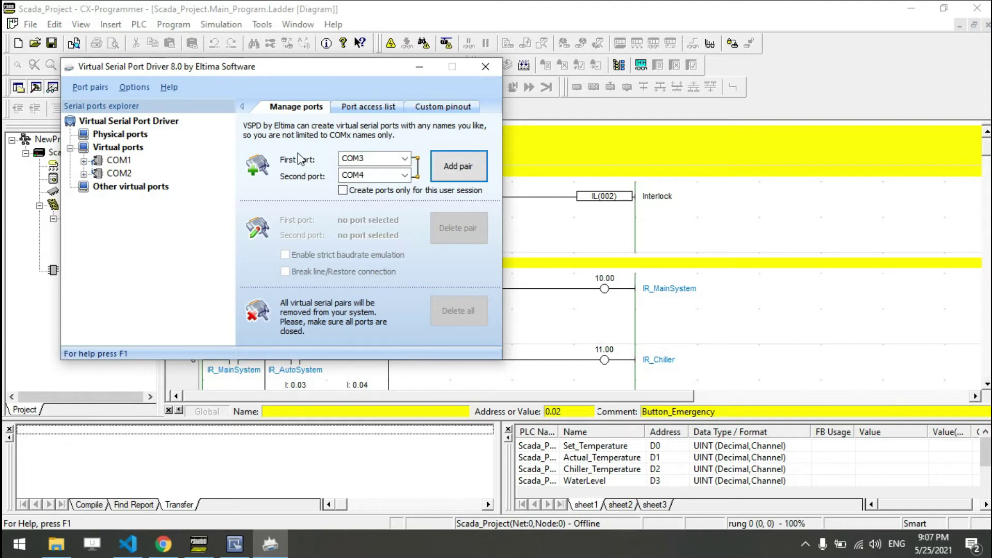
Add a virtual serial port pair linking COM3 and COM4
{"action": "left_click", "coordinate": [405, 159]}
{"action": "left_click", "coordinate": [405, 159]}
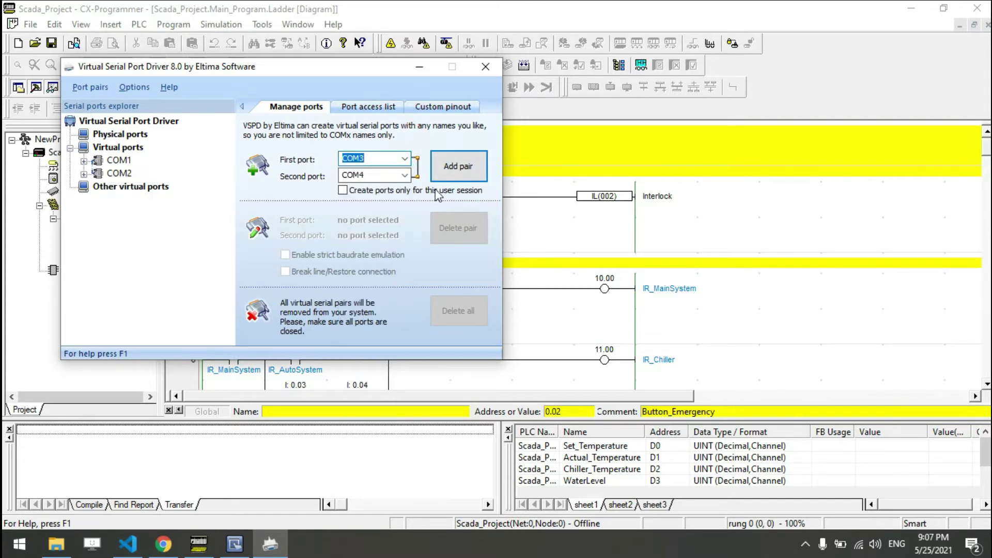
{"action": "left_click", "coordinate": [457, 166]}
Delete the COM3 and COM4 virtual port pair
{"action": "left_click", "coordinate": [118, 188]}
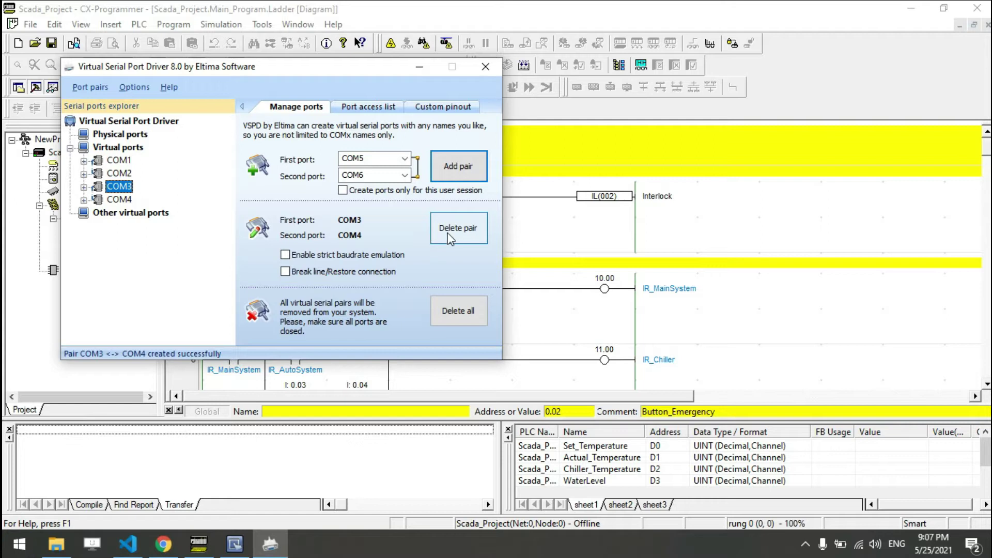
{"action": "left_click", "coordinate": [449, 237]}
{"action": "left_click", "coordinate": [370, 246]}
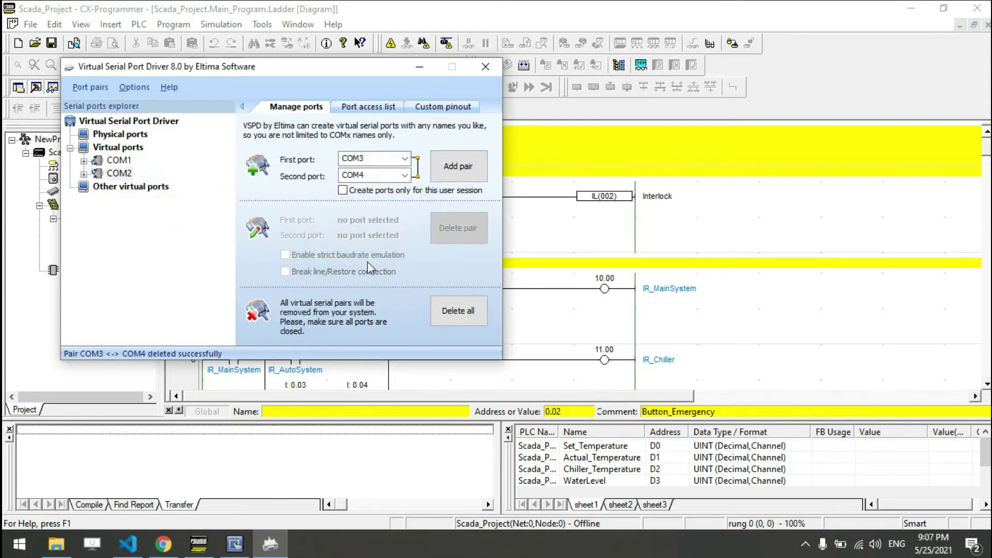
Close the Virtual Serial Port Driver, leaving the COM1 and COM2 pair in place
{"action": "left_click", "coordinate": [172, 253]}
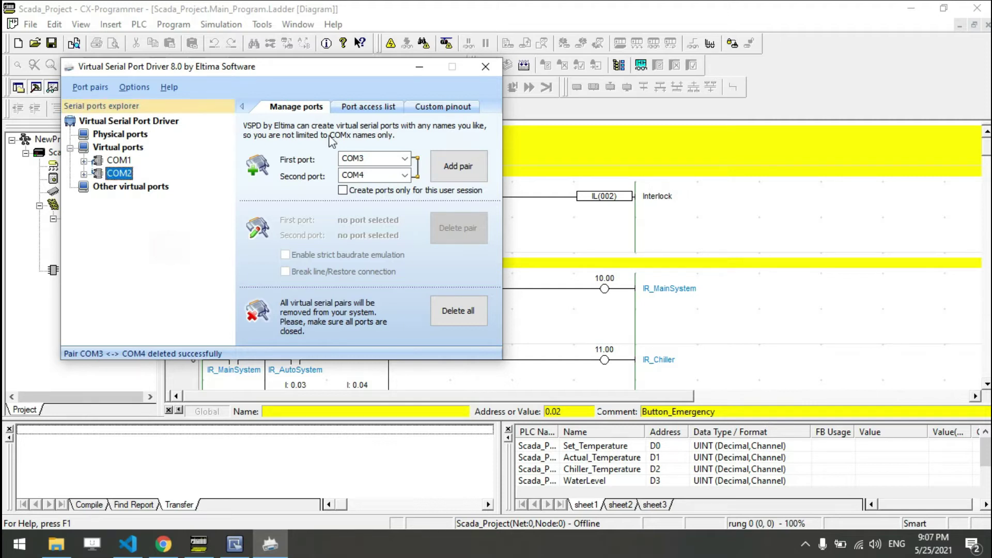
{"action": "left_click", "coordinate": [486, 66]}
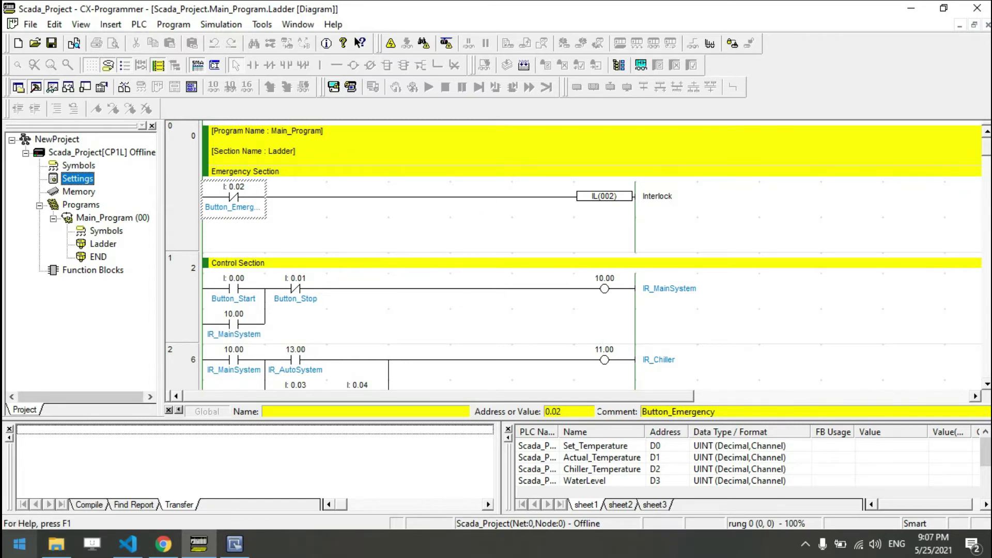
Find and launch CX-Simulator from the installed OMRON programs
{"action": "left_click", "coordinate": [23, 549]}
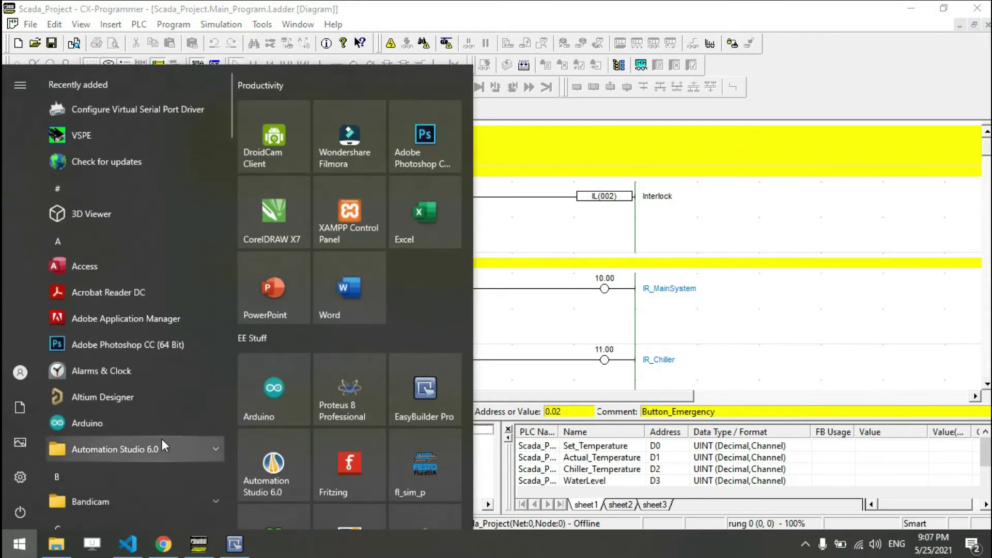
{"action": "scroll", "coordinate": [141, 387], "scroll_direction": "down", "scroll_amount": 10}
{"action": "scroll", "coordinate": [142, 387], "scroll_direction": "down", "scroll_amount": 8}
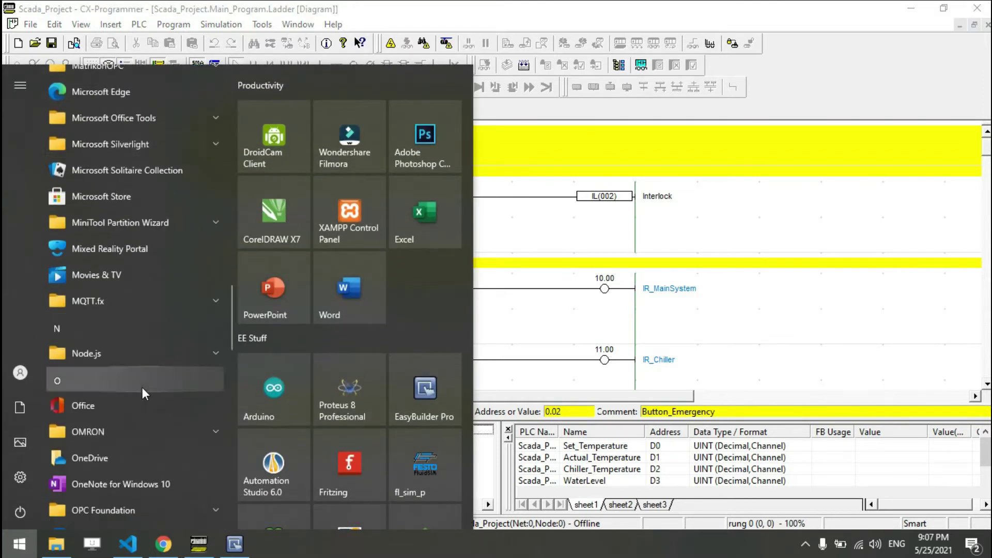
{"action": "scroll", "coordinate": [122, 312], "scroll_direction": "up", "scroll_amount": 4}
{"action": "scroll", "coordinate": [118, 306], "scroll_direction": "down", "scroll_amount": 5}
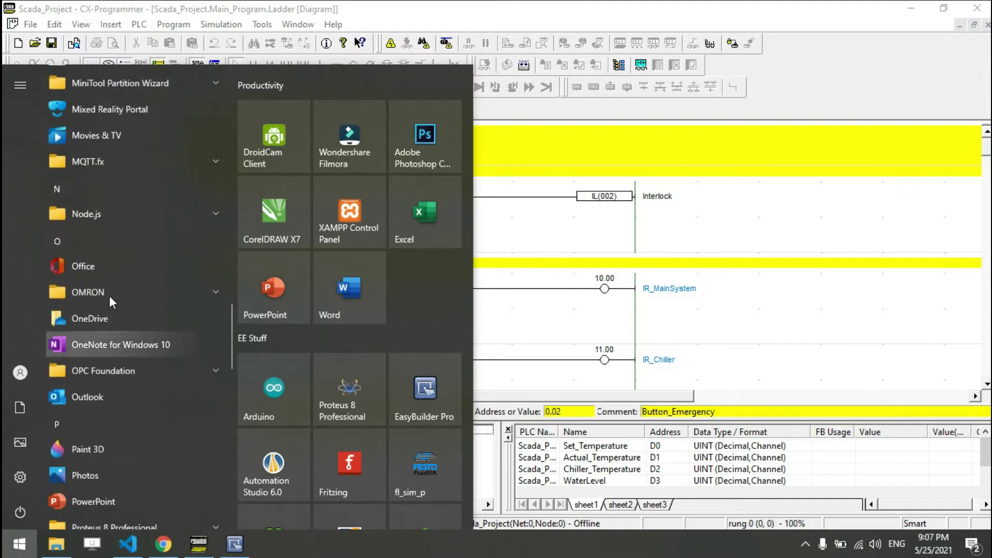
{"action": "left_click", "coordinate": [133, 294]}
{"action": "scroll", "coordinate": [139, 443], "scroll_direction": "down", "scroll_amount": 8}
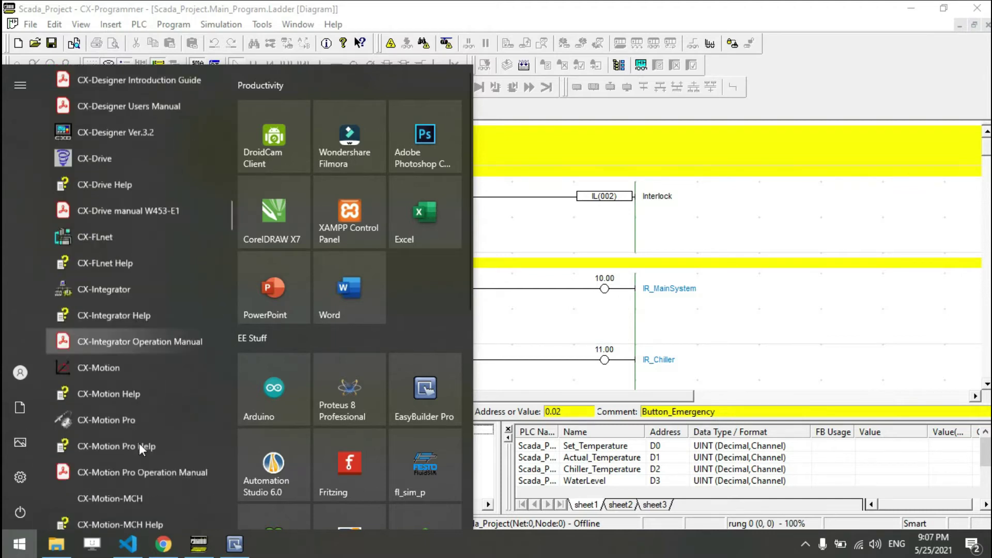
{"action": "scroll", "coordinate": [133, 458], "scroll_direction": "down", "scroll_amount": 7}
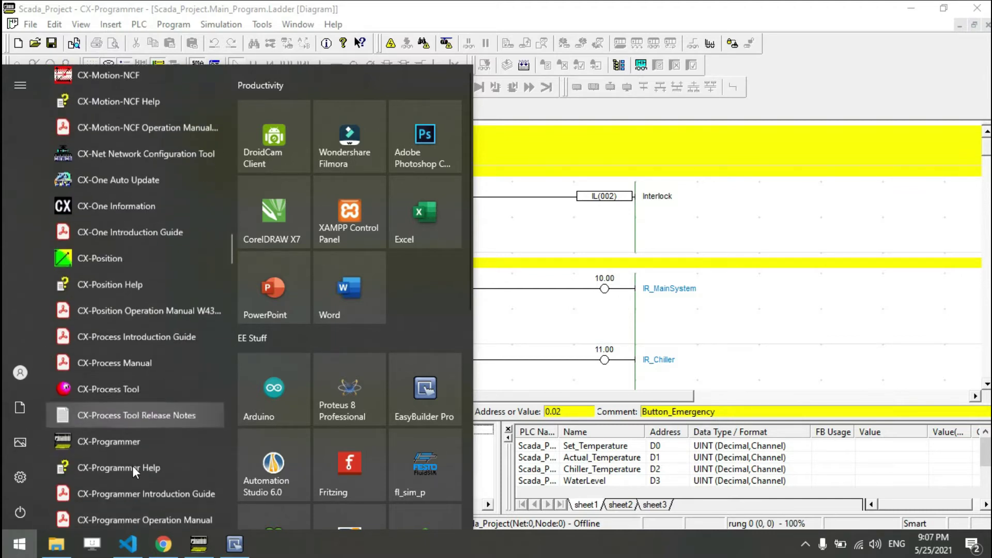
{"action": "scroll", "coordinate": [132, 452], "scroll_direction": "down", "scroll_amount": 4}
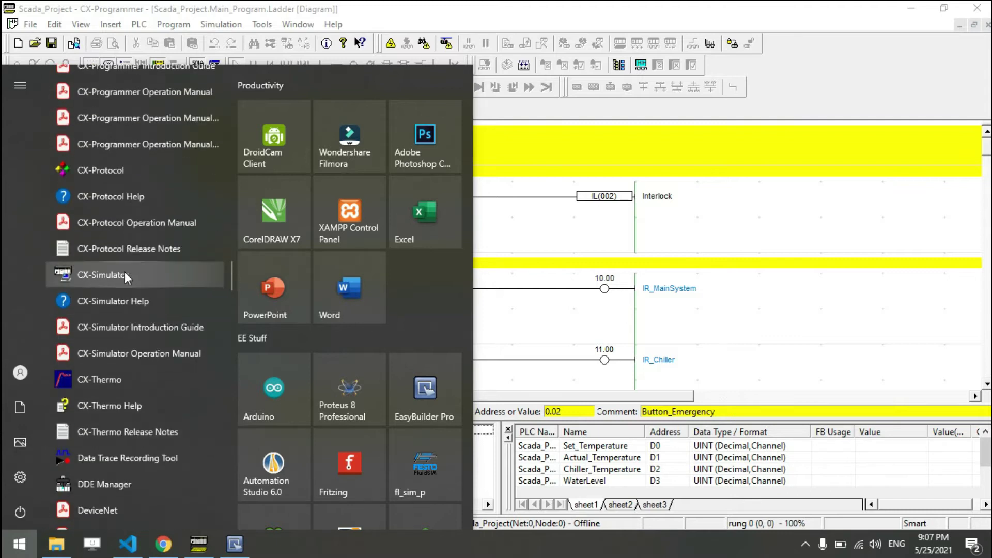
{"action": "left_click", "coordinate": [108, 276]}
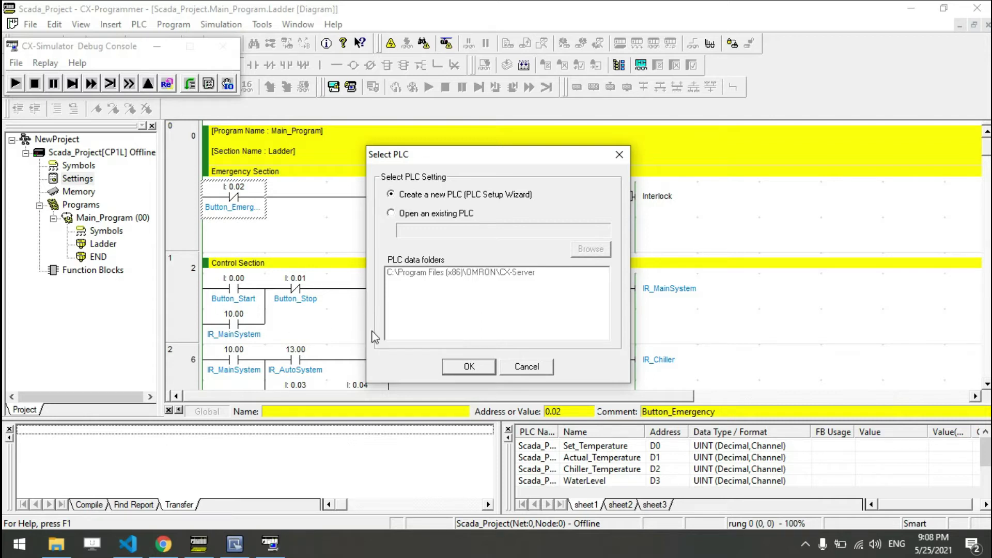
Create a new simulated PLC in the default CX-Server data folder, choosing CP1L-L20DT1-D as the PLC type
{"action": "left_click", "coordinate": [472, 366]}
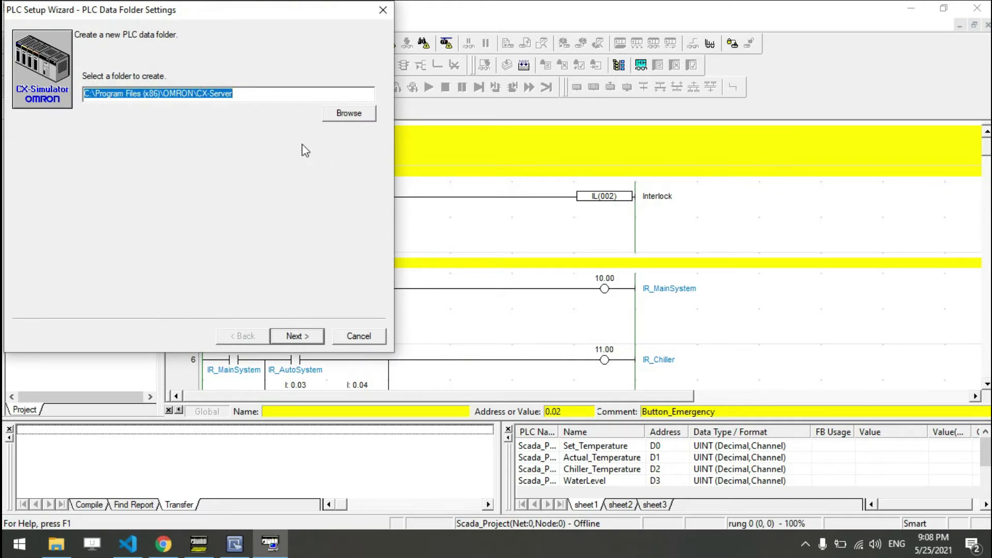
{"action": "left_click", "coordinate": [303, 338]}
{"action": "scroll", "coordinate": [207, 203], "scroll_direction": "down", "scroll_amount": 8}
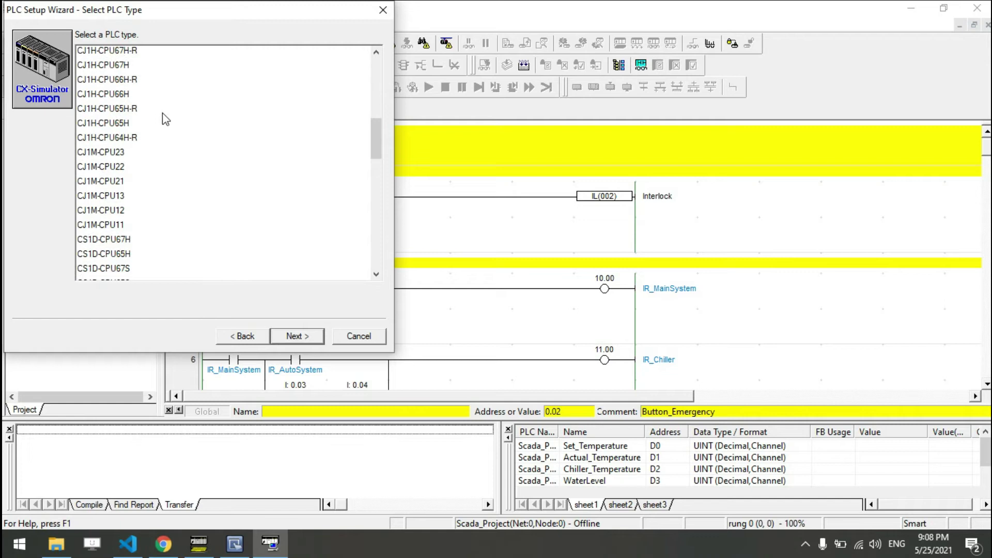
{"action": "scroll", "coordinate": [162, 114], "scroll_direction": "down", "scroll_amount": 4}
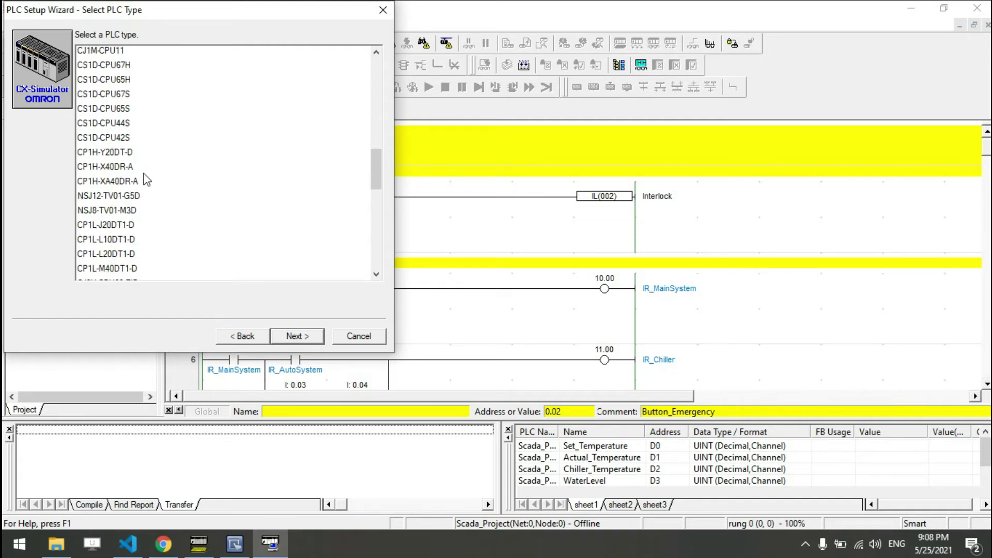
{"action": "mouse_move", "coordinate": [373, 175]}
{"action": "left_mouse_down"}
{"action": "mouse_move", "coordinate": [374, 98]}
{"action": "mouse_move", "coordinate": [354, 261]}
{"action": "mouse_move", "coordinate": [364, 270]}
{"action": "mouse_move", "coordinate": [376, 193]}
{"action": "left_mouse_up"}
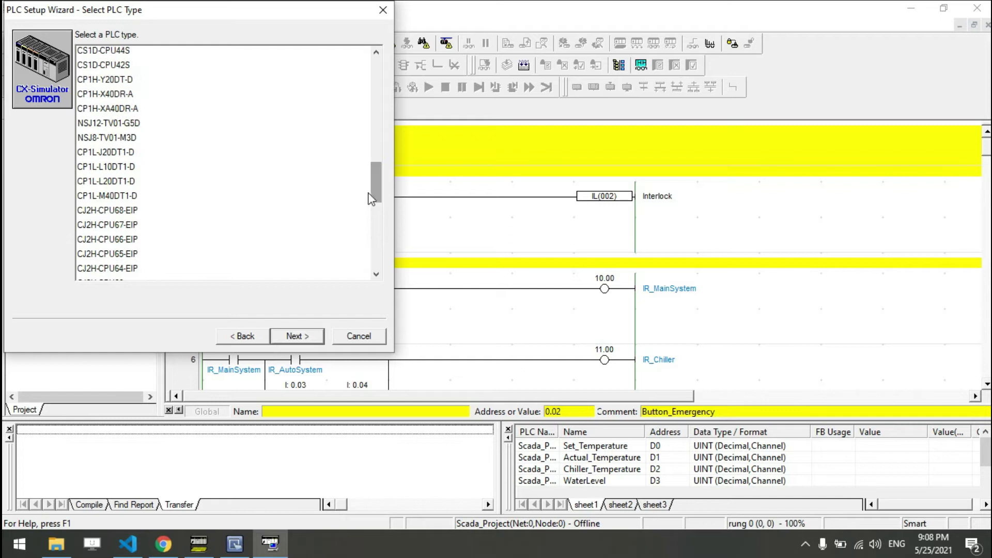
{"action": "left_click", "coordinate": [136, 181]}
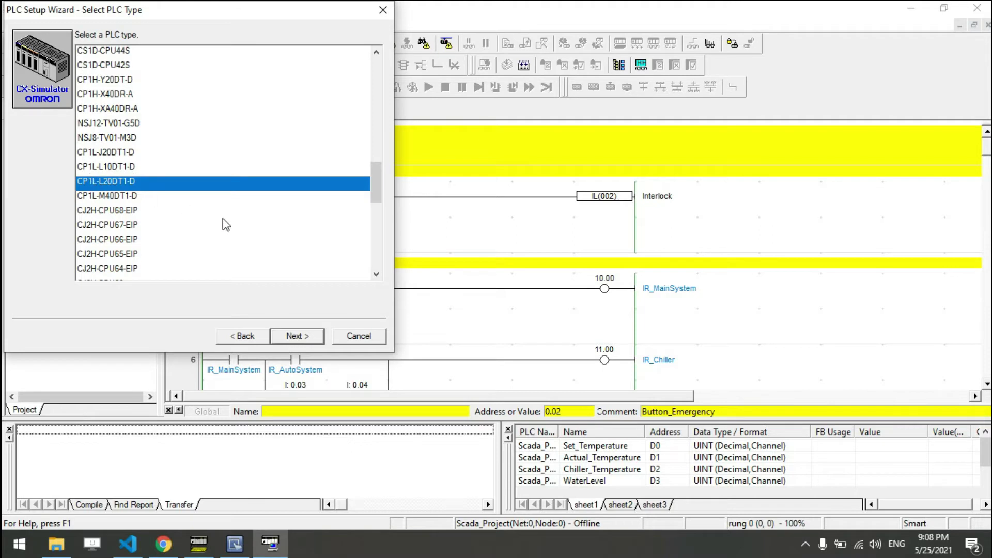
{"action": "left_click", "coordinate": [298, 337]}
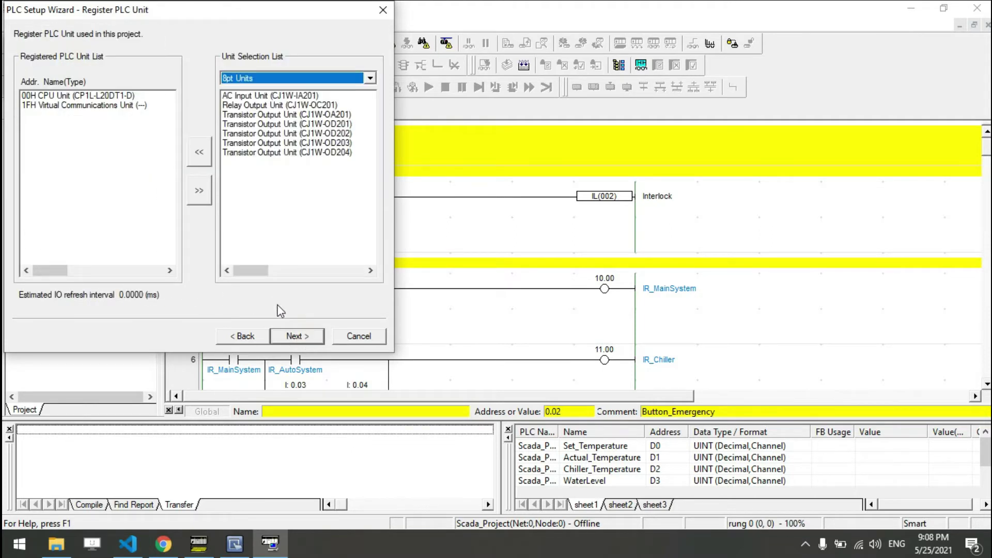
Keep the default unit and network settings, and configure serial port 02 for Real comms on COM1, accepting the external-device warning
{"action": "left_click", "coordinate": [296, 338]}
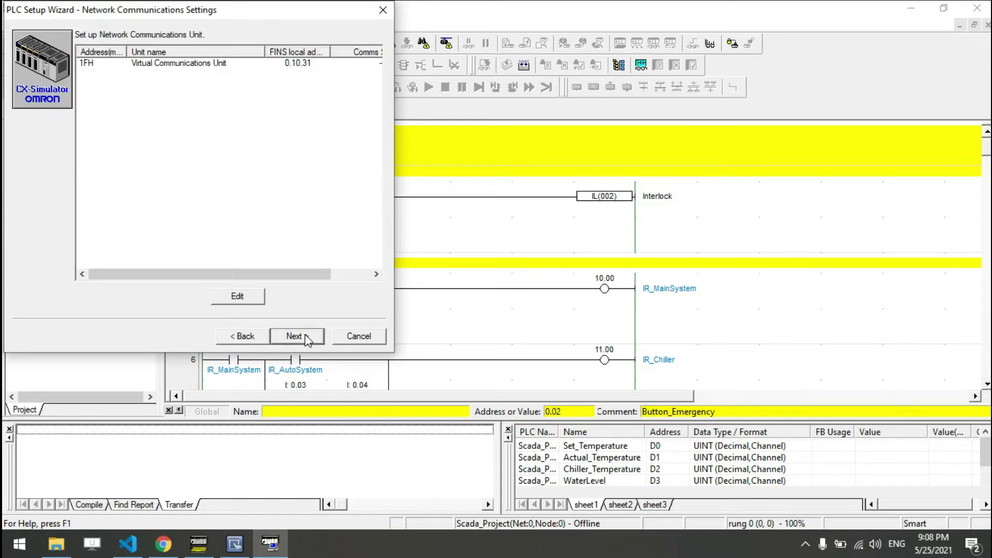
{"action": "left_click", "coordinate": [305, 340]}
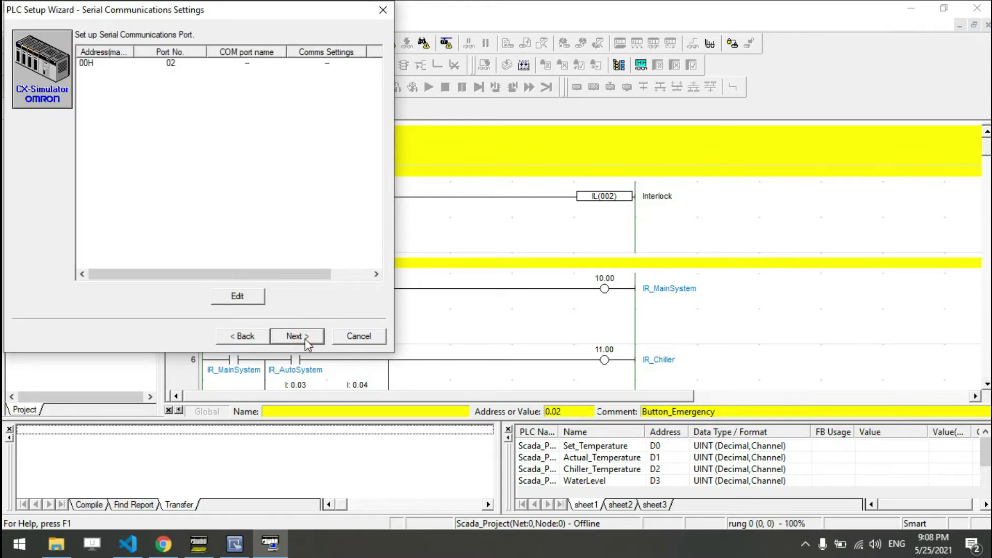
{"action": "left_click", "coordinate": [250, 64]}
{"action": "left_click", "coordinate": [247, 296]}
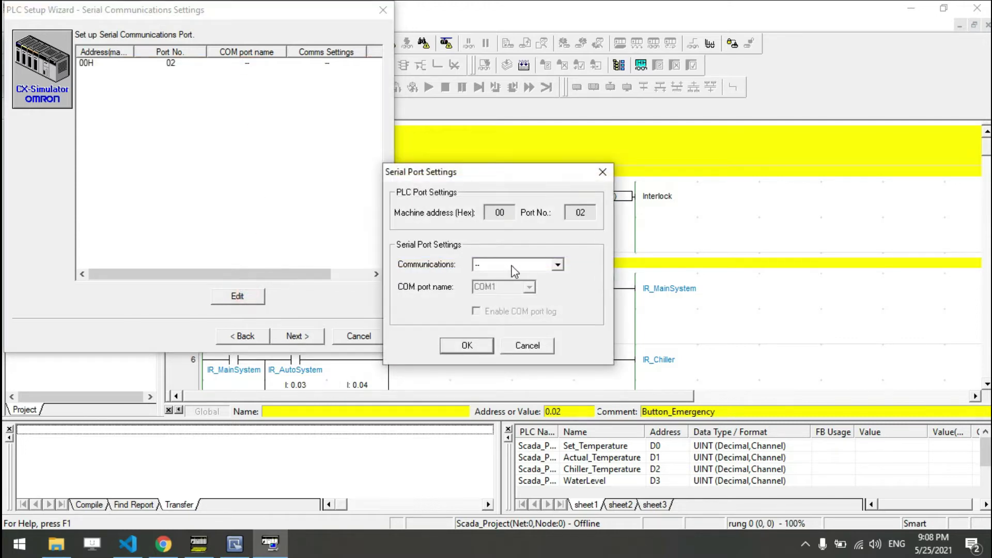
{"action": "left_click", "coordinate": [512, 265]}
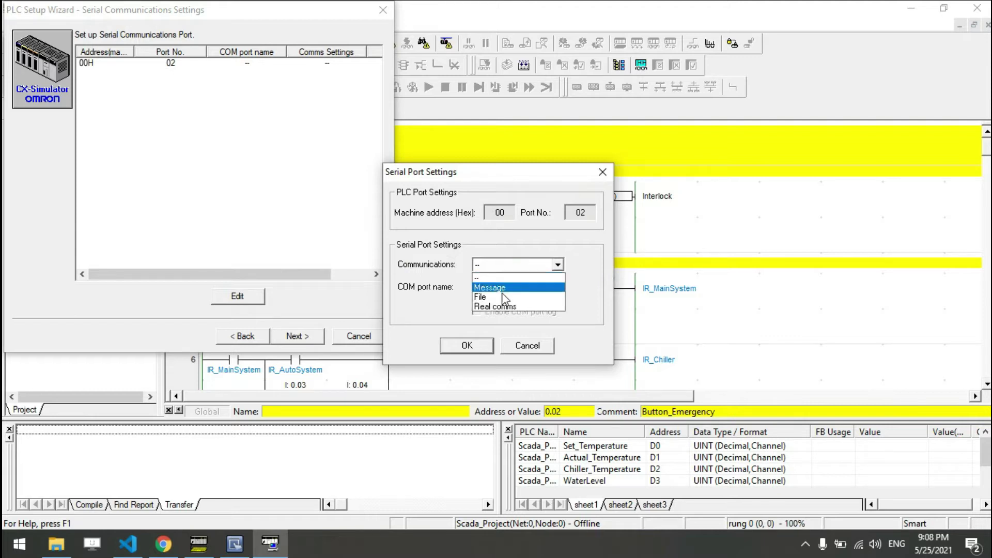
{"action": "left_click", "coordinate": [506, 308]}
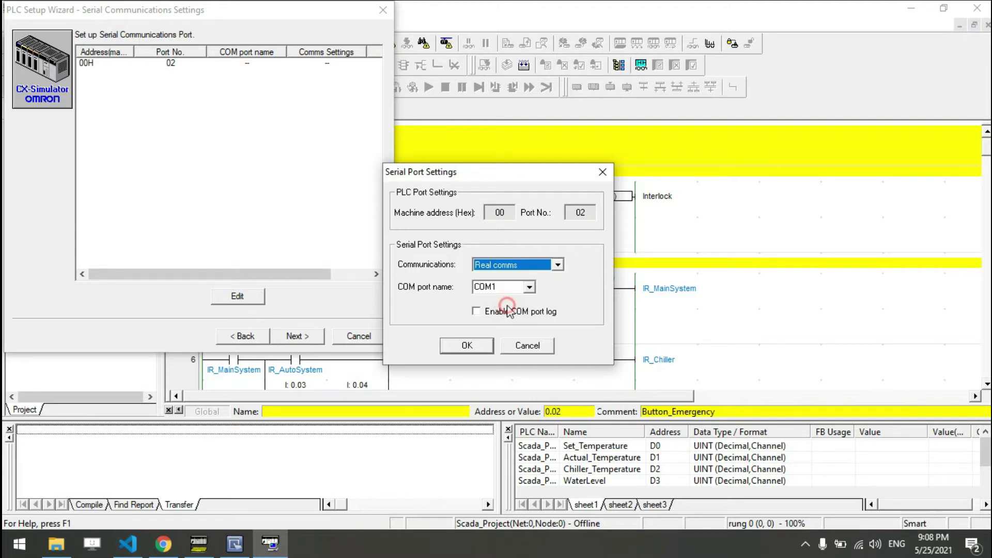
{"action": "left_click", "coordinate": [529, 289]}
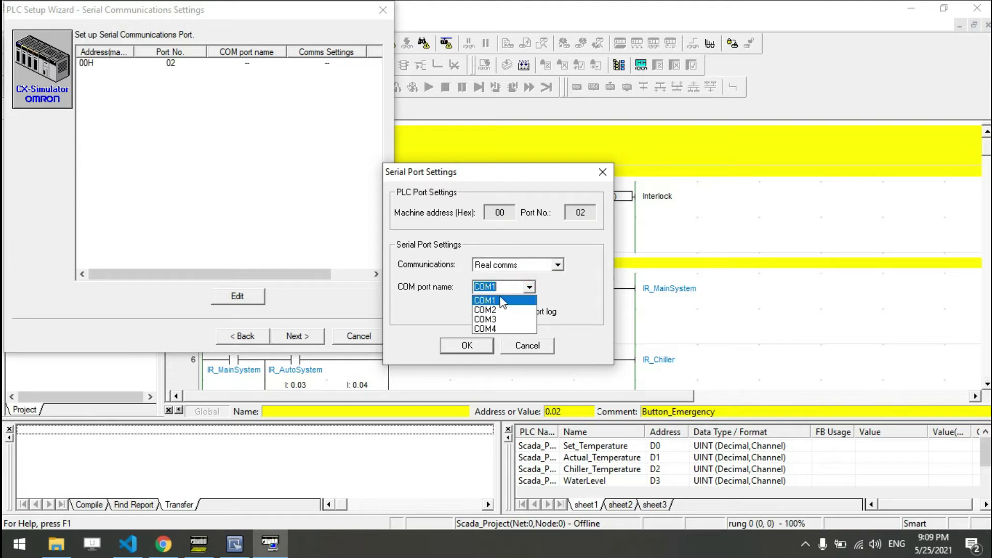
{"action": "left_click", "coordinate": [501, 300]}
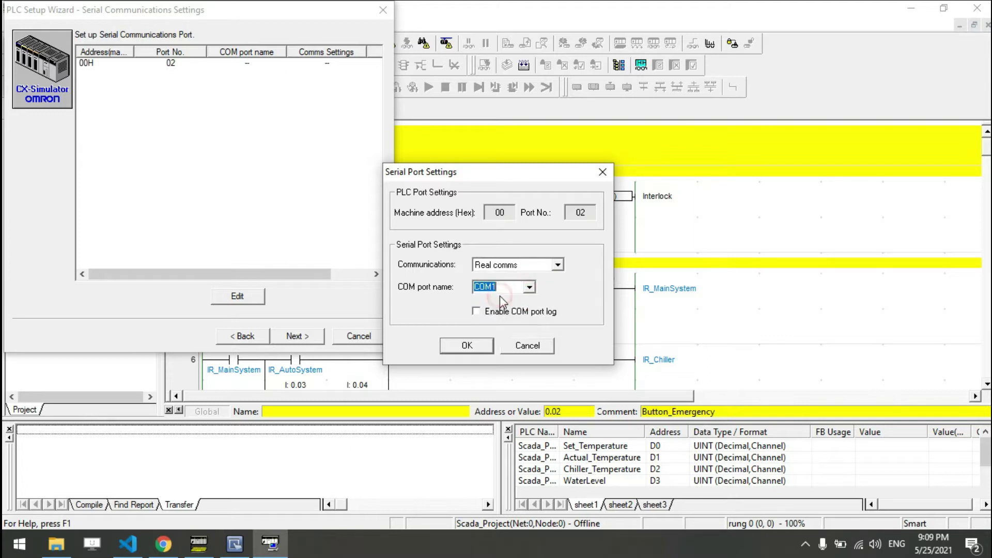
{"action": "left_click", "coordinate": [475, 345]}
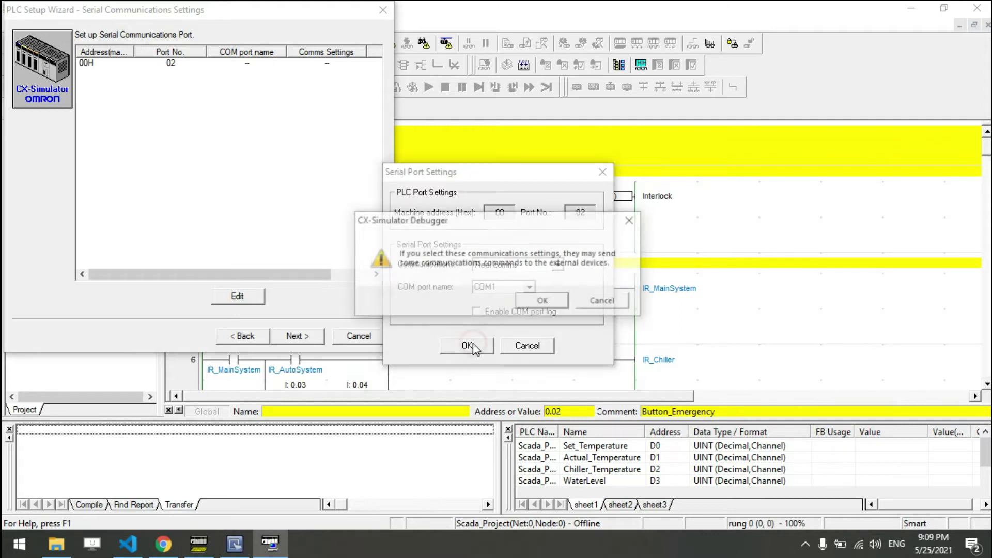
{"action": "left_click", "coordinate": [544, 302]}
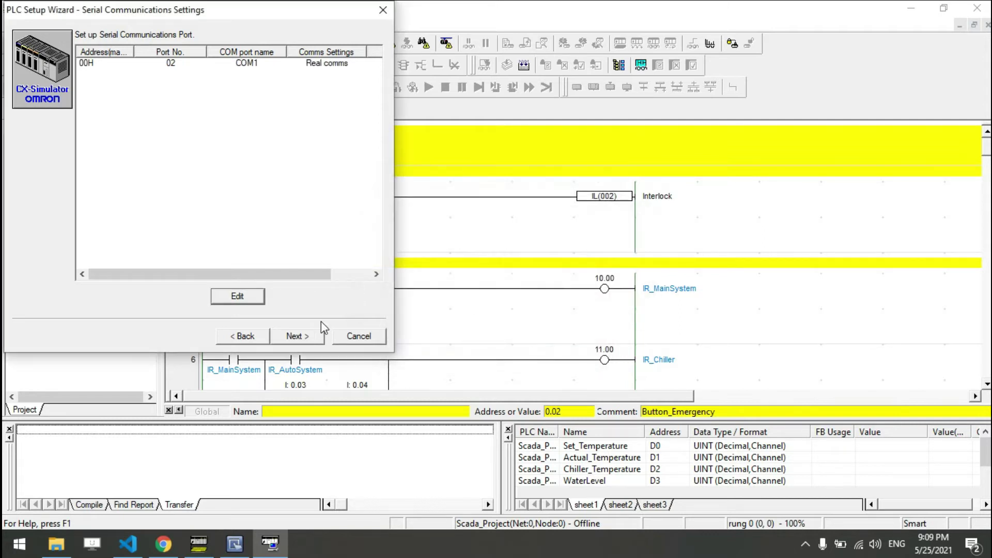
Finish the PLC setup, overwriting the existing CX-Server data folder, and minimize the simulator
{"action": "left_click", "coordinate": [303, 338]}
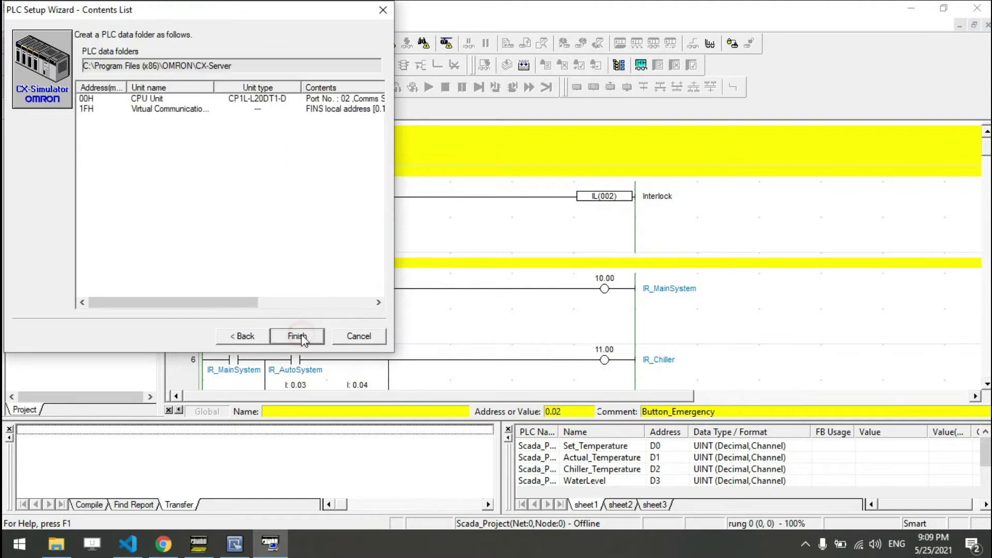
{"action": "left_click", "coordinate": [302, 337]}
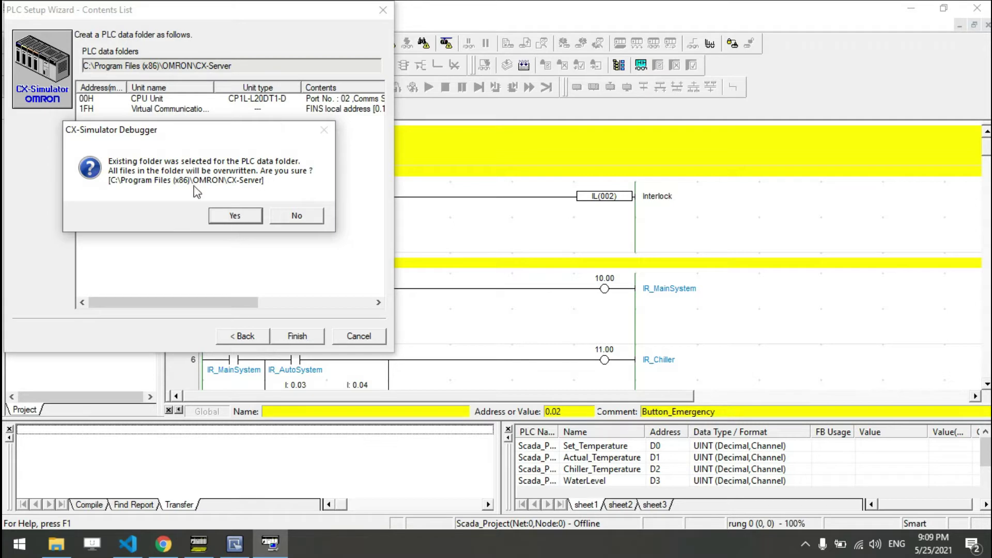
{"action": "left_click", "coordinate": [234, 217]}
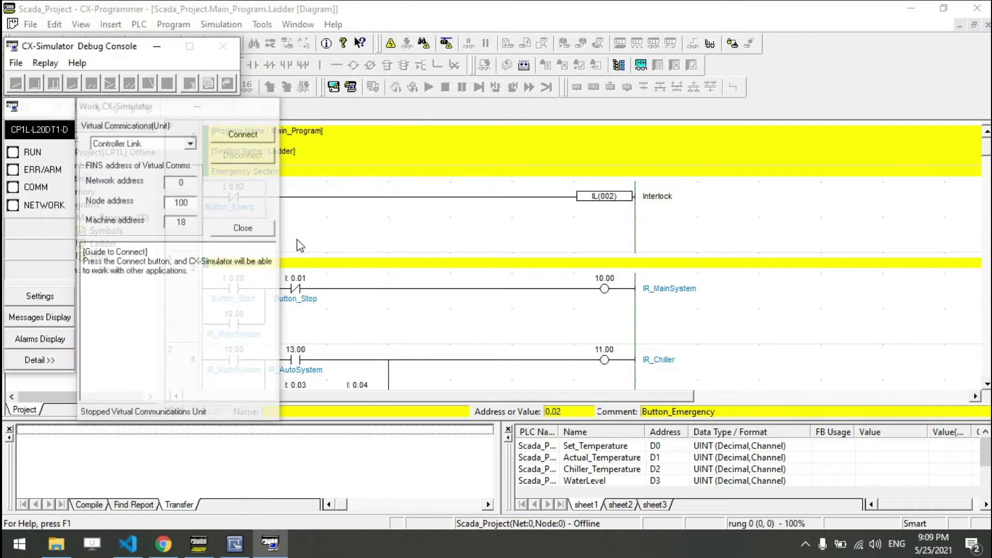
{"action": "left_click", "coordinate": [156, 46]}
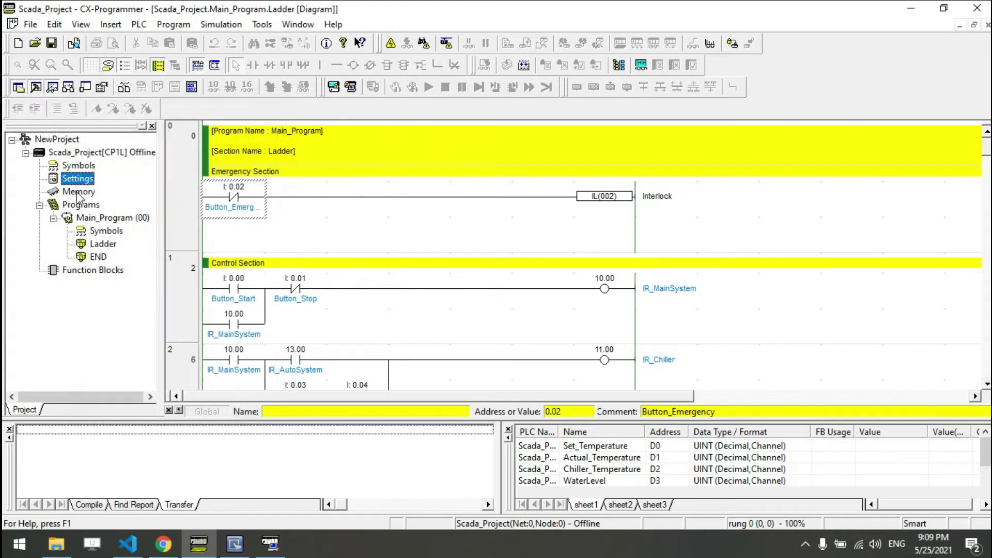
Review Serial Port 1 communication settings in the Scada_Project PLC settings and the Work CX-Simulator connection window
{"action": "double_click", "coordinate": [62, 182]}
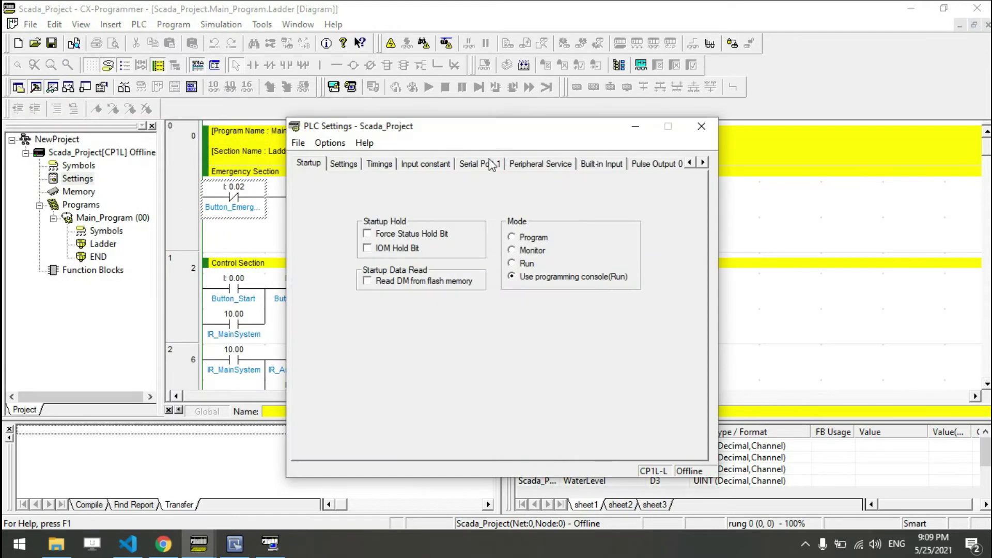
{"action": "left_click", "coordinate": [491, 163]}
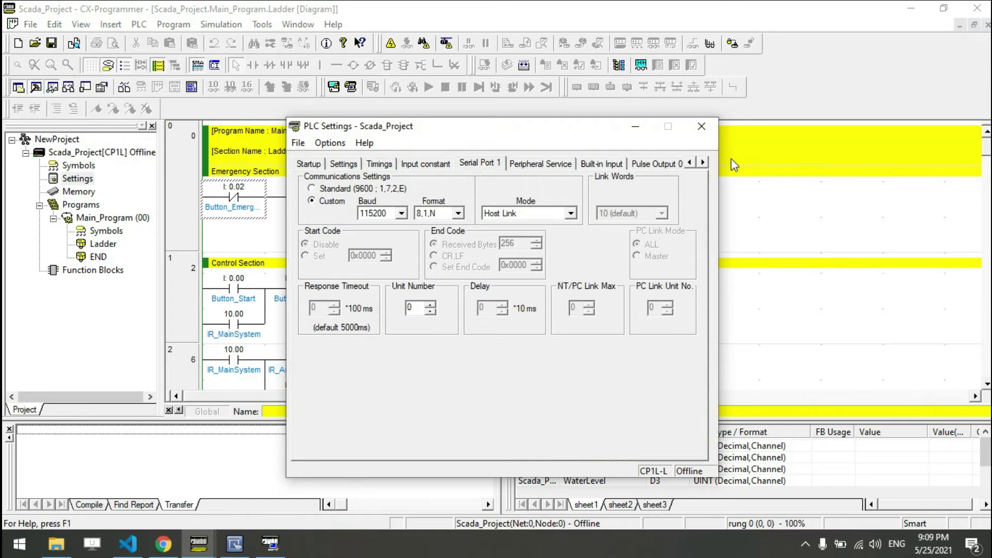
{"action": "left_click", "coordinate": [707, 125]}
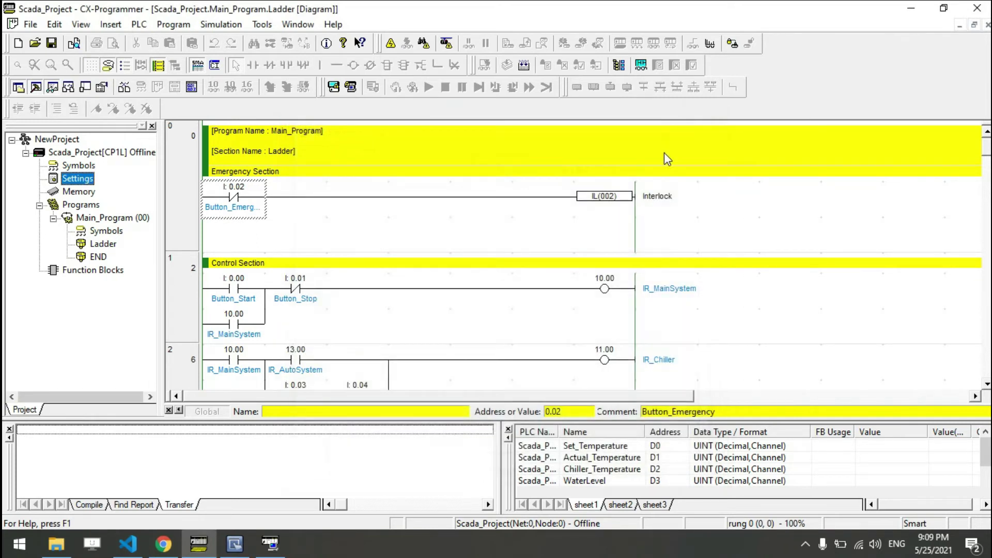
{"action": "left_click", "coordinate": [274, 551]}
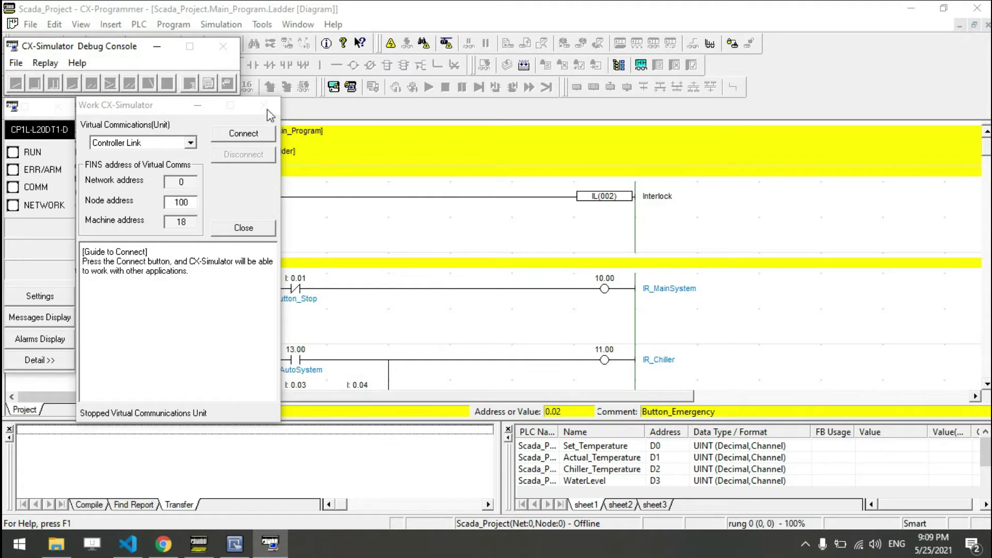
{"action": "left_click", "coordinate": [157, 46]}
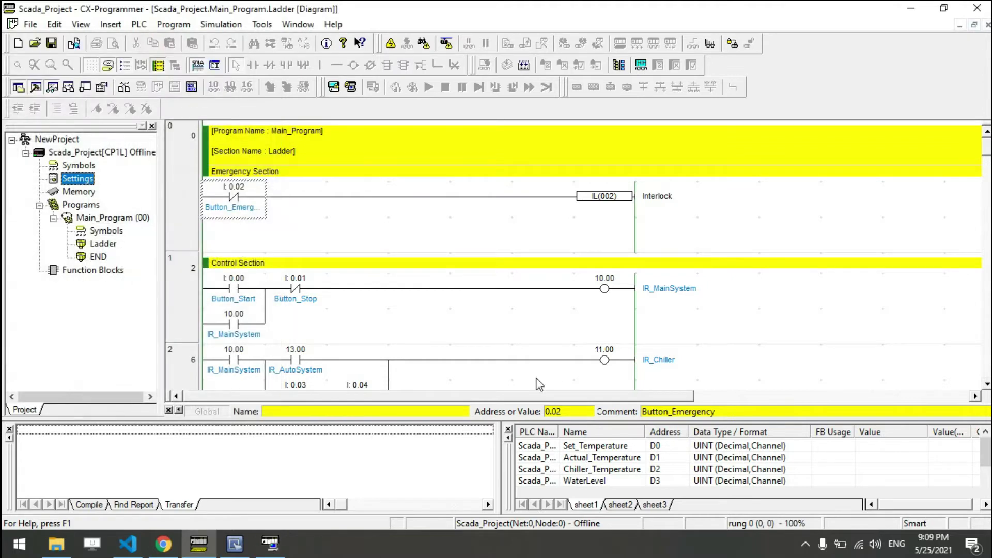
Open the KEPServerEX 6 Configuration window from the OPC server running in the background
{"action": "left_click", "coordinate": [801, 547]}
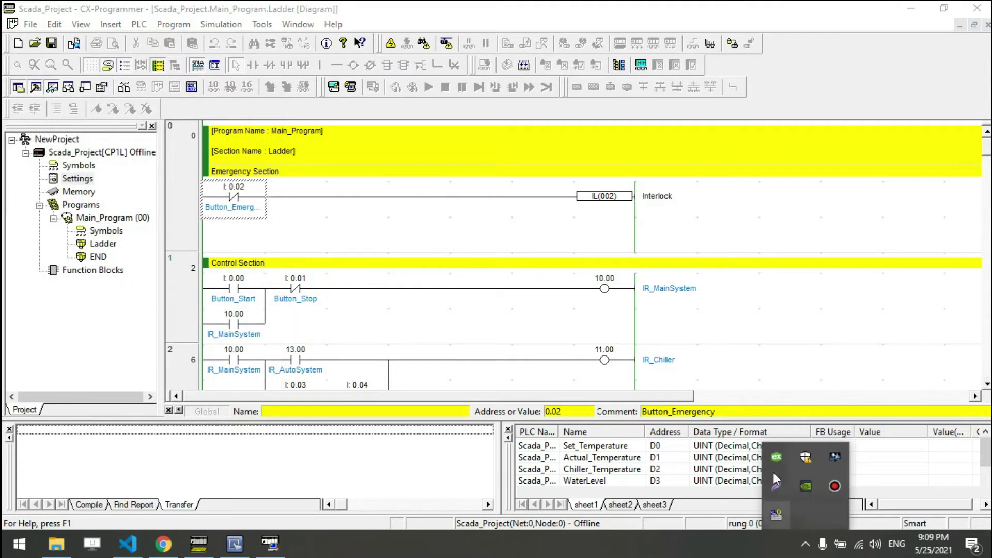
{"action": "left_click", "coordinate": [775, 554]}
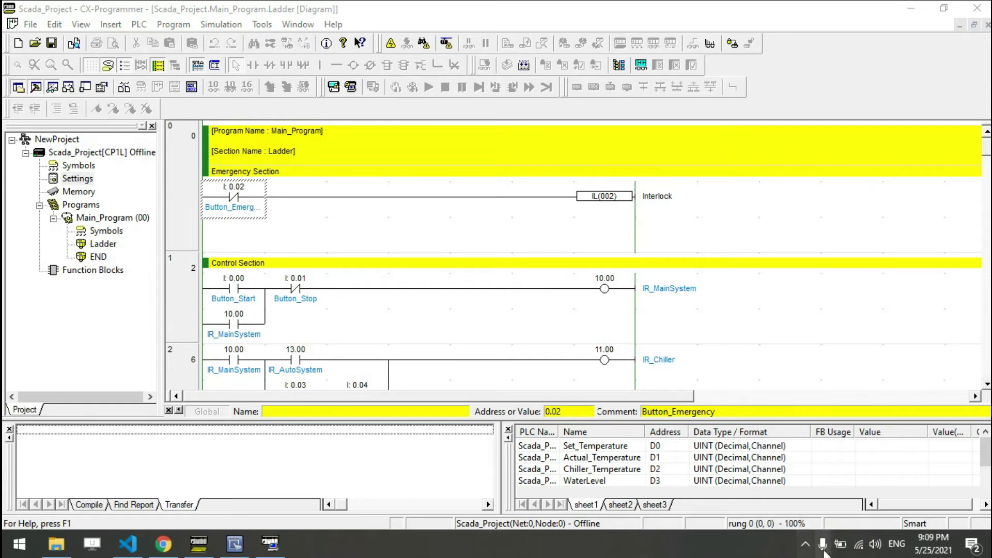
{"action": "left_click", "coordinate": [807, 547]}
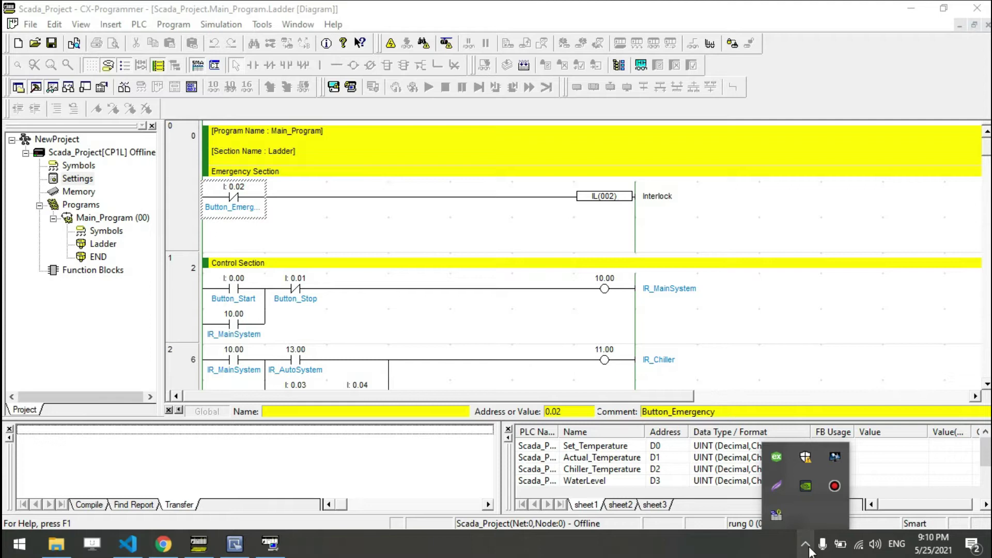
{"action": "right_click", "coordinate": [777, 458]}
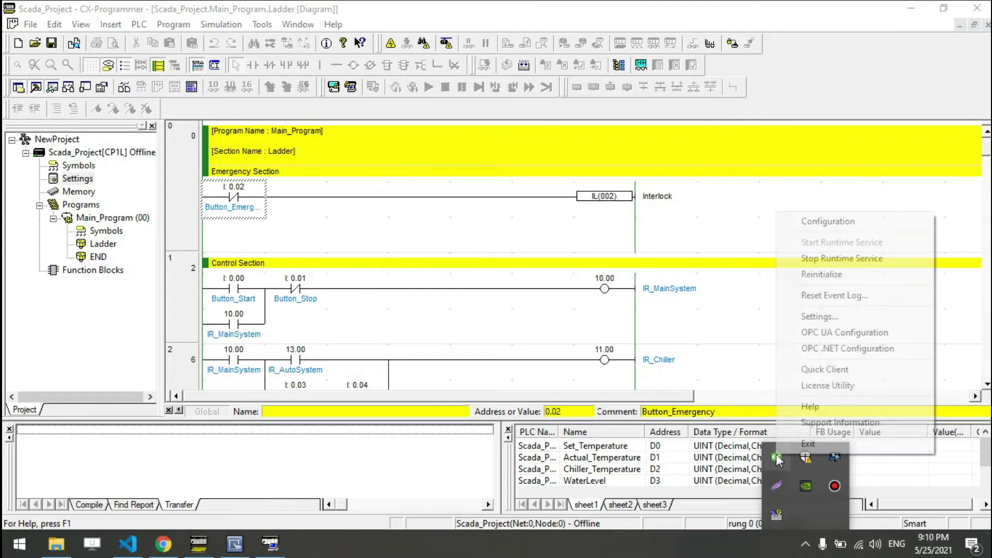
{"action": "left_click", "coordinate": [829, 222]}
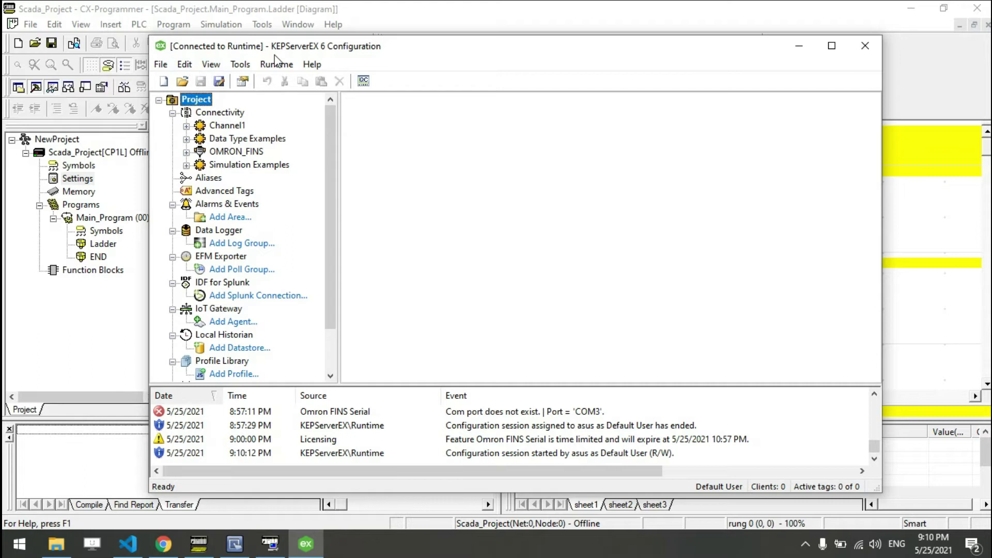
In the project's OPC UA properties, make sure Allow anonymous login is set to Yes and accept the properties
{"action": "left_click", "coordinate": [179, 65]}
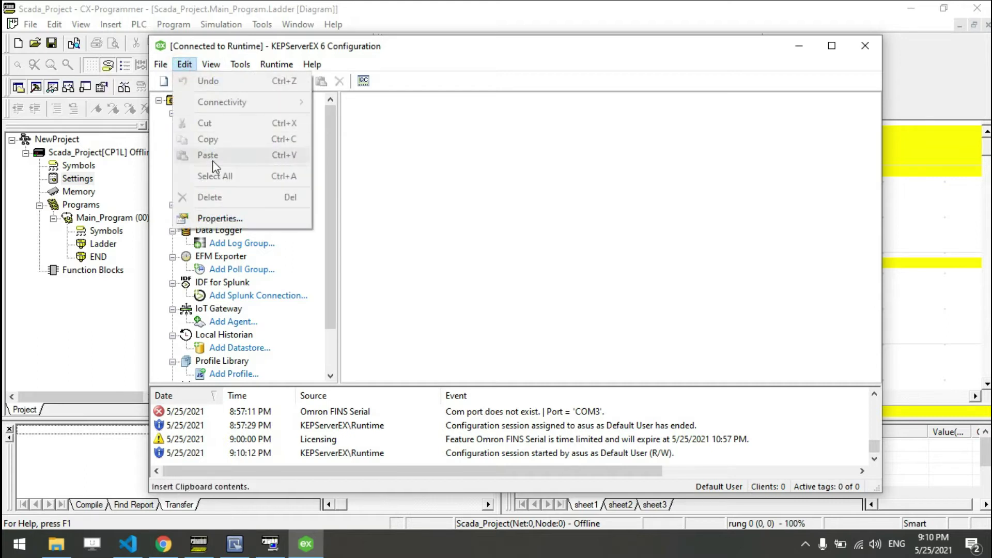
{"action": "left_click", "coordinate": [234, 218]}
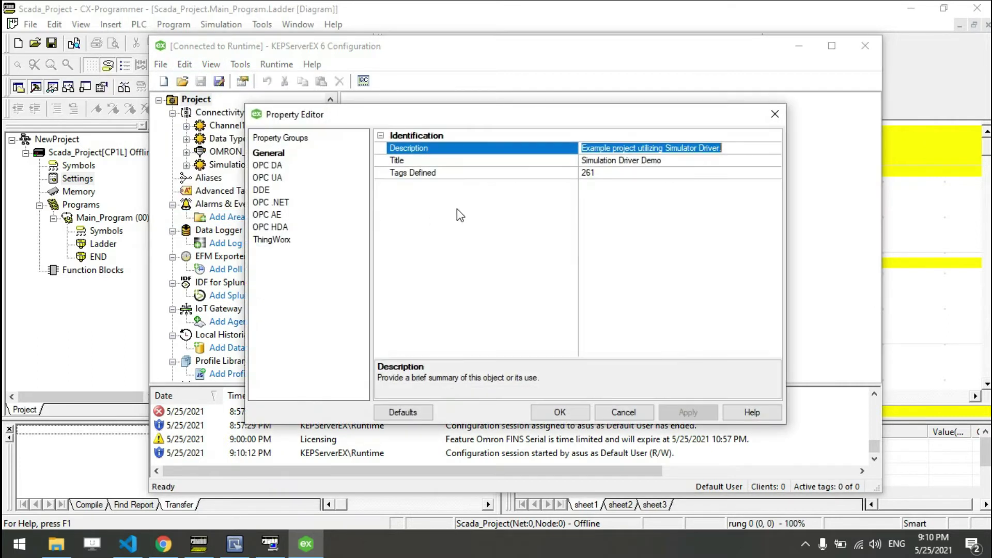
{"action": "left_click", "coordinate": [269, 177]}
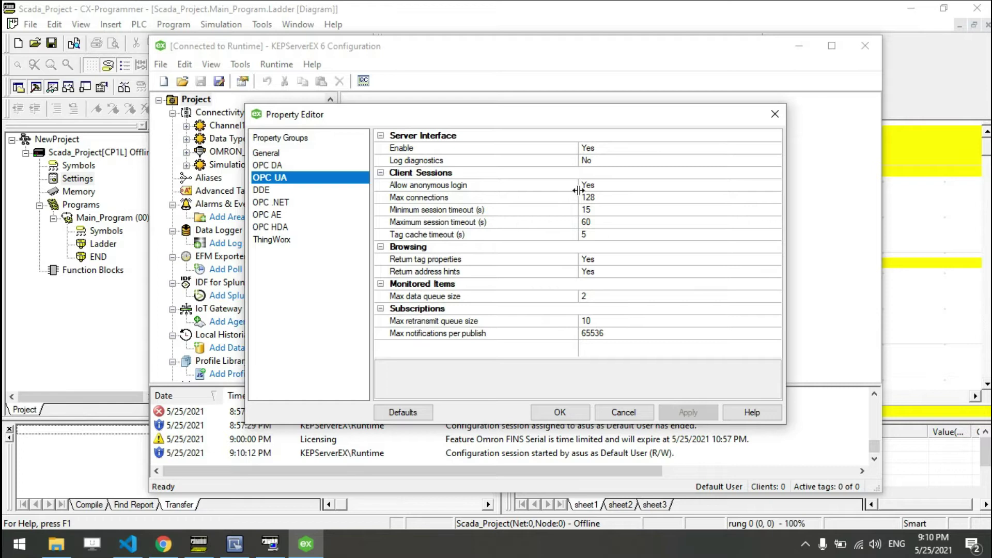
{"action": "left_click", "coordinate": [618, 185]}
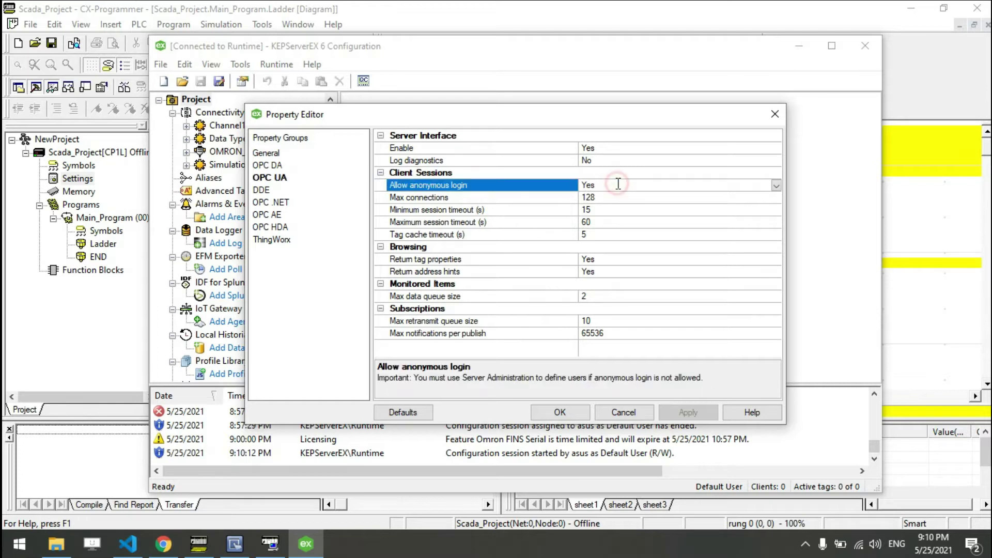
{"action": "left_click", "coordinate": [778, 186]}
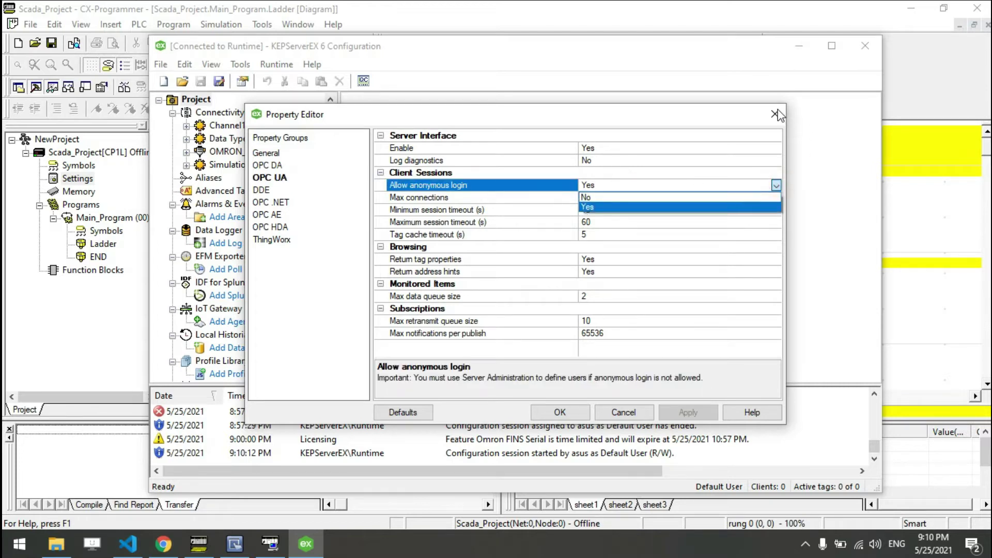
{"action": "left_click", "coordinate": [637, 199]}
{"action": "left_click", "coordinate": [776, 185]}
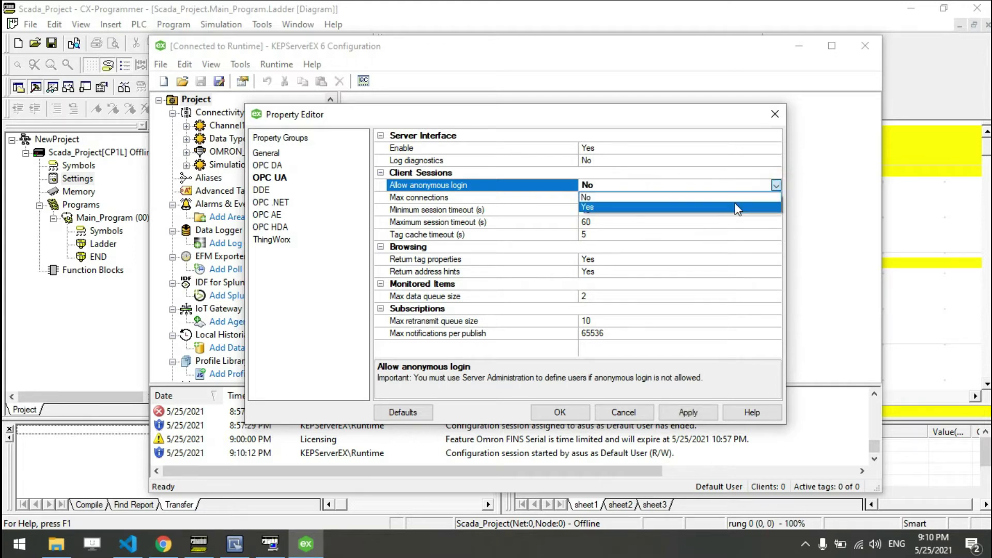
{"action": "left_click", "coordinate": [736, 207]}
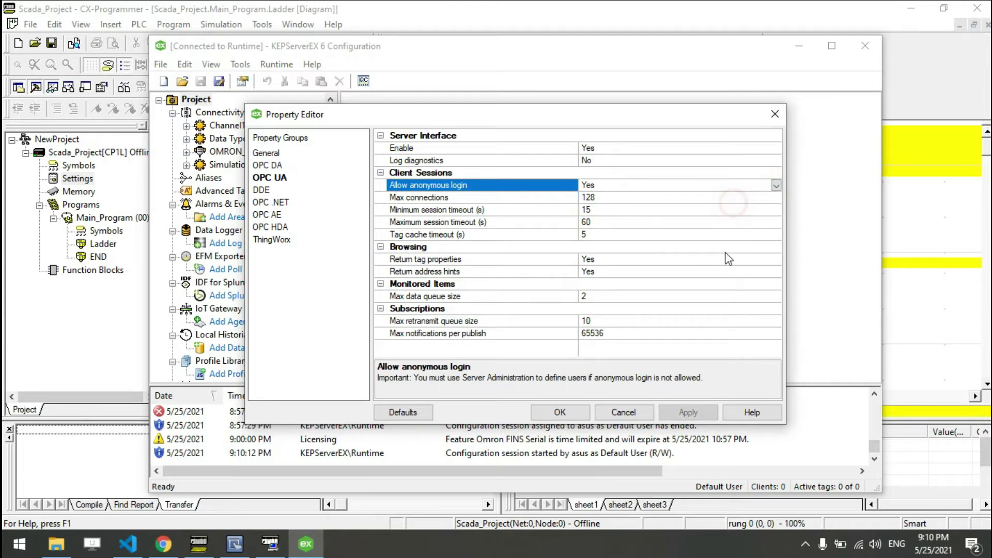
{"action": "left_click", "coordinate": [554, 413]}
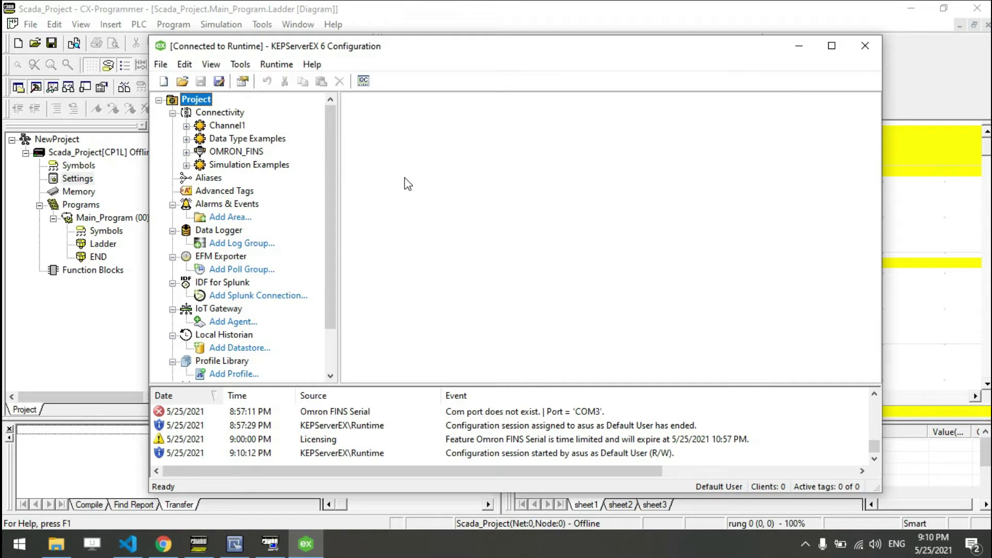
Add a new channel under Connectivity using the Omron FINS Serial driver and name it Test_Channel
{"action": "left_click", "coordinate": [217, 113]}
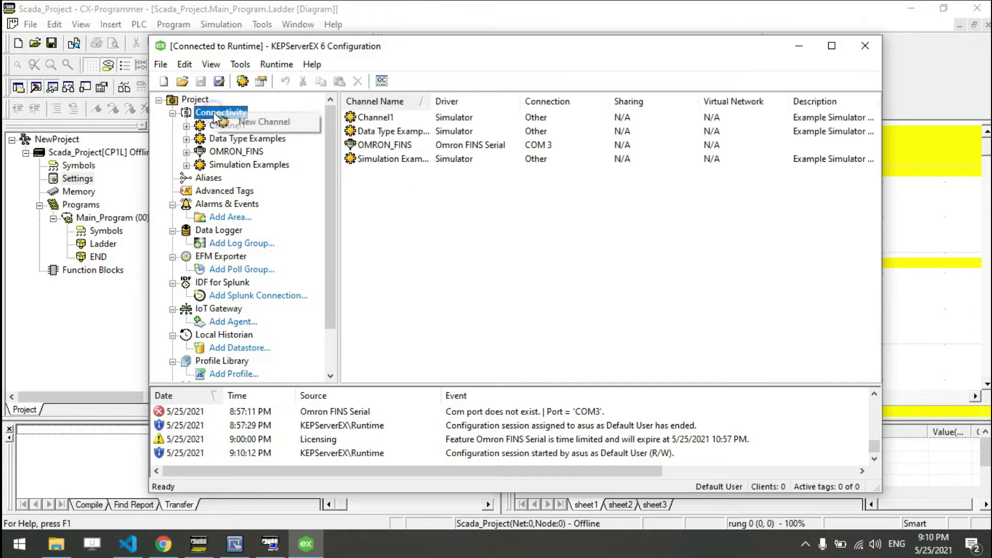
{"action": "left_click", "coordinate": [239, 123]}
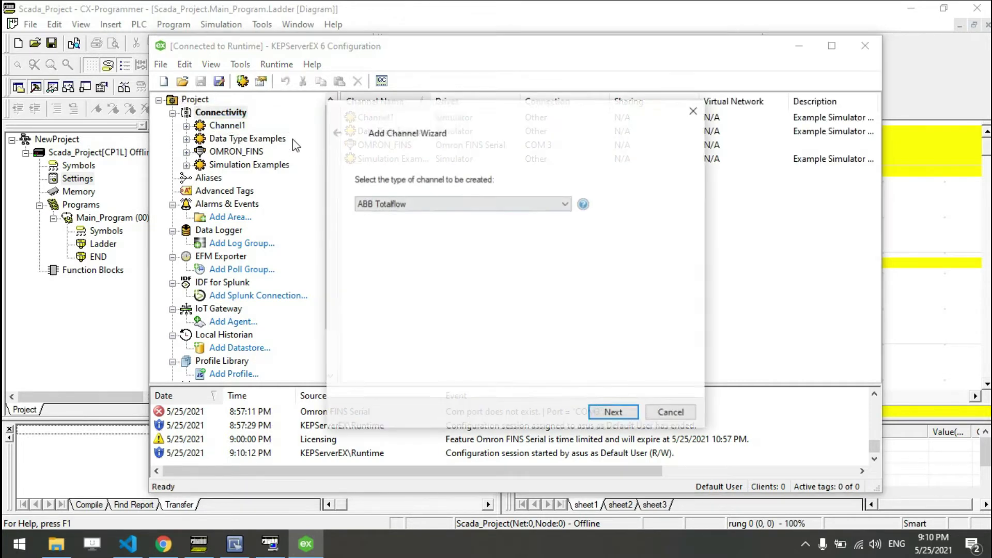
{"action": "left_click", "coordinate": [429, 207]}
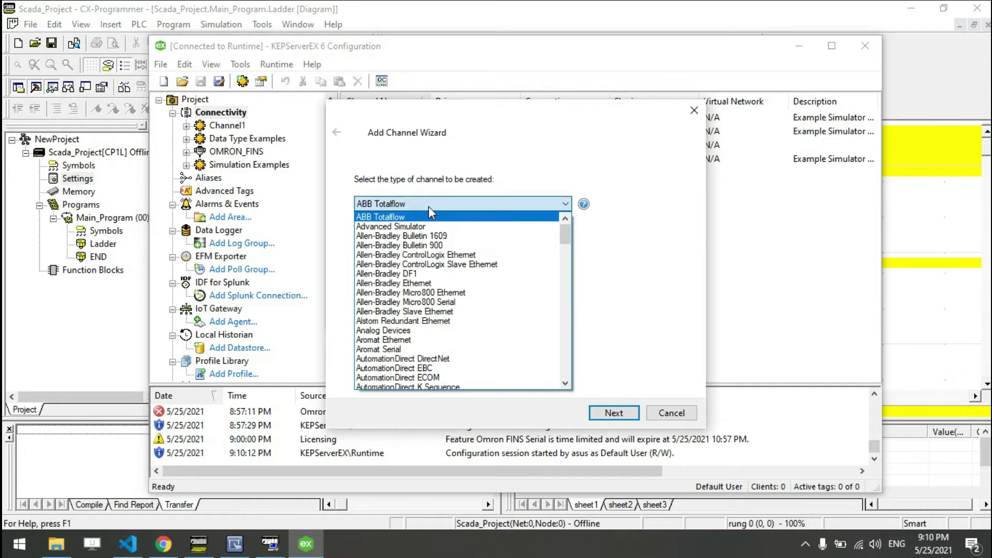
{"action": "scroll", "coordinate": [429, 356], "scroll_direction": "down", "scroll_amount": 5}
{"action": "scroll", "coordinate": [426, 350], "scroll_direction": "down", "scroll_amount": 15}
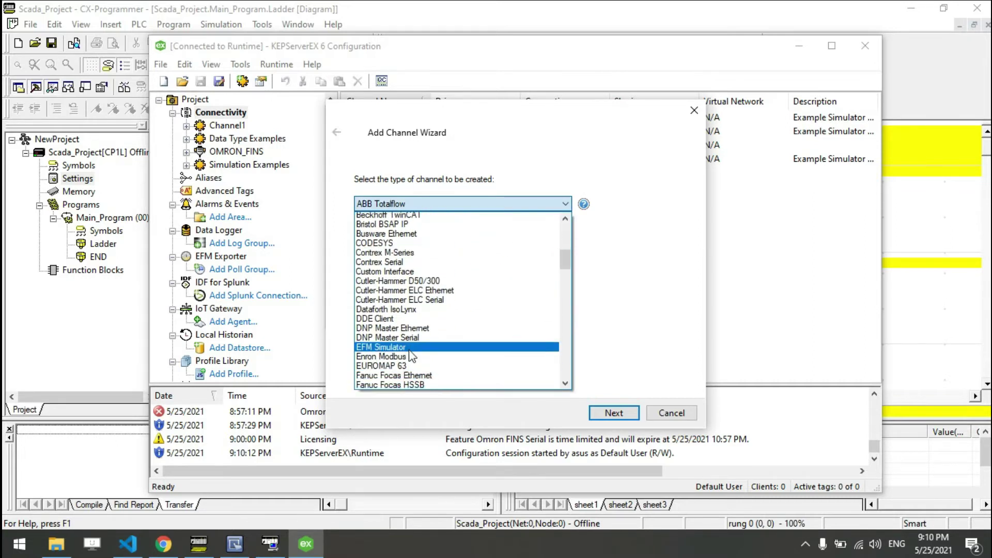
{"action": "scroll", "coordinate": [397, 365], "scroll_direction": "down", "scroll_amount": 7}
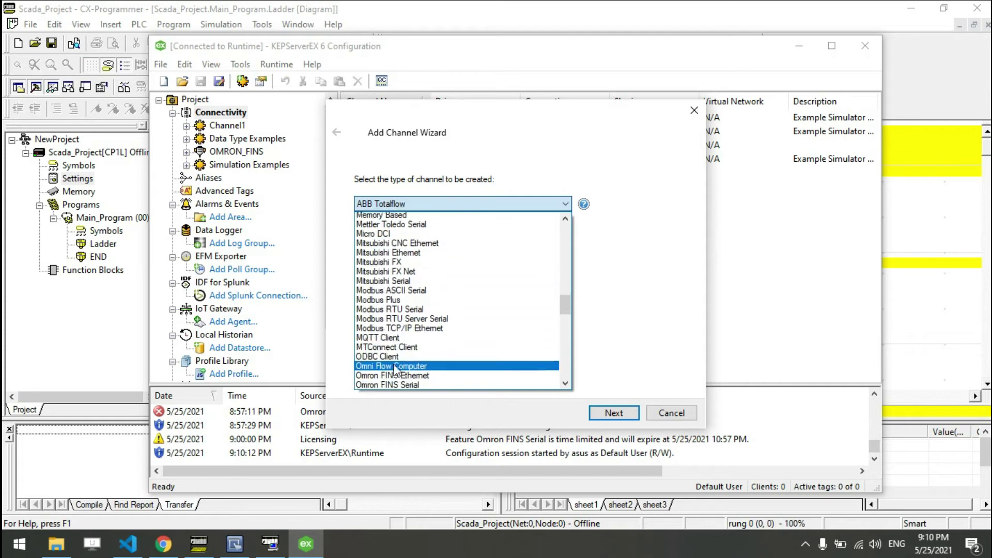
{"action": "left_click", "coordinate": [412, 359]}
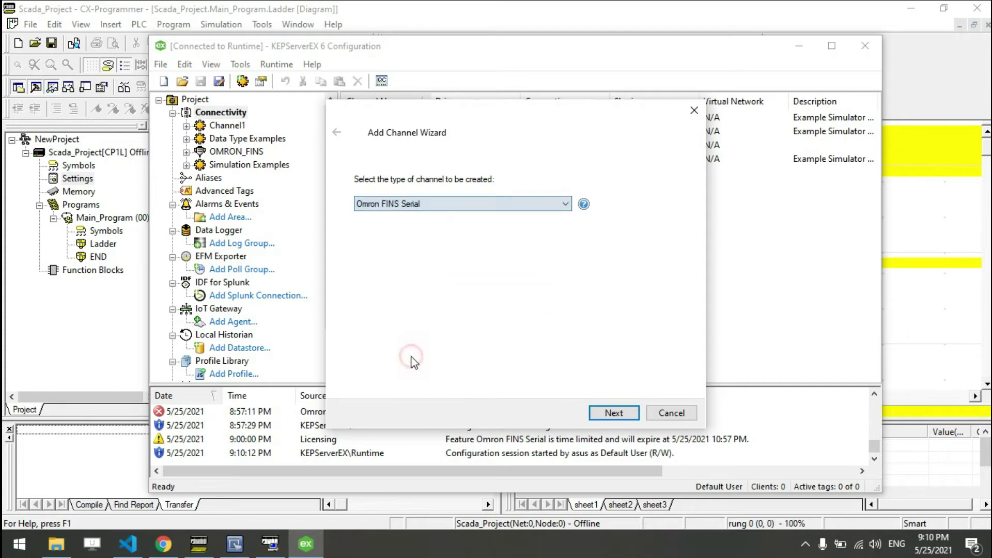
{"action": "left_click", "coordinate": [614, 413]}
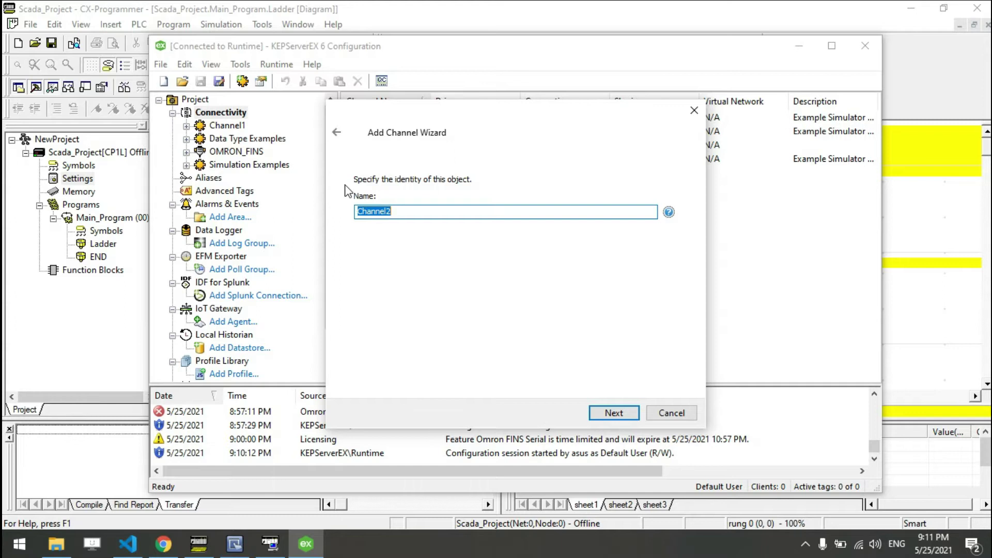
{"action": "key", "text": "BackSpace"}
{"action": "left_click", "coordinate": [613, 412]}
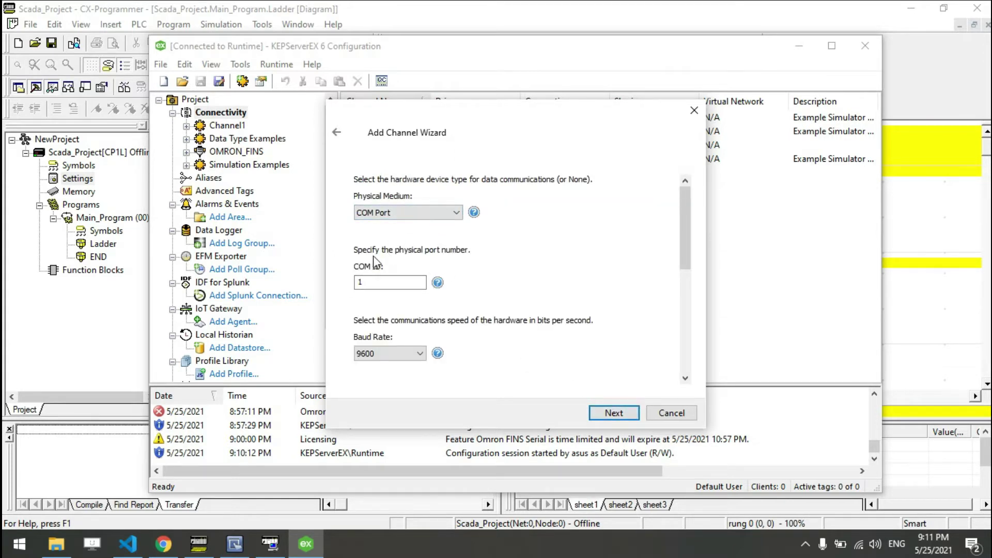
Set the channel's COM ID to 2 and its baud rate to 115200
{"action": "left_click_drag", "start_coordinate": [369, 284], "coordinate": [337, 284]}
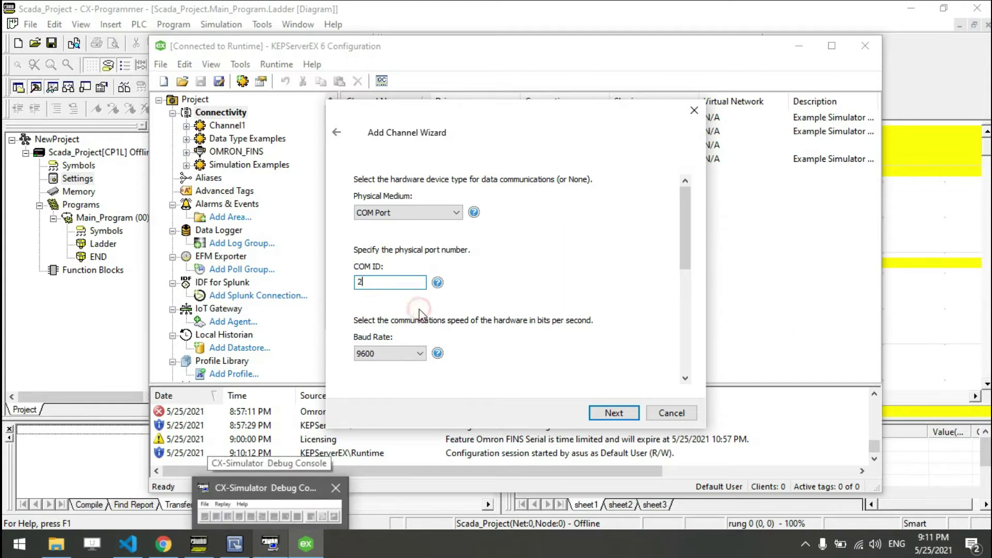
{"action": "left_click_drag", "start_coordinate": [688, 225], "coordinate": [687, 257]}
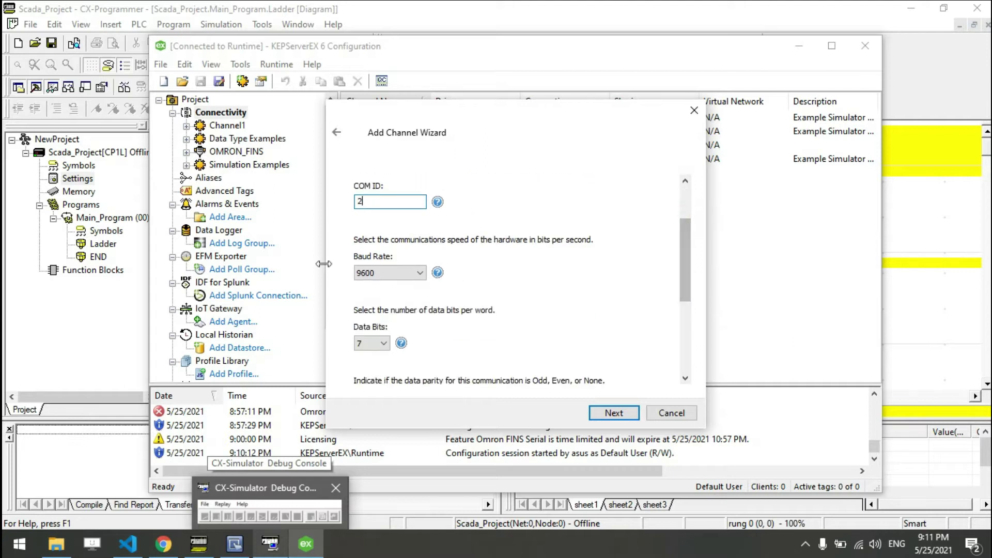
{"action": "left_click", "coordinate": [419, 273]}
{"action": "left_click", "coordinate": [386, 402]}
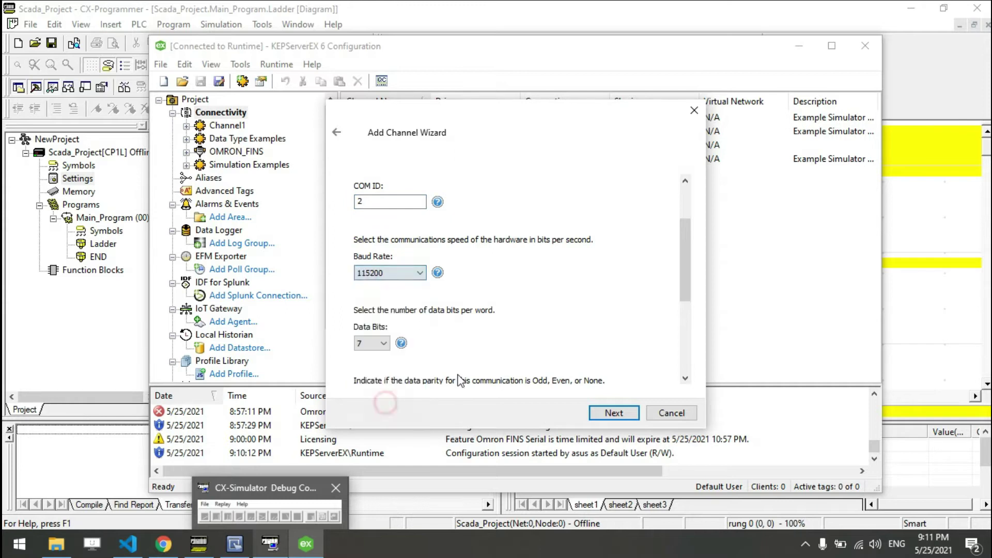
Set the channel's data bits to 8, parity to None and stop bits to 1, keeping flow control at None
{"action": "left_click_drag", "start_coordinate": [685, 243], "coordinate": [685, 281]}
{"action": "left_click", "coordinate": [363, 257]}
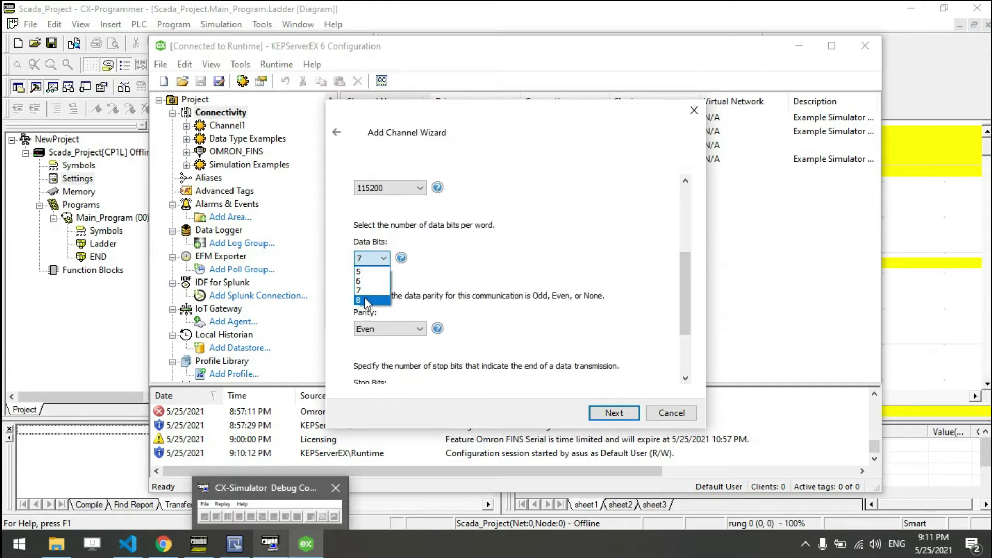
{"action": "left_click", "coordinate": [366, 301]}
{"action": "left_click", "coordinate": [419, 329]}
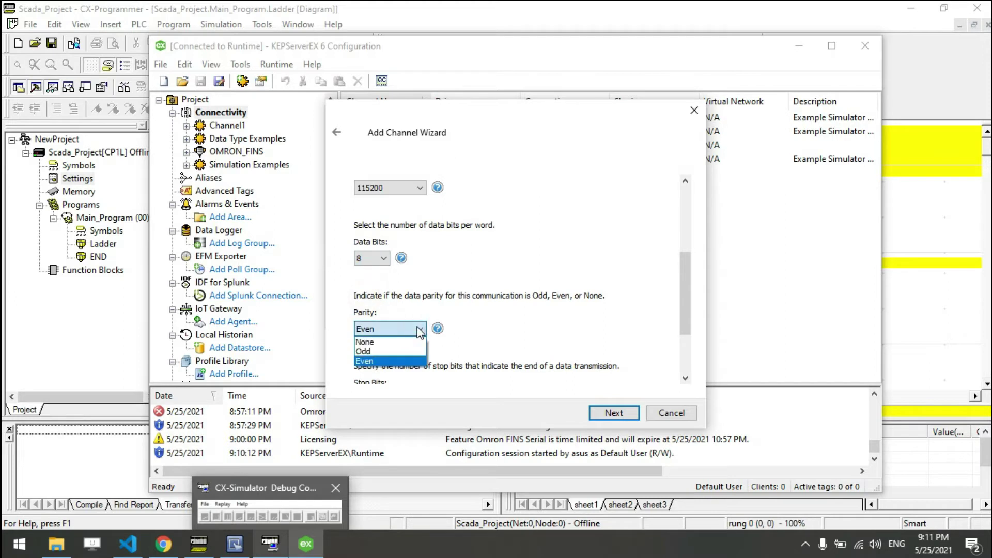
{"action": "left_click", "coordinate": [385, 342]}
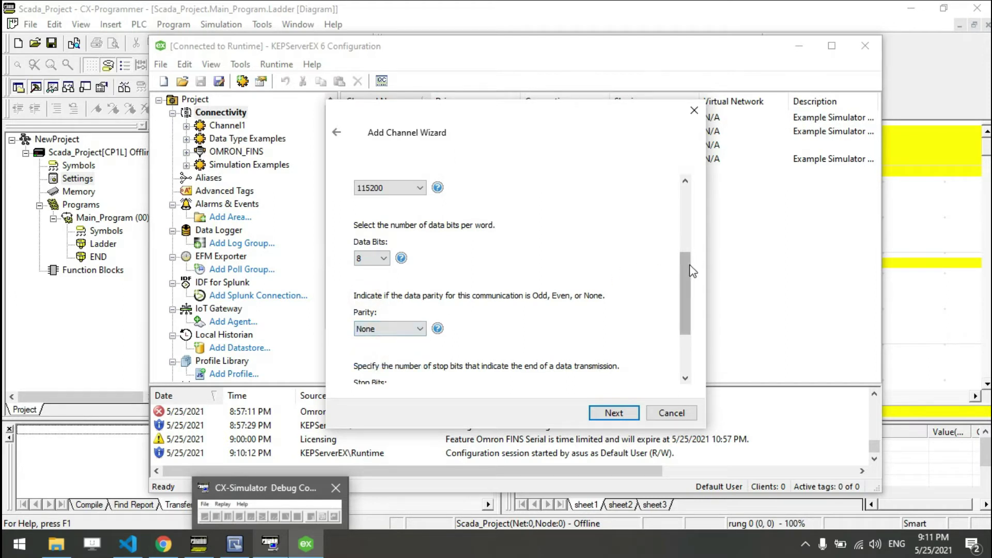
{"action": "left_click_drag", "start_coordinate": [692, 270], "coordinate": [692, 307]}
{"action": "left_click", "coordinate": [371, 306]}
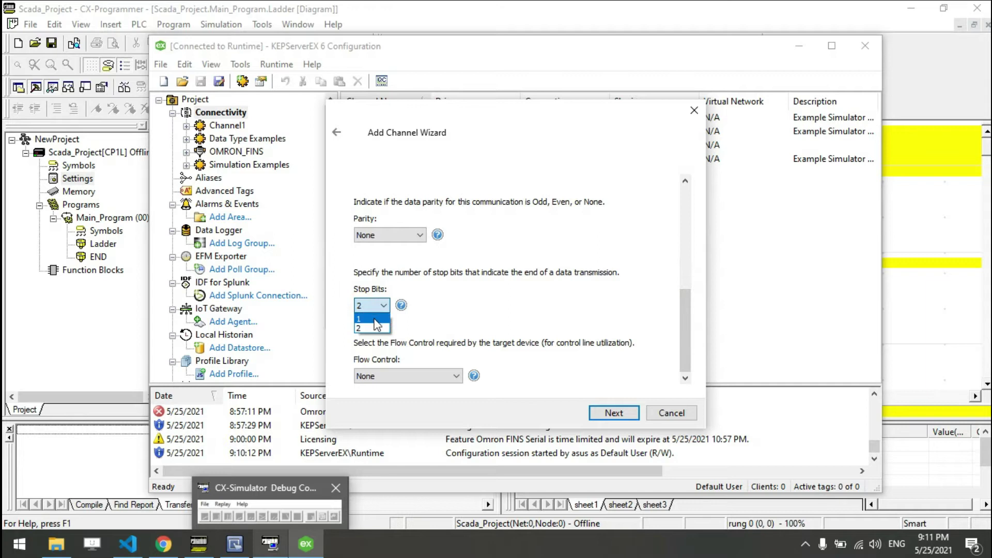
{"action": "left_click", "coordinate": [374, 319]}
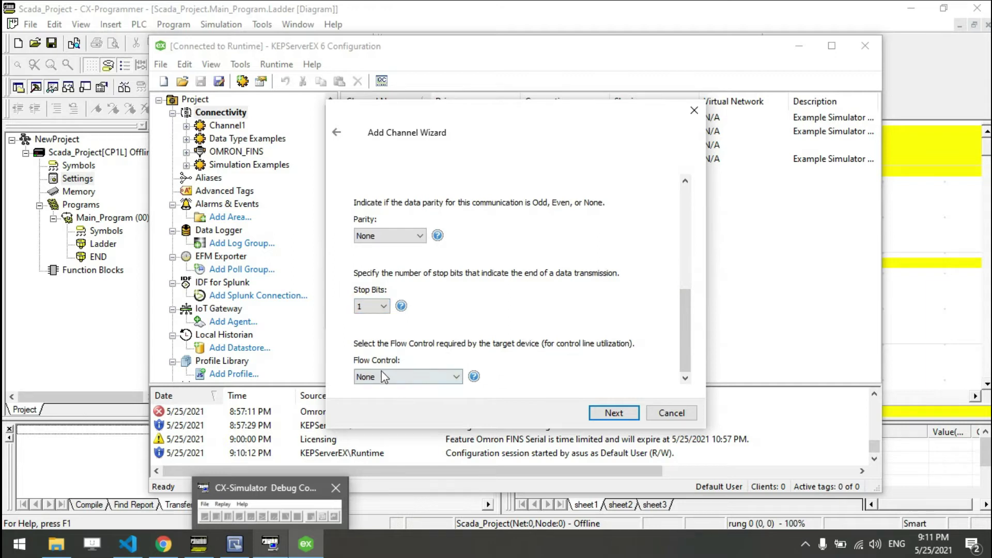
{"action": "left_click", "coordinate": [623, 419]}
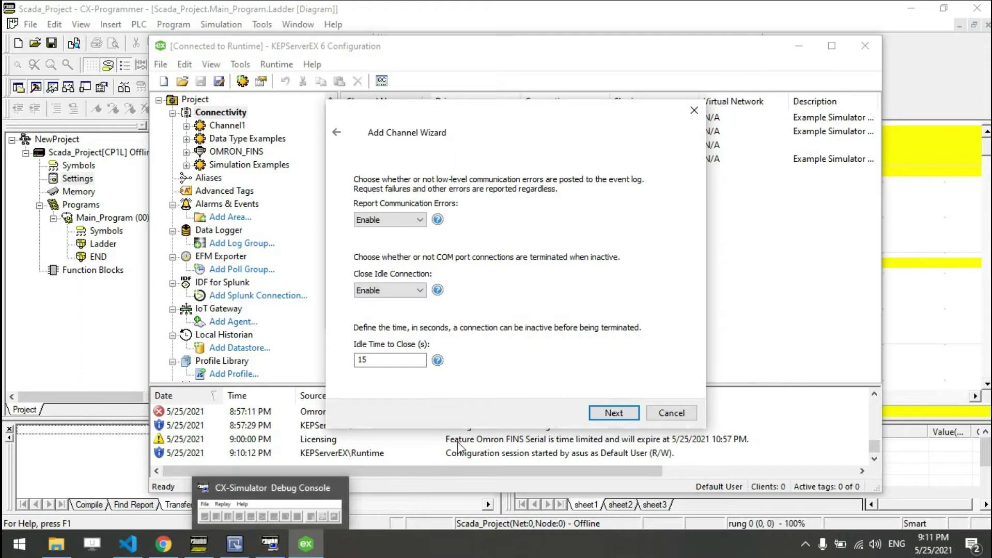
Keep the default communication error, write optimization and floating-point settings, review the summary and finish creating the channel
{"action": "left_click", "coordinate": [617, 417]}
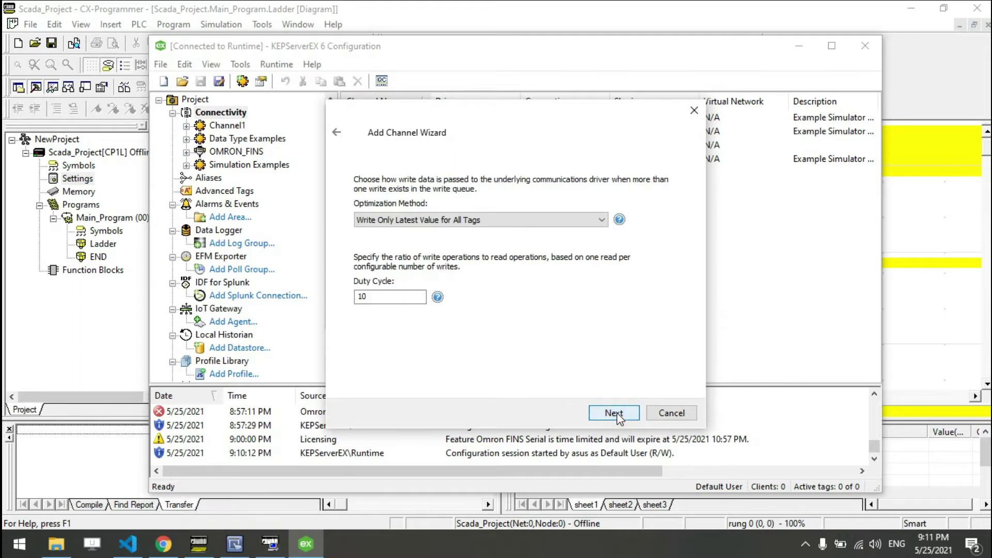
{"action": "left_click", "coordinate": [620, 419]}
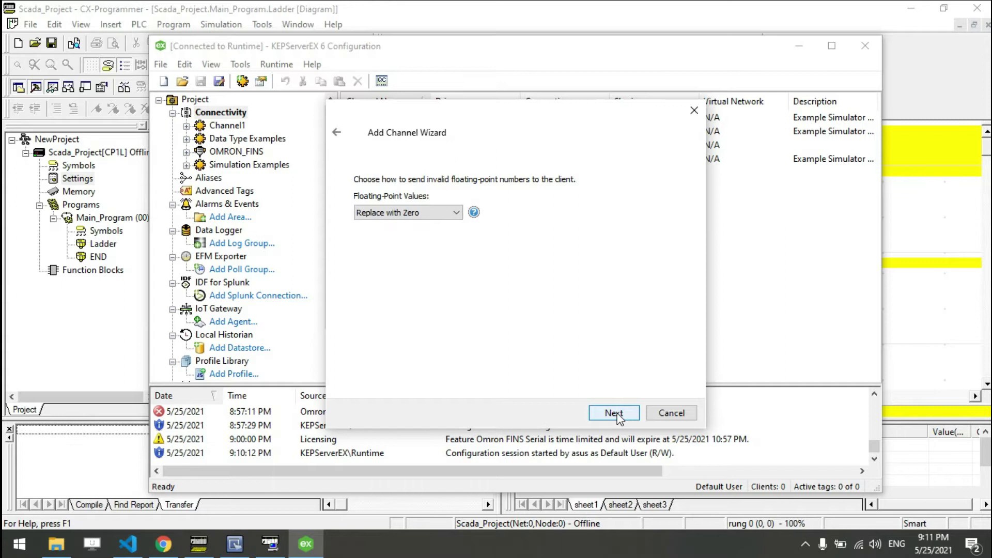
{"action": "left_click", "coordinate": [620, 418]}
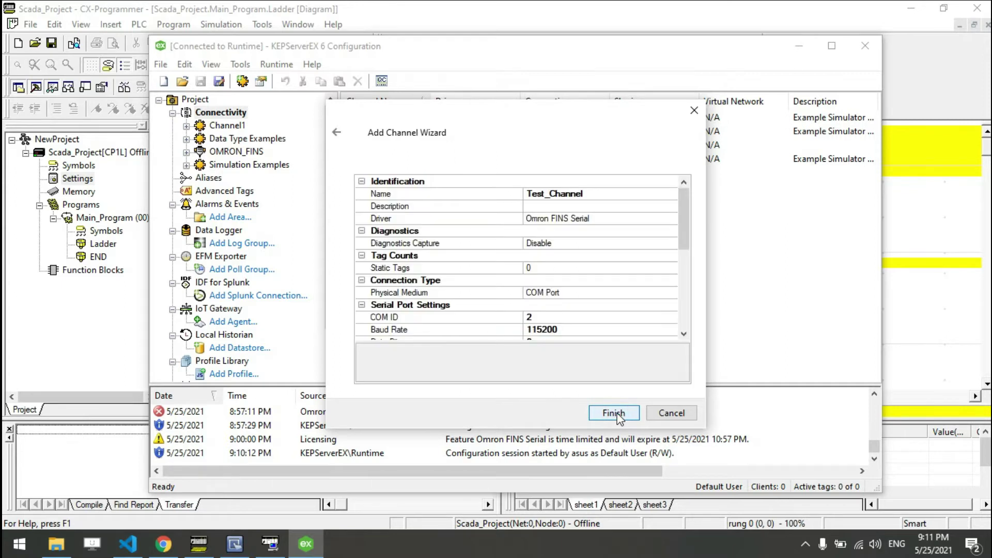
{"action": "mouse_move", "coordinate": [685, 217]}
{"action": "left_mouse_down"}
{"action": "mouse_move", "coordinate": [691, 305]}
{"action": "mouse_move", "coordinate": [693, 216]}
{"action": "left_mouse_up"}
{"action": "left_click", "coordinate": [615, 414]}
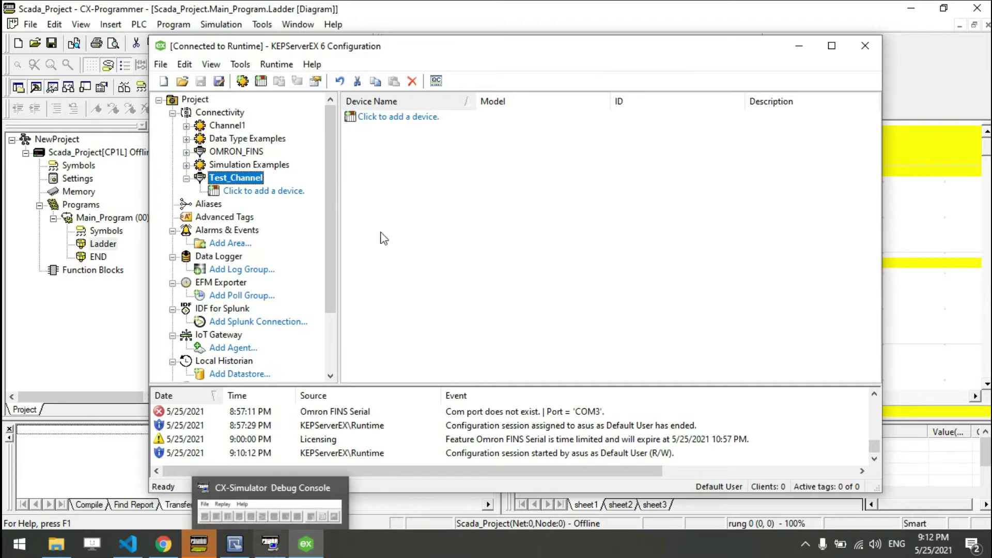
Switch to CX-Simulator and connect its virtual communications unit over Controller Link
{"action": "left_click", "coordinate": [271, 544]}
{"action": "left_click", "coordinate": [250, 136]}
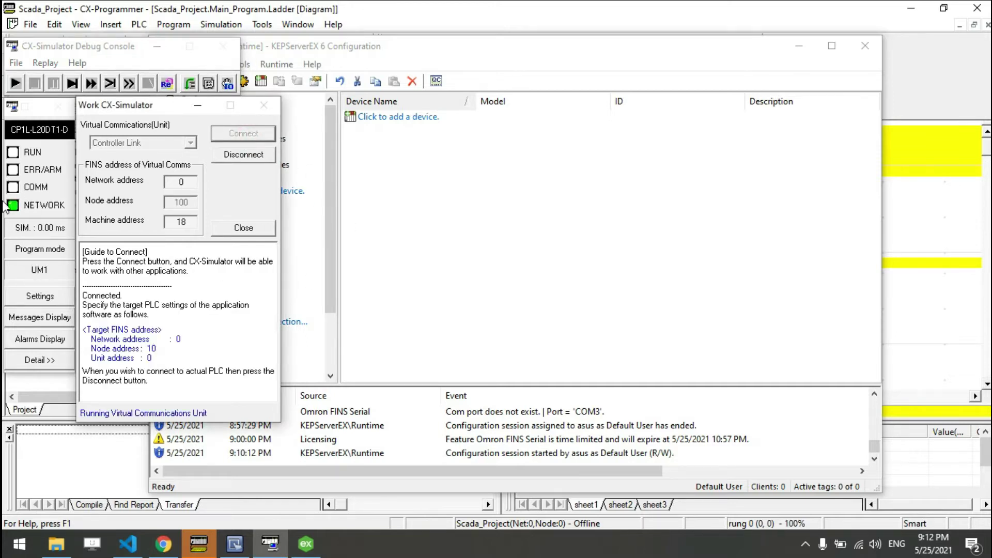
Switch to KEPServerEX and add a device to Test_Channel, keeping the name Device1 and choosing the CS1 model
{"action": "left_click", "coordinate": [393, 141]}
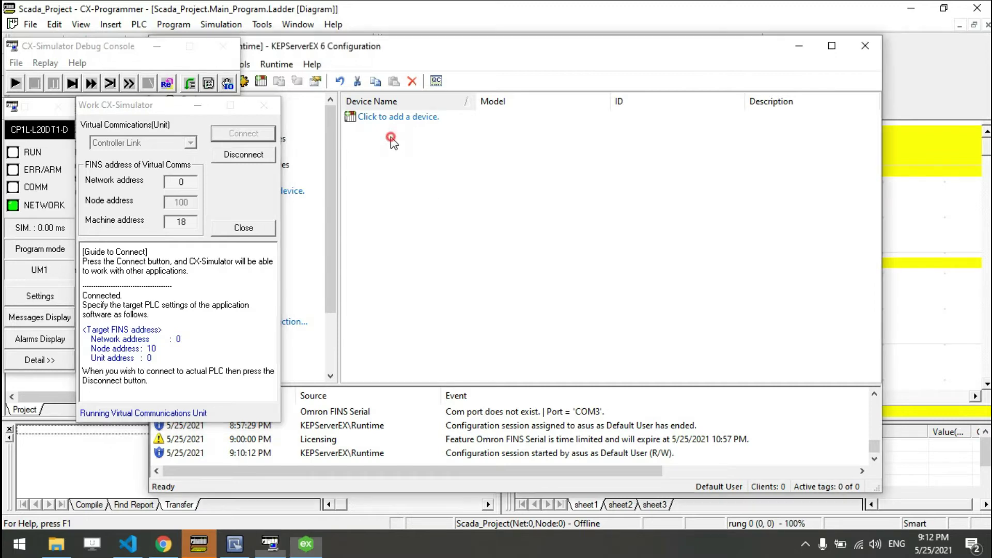
{"action": "left_click", "coordinate": [157, 47]}
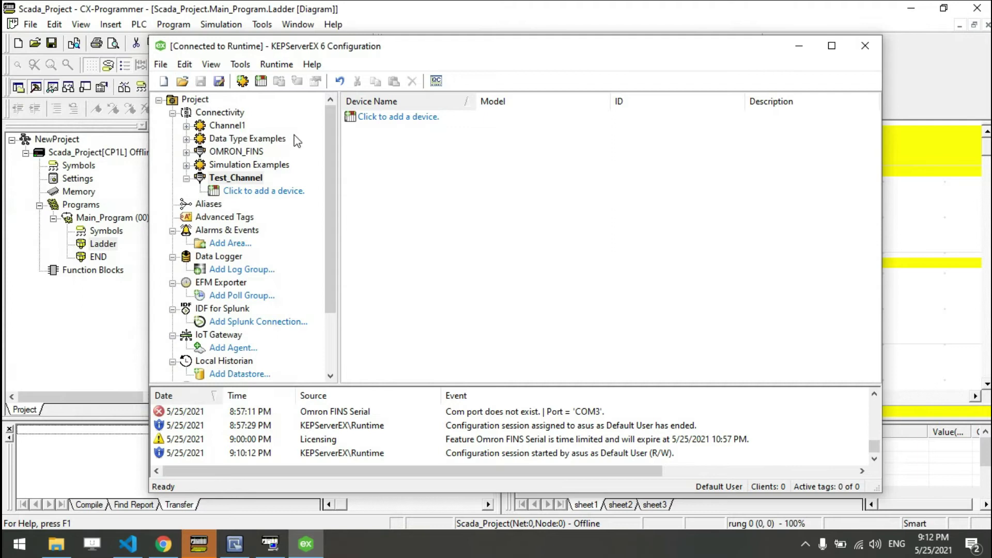
{"action": "double_click", "coordinate": [374, 118]}
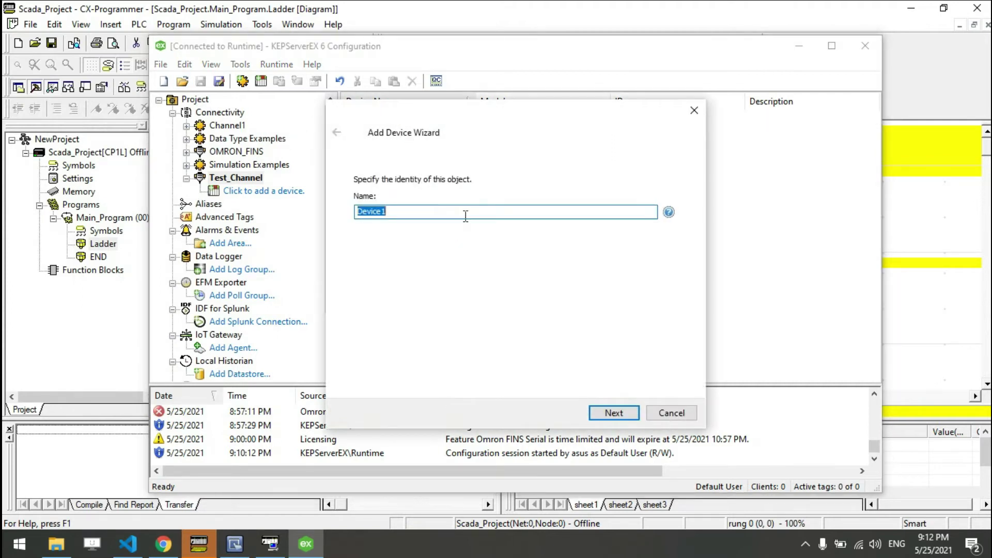
{"action": "left_click", "coordinate": [625, 415]}
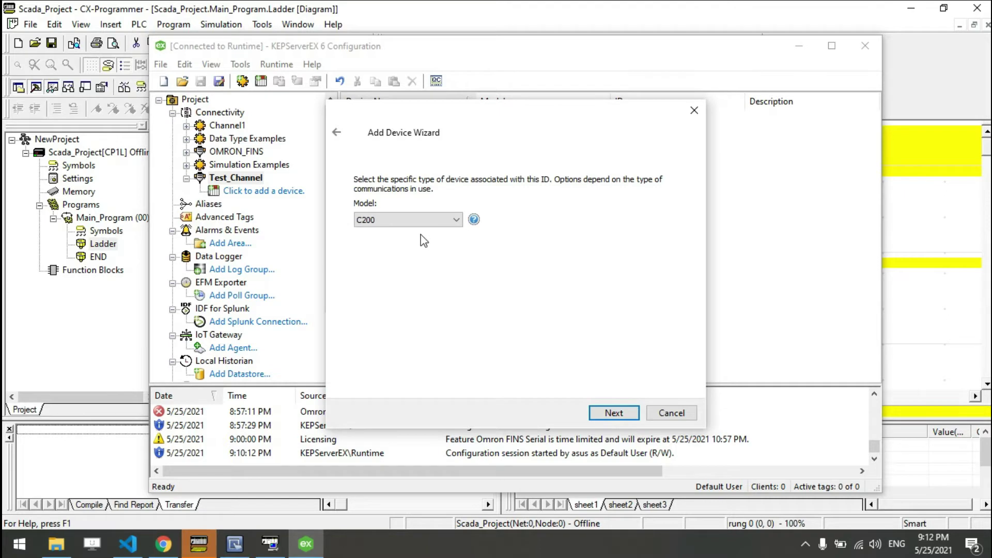
{"action": "left_click", "coordinate": [421, 221]}
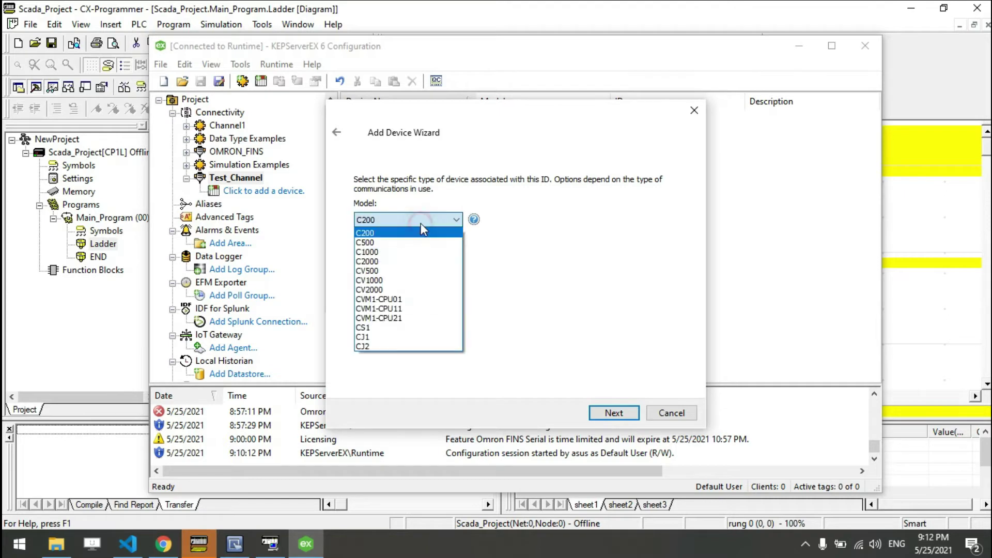
{"action": "left_click", "coordinate": [414, 331]}
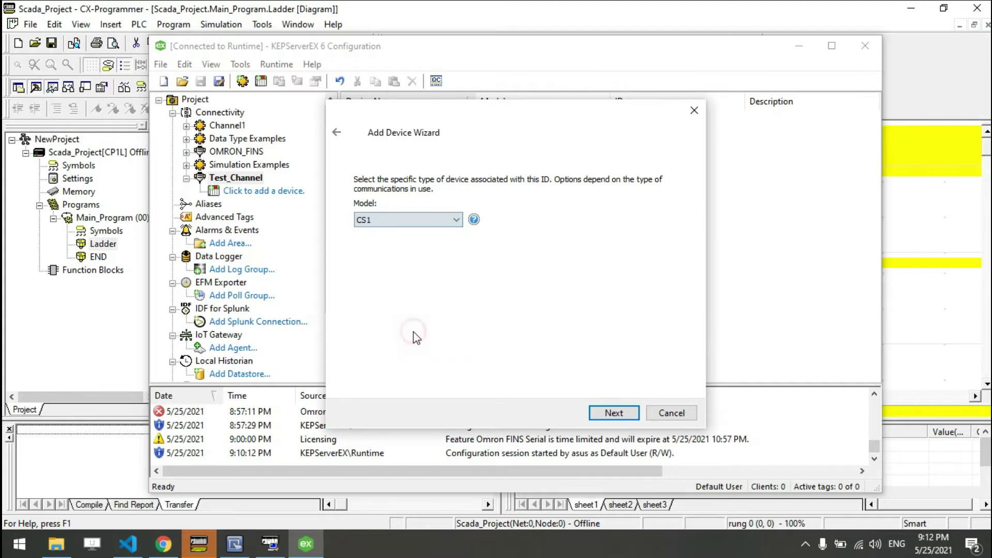
{"action": "left_click", "coordinate": [610, 416]}
Read the driver help on the device ID format and compare it with the target FINS address in CX-Simulator
{"action": "left_click", "coordinate": [373, 211]}
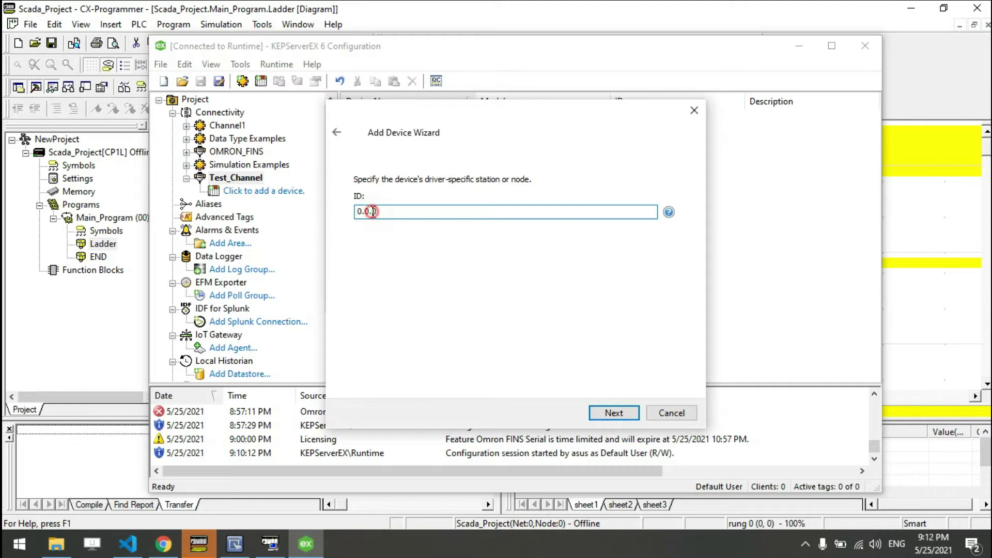
{"action": "left_click_drag", "start_coordinate": [356, 211], "coordinate": [432, 240]}
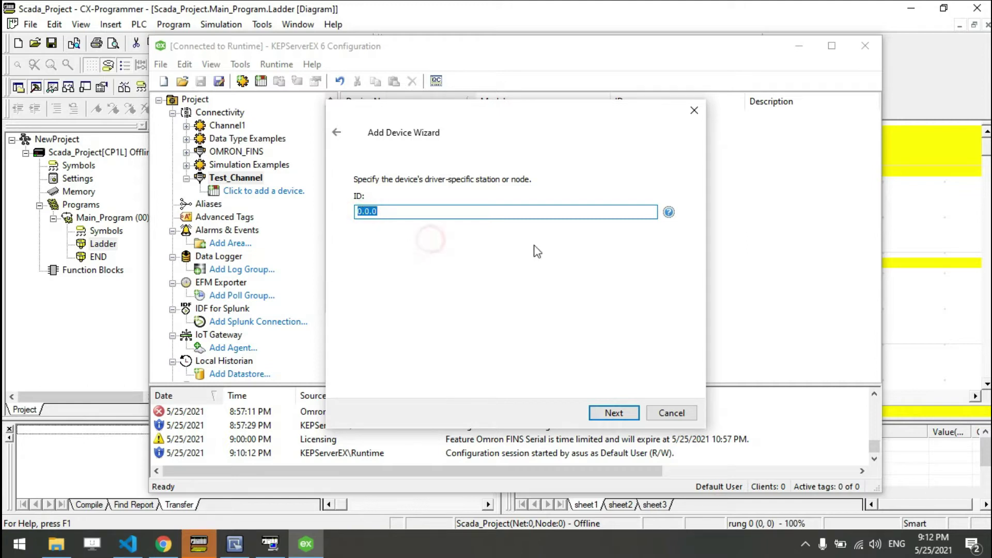
{"action": "left_click", "coordinate": [570, 214]}
{"action": "left_click", "coordinate": [669, 213]}
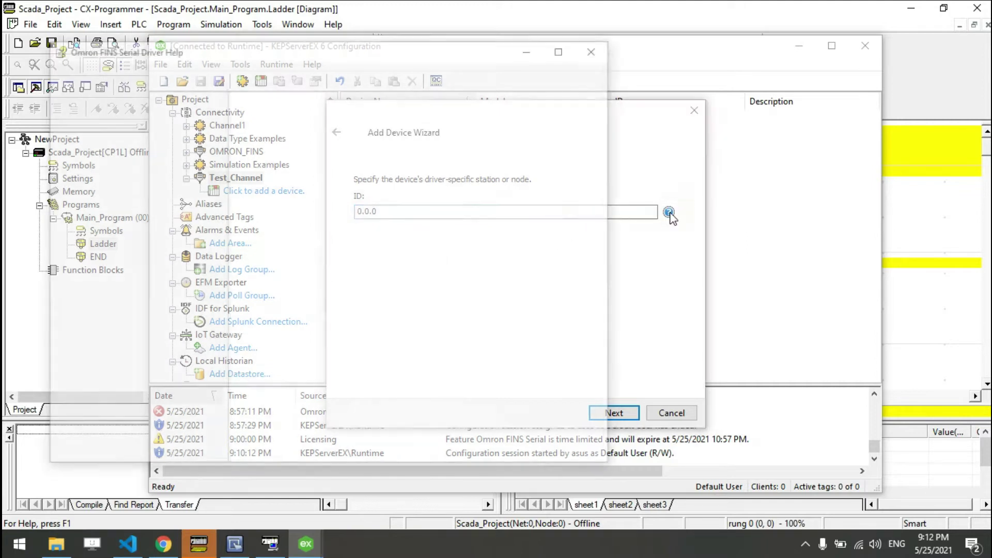
{"action": "scroll", "coordinate": [398, 333], "scroll_direction": "down", "scroll_amount": 5}
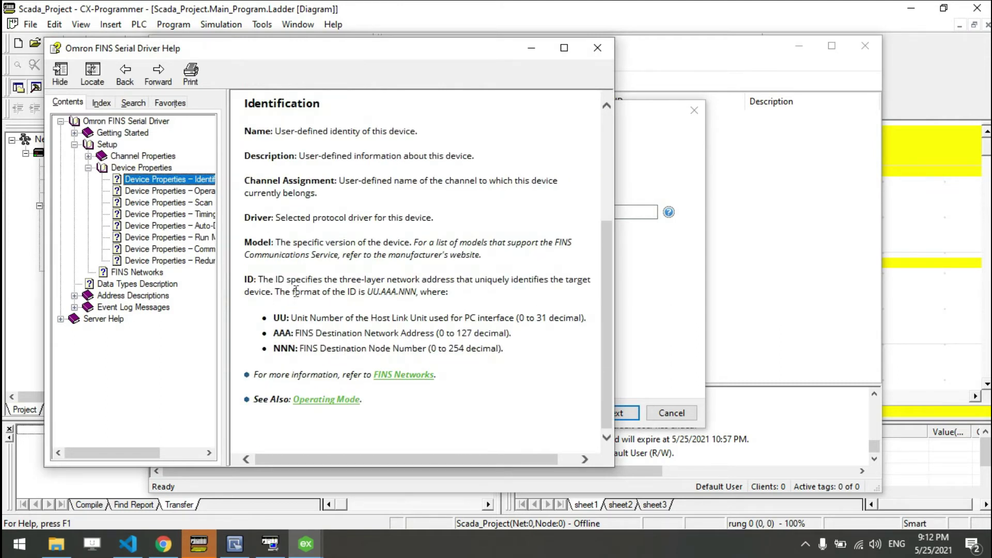
{"action": "left_click_drag", "start_coordinate": [290, 293], "coordinate": [365, 293]}
{"action": "left_click", "coordinate": [376, 292]}
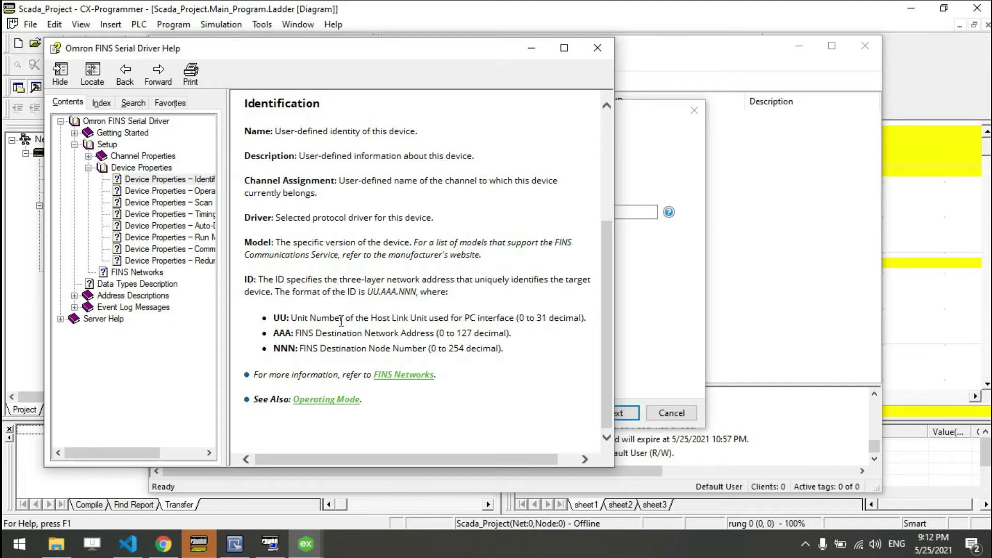
{"action": "left_click_drag", "start_coordinate": [290, 319], "coordinate": [373, 334]}
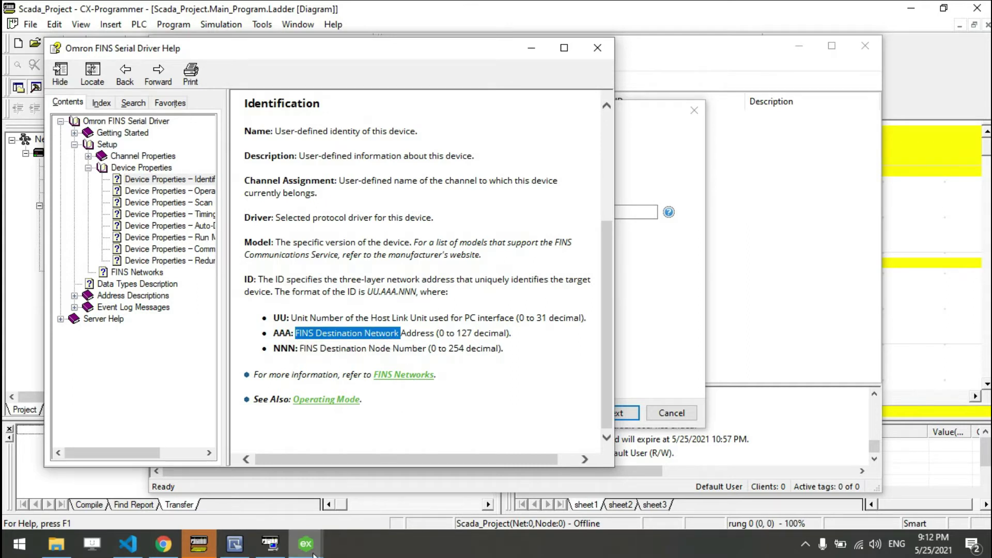
{"action": "left_click", "coordinate": [269, 547]}
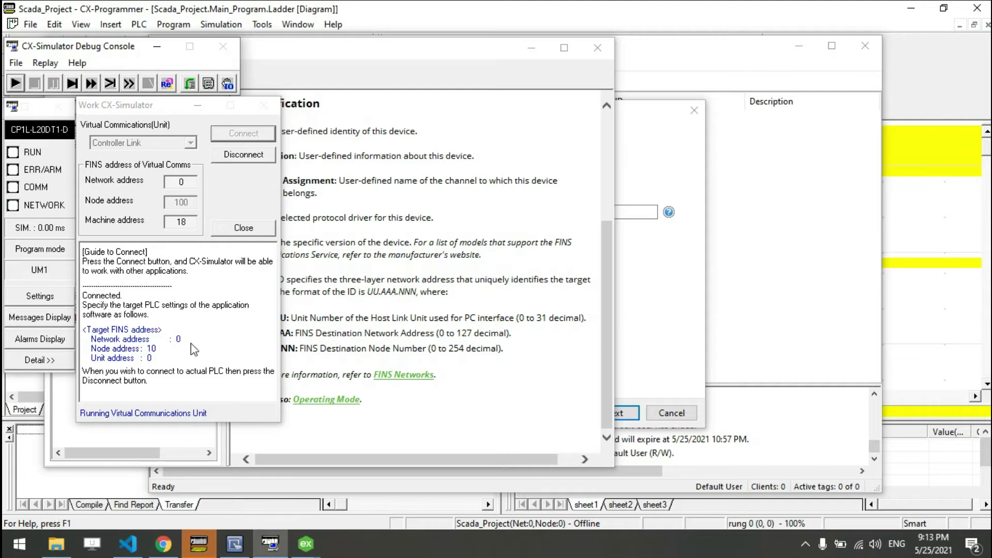
{"action": "left_click", "coordinate": [668, 301]}
{"action": "left_click", "coordinate": [305, 318]}
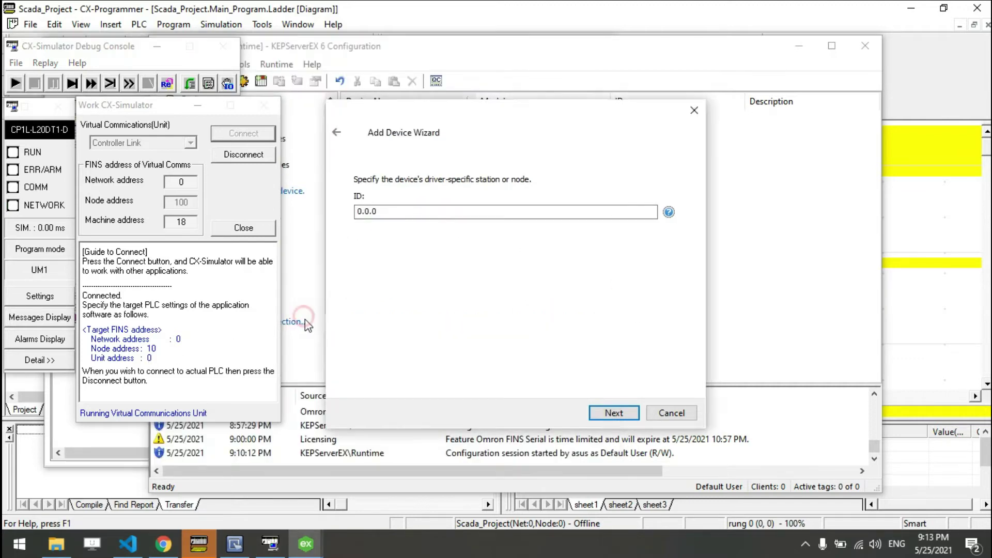
{"action": "left_click", "coordinate": [669, 212]}
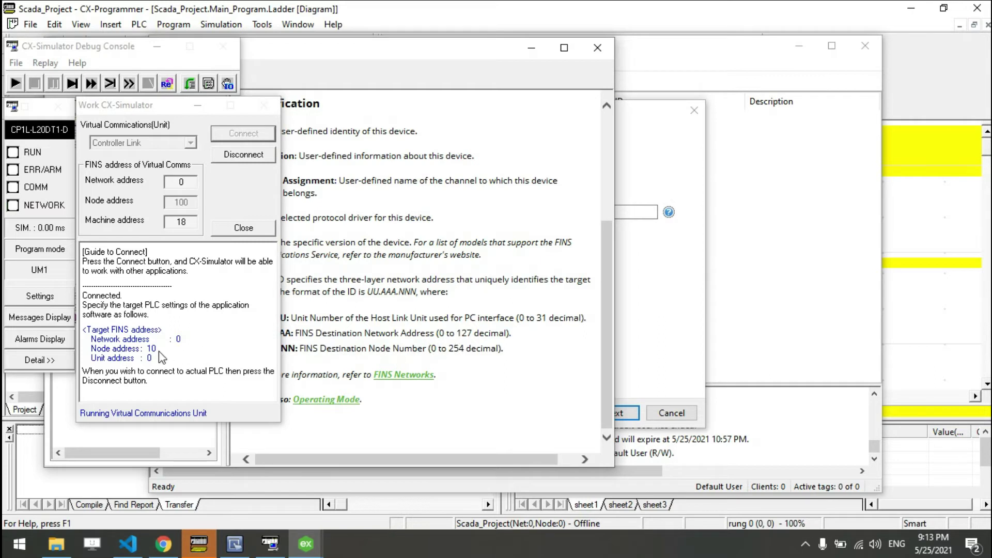
Set the device ID to 0.0.10 to match the simulator's target FINS address
{"action": "left_click", "coordinate": [672, 283]}
{"action": "double_click", "coordinate": [380, 210]}
{"action": "type", "text": "10"}
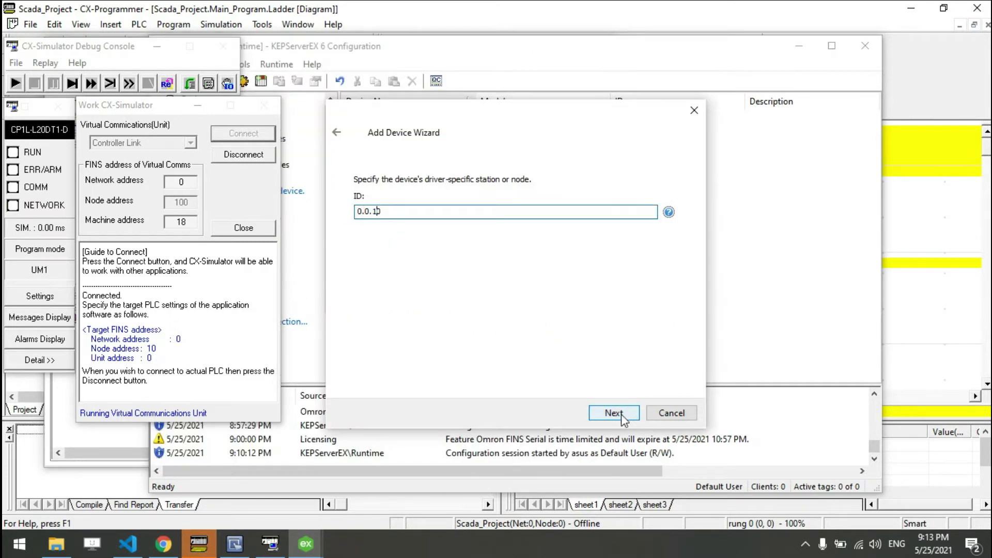
{"action": "left_click", "coordinate": [622, 414]}
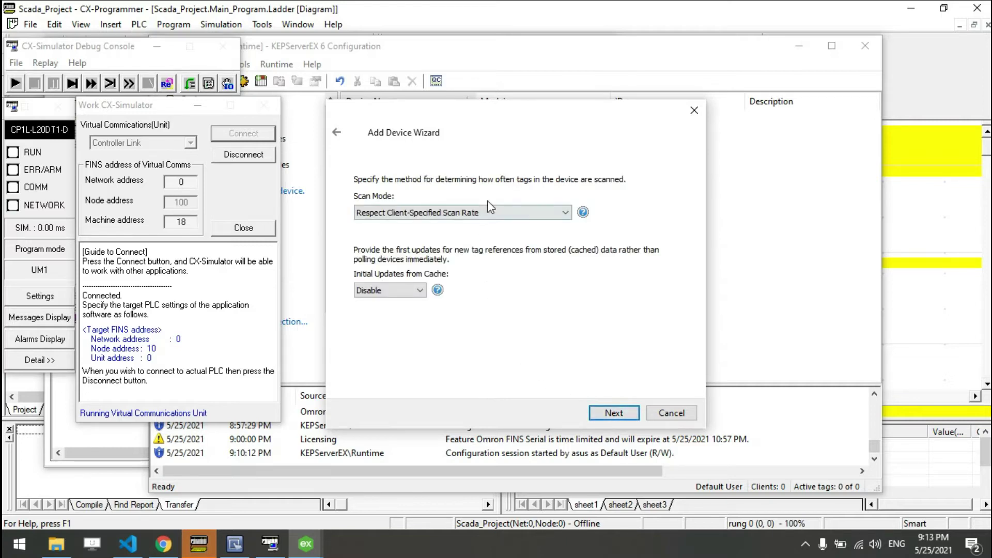
Keep the default scan mode, cache update, demotion and remaining device settings, and finish creating the device
{"action": "left_click", "coordinate": [616, 414]}
{"action": "left_click", "coordinate": [617, 415]}
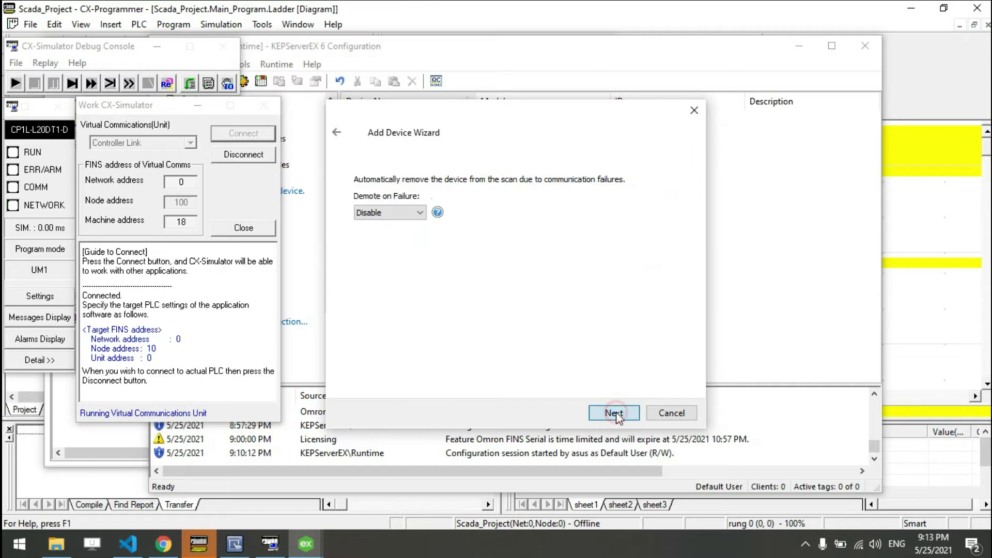
{"action": "left_click", "coordinate": [617, 414]}
{"action": "left_click", "coordinate": [617, 414]}
{"action": "left_click", "coordinate": [617, 416]}
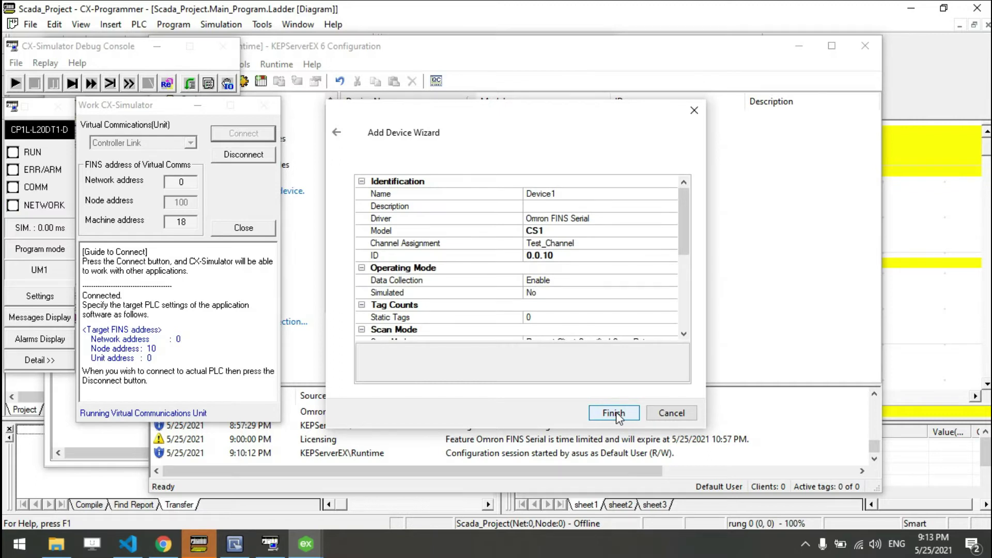
{"action": "left_click", "coordinate": [618, 415]}
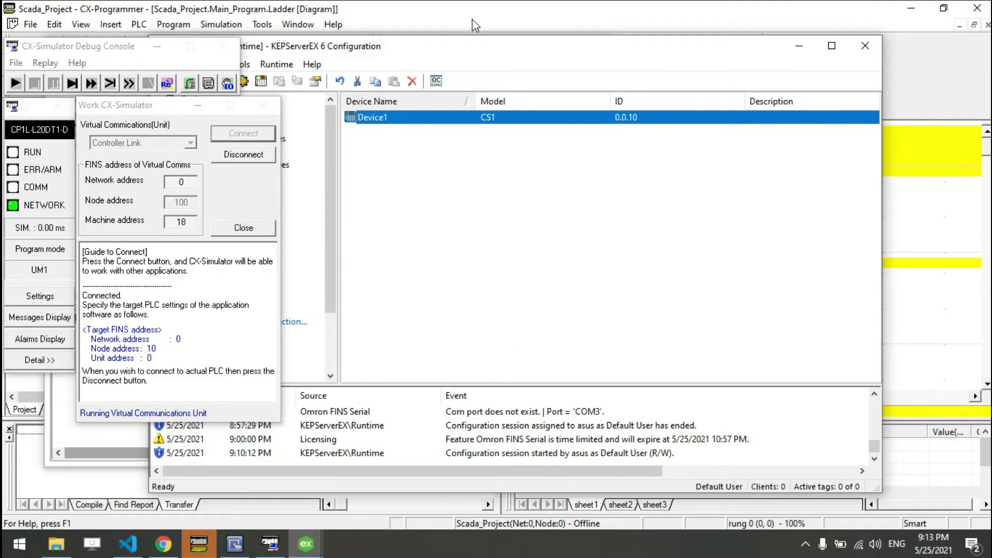
Minimize the simulator windows and open the properties of a new static tag for Device1 under Test_Channel
{"action": "left_click", "coordinate": [388, 203]}
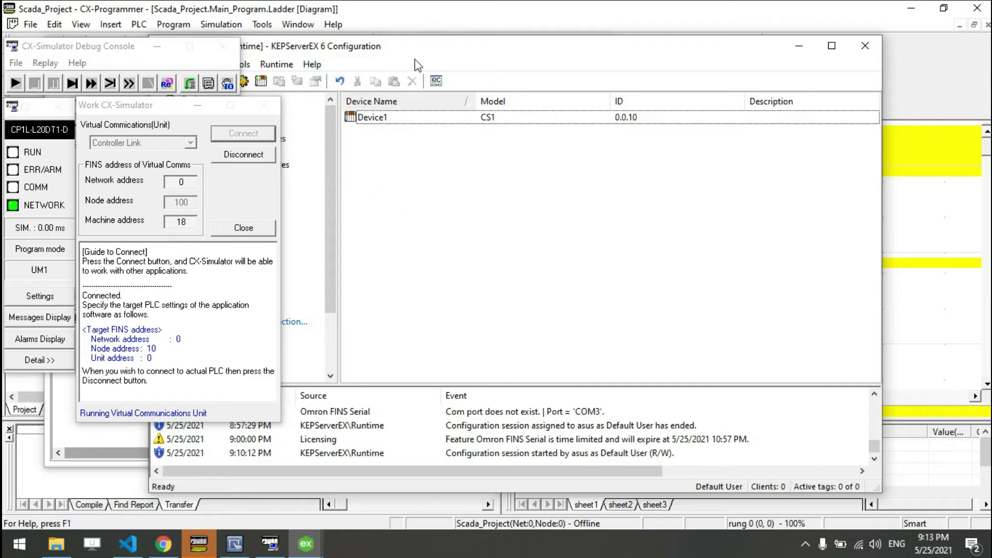
{"action": "left_click", "coordinate": [158, 47]}
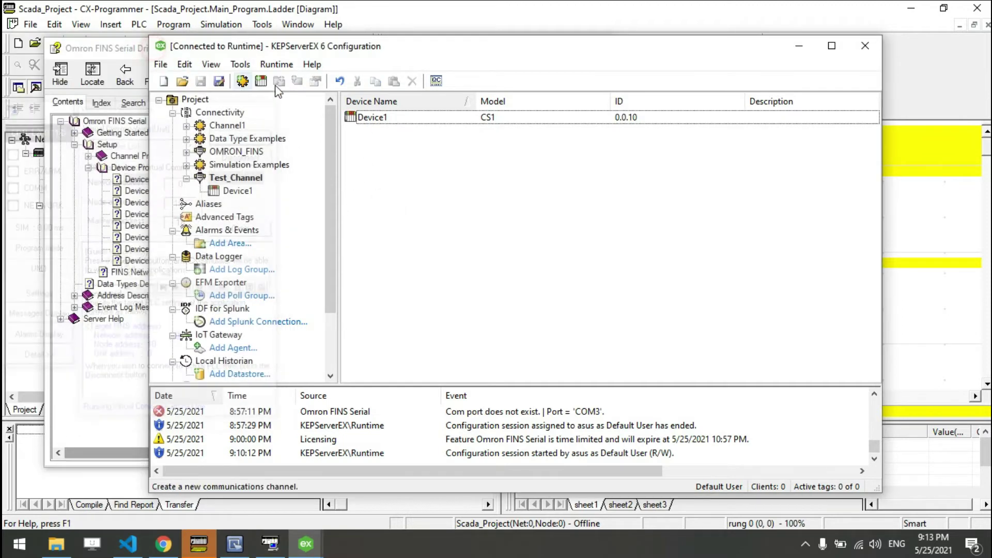
{"action": "left_click", "coordinate": [240, 191]}
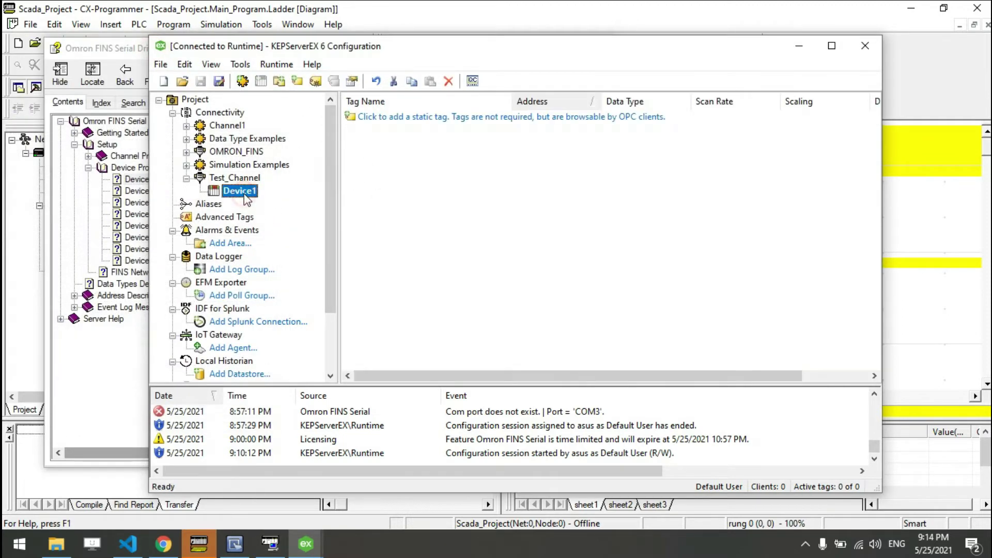
{"action": "left_click", "coordinate": [408, 118]}
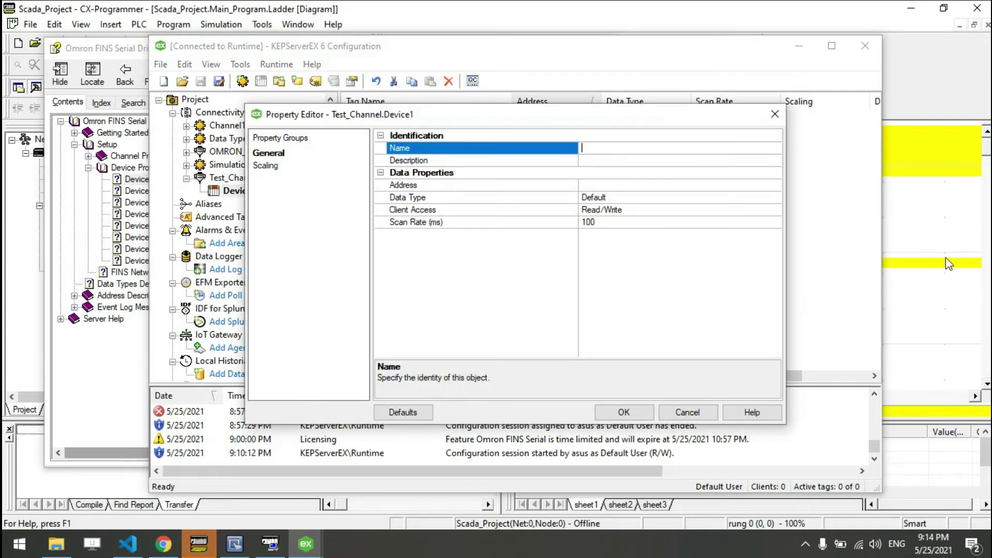
Switch to CX-Programmer and review the PLC's symbol table for the button, work and output addresses
{"action": "left_click", "coordinate": [937, 229]}
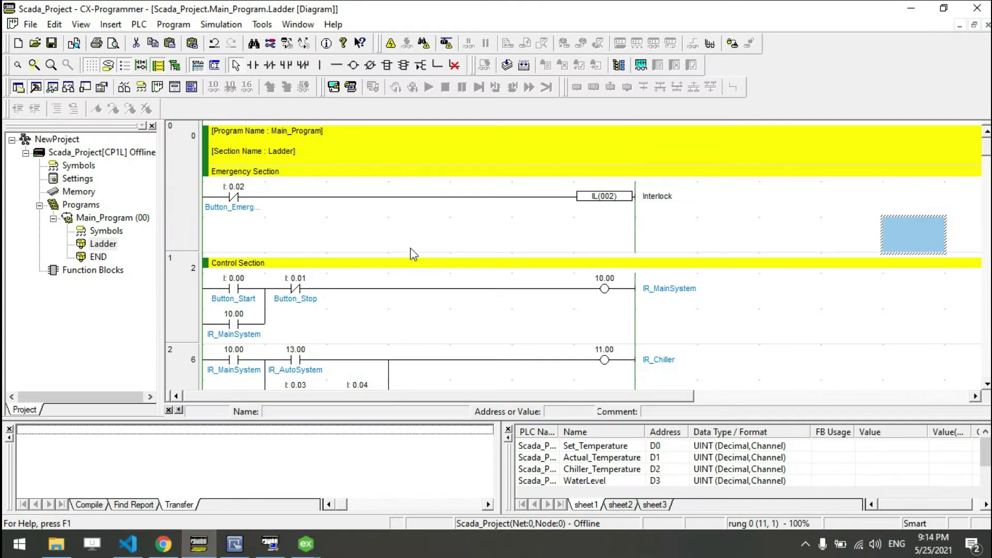
{"action": "double_click", "coordinate": [83, 166]}
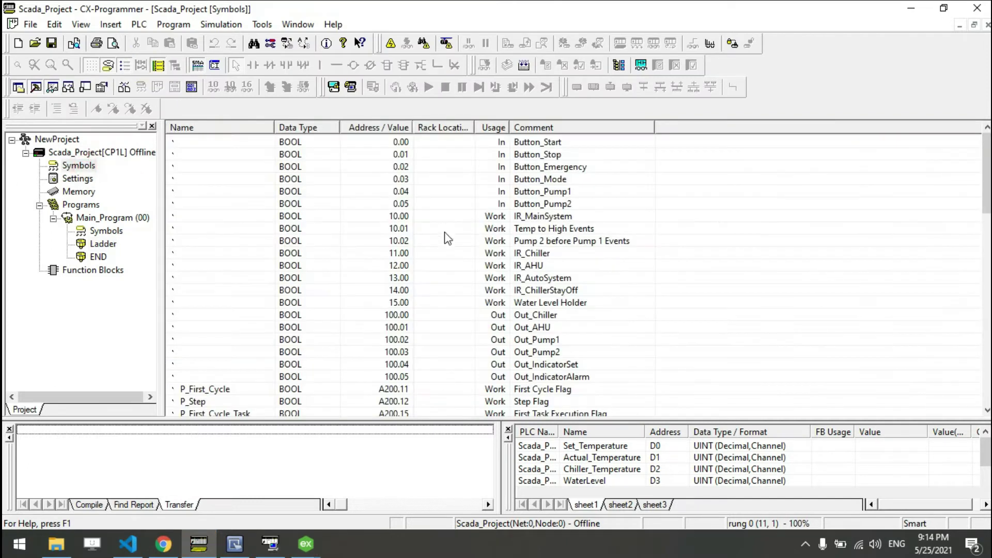
{"action": "scroll", "coordinate": [427, 307], "scroll_direction": "down", "scroll_amount": 6}
{"action": "scroll", "coordinate": [398, 248], "scroll_direction": "up", "scroll_amount": 6}
{"action": "scroll", "coordinate": [407, 176], "scroll_direction": "down", "scroll_amount": 15}
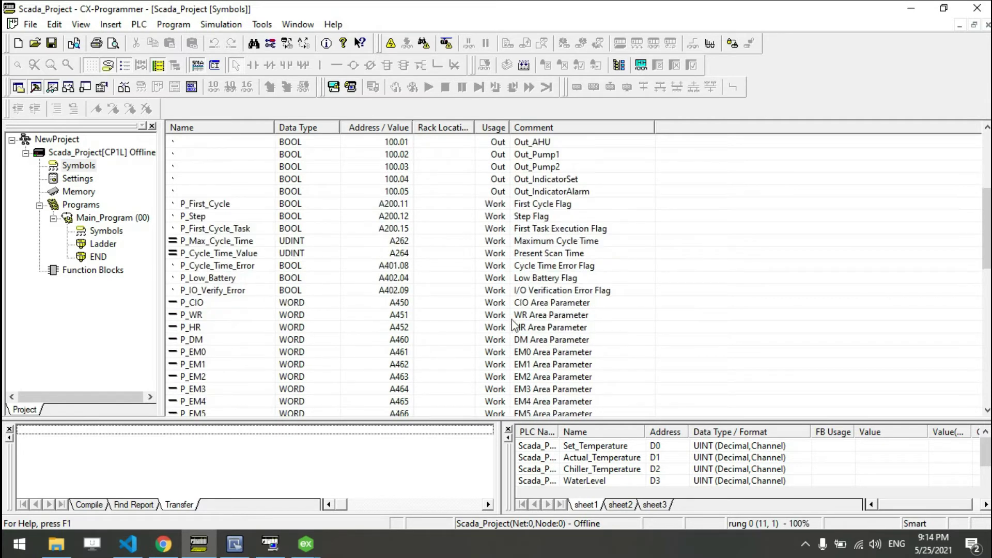
{"action": "scroll", "coordinate": [429, 362], "scroll_direction": "up", "scroll_amount": 15}
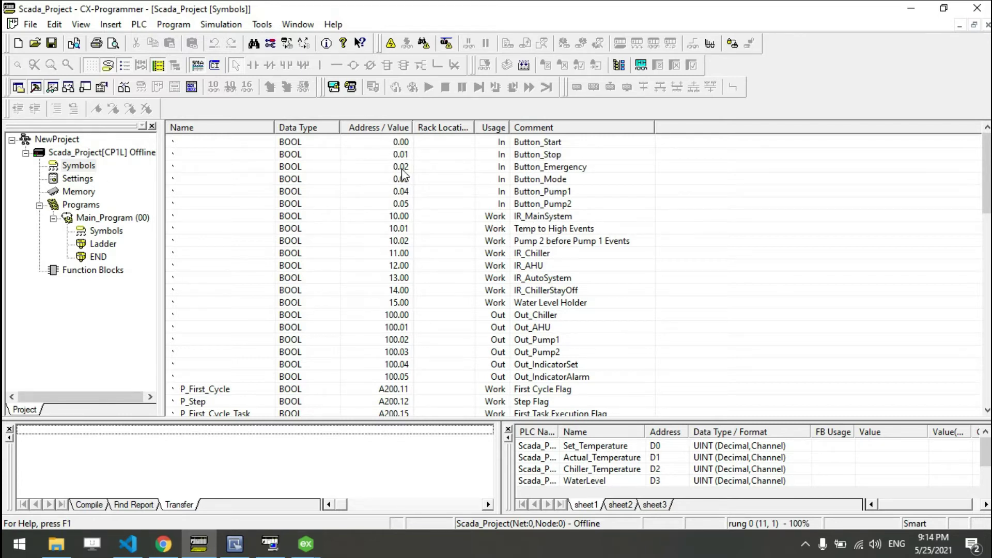
Close the driver help, return to KEPServerEX and start a fresh static tag on Device1 named buttonEmergency
{"action": "mouse_move", "coordinate": [306, 544]}
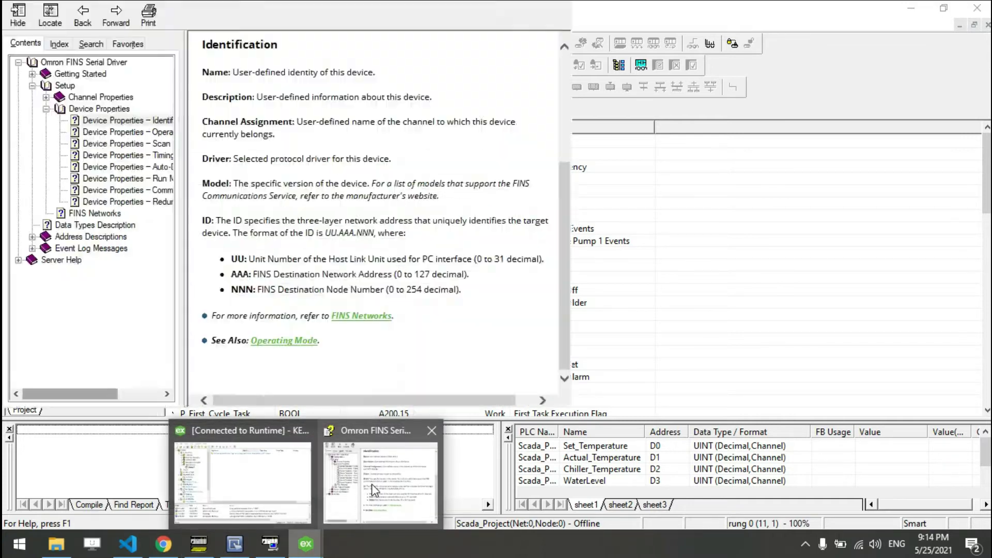
{"action": "left_click", "coordinate": [432, 430]}
{"action": "left_click", "coordinate": [310, 451]}
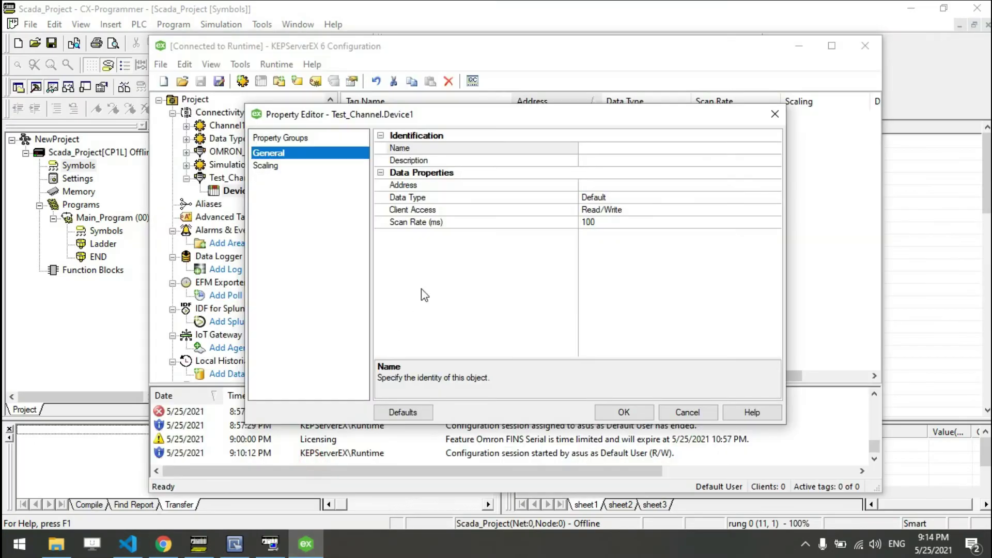
{"action": "left_click", "coordinate": [775, 113]}
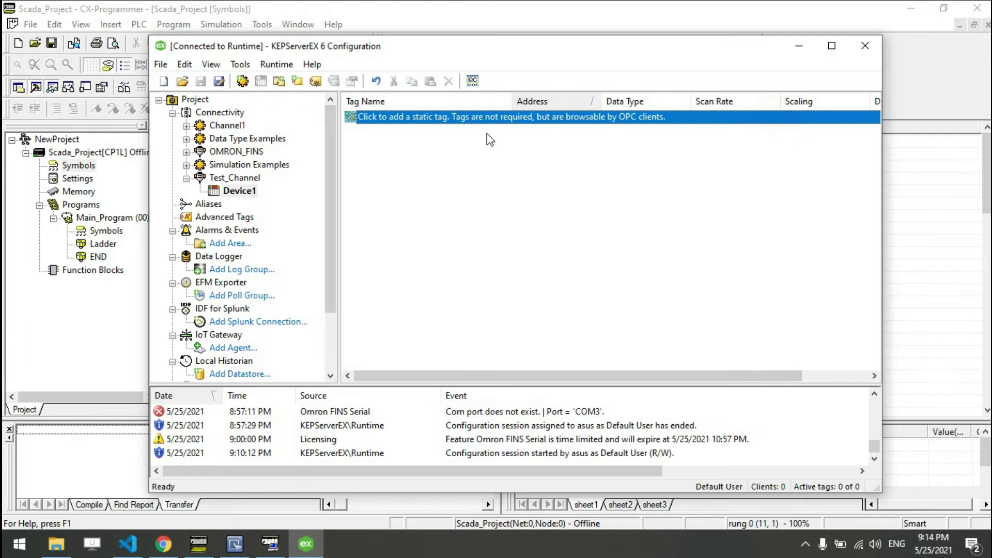
{"action": "left_click", "coordinate": [413, 121]}
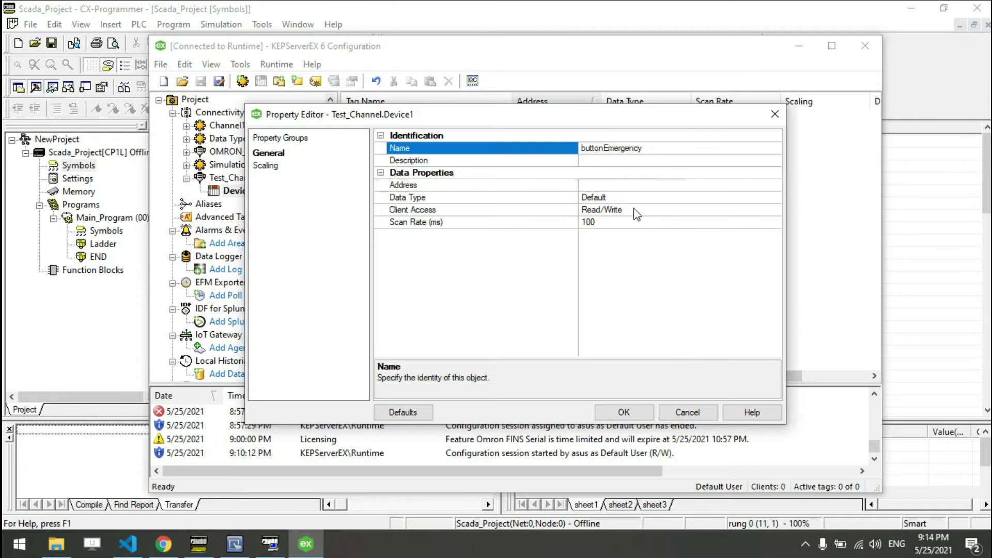
Fill the buttonEmergency tag's address from the address hints with the CIO0000.00-CIO6143.00 ... CIO0000.15-CIO6143.15 Boolean entry
{"action": "left_click", "coordinate": [607, 186]}
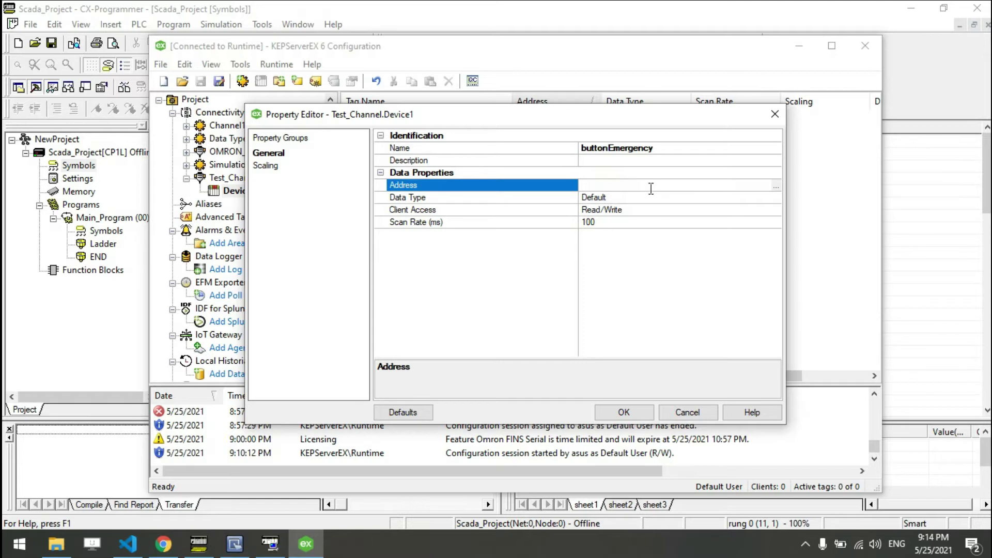
{"action": "left_click", "coordinate": [778, 187]}
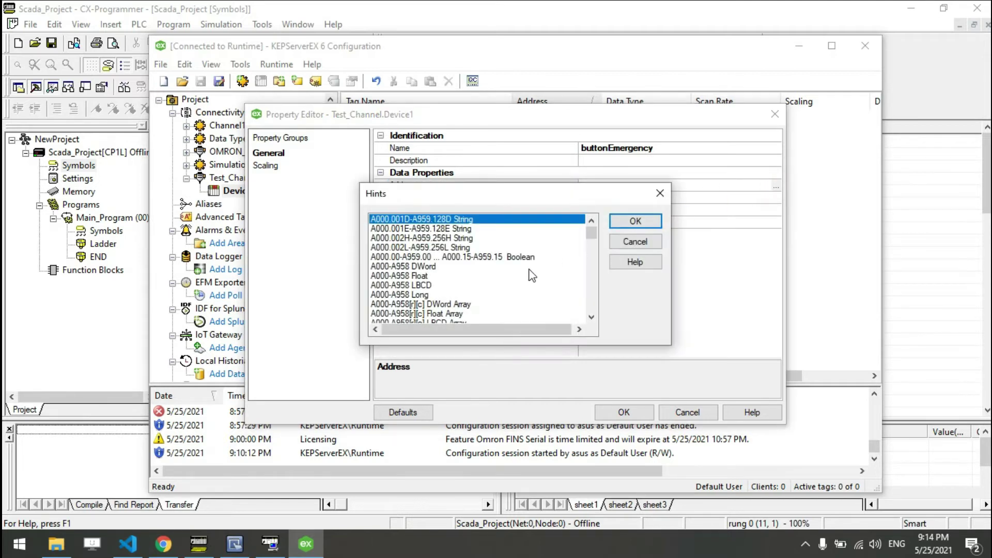
{"action": "scroll", "coordinate": [446, 277], "scroll_direction": "down", "scroll_amount": 5}
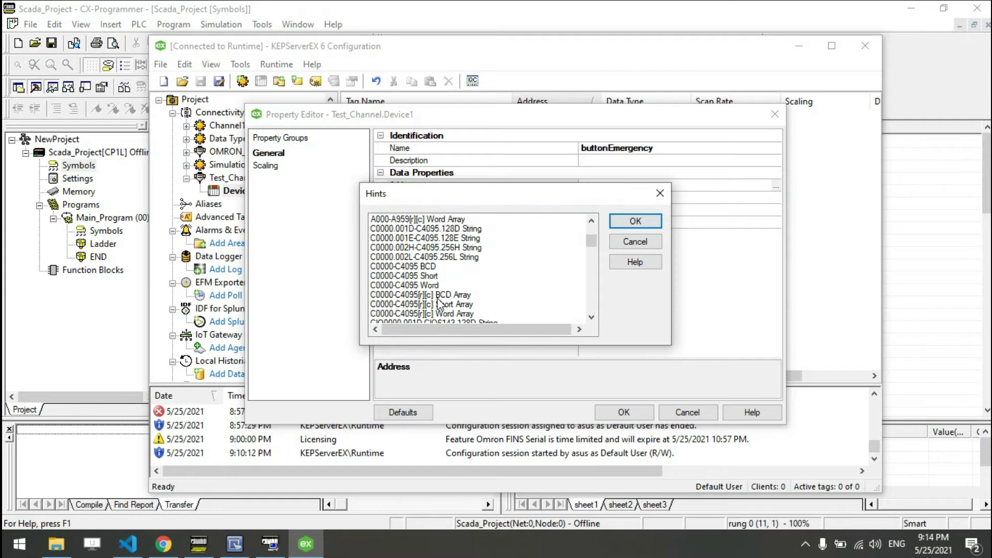
{"action": "scroll", "coordinate": [421, 284], "scroll_direction": "down", "scroll_amount": 5}
{"action": "scroll", "coordinate": [431, 284], "scroll_direction": "up", "scroll_amount": 3}
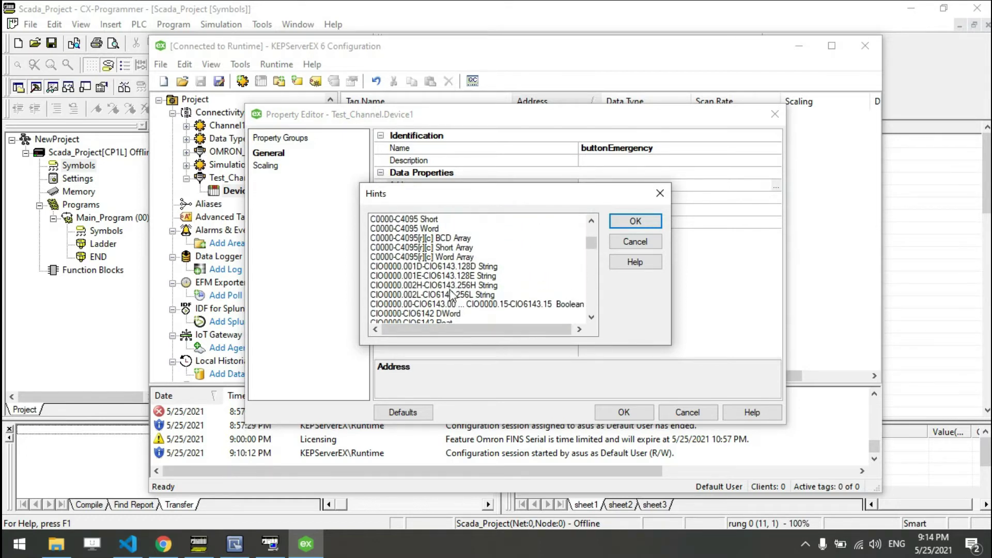
{"action": "left_click", "coordinate": [384, 276]}
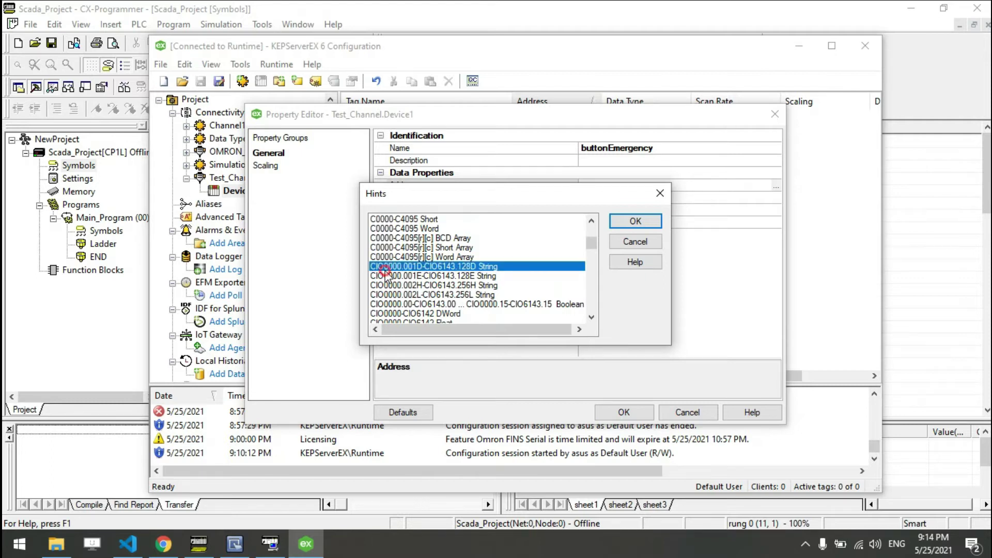
{"action": "scroll", "coordinate": [408, 300], "scroll_direction": "down", "scroll_amount": 3}
{"action": "scroll", "coordinate": [412, 305], "scroll_direction": "up", "scroll_amount": 5}
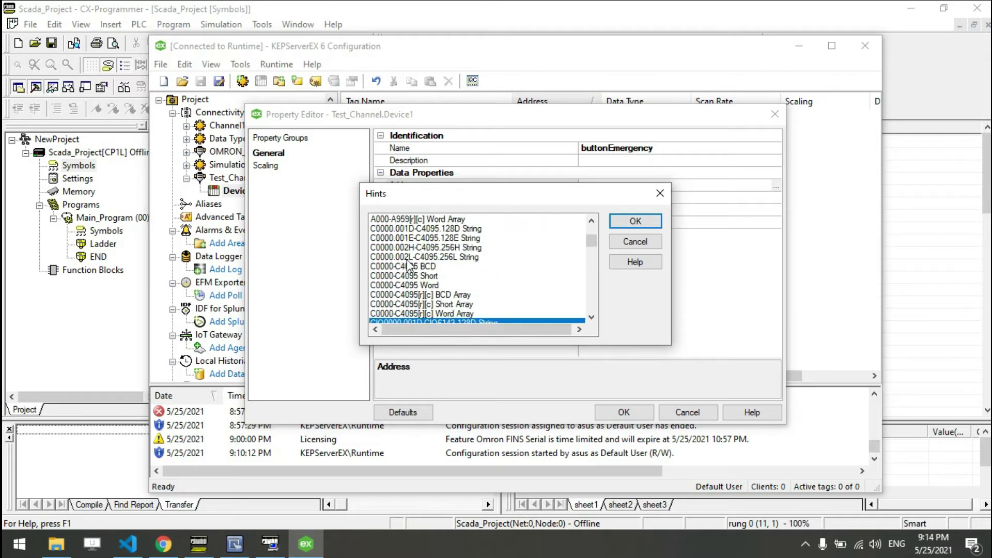
{"action": "left_click_drag", "start_coordinate": [590, 241], "coordinate": [590, 298]}
{"action": "scroll", "coordinate": [452, 298], "scroll_direction": "down", "scroll_amount": 5}
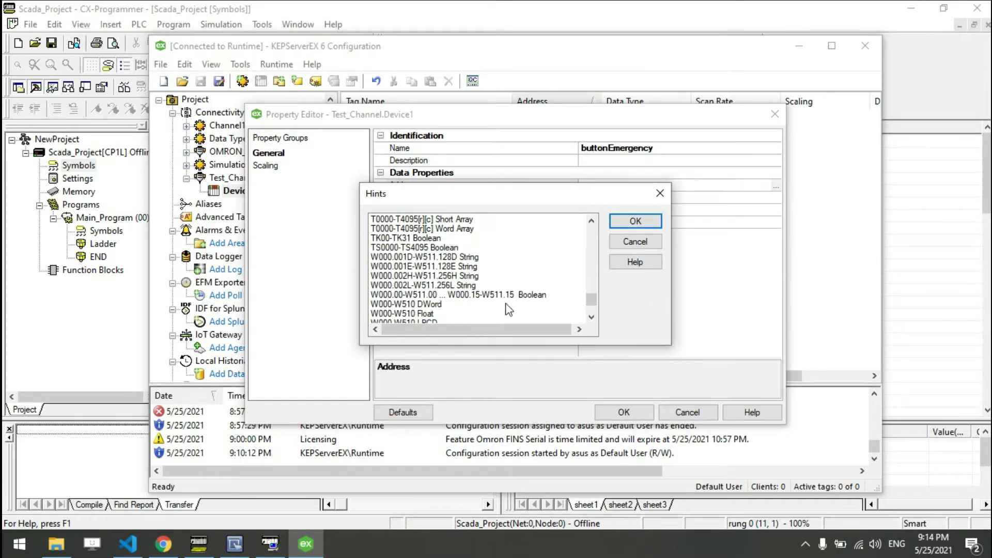
{"action": "left_click_drag", "start_coordinate": [592, 300], "coordinate": [591, 283]}
{"action": "scroll", "coordinate": [529, 290], "scroll_direction": "up", "scroll_amount": 6}
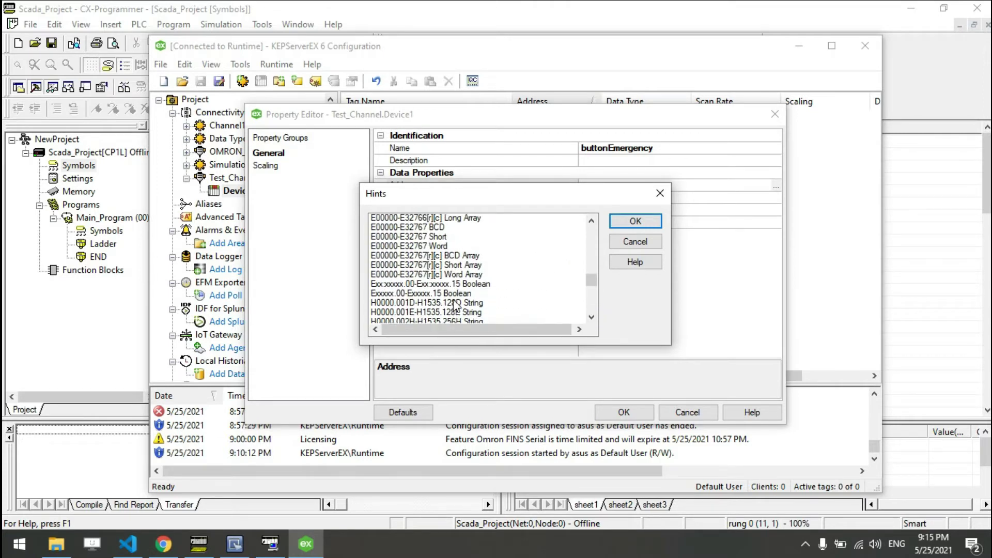
{"action": "scroll", "coordinate": [441, 295], "scroll_direction": "up", "scroll_amount": 8}
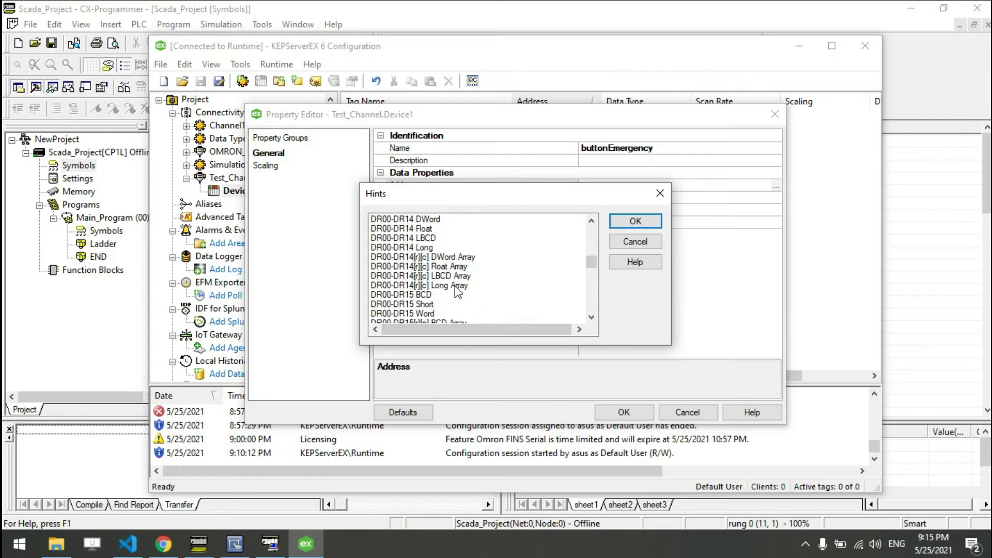
{"action": "scroll", "coordinate": [429, 287], "scroll_direction": "up", "scroll_amount": 10}
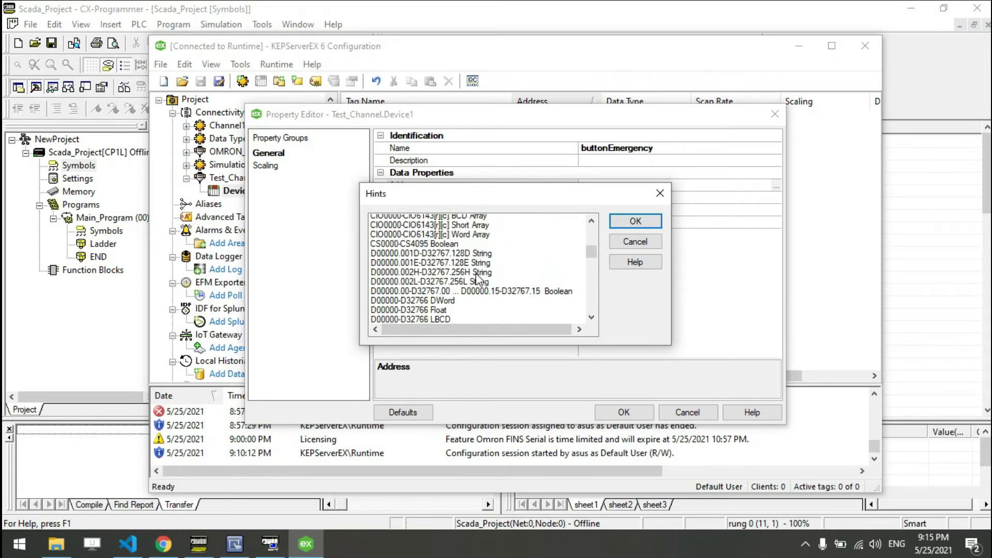
{"action": "scroll", "coordinate": [453, 258], "scroll_direction": "up", "scroll_amount": 1}
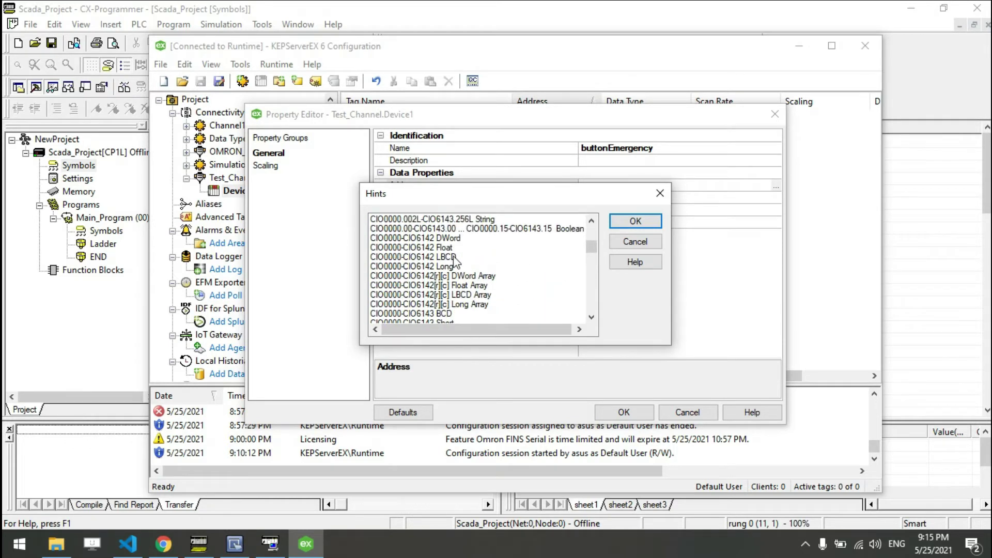
{"action": "left_click", "coordinate": [485, 230]}
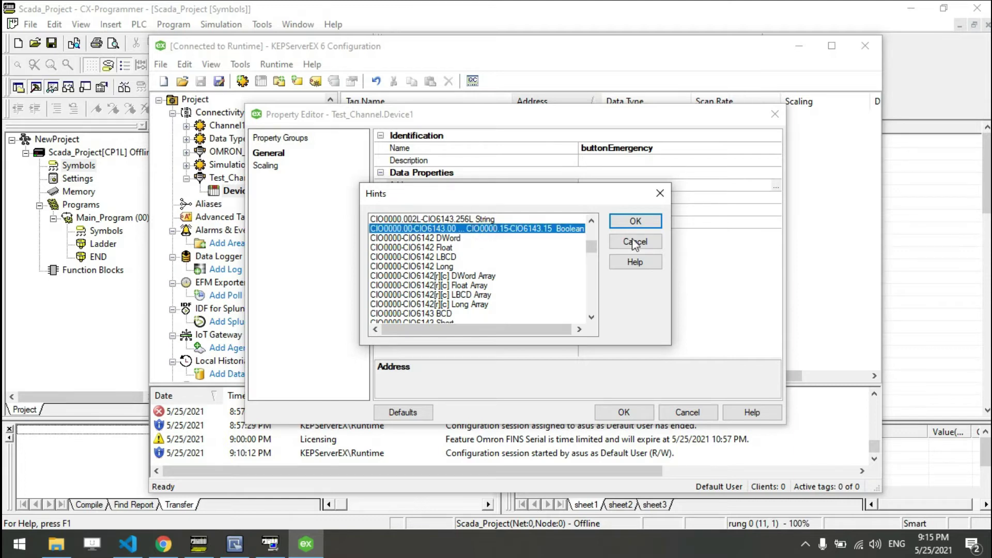
{"action": "scroll", "coordinate": [453, 241], "scroll_direction": "up", "scroll_amount": 1}
{"action": "left_click", "coordinate": [635, 221]}
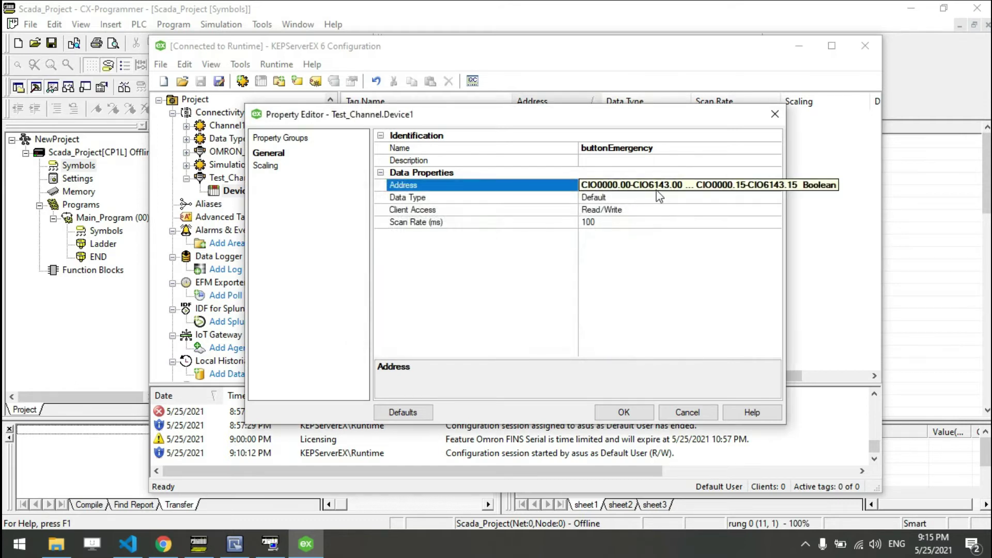
Shorten the tag's address to the single bit CIO0000.02
{"action": "left_click", "coordinate": [643, 185]}
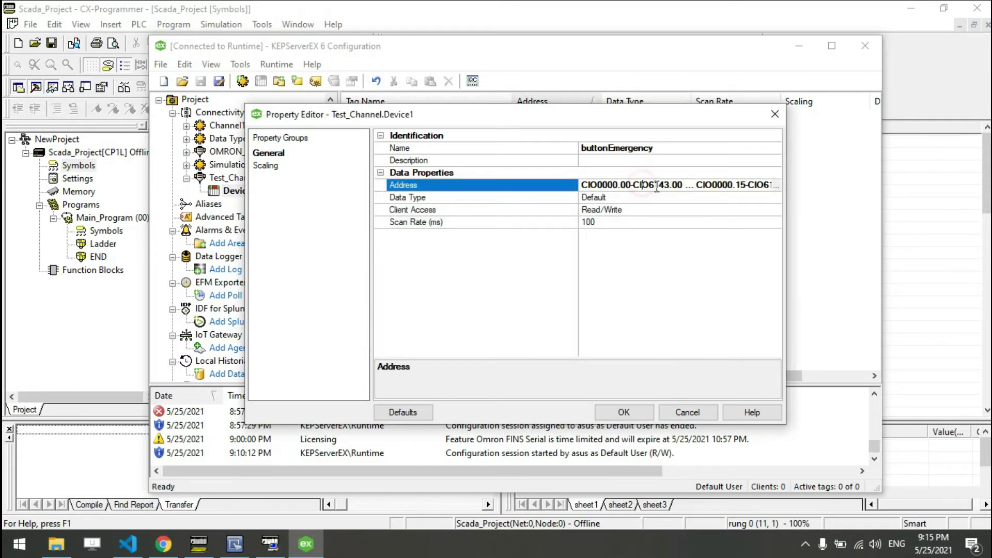
{"action": "left_click_drag", "start_coordinate": [629, 187], "coordinate": [896, 199]}
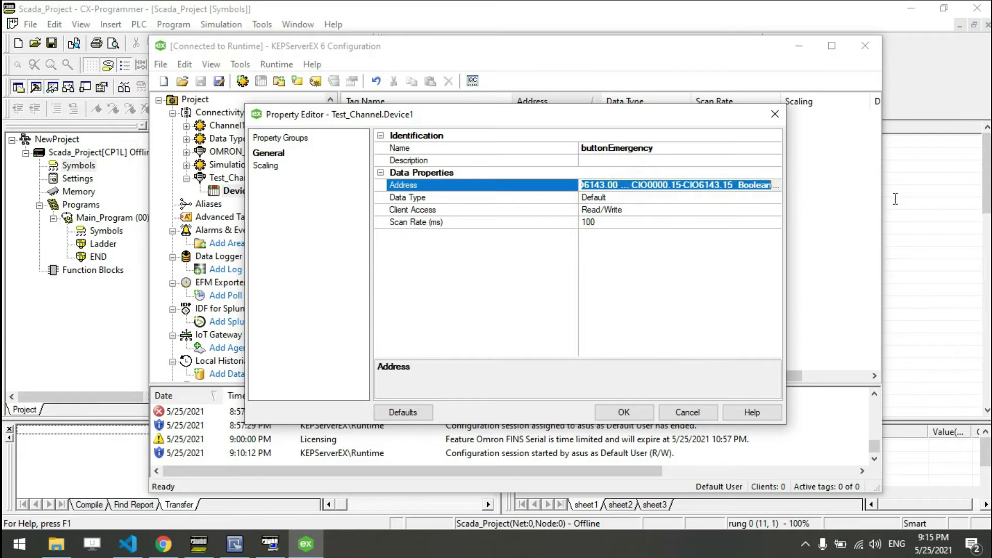
{"action": "key", "text": "BackSpace"}
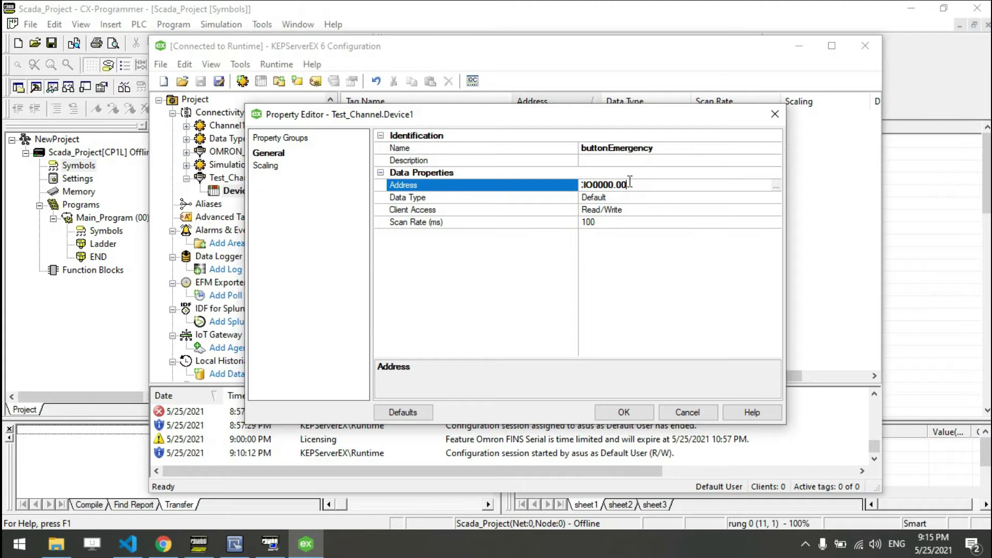
{"action": "key", "text": "BackSpace"}
{"action": "type", "text": "2"}
Set the tag's scan rate to 500 ms, finish creating it, and view its columns in the tag list
{"action": "left_click", "coordinate": [597, 223]}
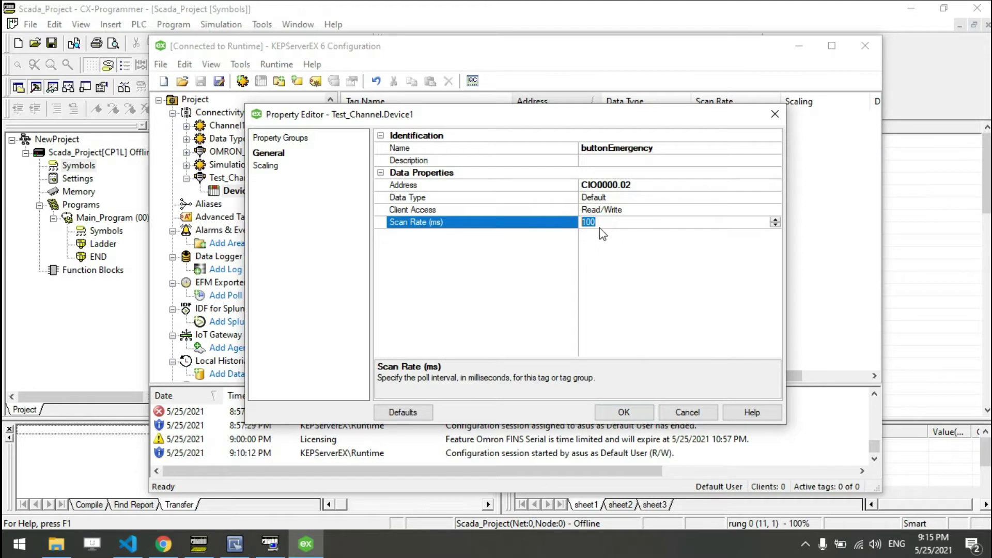
{"action": "type", "text": "500"}
{"action": "left_click", "coordinate": [624, 413]}
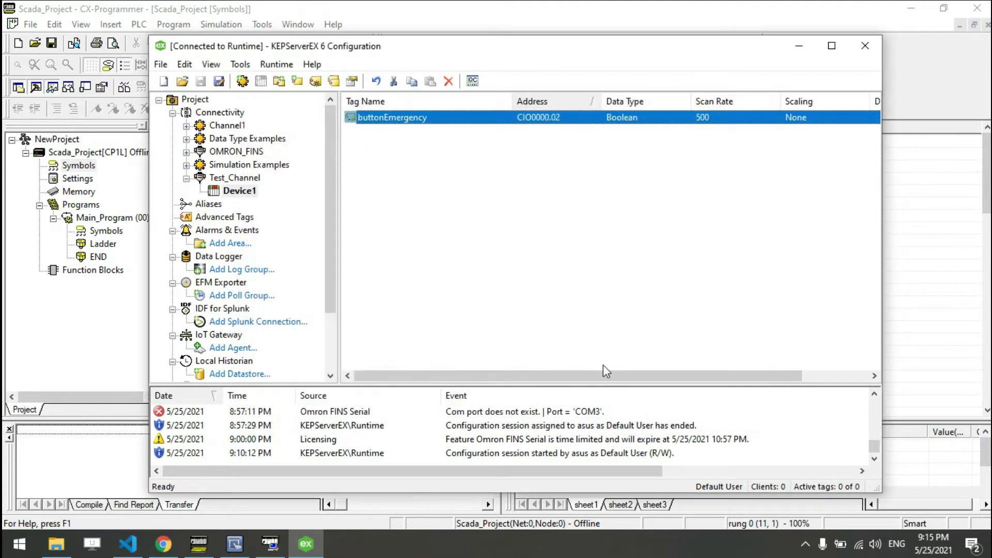
{"action": "left_click_drag", "start_coordinate": [574, 376], "coordinate": [641, 378]}
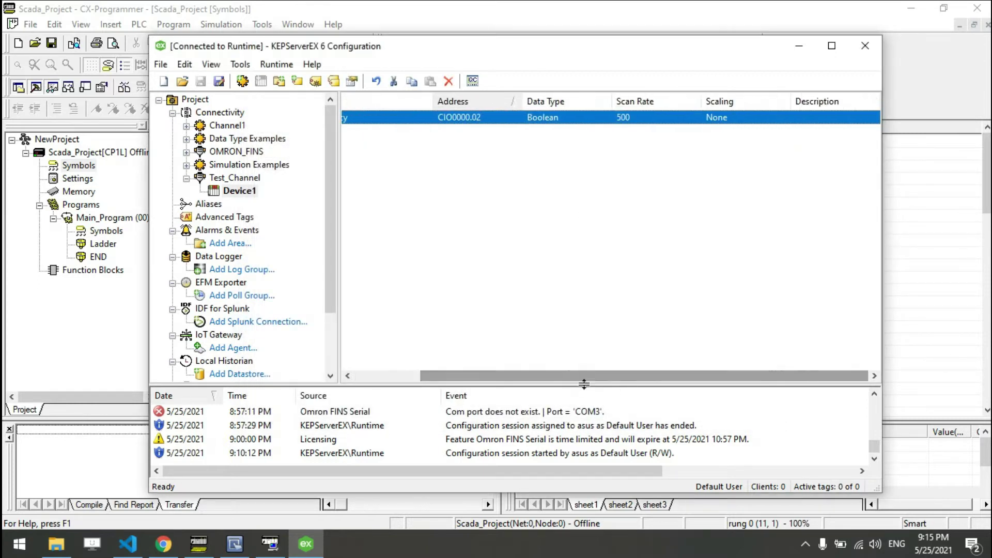
{"action": "left_click_drag", "start_coordinate": [580, 380], "coordinate": [443, 366]}
Switch to CX-Programmer and open the ladder diagram of Main_Program
{"action": "left_click", "coordinate": [136, 243]}
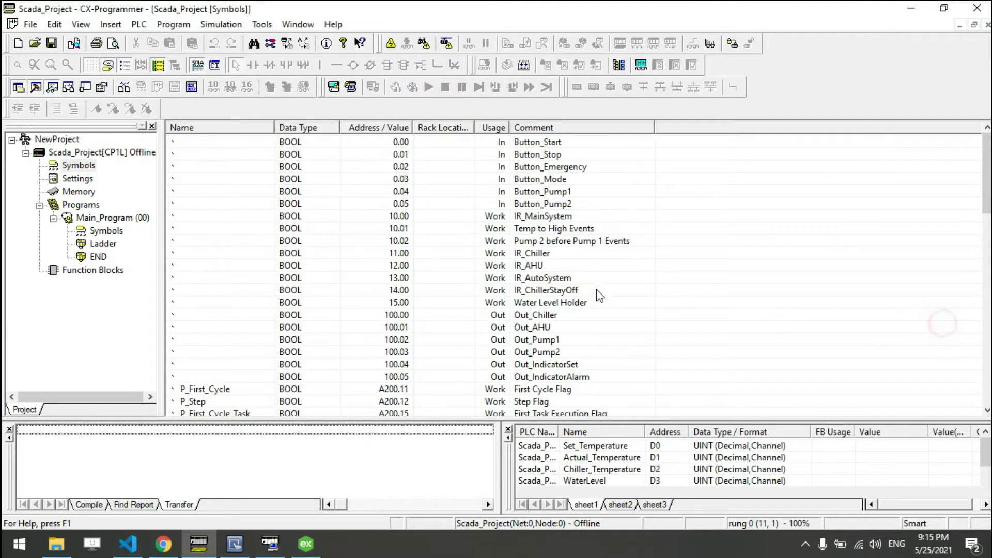
{"action": "left_click", "coordinate": [105, 245]}
{"action": "double_click", "coordinate": [106, 232]}
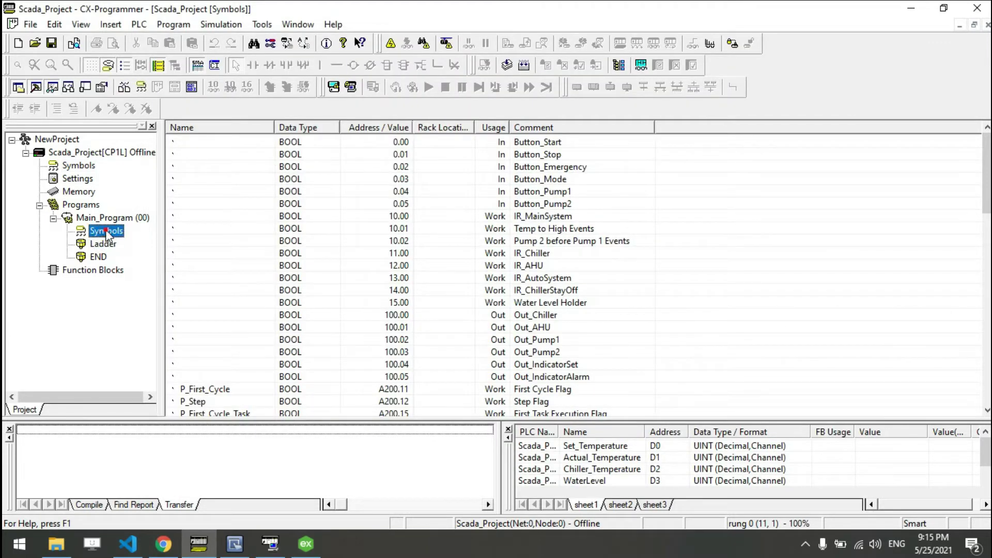
{"action": "double_click", "coordinate": [99, 245]}
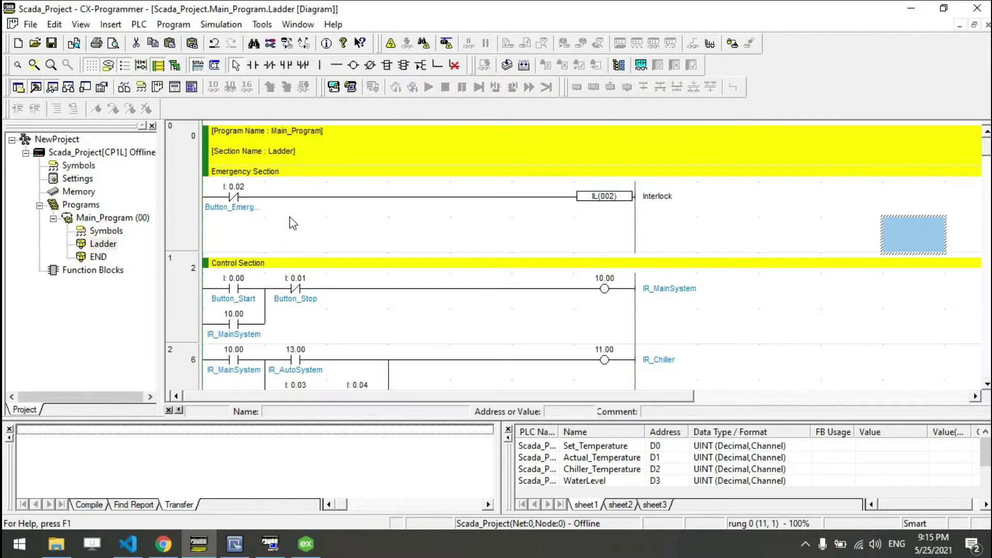
Locate the Button_Emergency contact 0.02 in the Emergency Section and bring the project online with the simulator
{"action": "left_click", "coordinate": [282, 230]}
{"action": "left_click", "coordinate": [239, 192]}
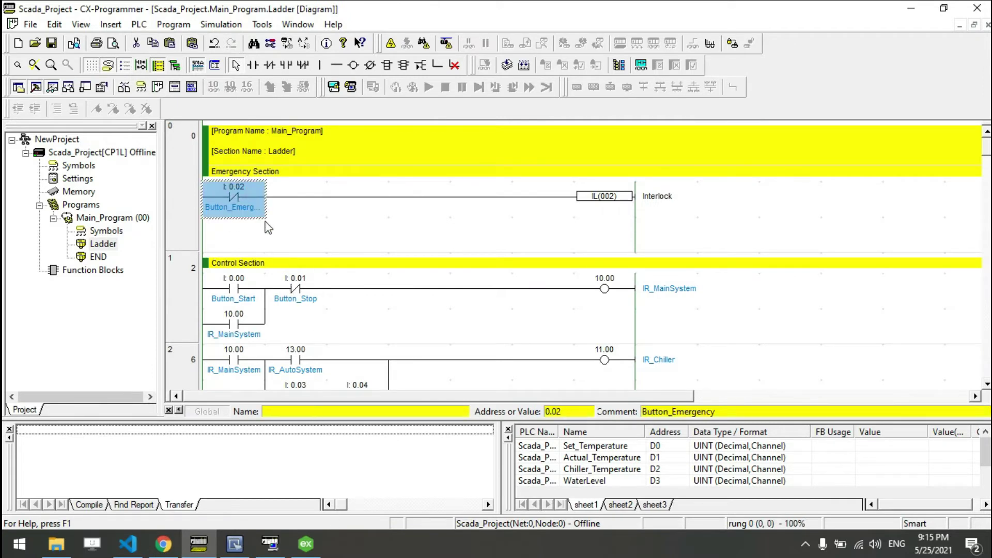
{"action": "left_click", "coordinate": [220, 23]}
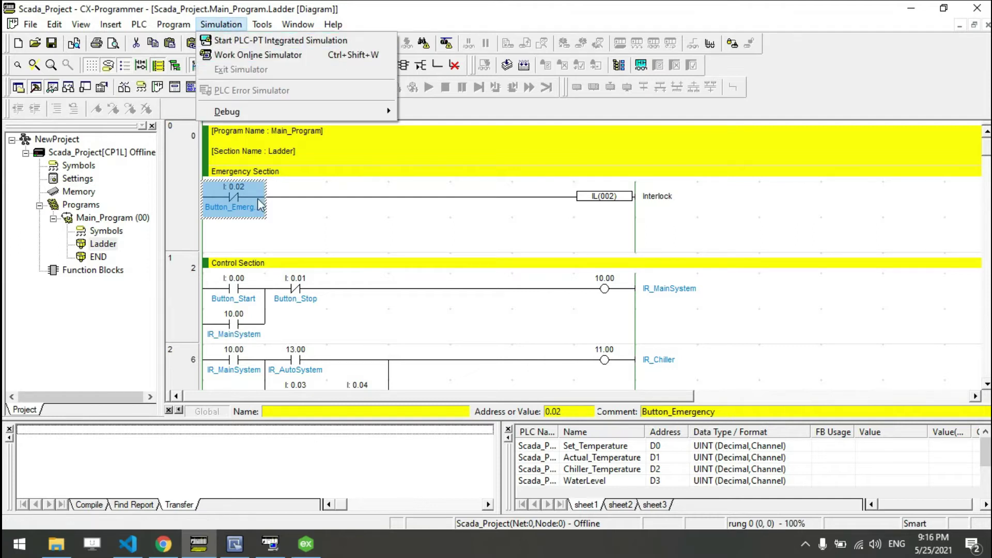
{"action": "left_click", "coordinate": [275, 234]}
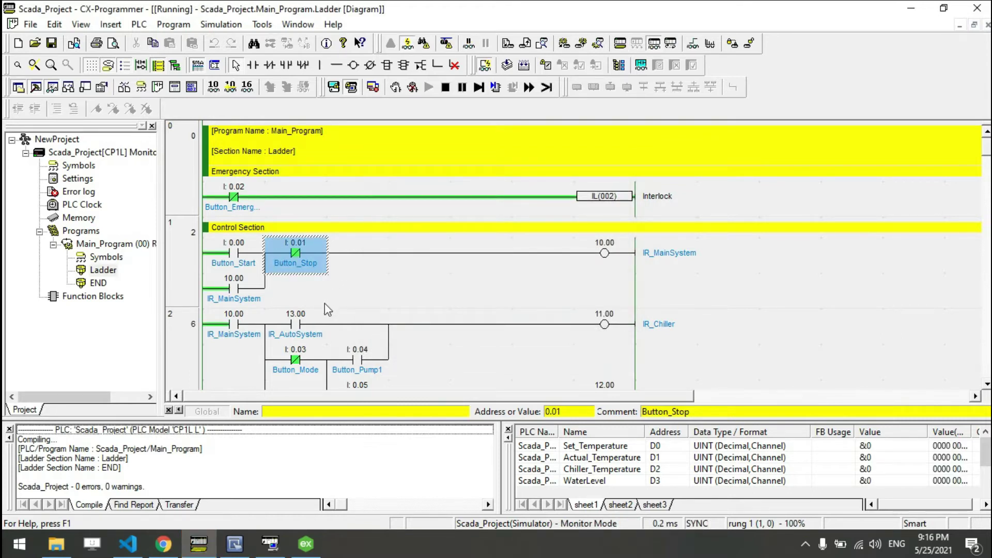
Switch to KEPServerEX and launch the OPC Quick Client
{"action": "left_click", "coordinate": [306, 544]}
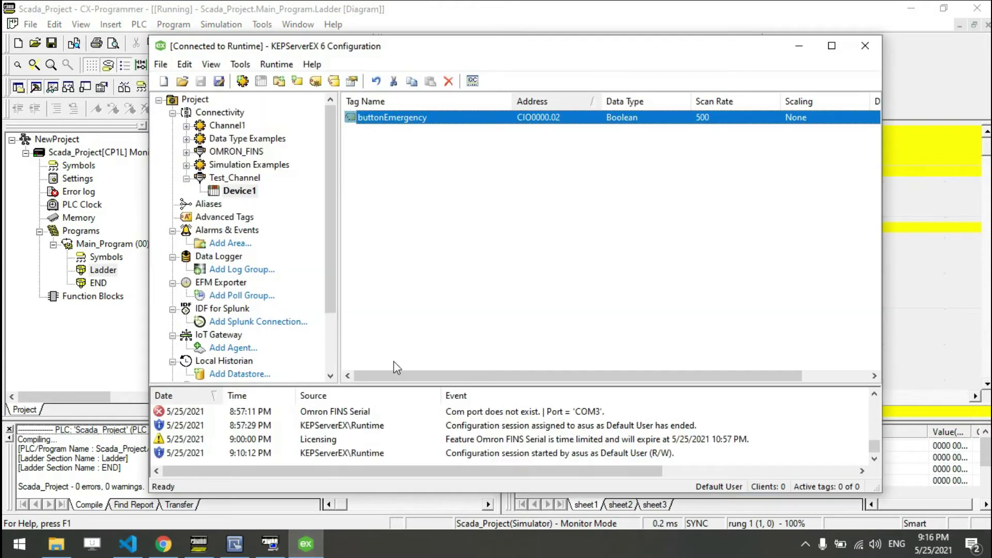
{"action": "left_click", "coordinate": [241, 64]}
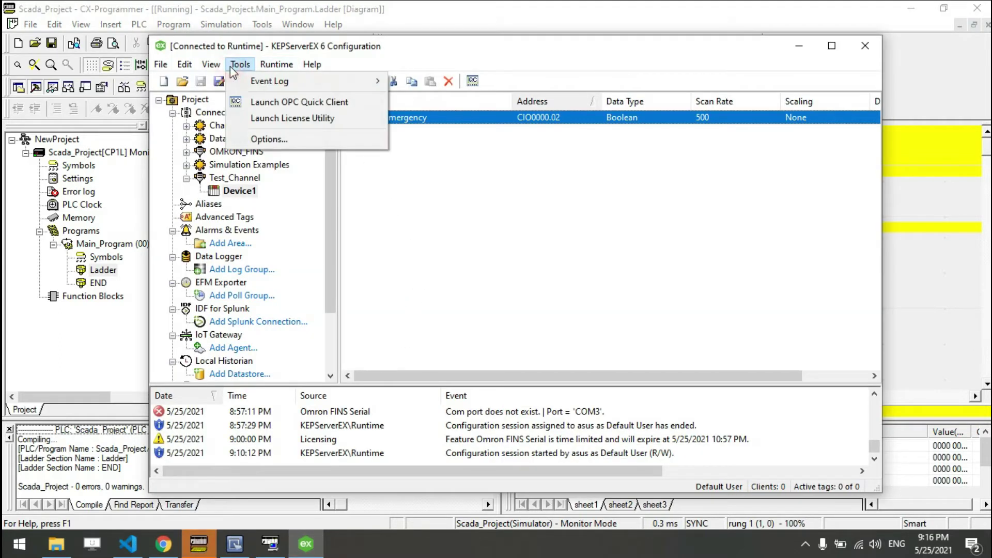
{"action": "left_click", "coordinate": [282, 102]}
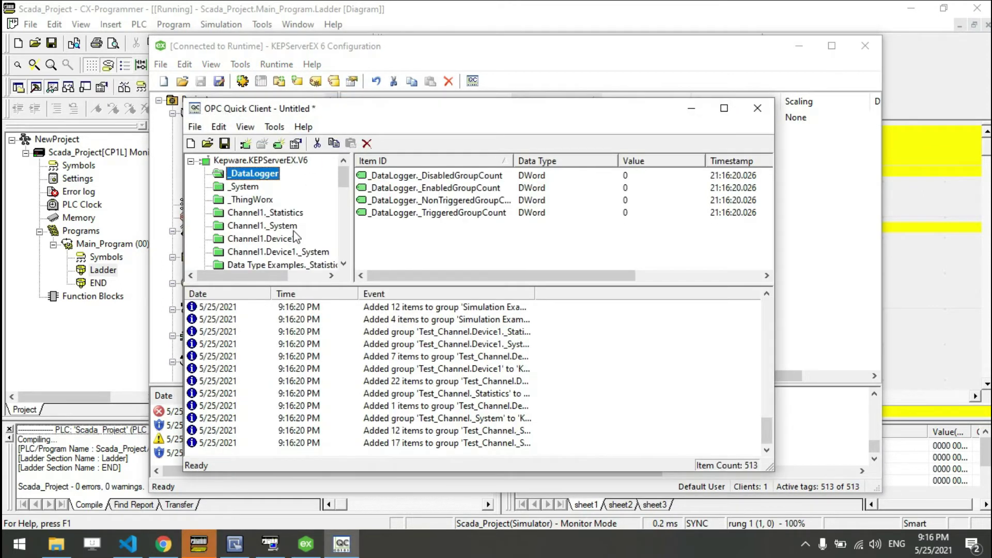
Display the items of the Test_Channel.Device1 group to monitor the buttonEmergency tag
{"action": "scroll", "coordinate": [267, 216], "scroll_direction": "down", "scroll_amount": 2}
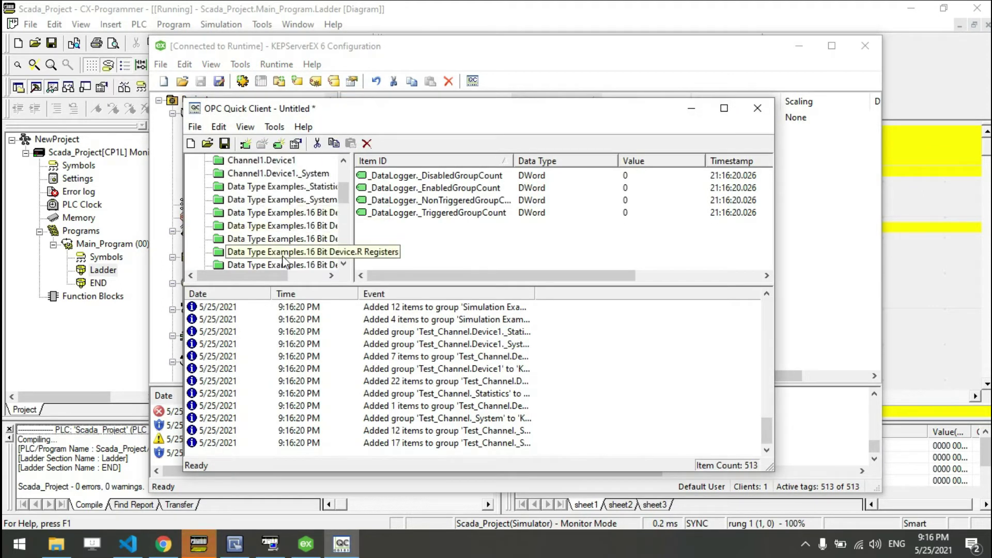
{"action": "scroll", "coordinate": [283, 262], "scroll_direction": "down", "scroll_amount": 1}
{"action": "left_click_drag", "start_coordinate": [384, 108], "coordinate": [485, 95]}
{"action": "scroll", "coordinate": [442, 180], "scroll_direction": "down", "scroll_amount": 3}
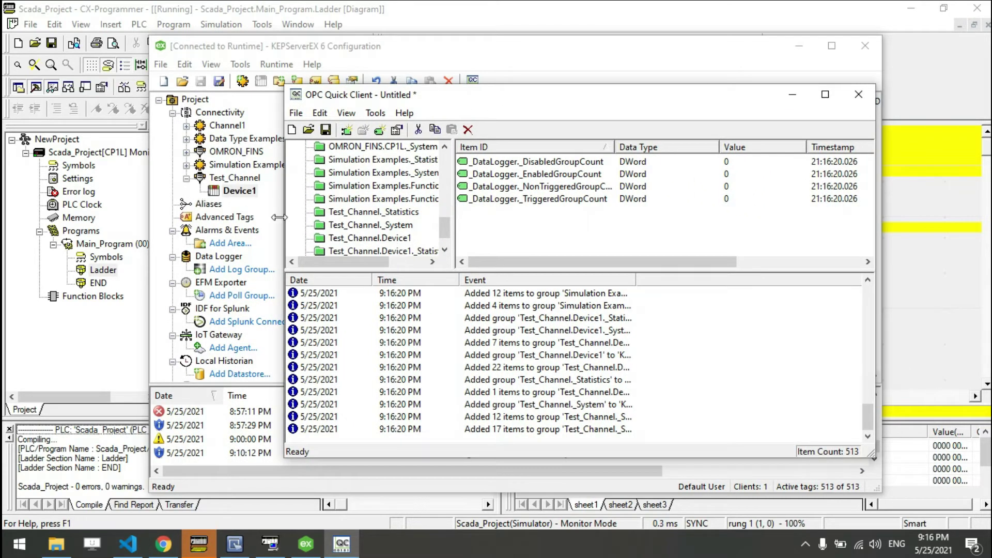
{"action": "left_click", "coordinate": [384, 241]}
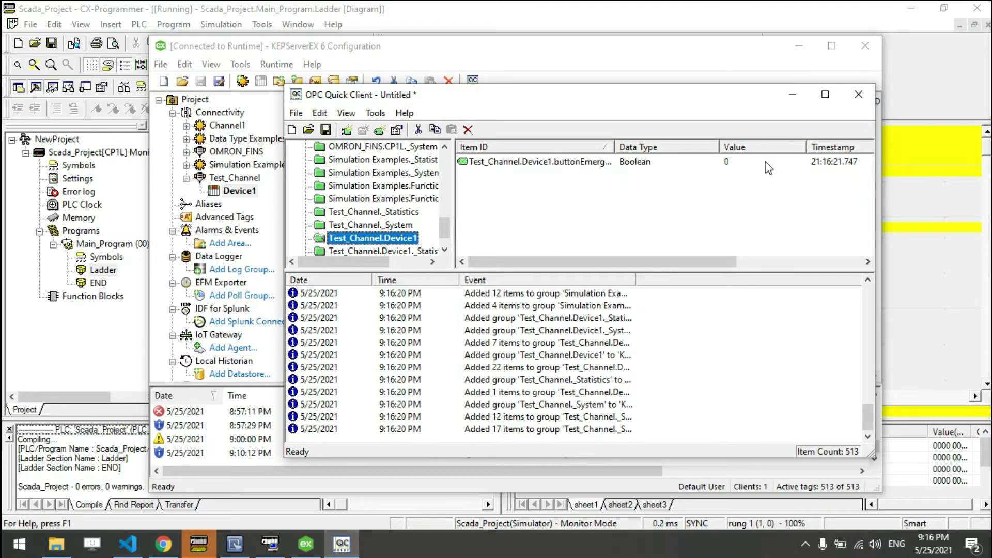
Switch to CX-Programmer and turn on the Button_Emergency input 0.02
{"action": "left_click", "coordinate": [950, 197]}
{"action": "left_click", "coordinate": [246, 204]}
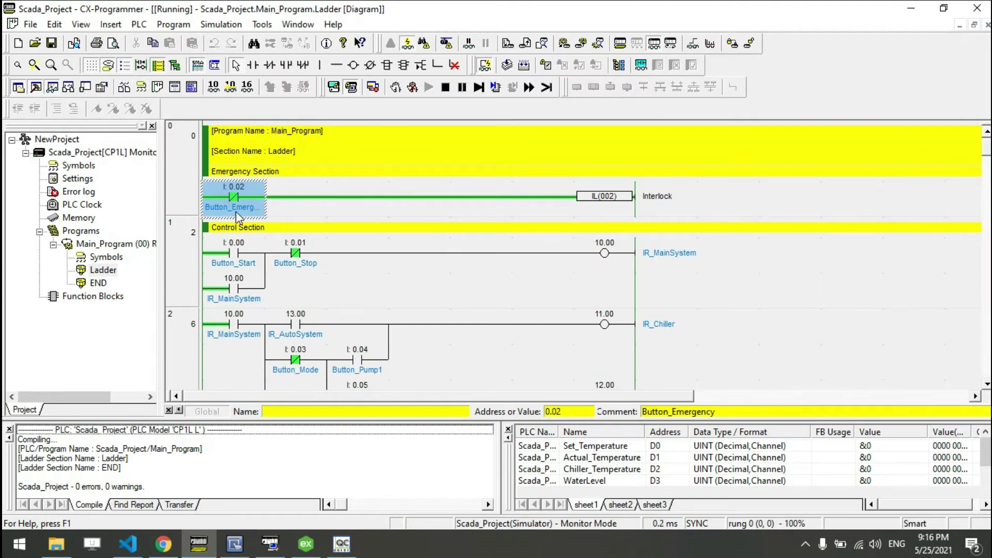
{"action": "key", "text": "ctrl+j"}
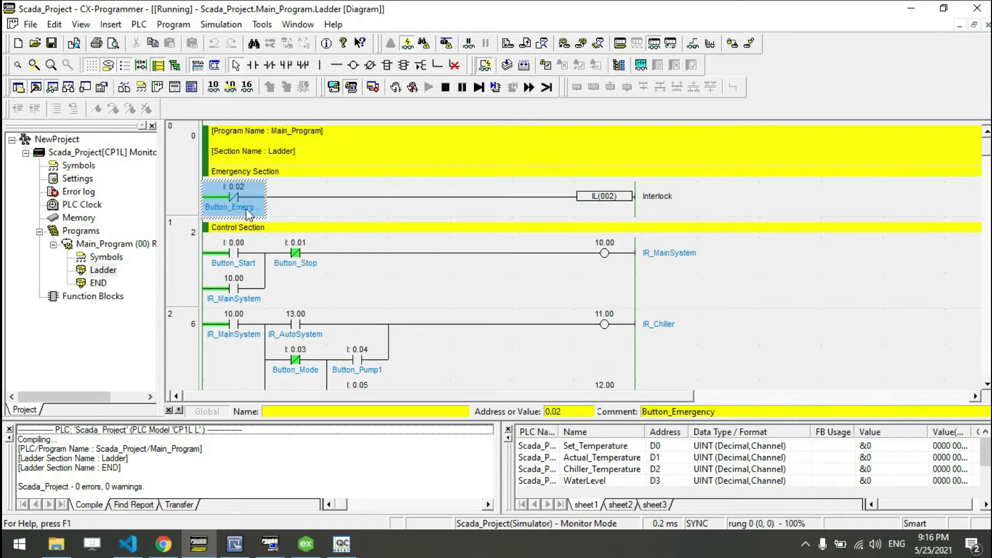
Check the buttonEmergency value in the OPC Quick Client, and return to the Button_Emergency contact in CX-Programmer
{"action": "left_click", "coordinate": [345, 544]}
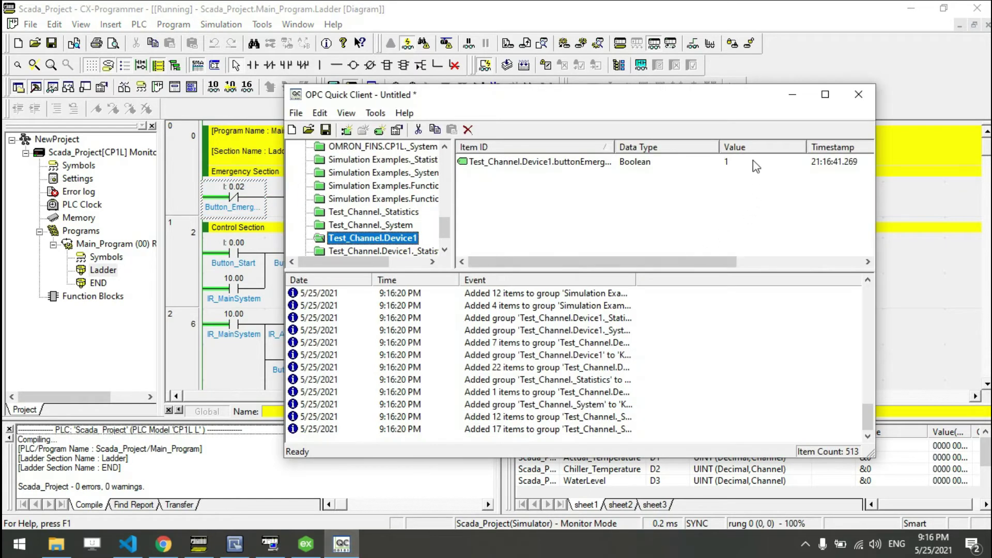
{"action": "left_click", "coordinate": [246, 197]}
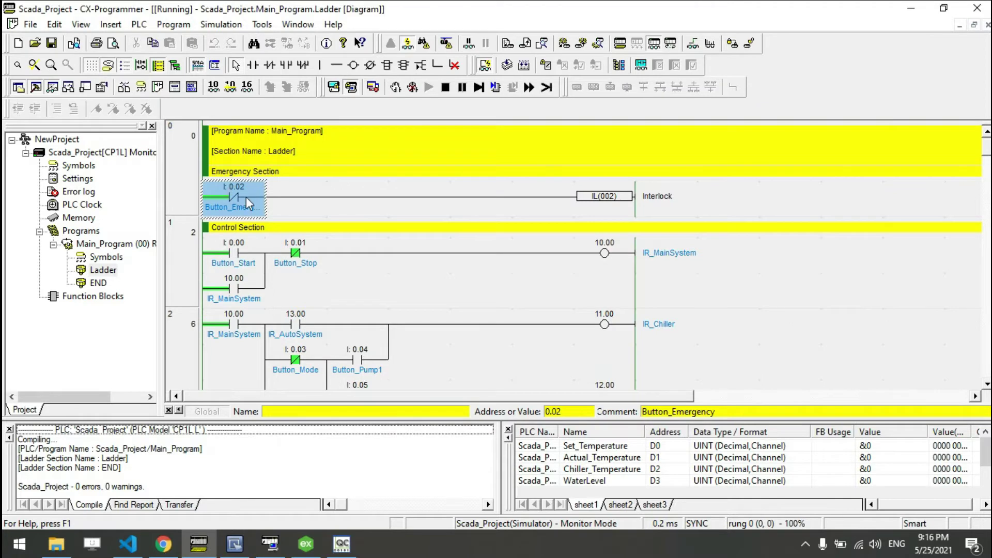
Turn off the Button_Emergency input 0.02 and check the buttonEmergency value in the OPC Quick Client
{"action": "key", "text": "ctrl+k"}
{"action": "left_click", "coordinate": [342, 544]}
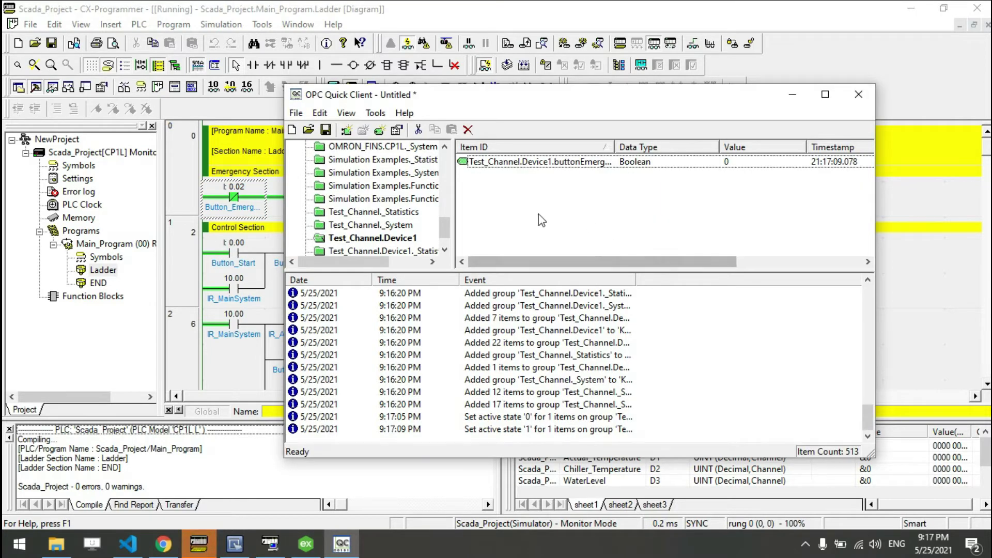
{"action": "left_click", "coordinate": [238, 207]}
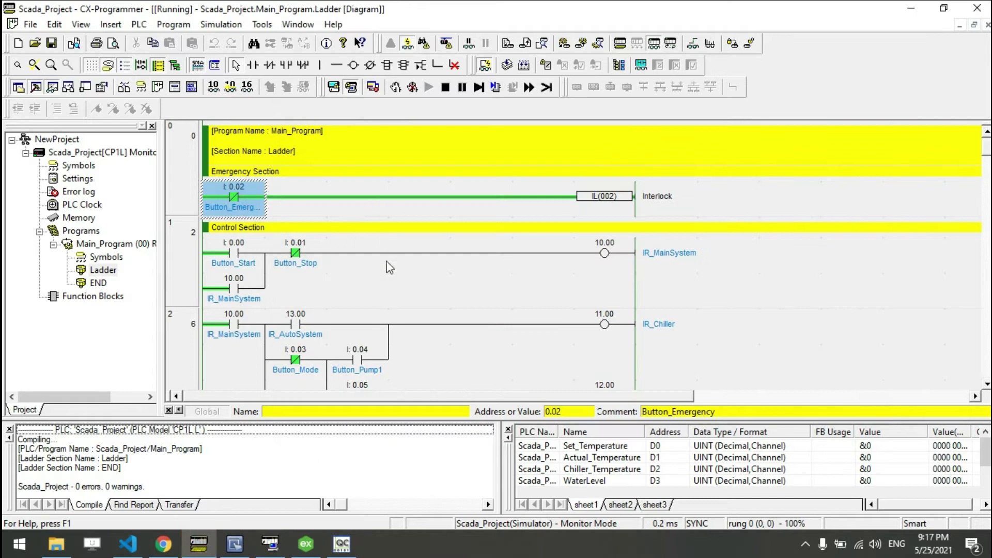
{"action": "left_click", "coordinate": [341, 544]}
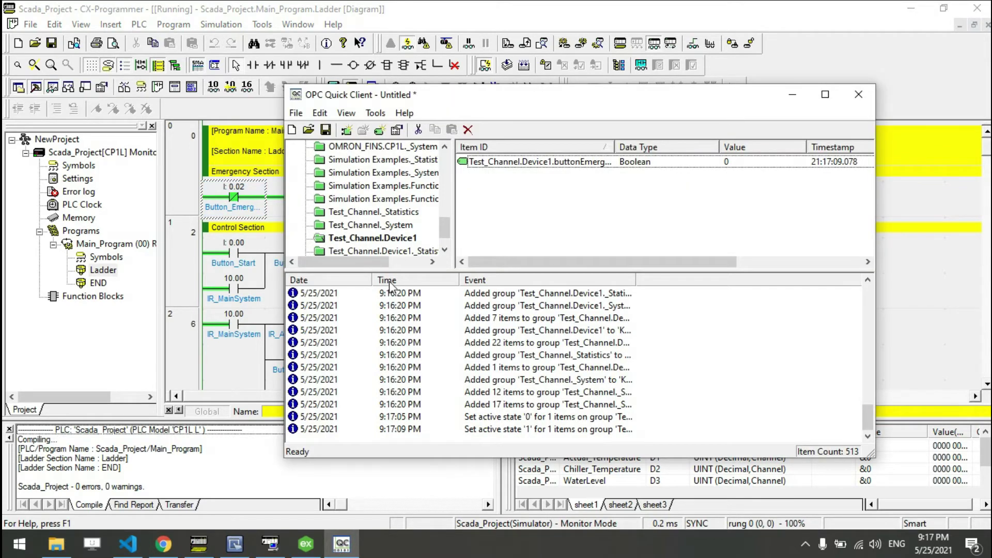
Close the OPC Quick Client without saving changes and switch to KEPServerEX
{"action": "left_click", "coordinate": [865, 98]}
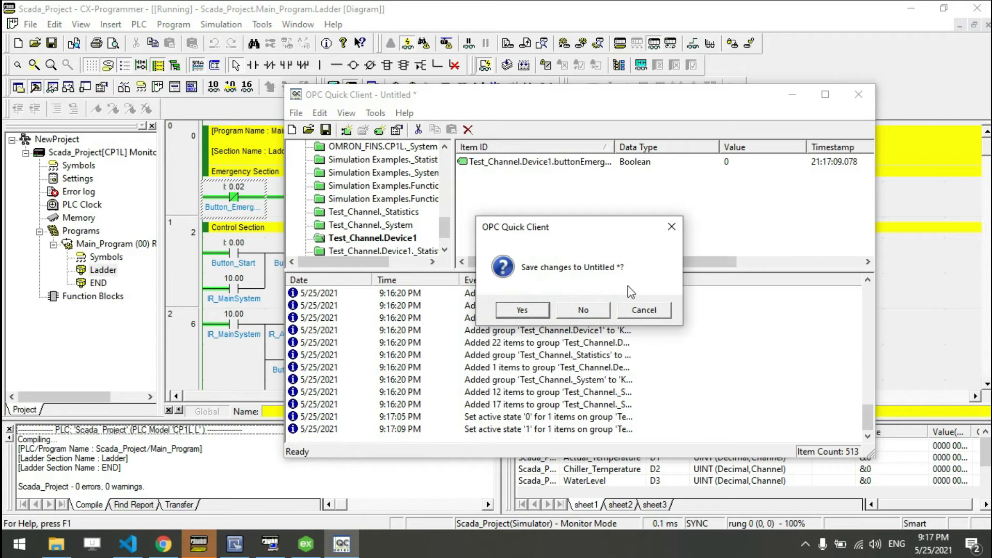
{"action": "left_click", "coordinate": [584, 311]}
{"action": "left_click", "coordinate": [306, 544]}
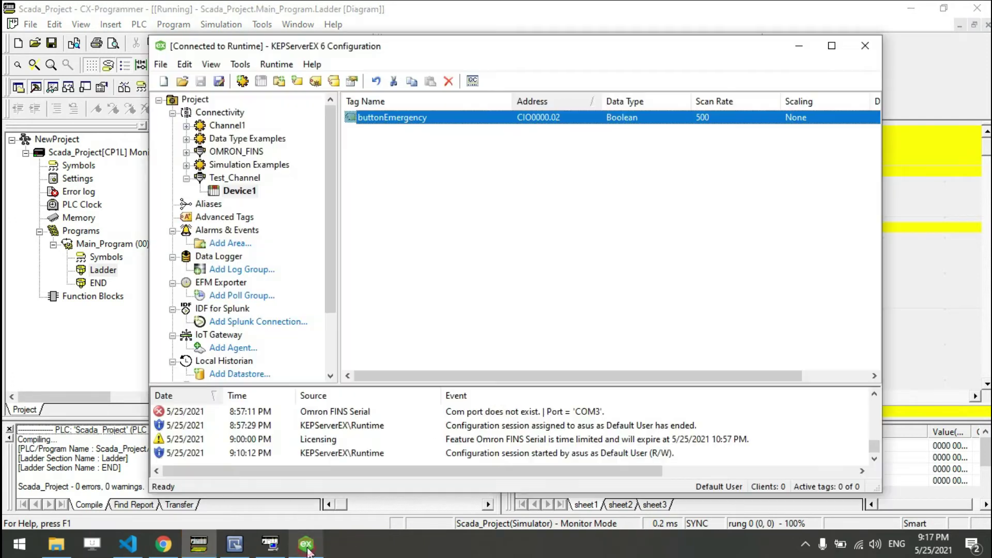
{"action": "left_click", "coordinate": [239, 64]}
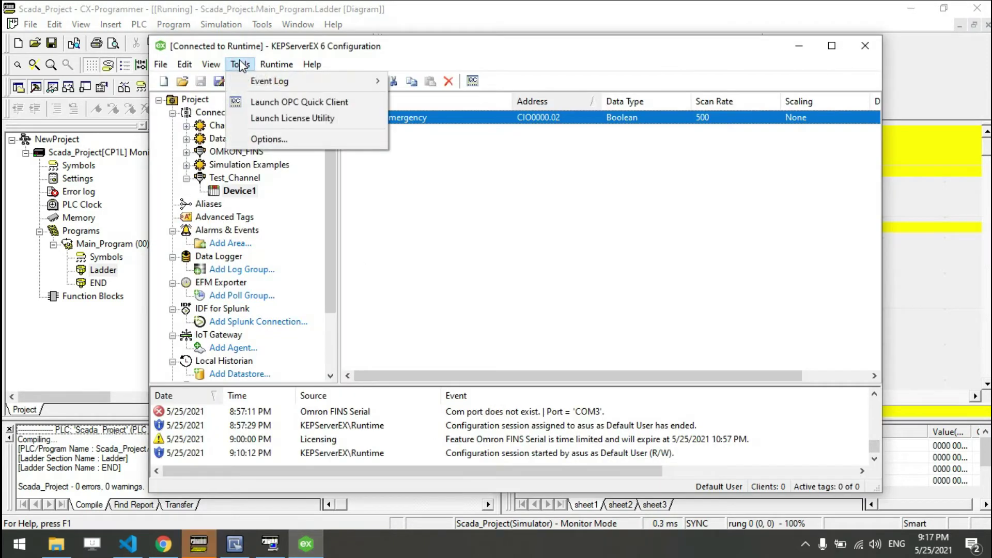
{"action": "left_click", "coordinate": [598, 232]}
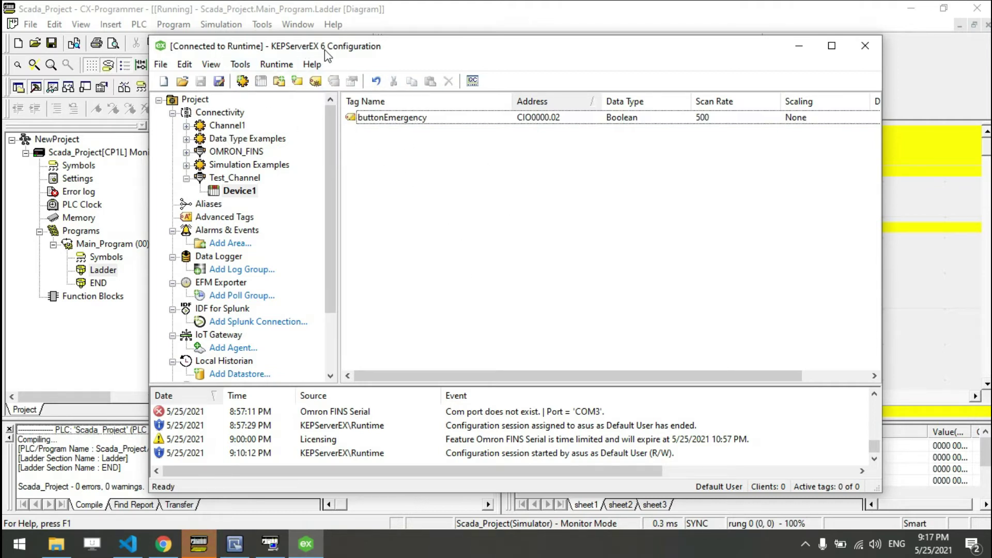
Launch MatrikonOPC Explorer, minimize KEPServerEX, and connect to the local Kepware.KEPServerEX.V6 server
{"action": "key", "text": "super"}
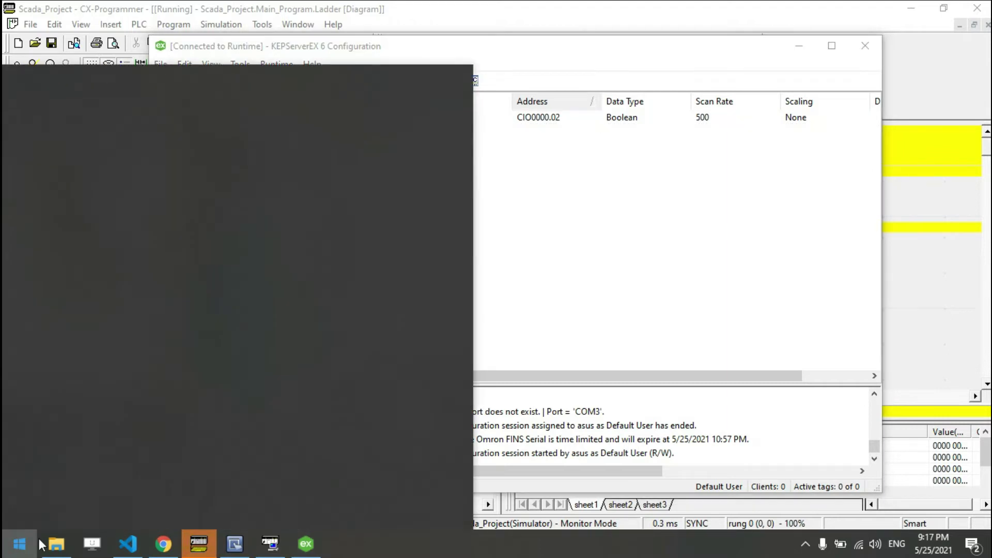
{"action": "scroll", "coordinate": [371, 348], "scroll_direction": "down", "scroll_amount": 2}
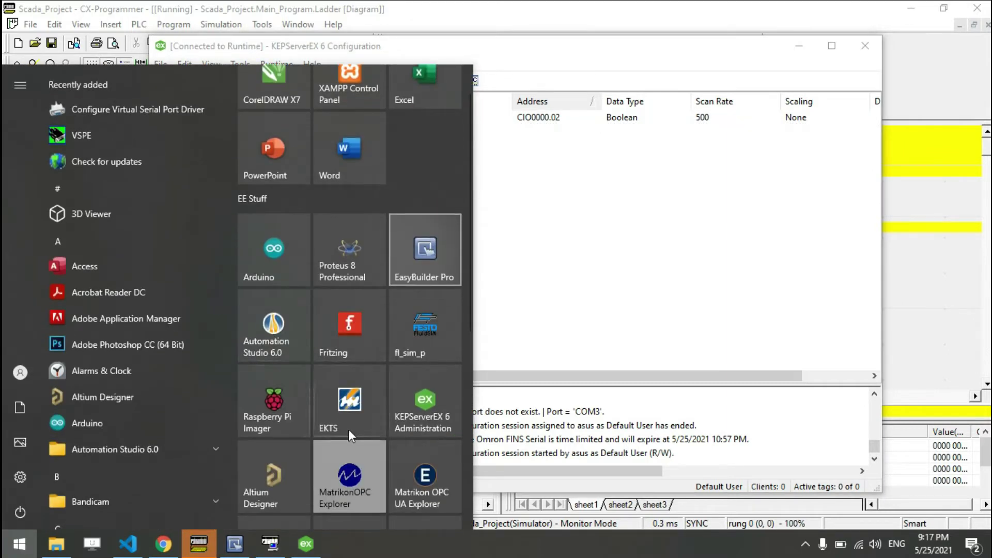
{"action": "scroll", "coordinate": [348, 430], "scroll_direction": "down", "scroll_amount": 3}
{"action": "left_click", "coordinate": [351, 334]}
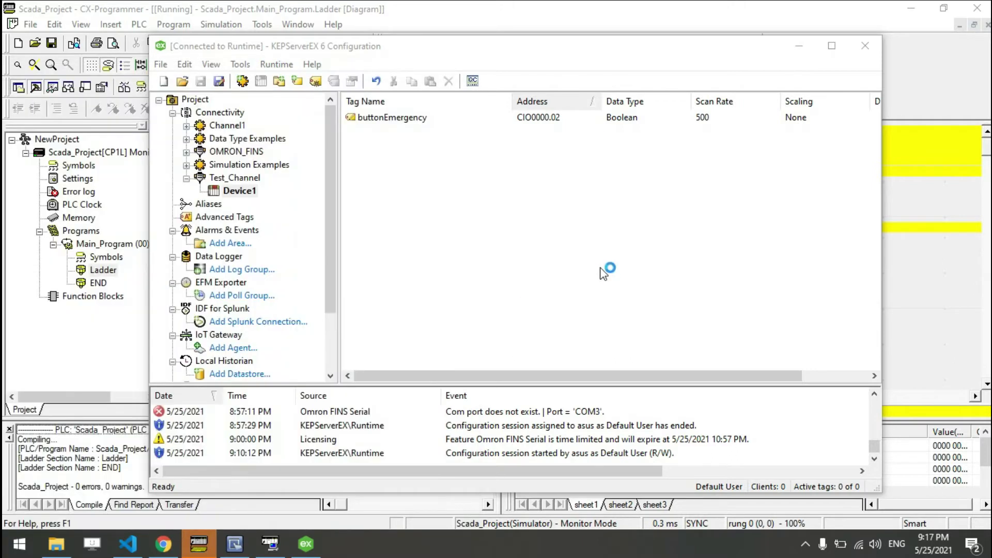
{"action": "left_click", "coordinate": [799, 45]}
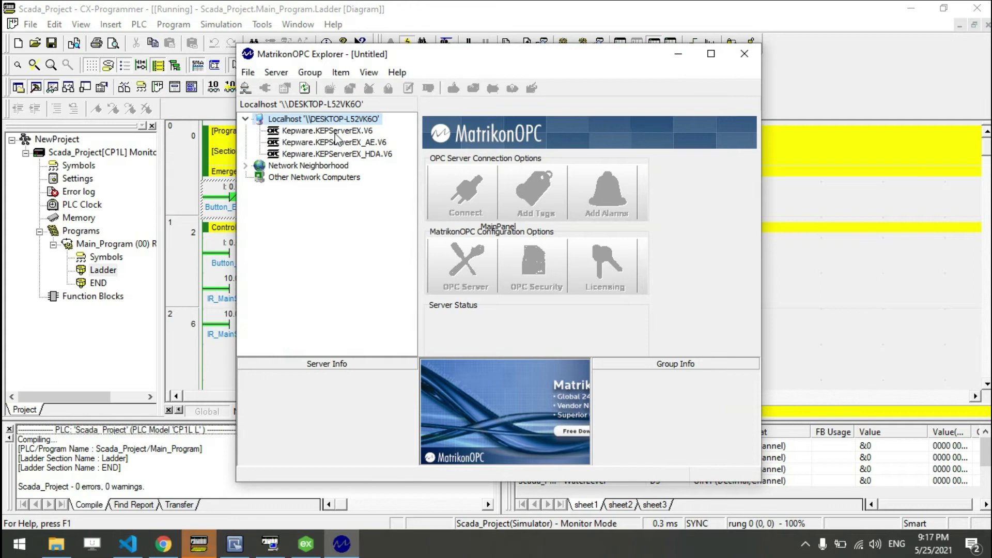
{"action": "left_click", "coordinate": [334, 132]}
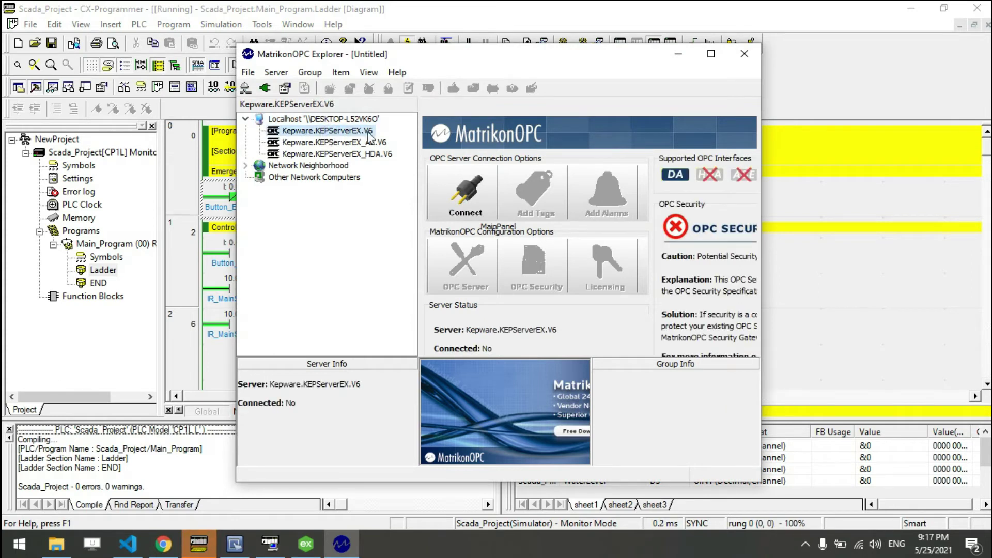
{"action": "left_click", "coordinate": [463, 192]}
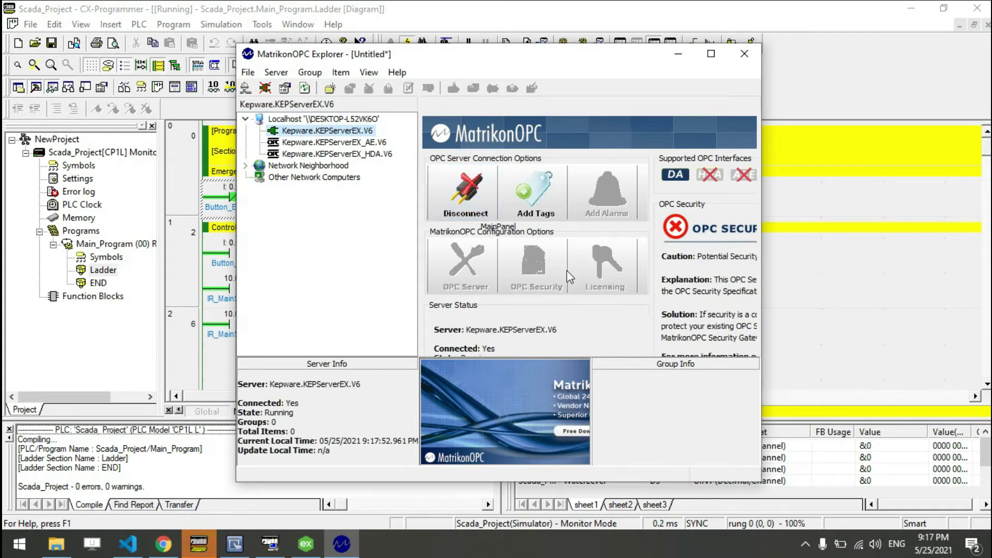
Add the buttonEmergency tag from Test_Channel.Device1 to a monitoring group on the connected server
{"action": "left_click", "coordinate": [536, 196]}
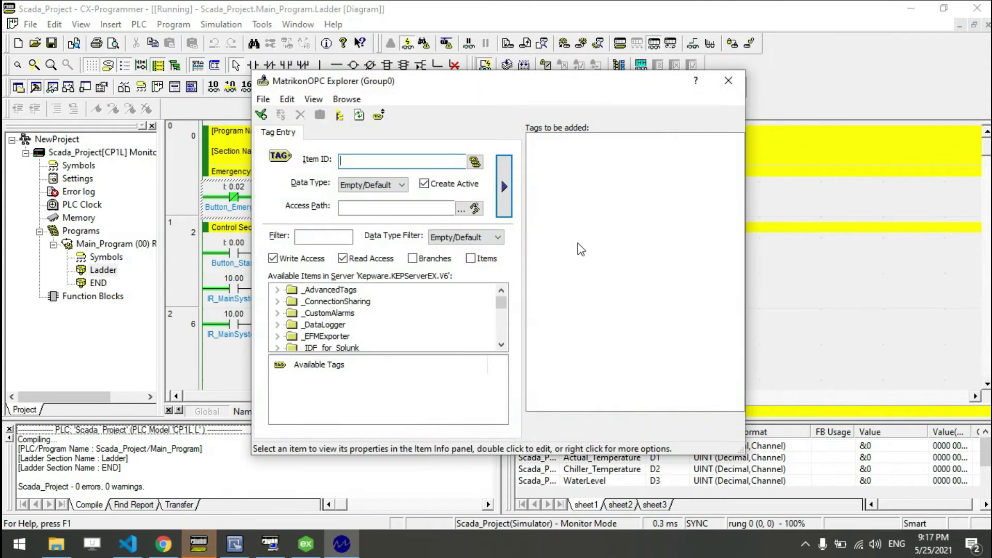
{"action": "scroll", "coordinate": [351, 331], "scroll_direction": "down", "scroll_amount": 5}
{"action": "scroll", "coordinate": [347, 334], "scroll_direction": "up", "scroll_amount": 1}
{"action": "scroll", "coordinate": [335, 328], "scroll_direction": "down", "scroll_amount": 1}
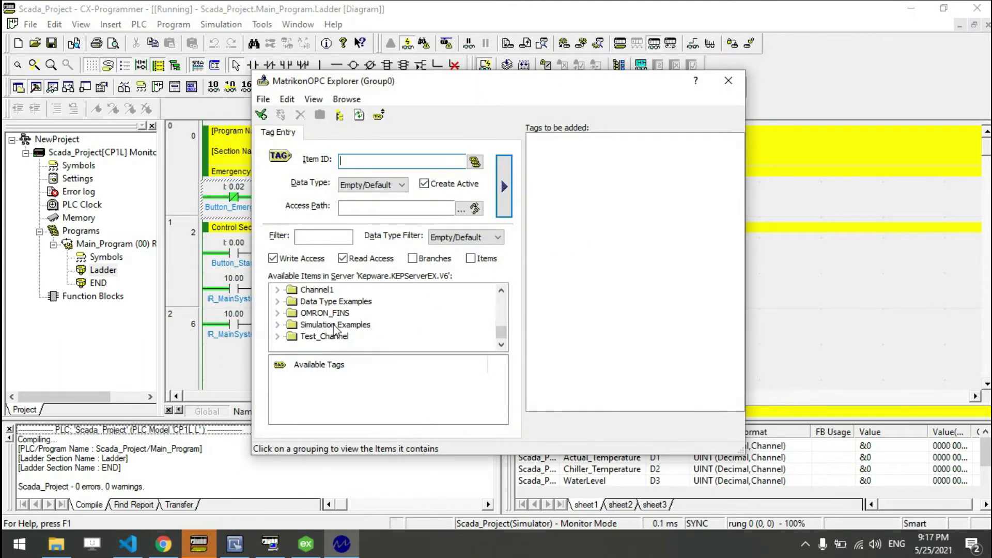
{"action": "left_click", "coordinate": [278, 337]}
{"action": "left_click", "coordinate": [291, 336]}
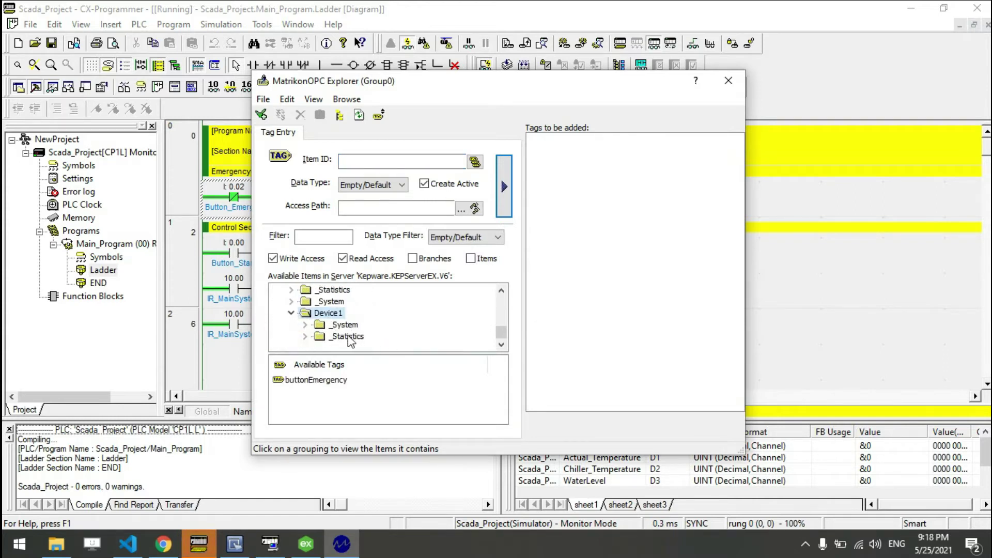
{"action": "left_click", "coordinate": [331, 381]}
{"action": "left_click_drag", "start_coordinate": [346, 381], "coordinate": [619, 275]}
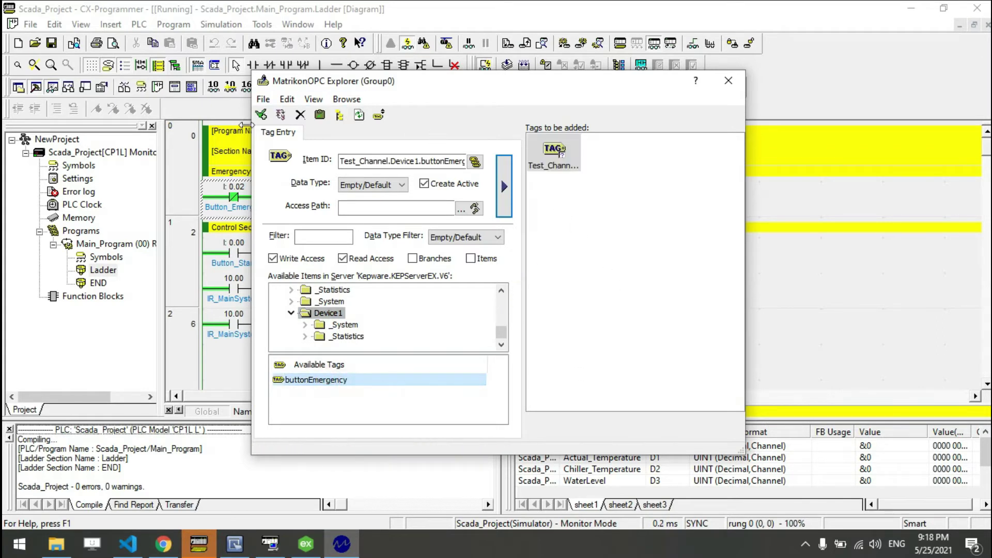
{"action": "left_click", "coordinate": [262, 116]}
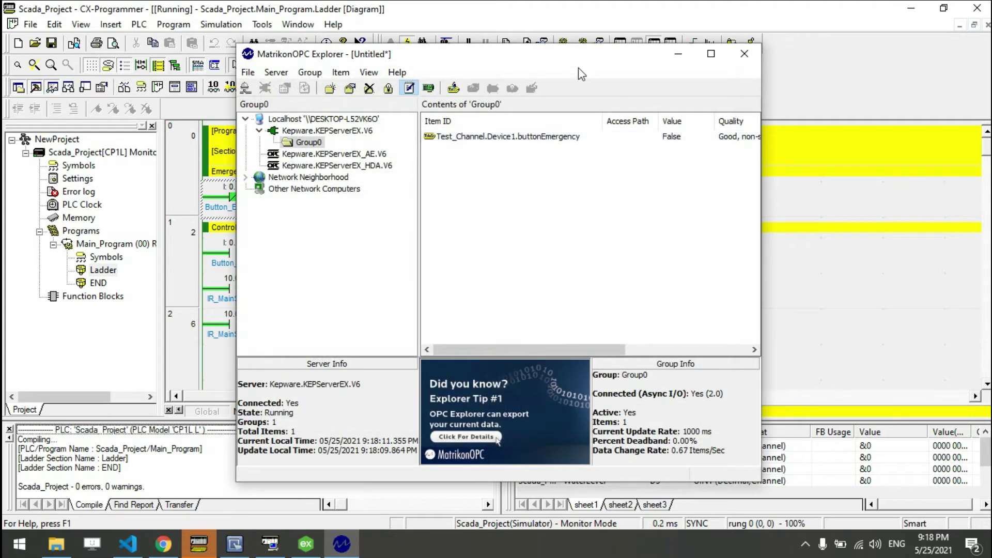
Move the explorer window clear of the Button_Emergency contact and write the value True to the buttonEmergency tag
{"action": "left_click_drag", "start_coordinate": [609, 348], "coordinate": [602, 272]}
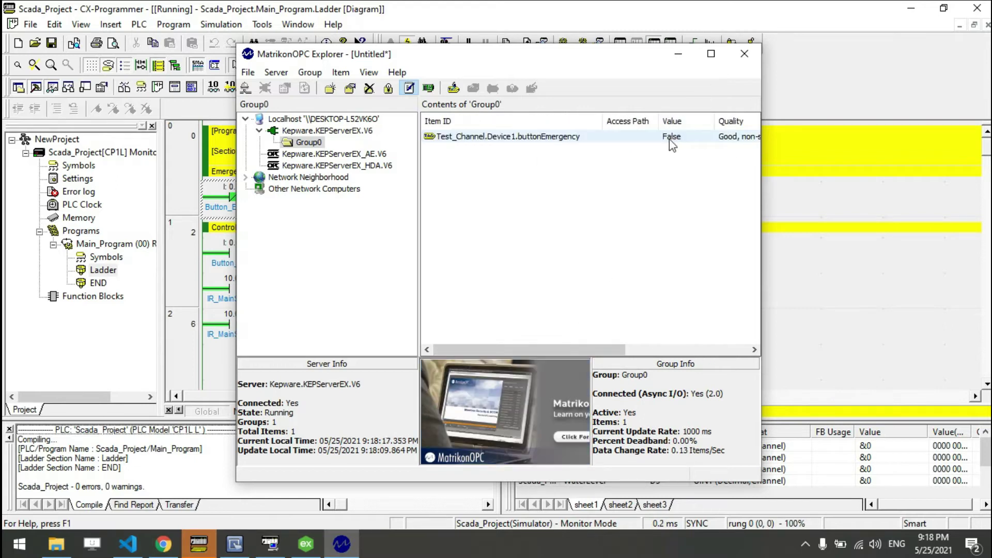
{"action": "left_click_drag", "start_coordinate": [570, 55], "coordinate": [620, 57]}
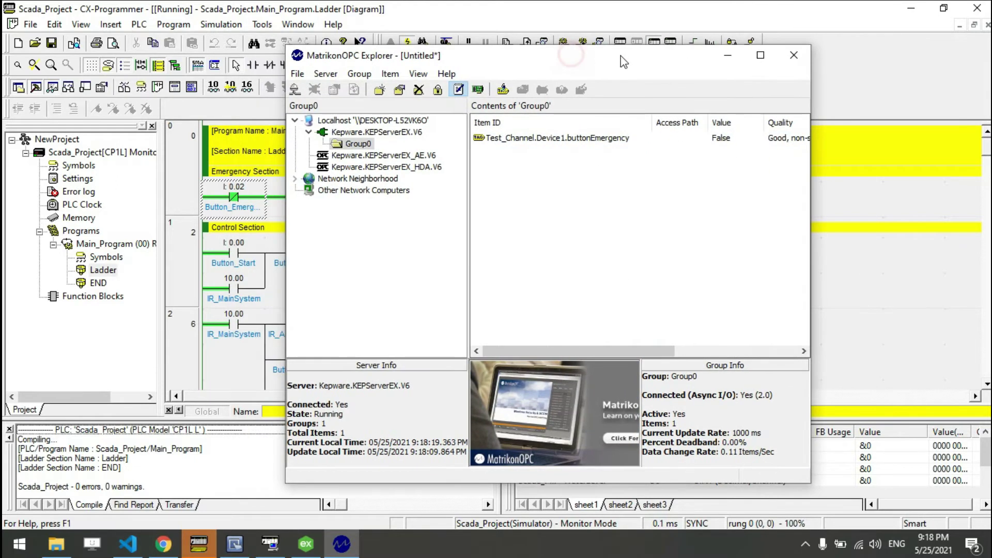
{"action": "double_click", "coordinate": [731, 141]}
{"action": "type", "text": "True"}
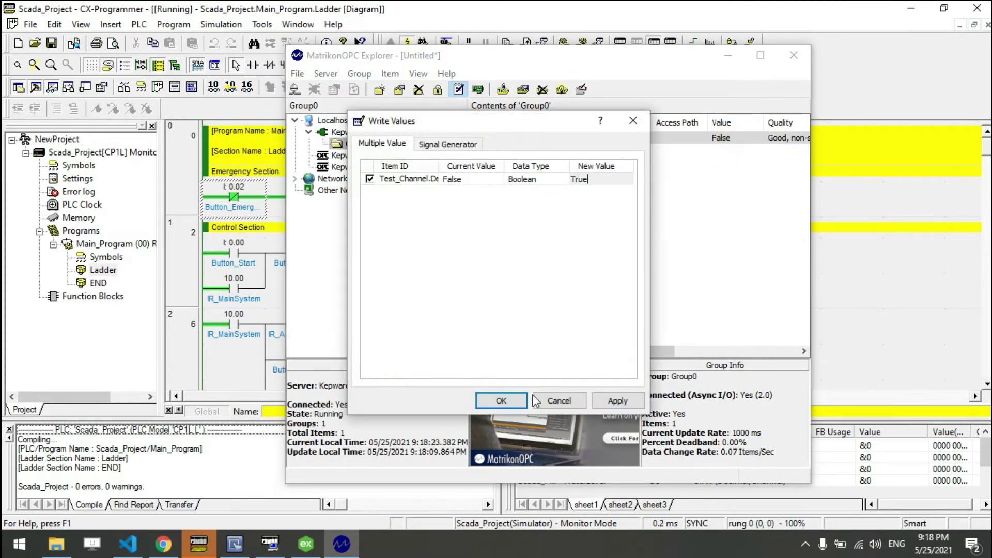
{"action": "left_click", "coordinate": [502, 401]}
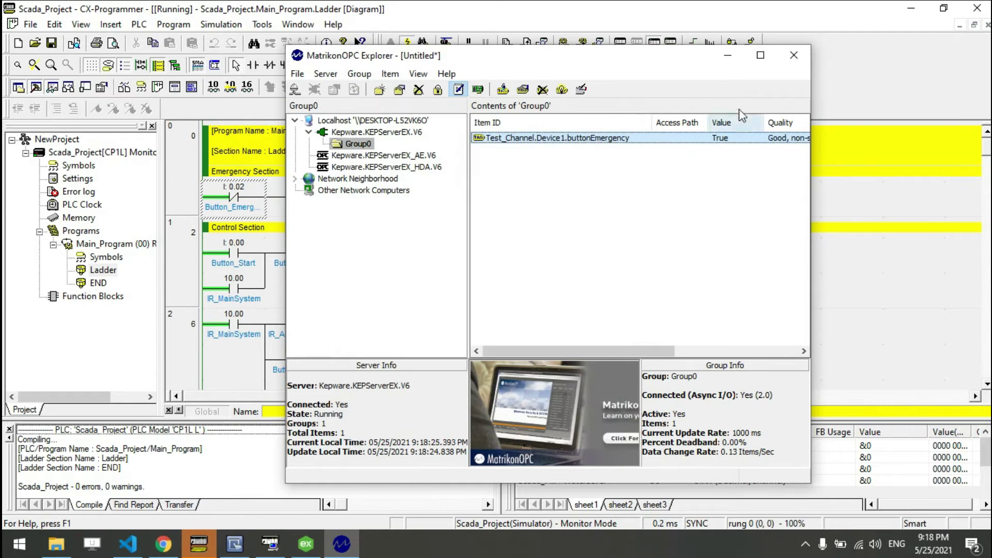
Write the value False to the buttonEmergency tag
{"action": "double_click", "coordinate": [721, 138]}
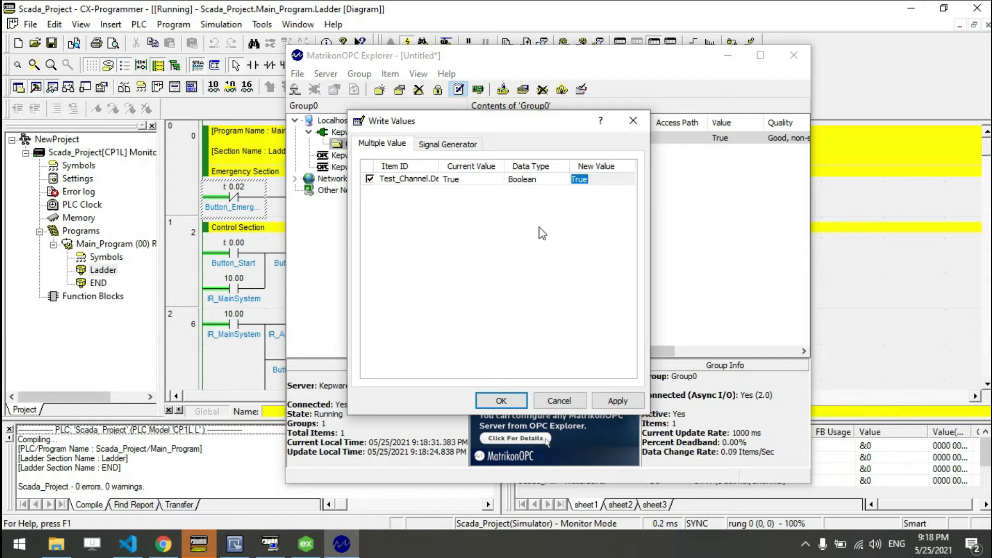
{"action": "type", "text": "False"}
{"action": "left_click", "coordinate": [502, 401]}
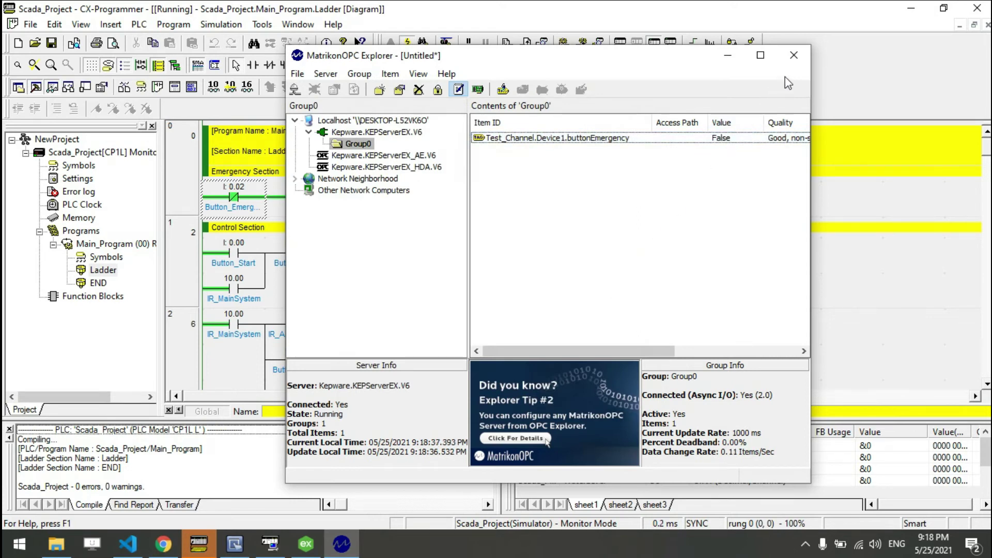
Close MatrikonOPC Explorer and return to the ladder diagram in CX-Programmer
{"action": "left_click", "coordinate": [795, 64]}
{"action": "left_click", "coordinate": [537, 293]}
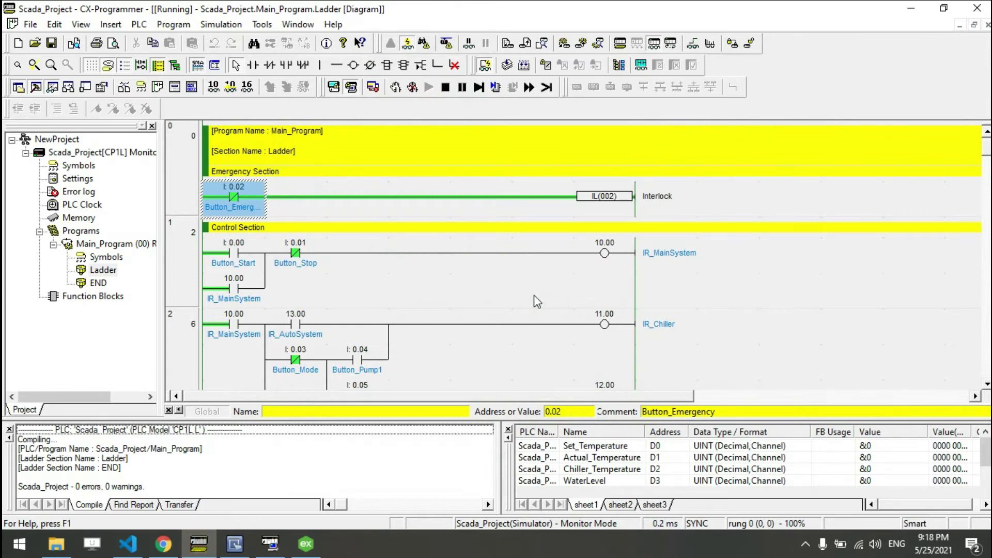
{"action": "left_click", "coordinate": [313, 292]}
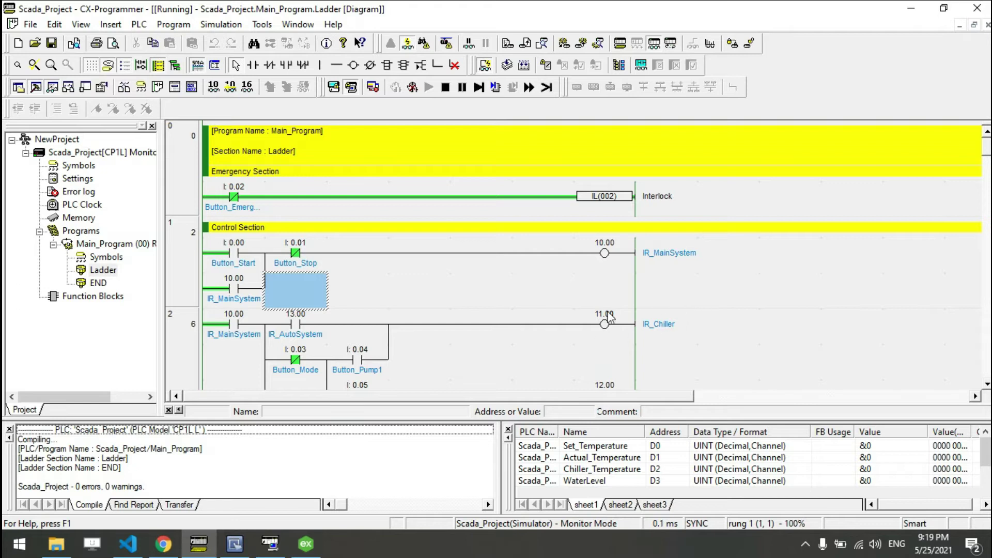
Search Windows for "windows defe" and open Windows Defender Firewall with Advanced Security
{"action": "left_click", "coordinate": [7, 552]}
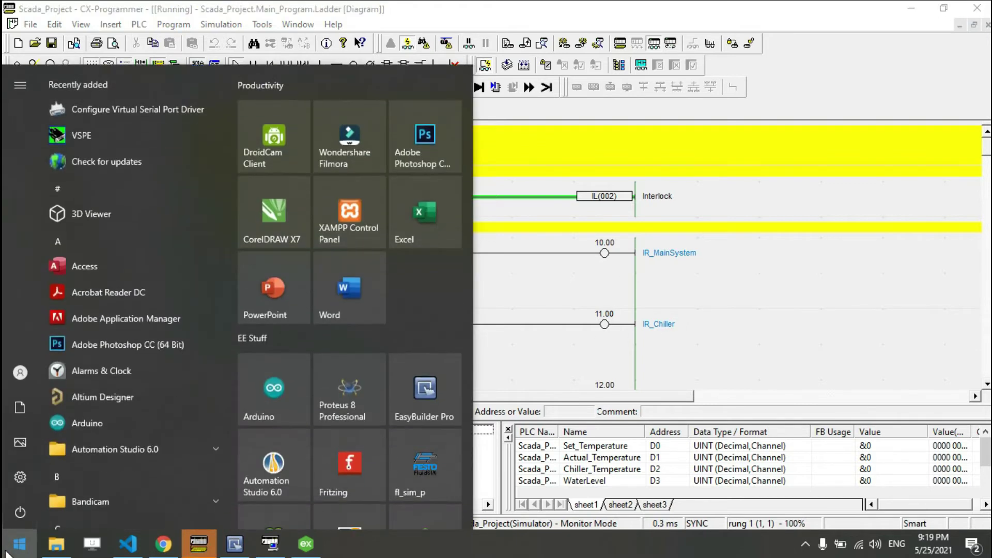
{"action": "type", "text": "windows "}
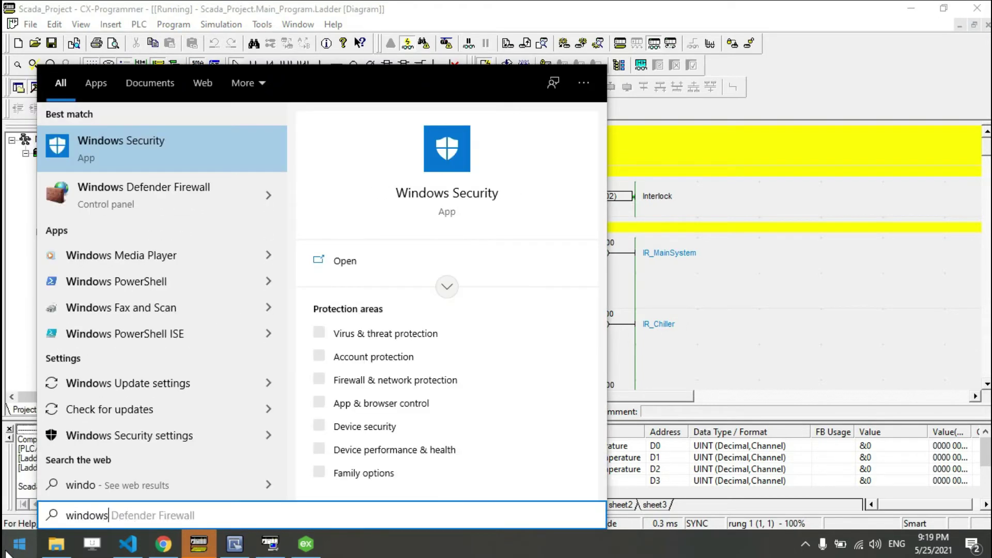
{"action": "type", "text": "defe"}
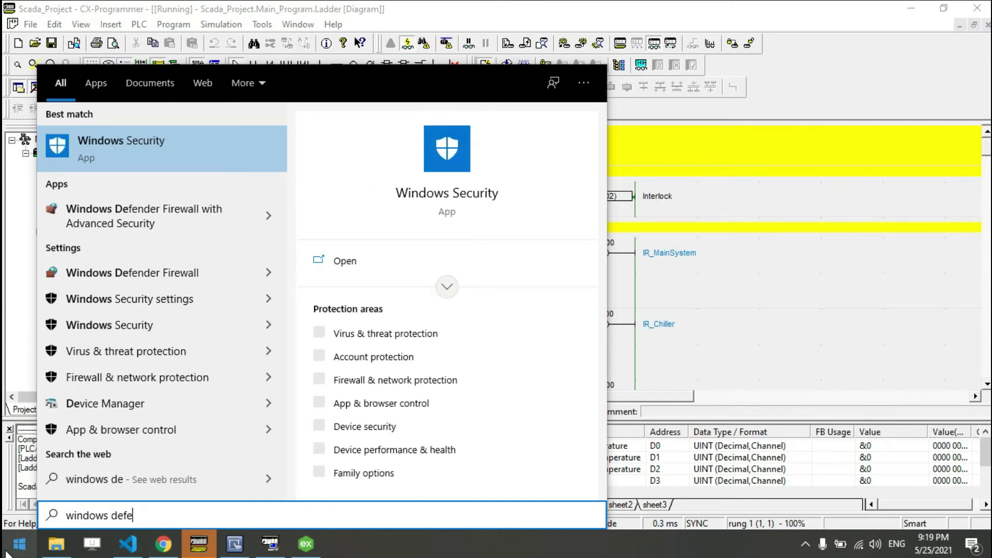
{"action": "key", "text": "Down"}
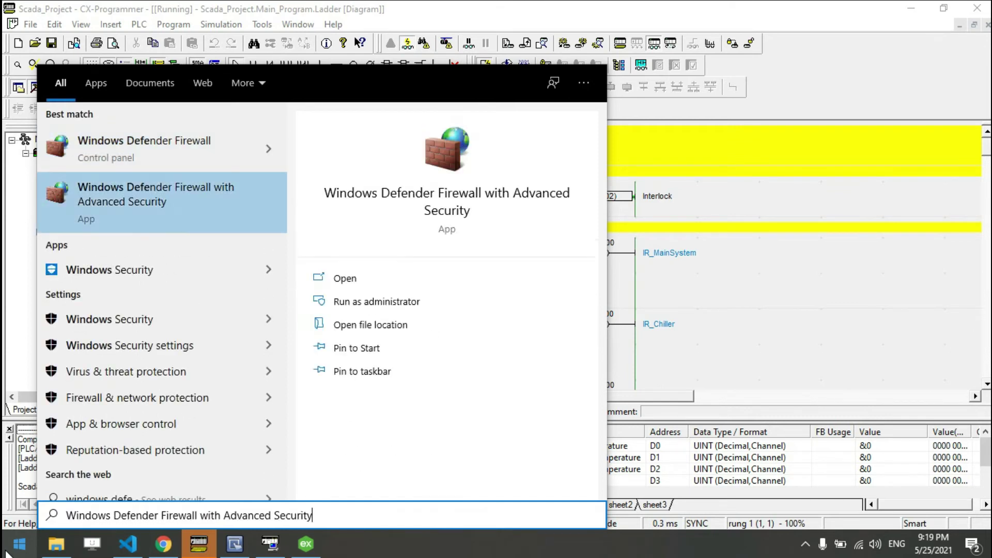
{"action": "key", "text": "Return"}
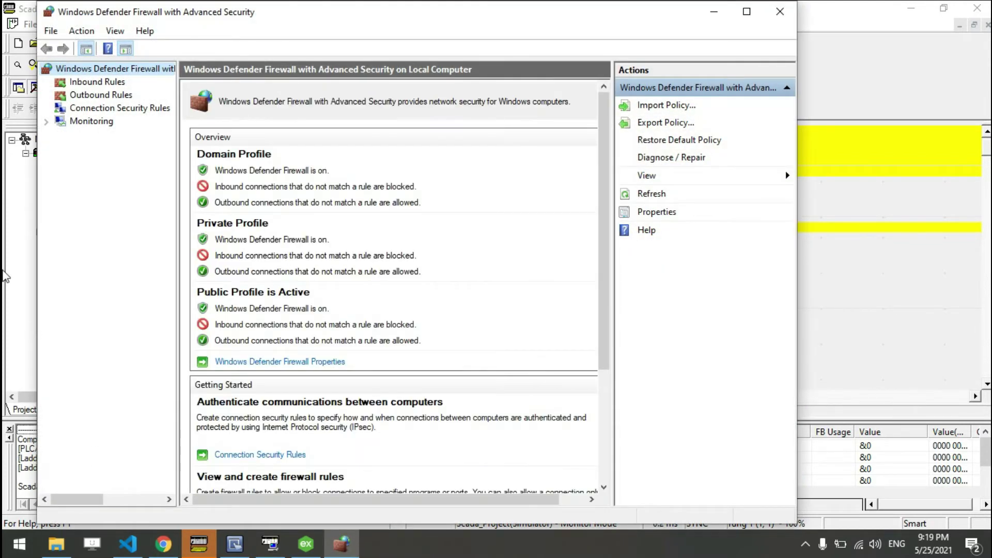
Sort the inbound rules by name and delete the existing OPC UA Interface rule
{"action": "left_click", "coordinate": [117, 83]}
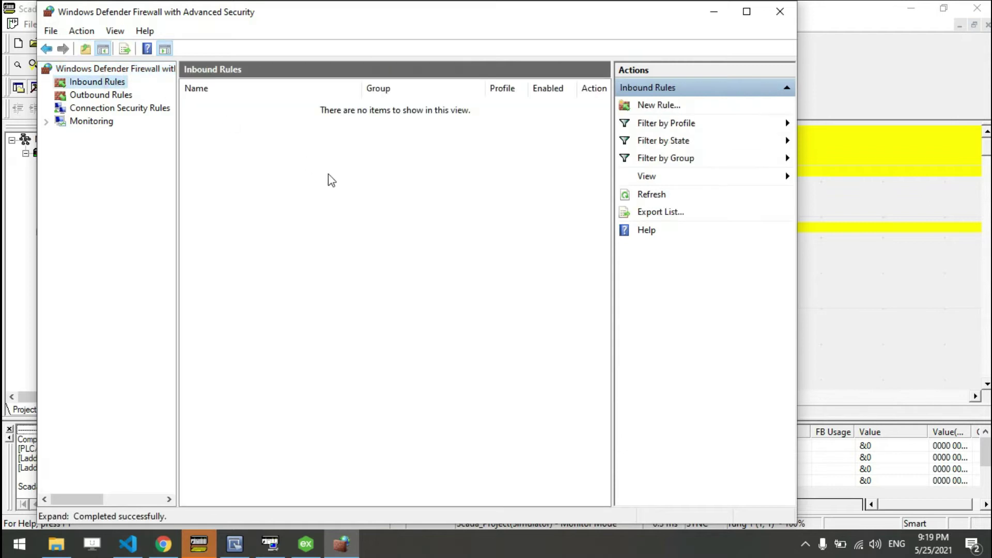
{"action": "scroll", "coordinate": [302, 370], "scroll_direction": "down", "scroll_amount": 19}
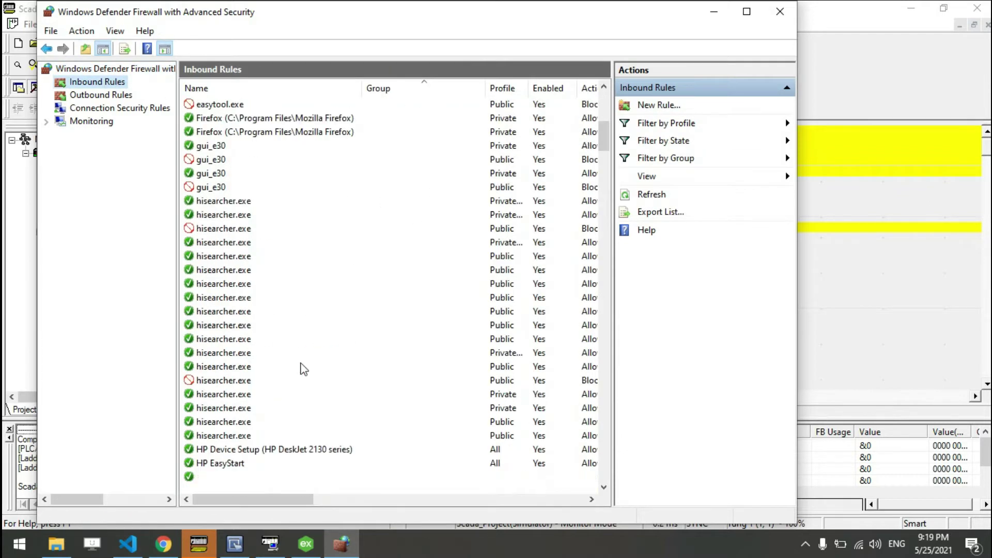
{"action": "left_click_drag", "start_coordinate": [606, 187], "coordinate": [612, 337]}
{"action": "left_click", "coordinate": [277, 89]}
{"action": "scroll", "coordinate": [561, 343], "scroll_direction": "down", "scroll_amount": 6}
{"action": "left_click", "coordinate": [248, 422]}
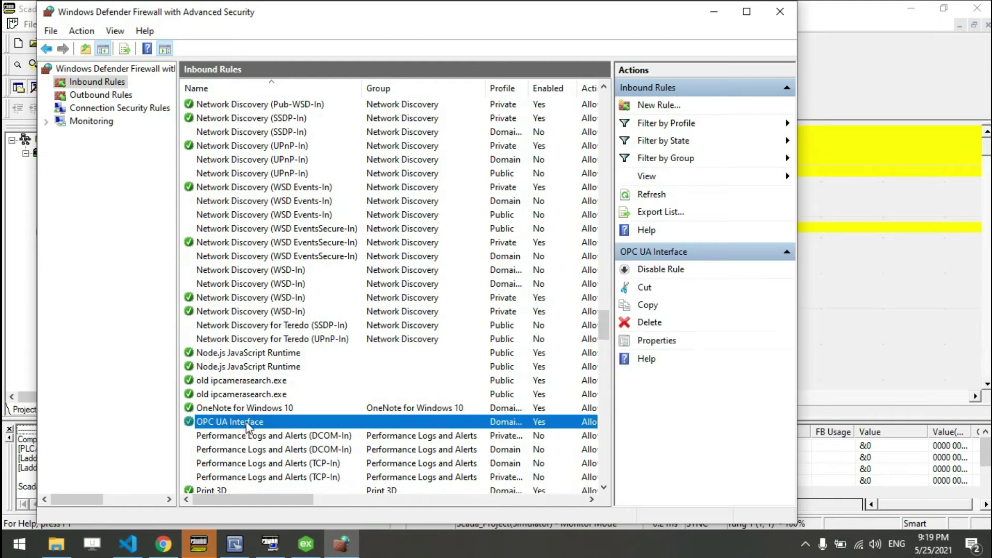
{"action": "left_click", "coordinate": [652, 323]}
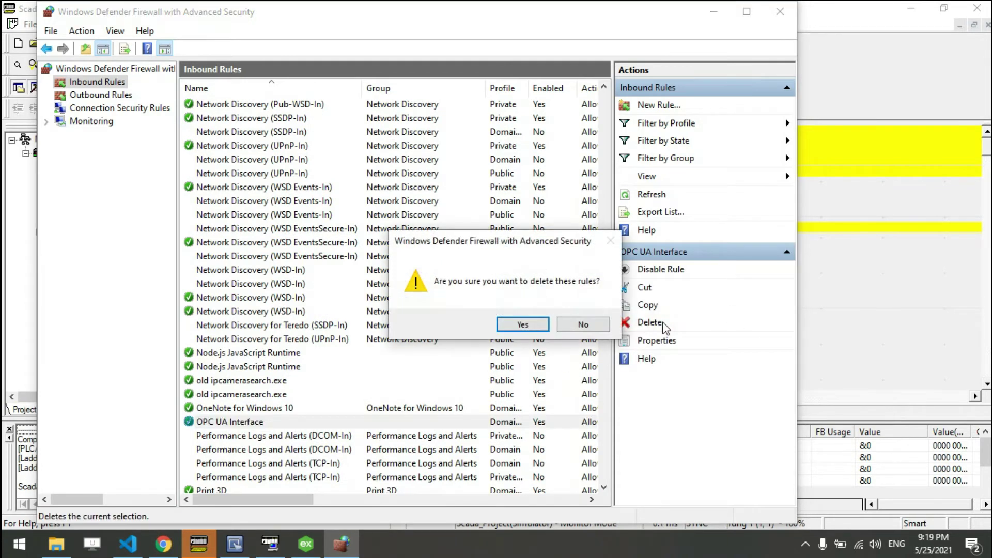
{"action": "left_click", "coordinate": [522, 325]}
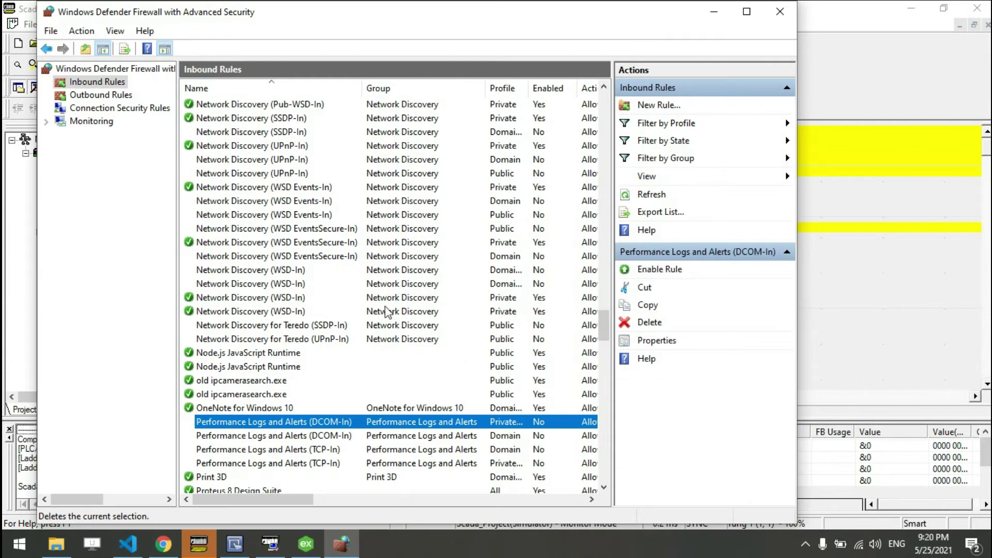
Start a new inbound rule of type Port, applying to TCP and the specific local port of the OPC UA server
{"action": "left_click", "coordinate": [109, 86]}
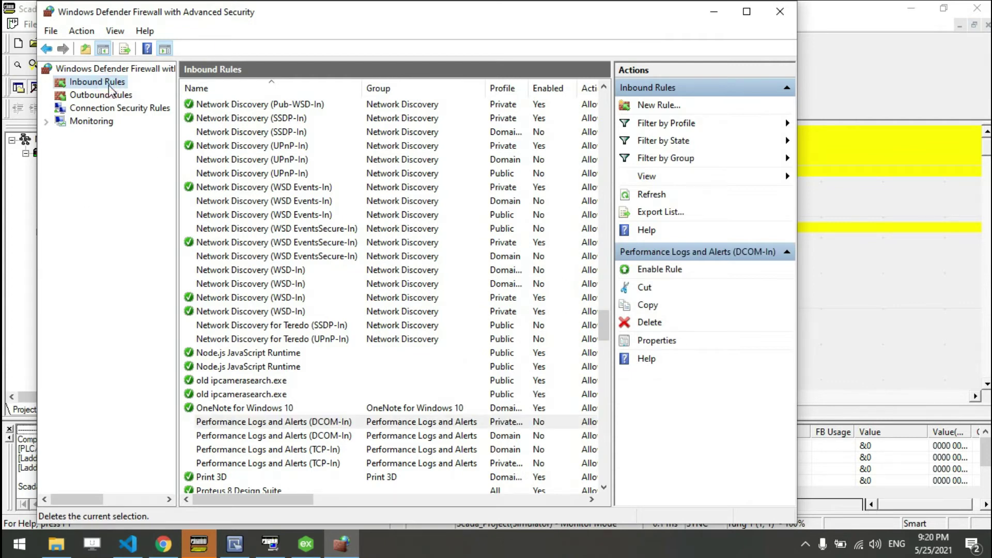
{"action": "left_click", "coordinate": [660, 106]}
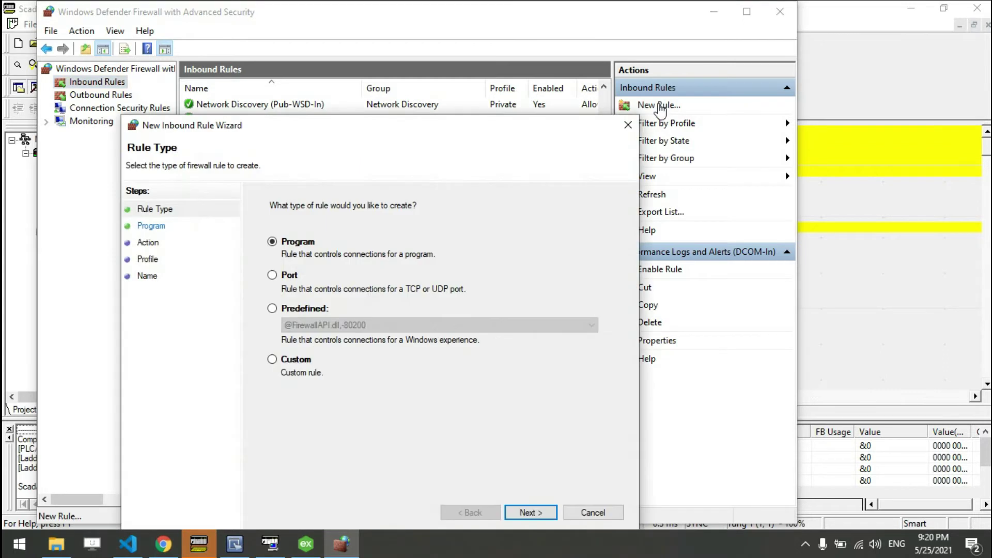
{"action": "left_click_drag", "start_coordinate": [455, 127], "coordinate": [475, 61]}
{"action": "left_click", "coordinate": [296, 200]}
{"action": "left_click", "coordinate": [556, 440]}
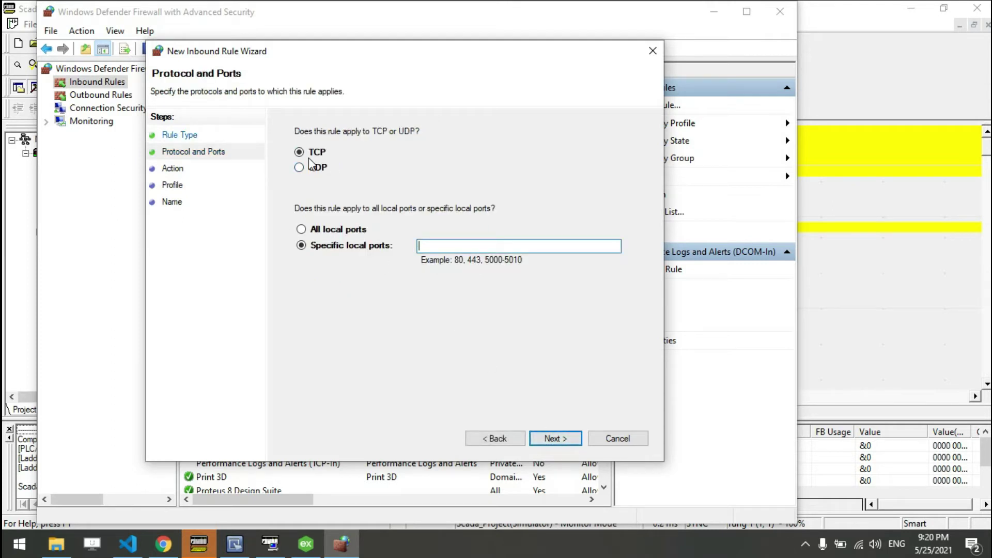
{"action": "left_click", "coordinate": [442, 247]}
{"action": "left_click", "coordinate": [566, 441]}
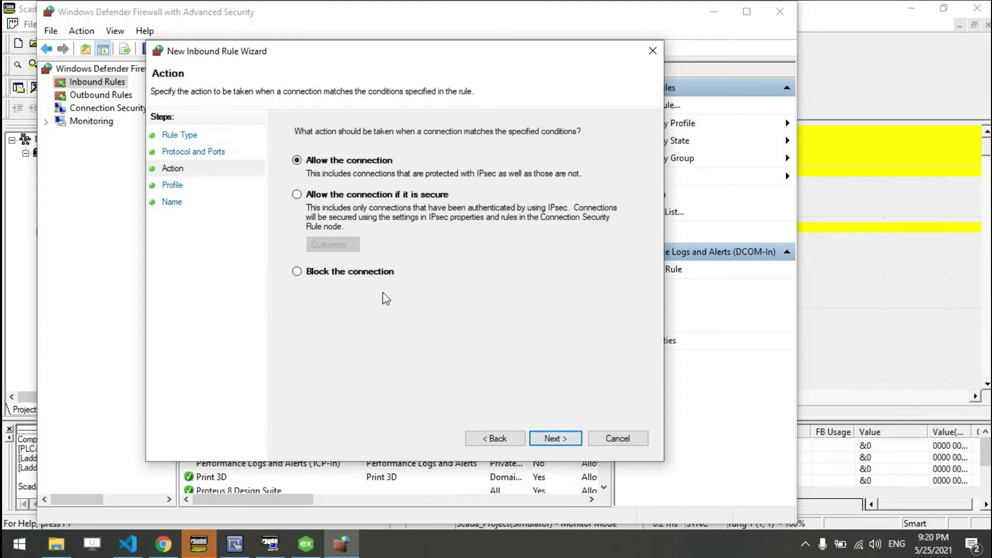
Allow the connection for the Domain and Private profiles only, name the rule OPC UA Interface and finish it
{"action": "left_click", "coordinate": [567, 439]}
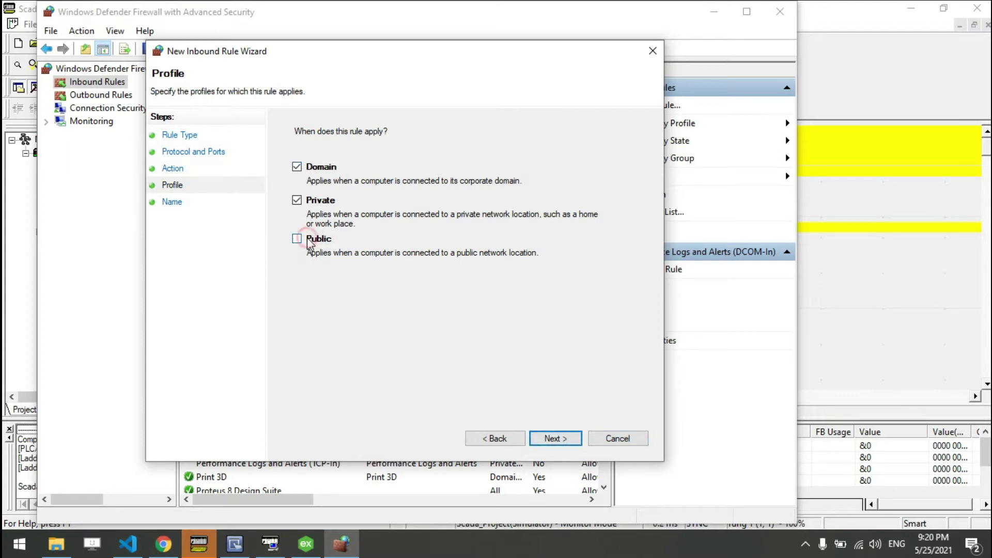
{"action": "left_click", "coordinate": [568, 442]}
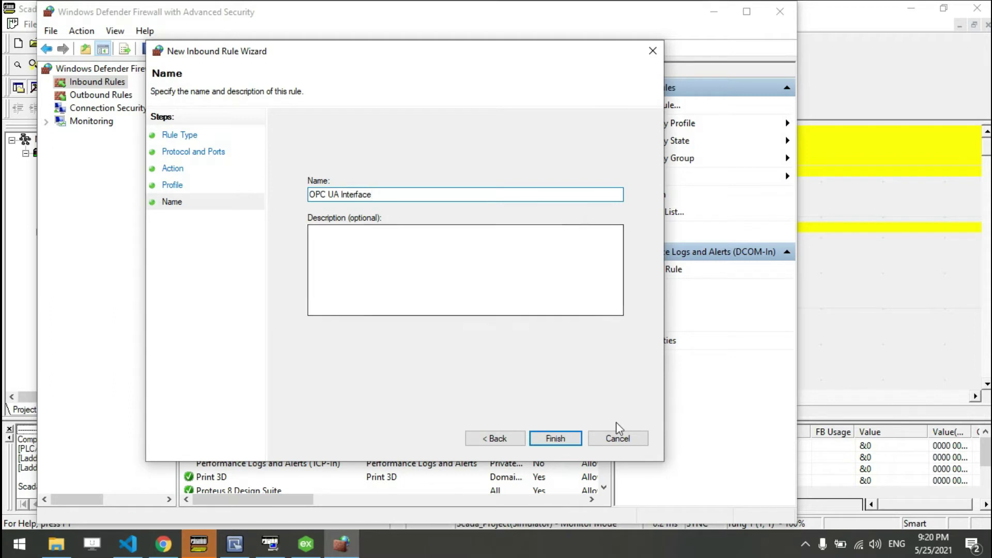
{"action": "left_click", "coordinate": [555, 441]}
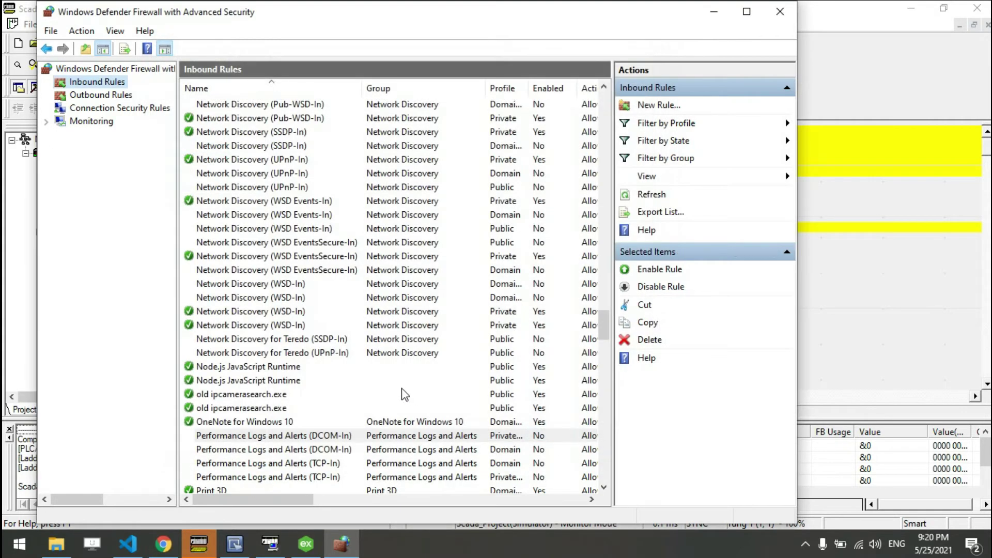
Locate the new OPC UA Interface rule in the name-sorted inbound rules, look through the list and close the firewall window
{"action": "scroll", "coordinate": [264, 403], "scroll_direction": "up", "scroll_amount": 20}
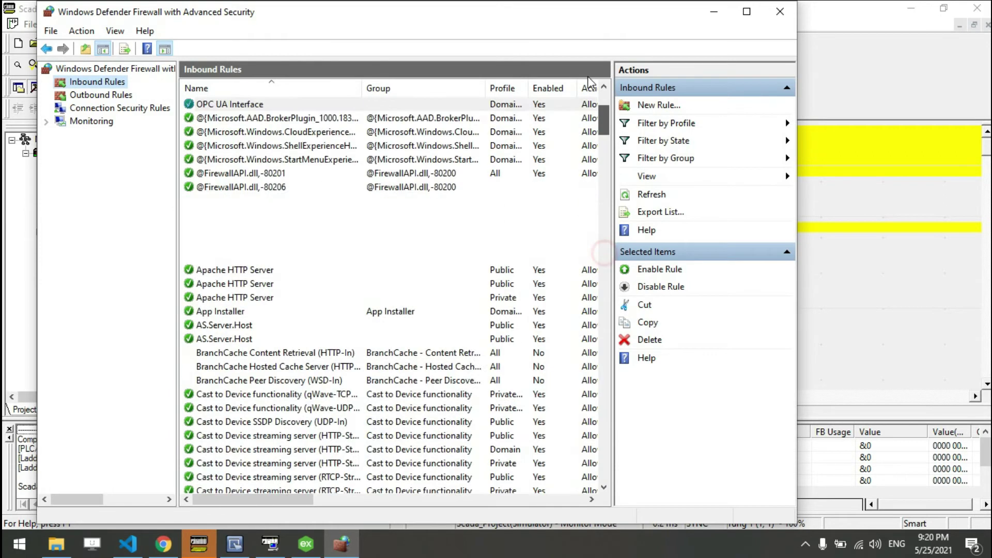
{"action": "left_click", "coordinate": [288, 90]}
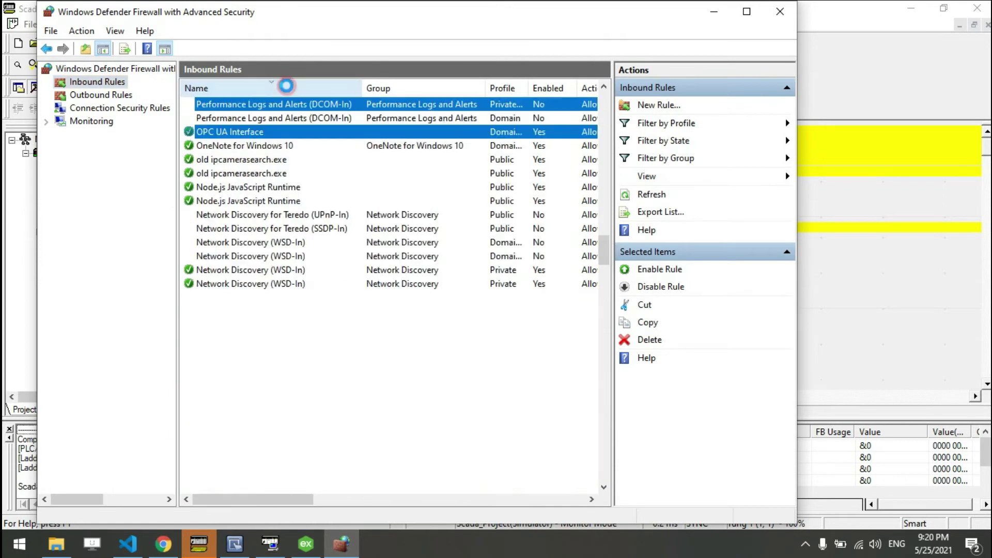
{"action": "left_click", "coordinate": [248, 159]}
{"action": "left_click", "coordinate": [238, 133]}
{"action": "left_click", "coordinate": [270, 88]}
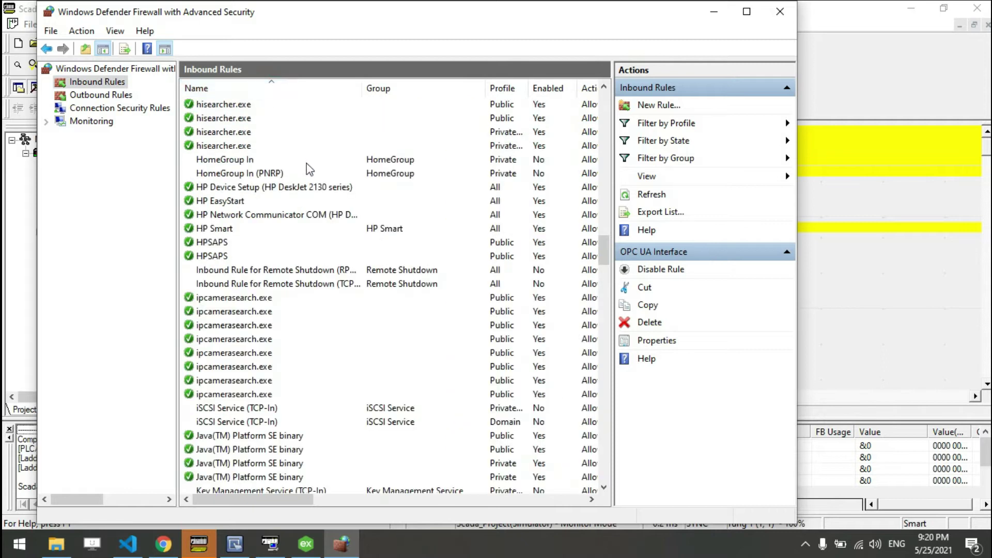
{"action": "scroll", "coordinate": [344, 226], "scroll_direction": "up", "scroll_amount": 15}
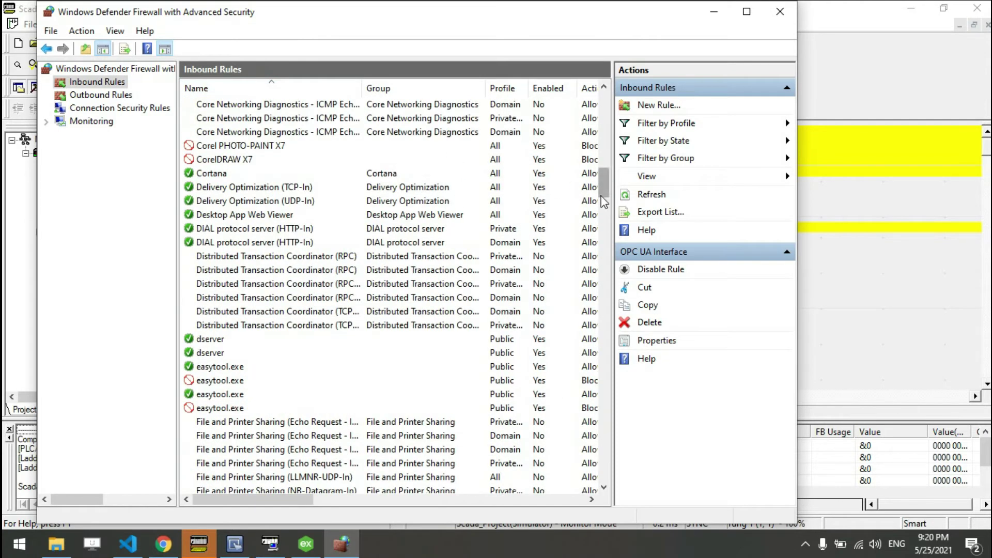
{"action": "left_click_drag", "start_coordinate": [604, 186], "coordinate": [606, 98]}
{"action": "left_click", "coordinate": [781, 13]}
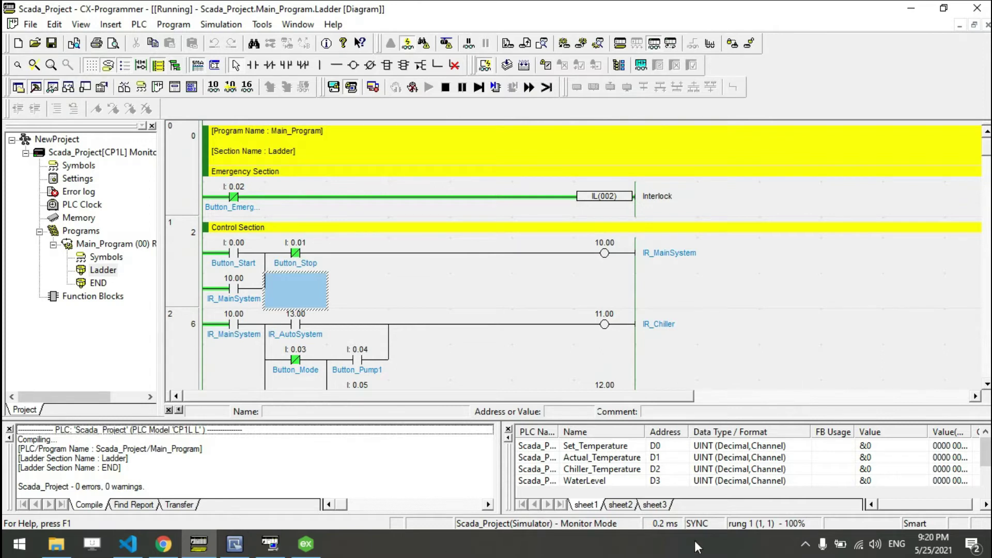
Open the OPC UA Configuration Manager from KEPServerEX's notification-area icon to show its server endpoints
{"action": "left_click", "coordinate": [805, 544]}
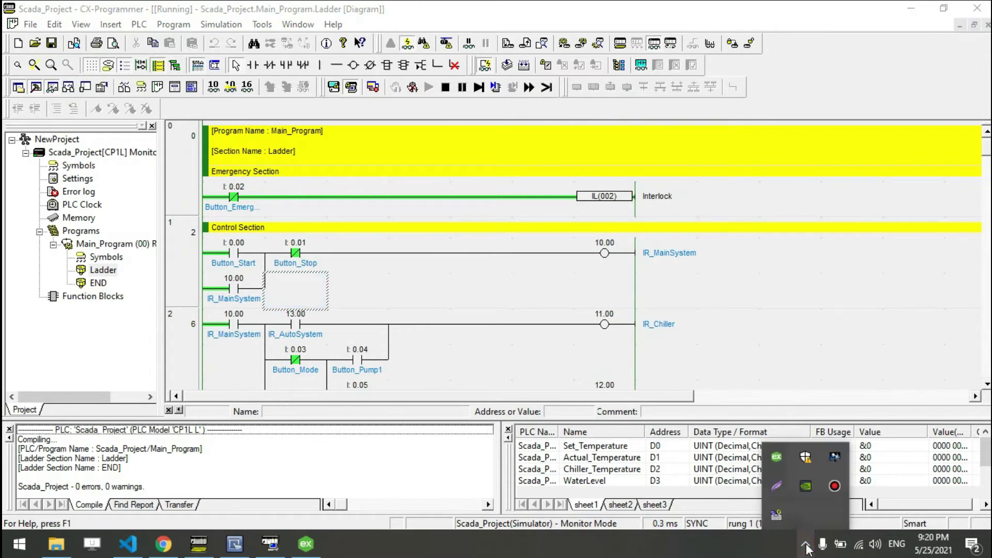
{"action": "right_click", "coordinate": [777, 459]}
{"action": "left_click", "coordinate": [846, 337]}
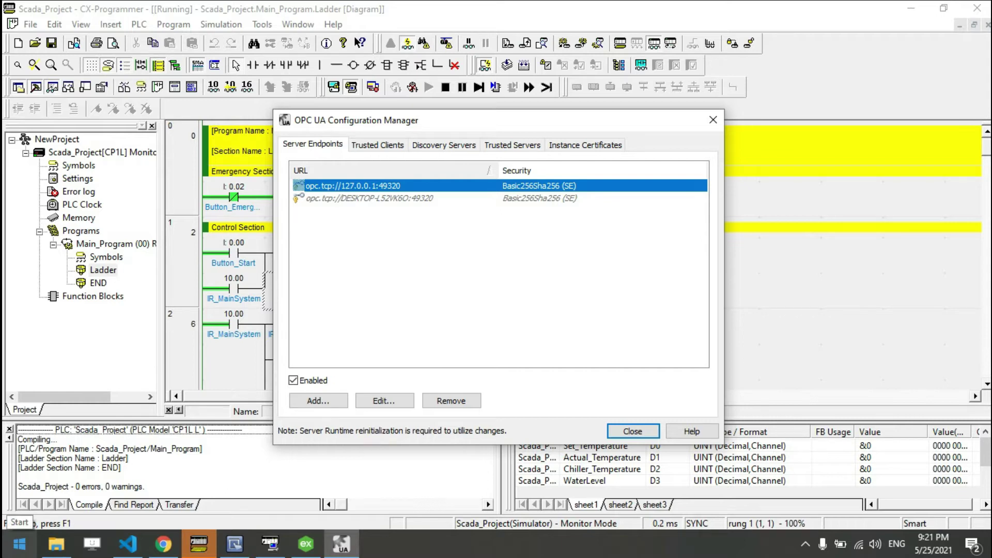
Launch Matrikon OPC UA Explorer and remove the old KEPServerEX session from the recent sessions
{"action": "left_click", "coordinate": [19, 543]}
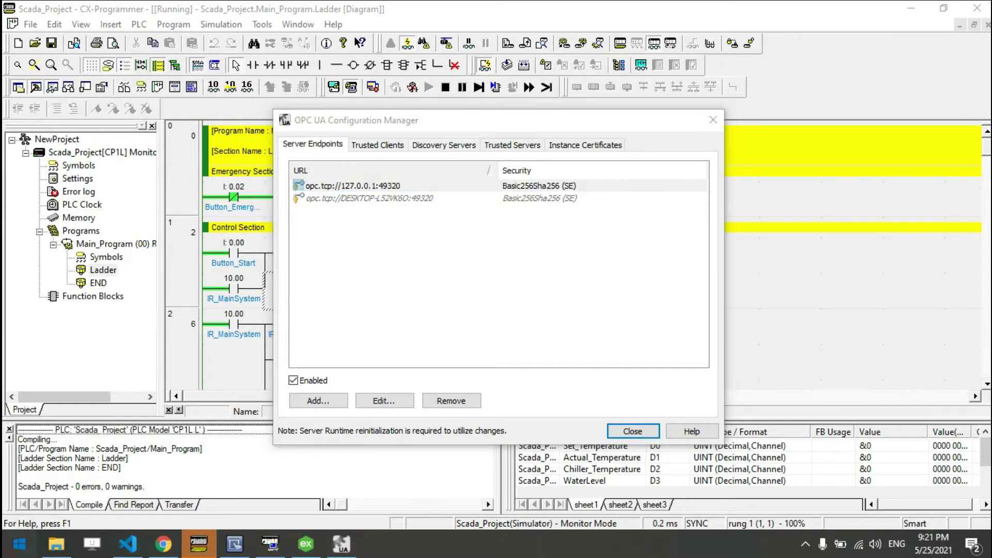
{"action": "scroll", "coordinate": [353, 383], "scroll_direction": "down", "scroll_amount": 3}
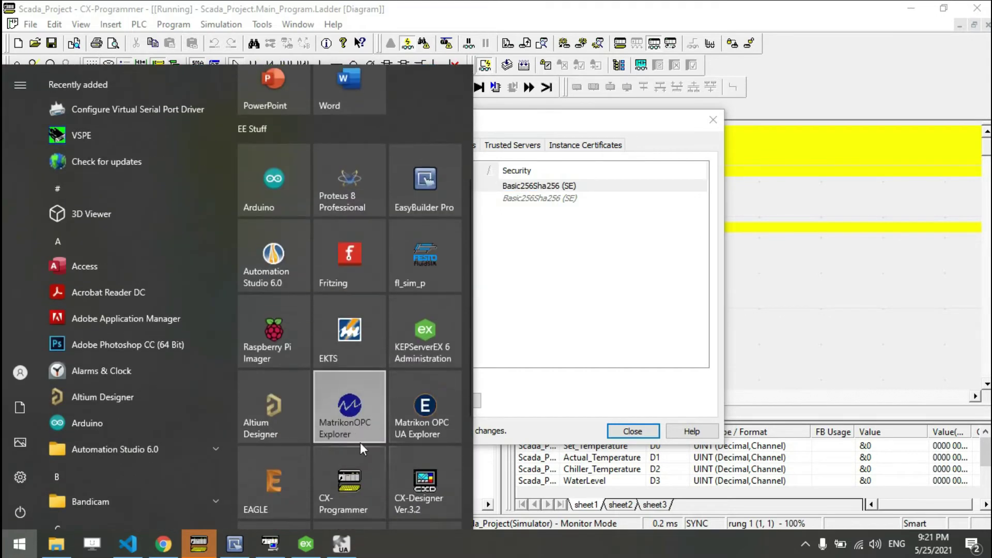
{"action": "left_click", "coordinate": [437, 408]}
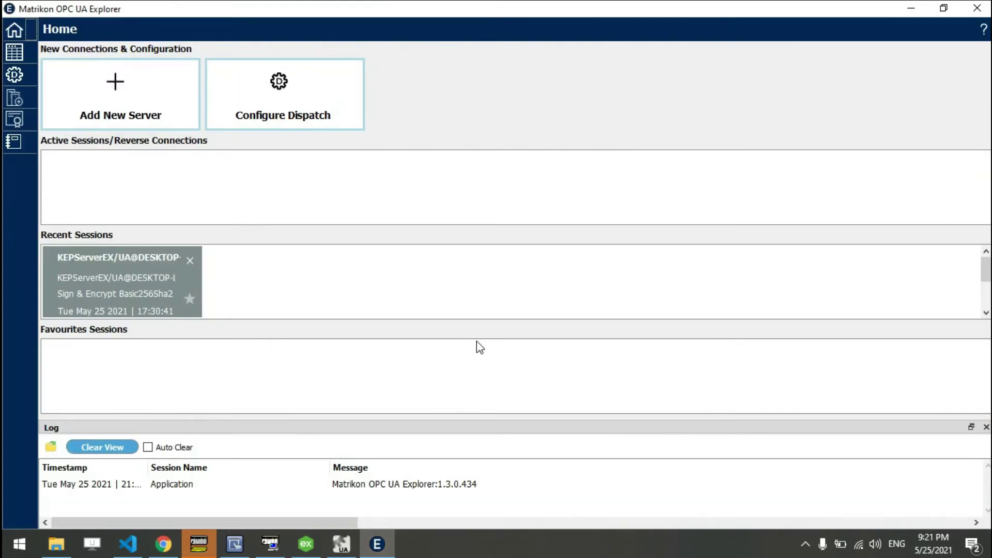
{"action": "left_click", "coordinate": [190, 260]}
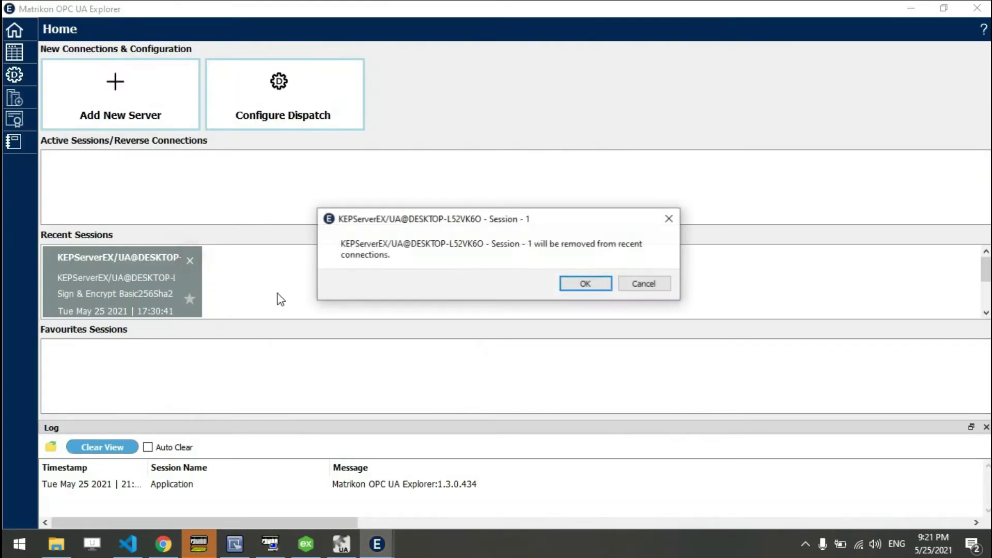
{"action": "left_click", "coordinate": [598, 286]}
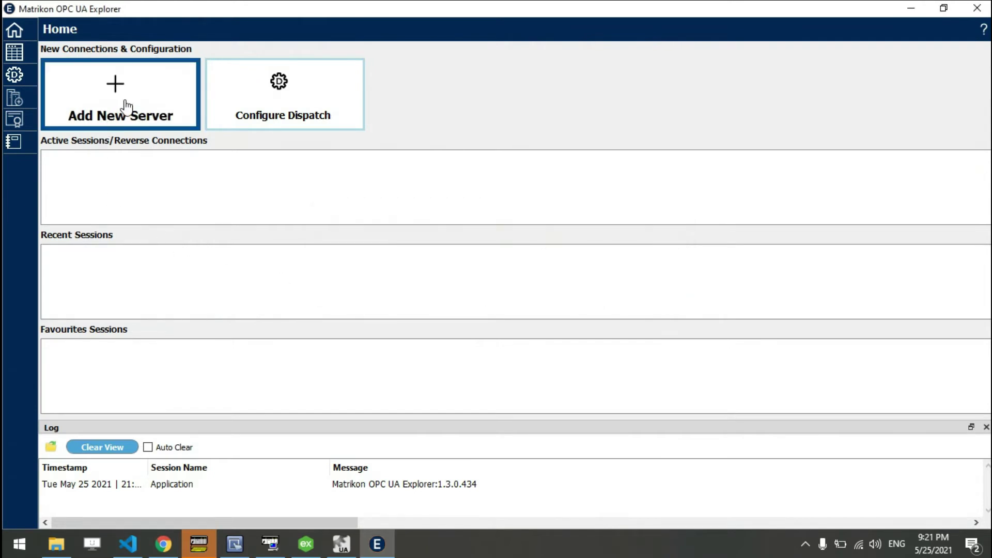
Add a new server by discovery, using the configured endpoint's host 127.0.0.1 and port 49320, and search for it
{"action": "left_click", "coordinate": [125, 101]}
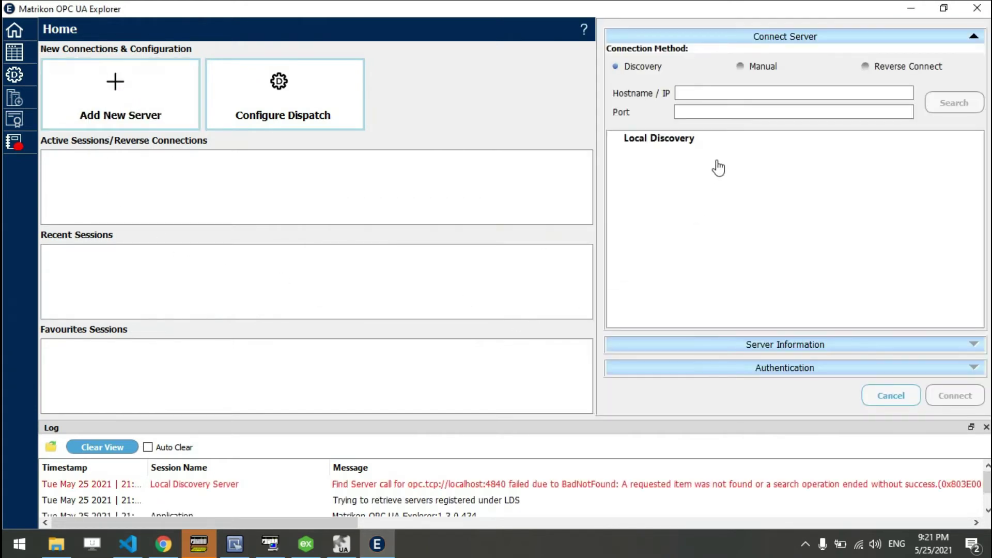
{"action": "left_click", "coordinate": [715, 88]}
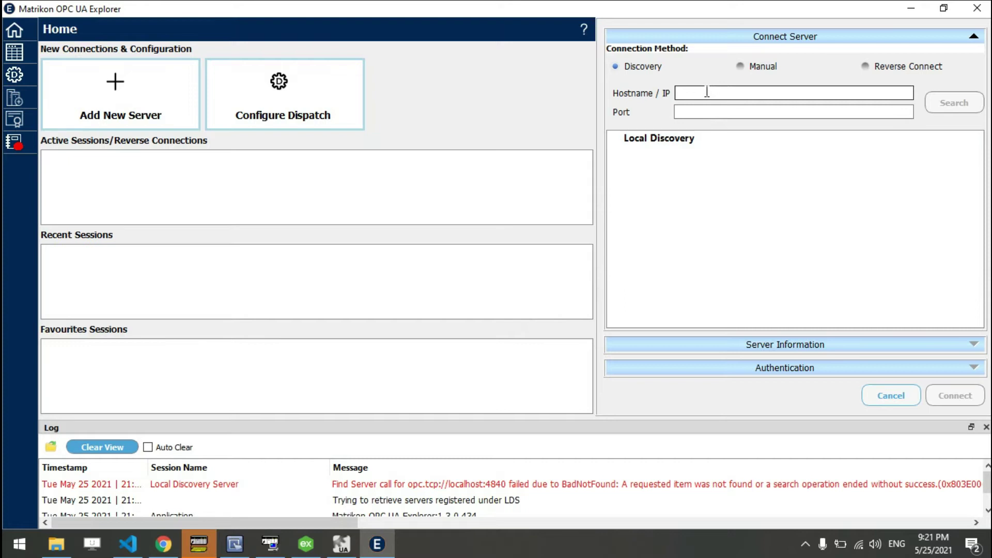
{"action": "left_click", "coordinate": [341, 544]}
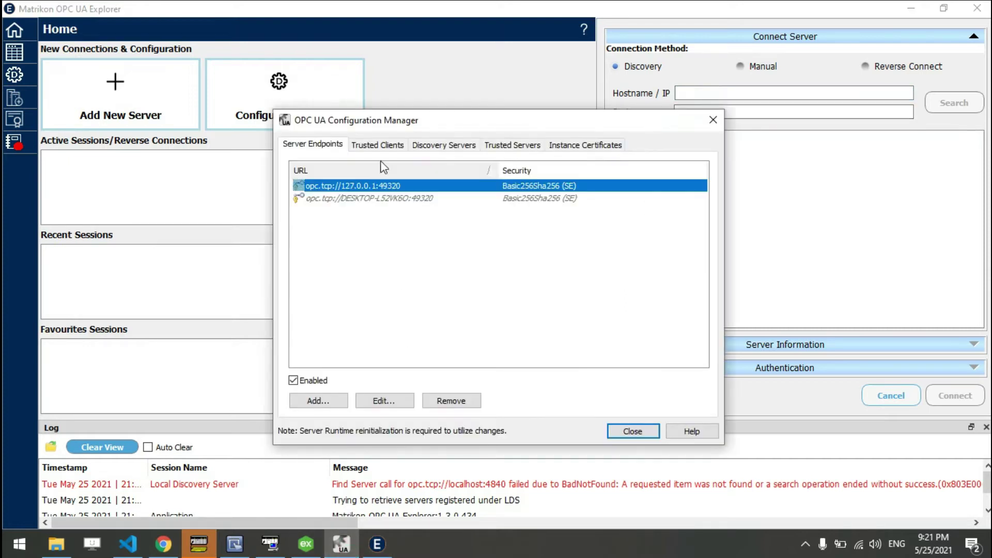
{"action": "left_click", "coordinate": [720, 94]}
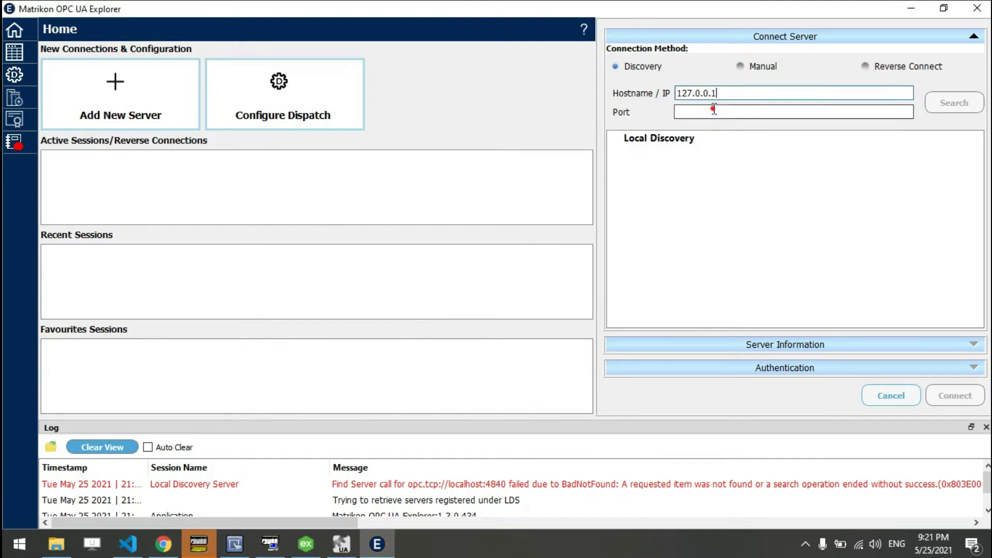
{"action": "left_click", "coordinate": [341, 545]}
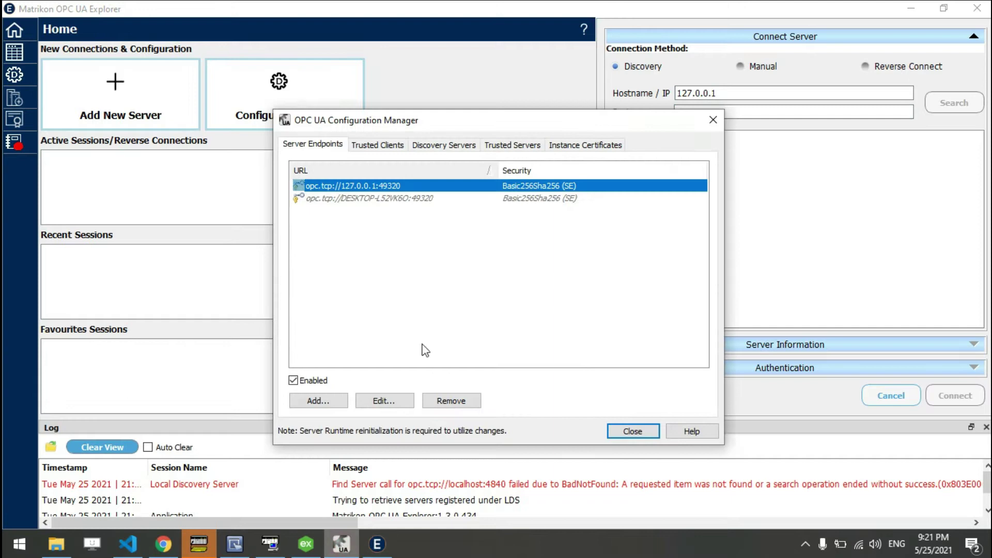
{"action": "left_click", "coordinate": [770, 110]}
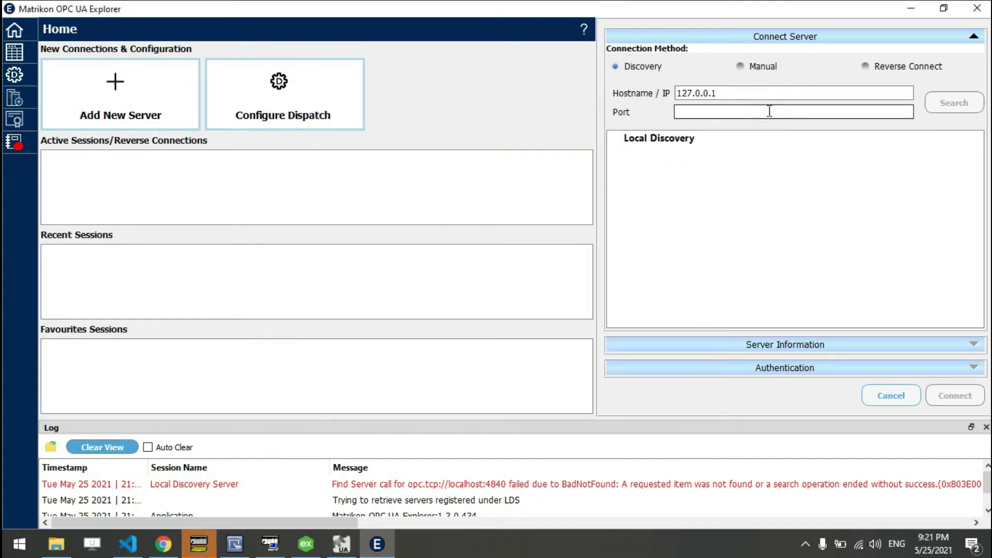
{"action": "type", "text": "49"}
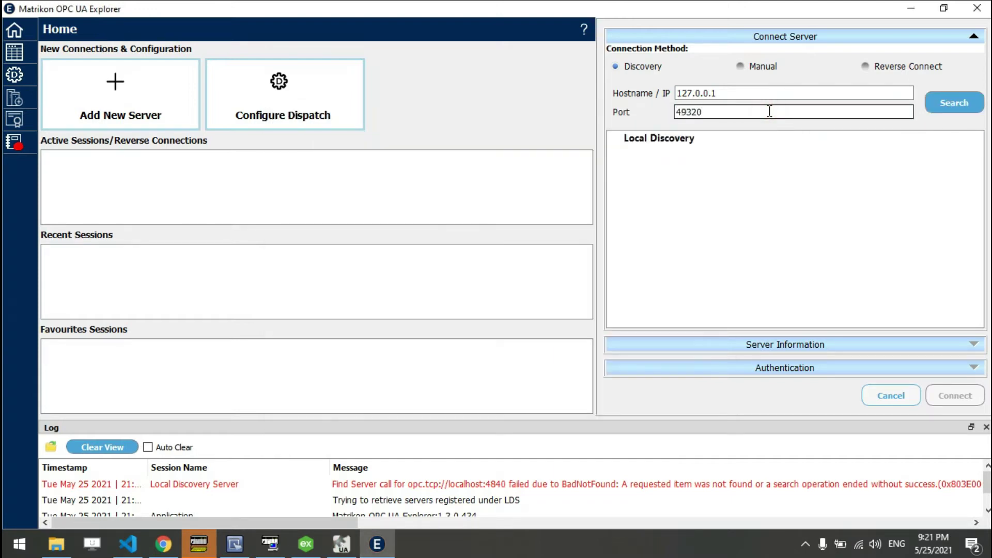
{"action": "type", "text": "320"}
{"action": "left_click", "coordinate": [954, 102]}
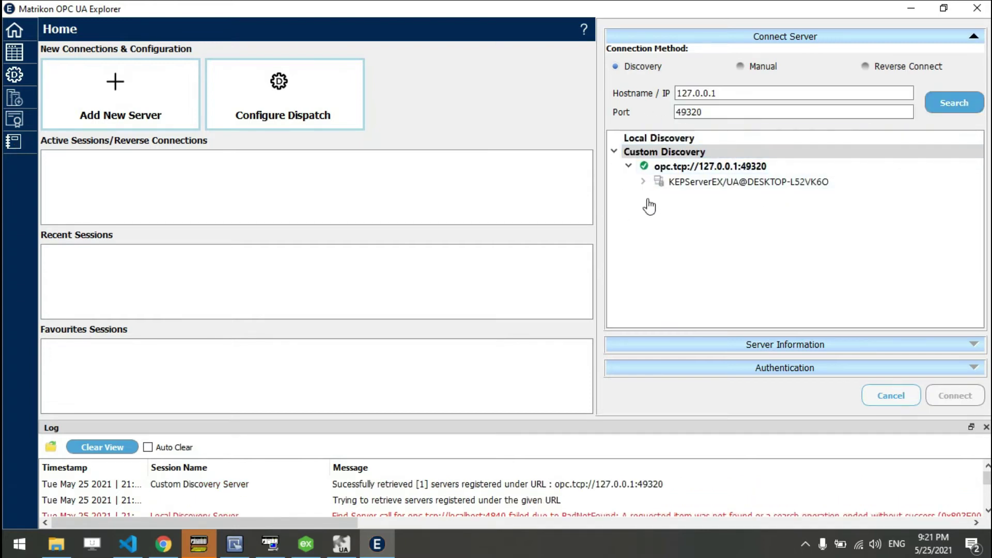
Connect anonymously to the discovered KEPServerEX server through its Basic256Sha256 - Sign & Encrypt endpoint
{"action": "left_click", "coordinate": [643, 181]}
{"action": "left_click", "coordinate": [681, 195]}
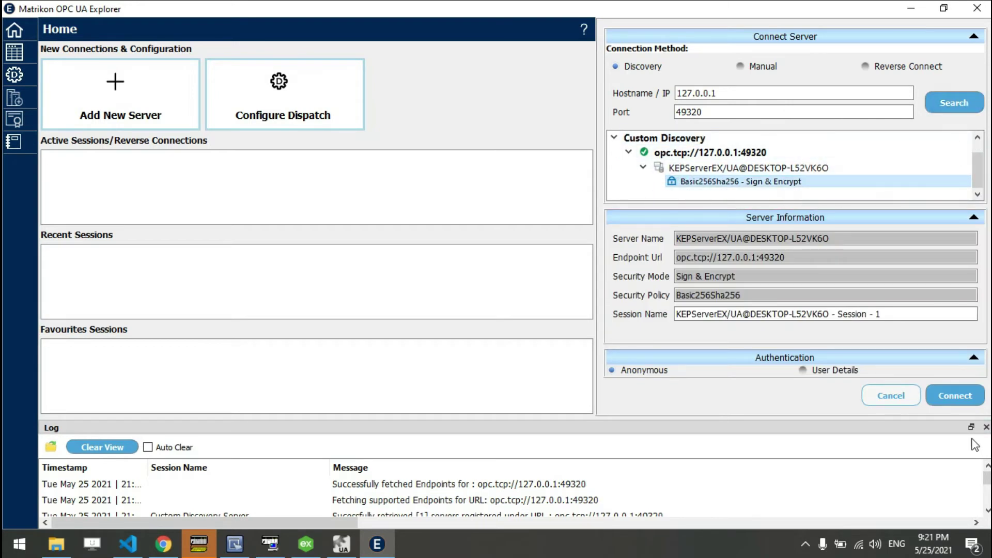
{"action": "left_click", "coordinate": [957, 395]}
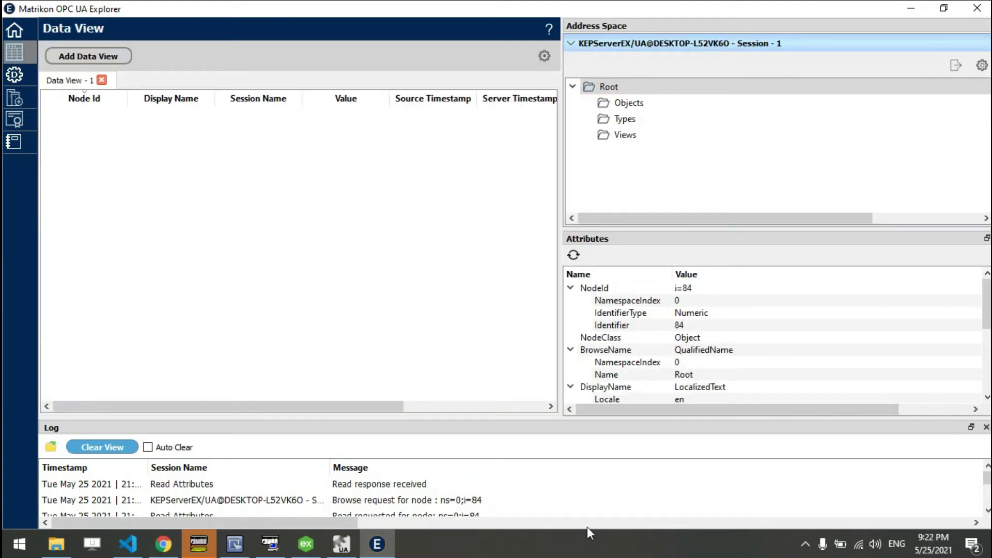
Check the server endpoints and the Matrikon OPC UA Explorer entry among the trusted clients in OPC UA Configuration Manager, then close it
{"action": "left_click", "coordinate": [341, 544]}
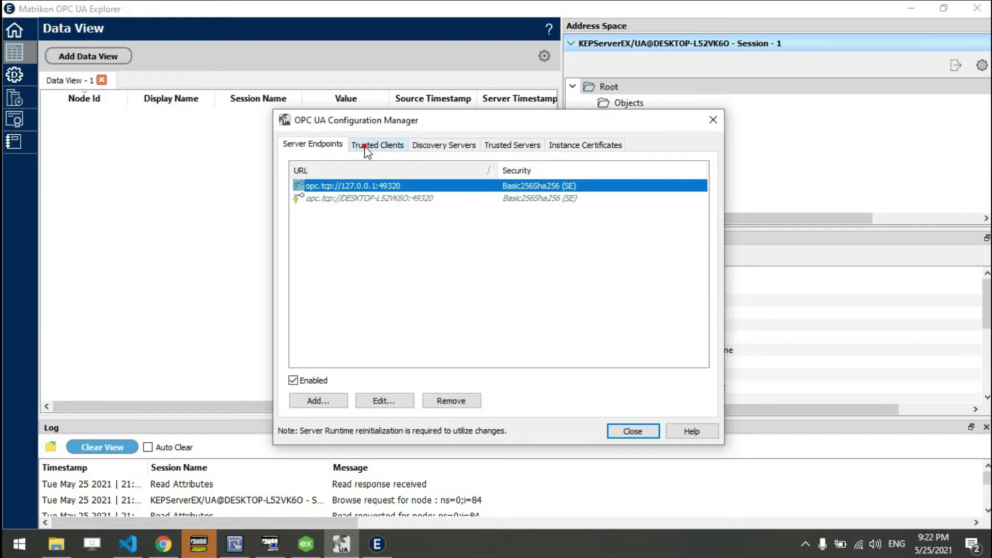
{"action": "left_click", "coordinate": [366, 147]}
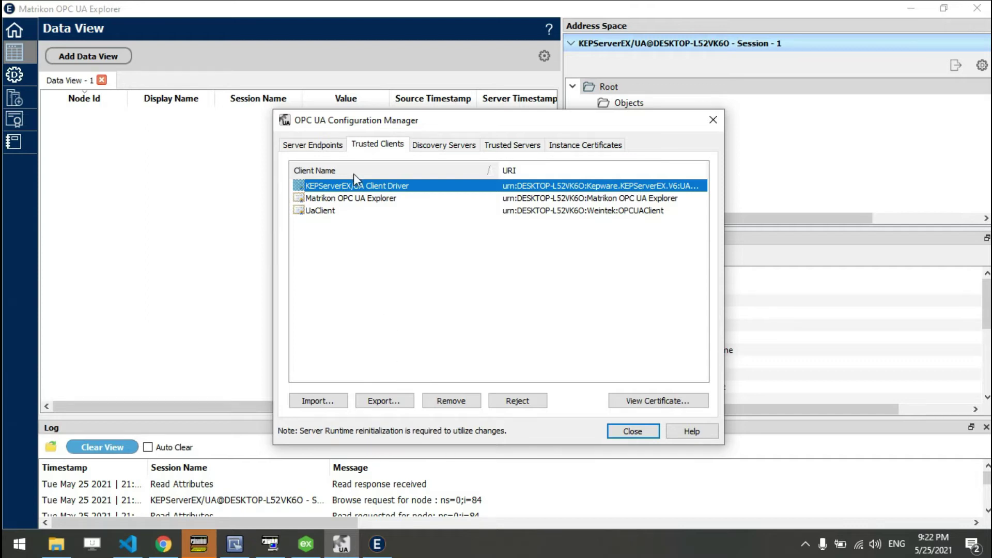
{"action": "left_click", "coordinate": [320, 143]}
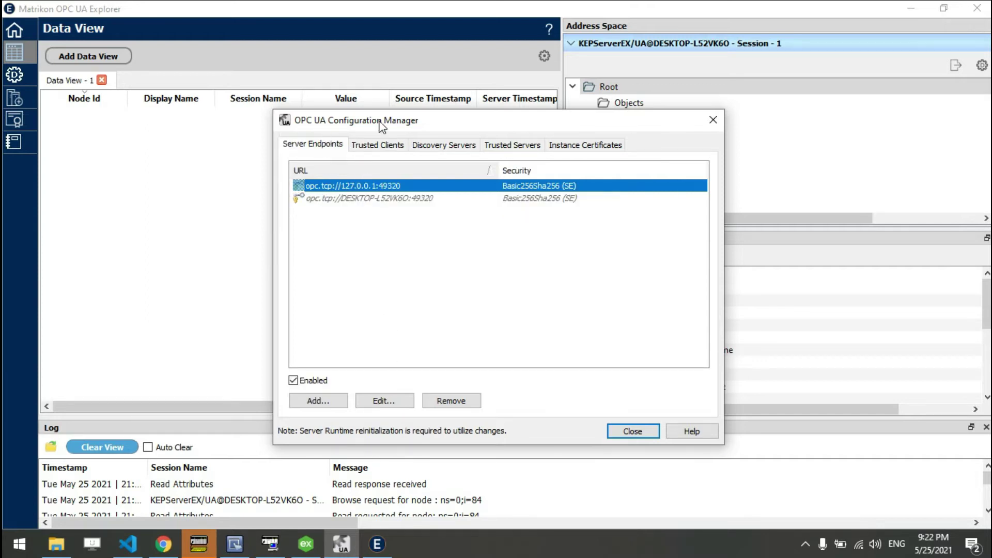
{"action": "left_click", "coordinate": [395, 148]}
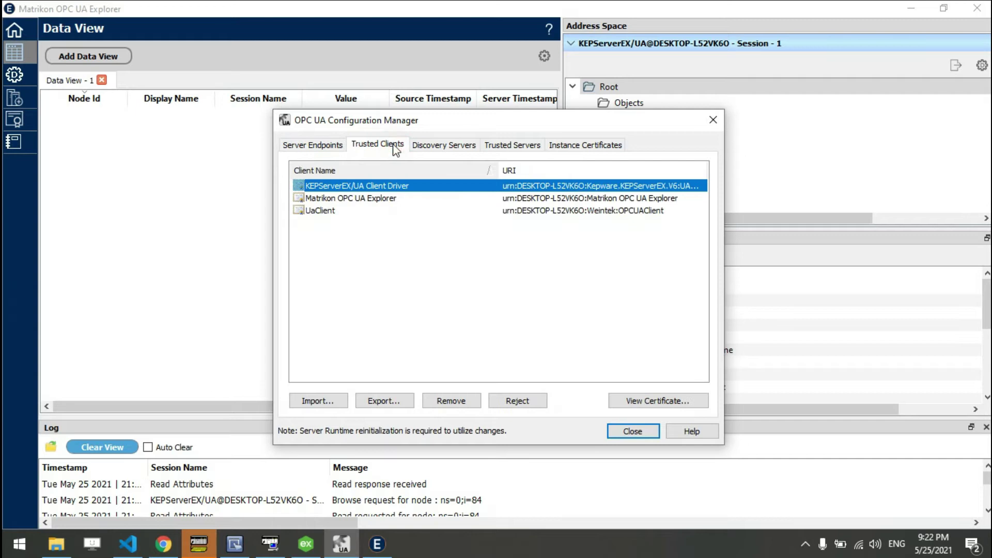
{"action": "left_click", "coordinate": [356, 199]}
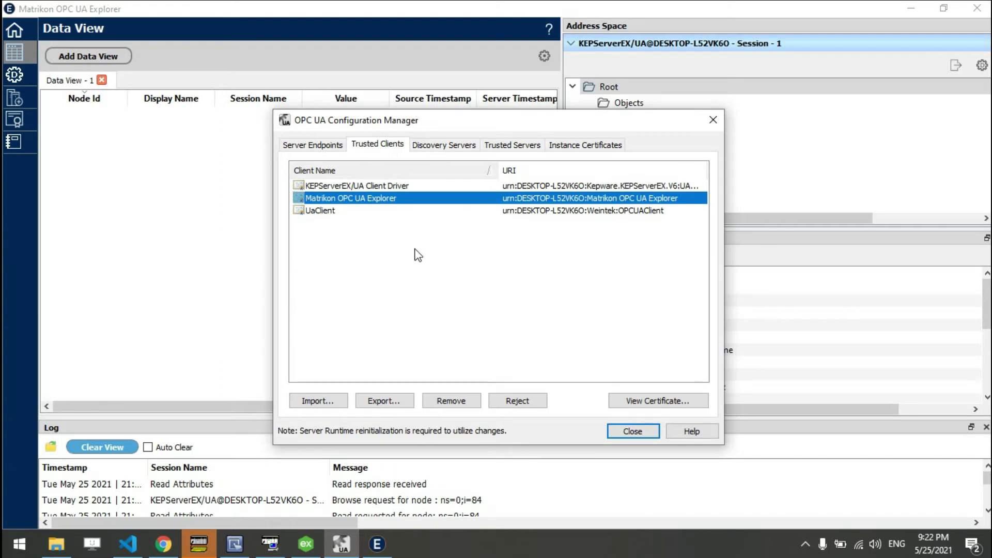
{"action": "left_click", "coordinate": [714, 122]}
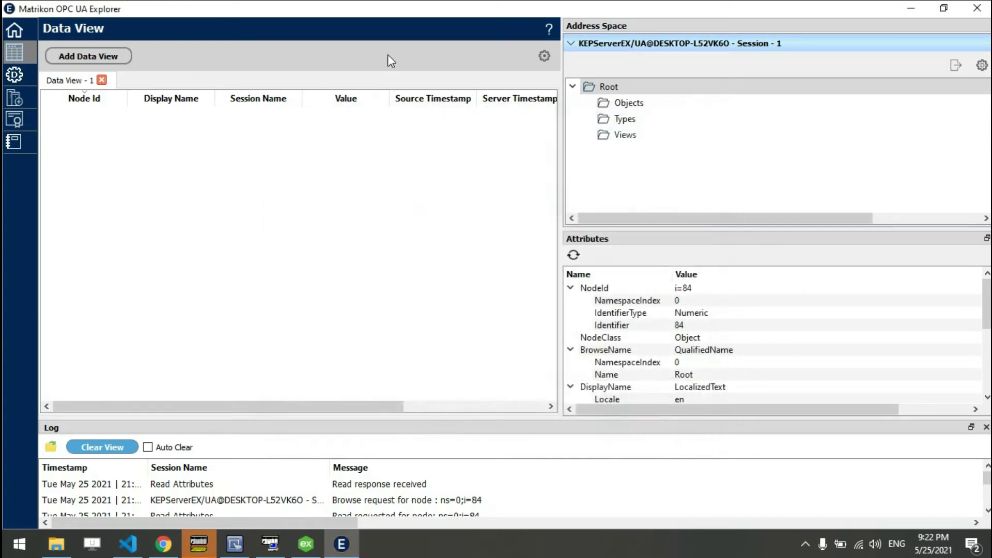
Add the buttonEmergency tag from Objects > Test_Channel > Device1 to the data view and check its value and status code
{"action": "double_click", "coordinate": [627, 105]}
{"action": "scroll", "coordinate": [646, 170], "scroll_direction": "down", "scroll_amount": 3}
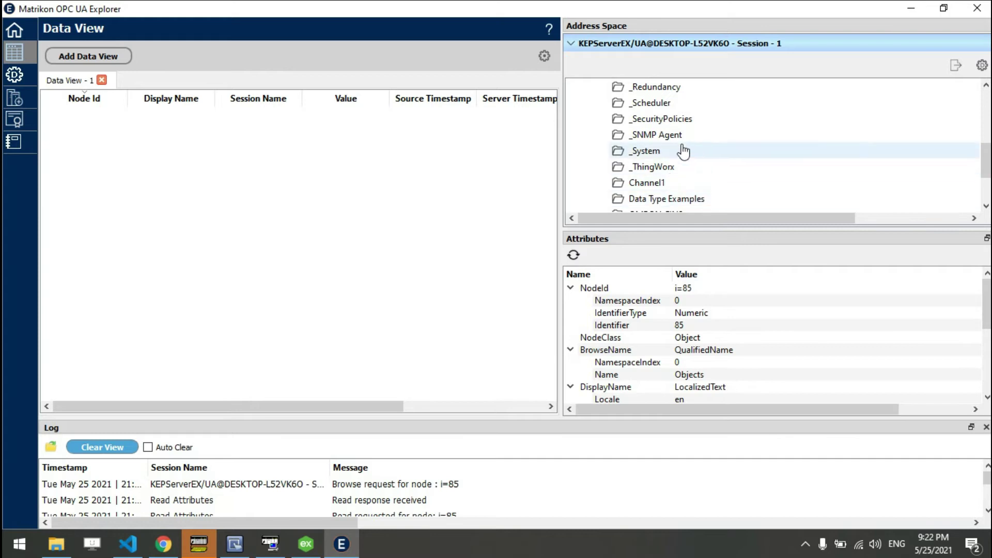
{"action": "scroll", "coordinate": [683, 139], "scroll_direction": "down", "scroll_amount": 2}
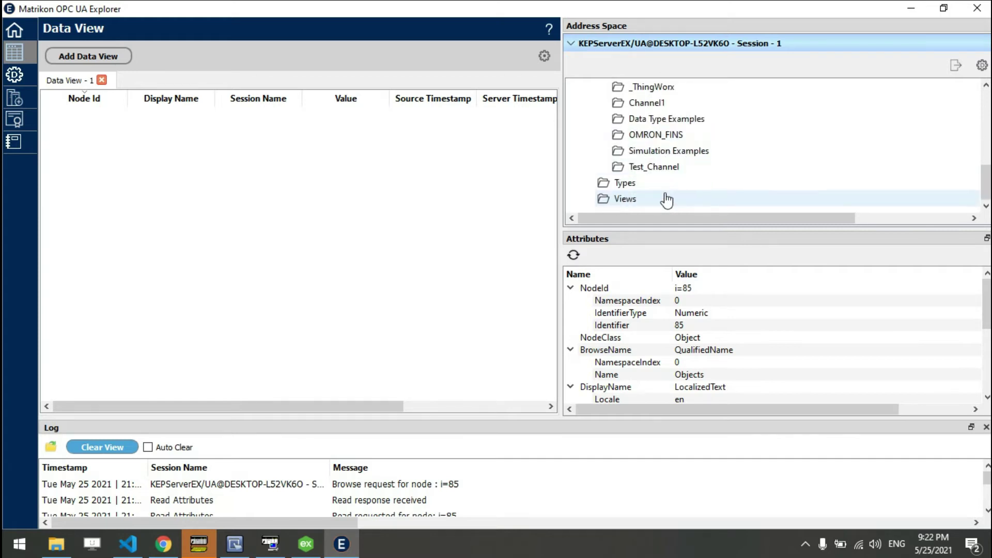
{"action": "double_click", "coordinate": [651, 167]}
{"action": "scroll", "coordinate": [670, 181], "scroll_direction": "down", "scroll_amount": 1}
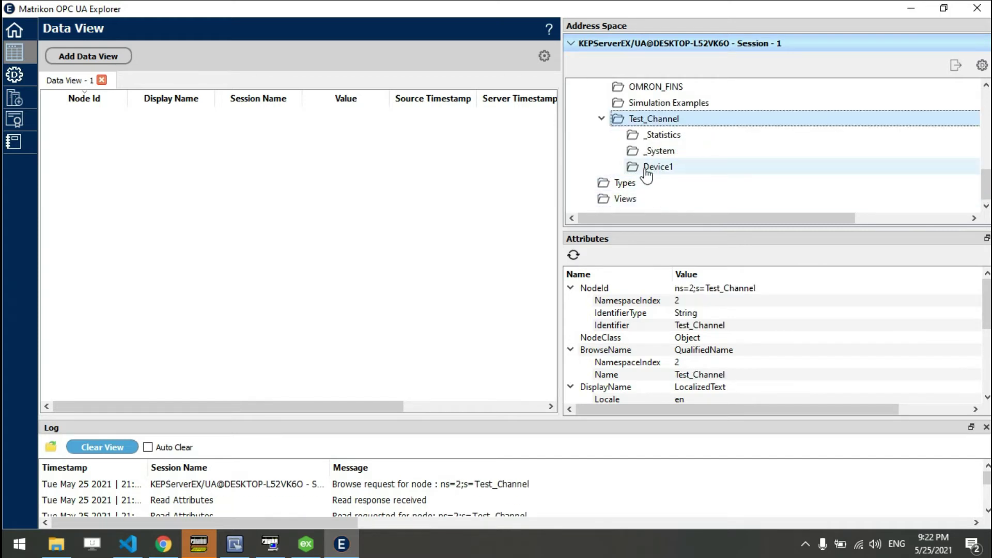
{"action": "double_click", "coordinate": [656, 167]}
{"action": "scroll", "coordinate": [671, 168], "scroll_direction": "down", "scroll_amount": 2}
{"action": "left_click_drag", "start_coordinate": [667, 171], "coordinate": [132, 206]}
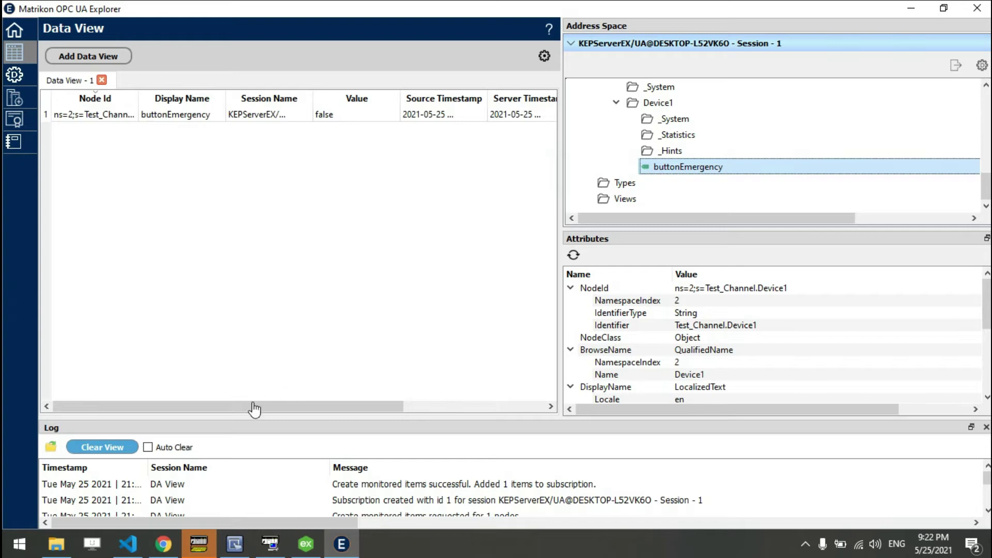
{"action": "left_click_drag", "start_coordinate": [238, 406], "coordinate": [374, 405]}
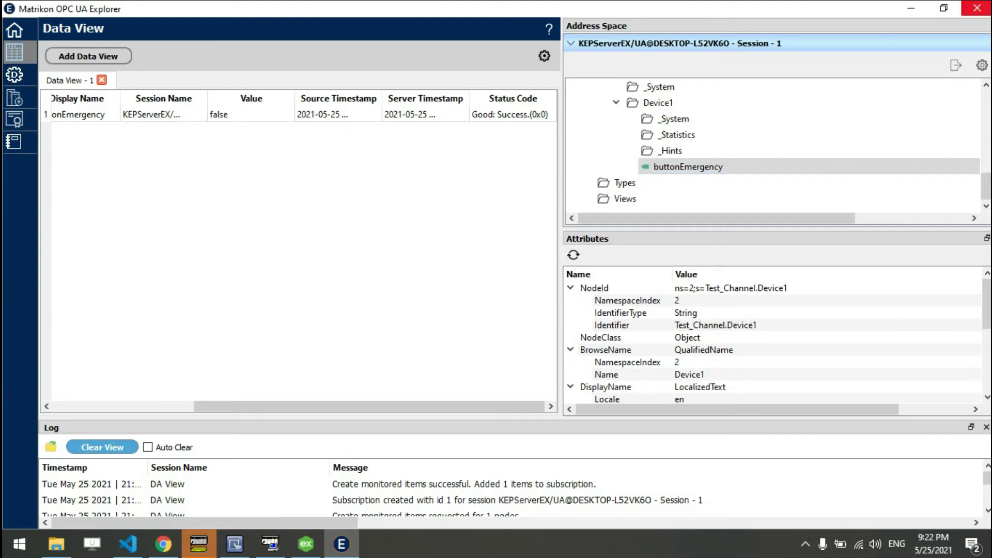
Close Matrikon OPC UA Explorer and take the simulated Scada_Project PLC offline in CX-Programmer
{"action": "left_click", "coordinate": [976, 8]}
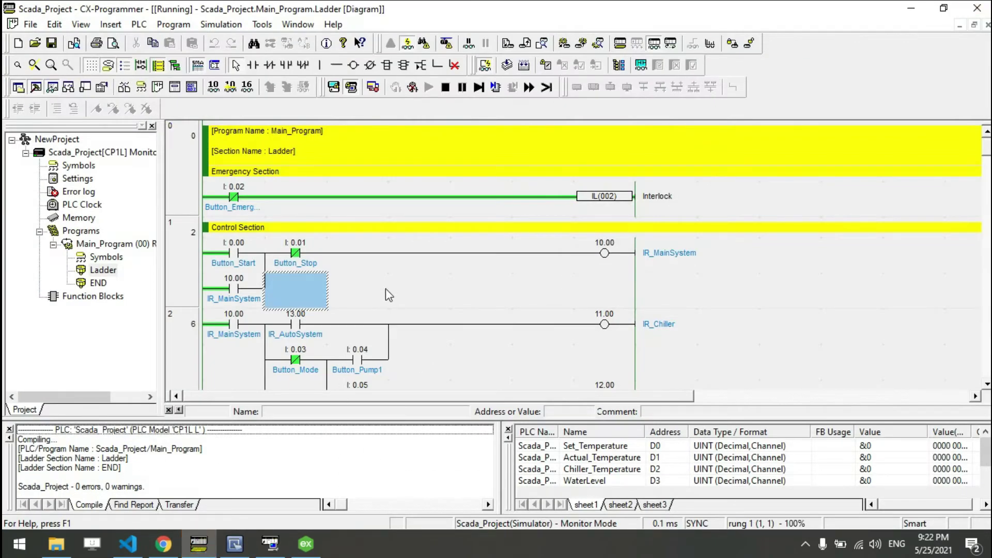
{"action": "left_click", "coordinate": [355, 268]}
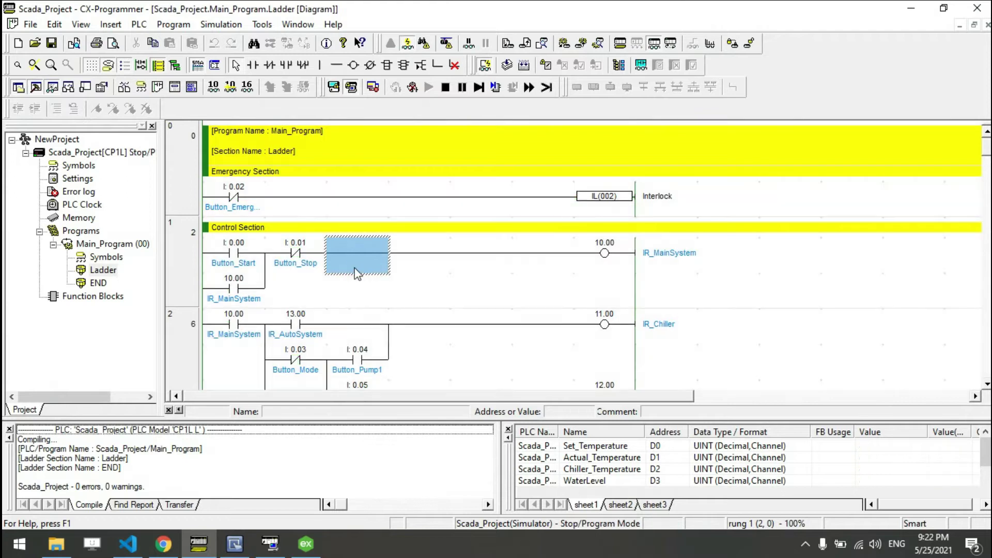
Switch to KEPServerEX Configuration and delete the Test_Channel channel
{"action": "left_click", "coordinate": [305, 548]}
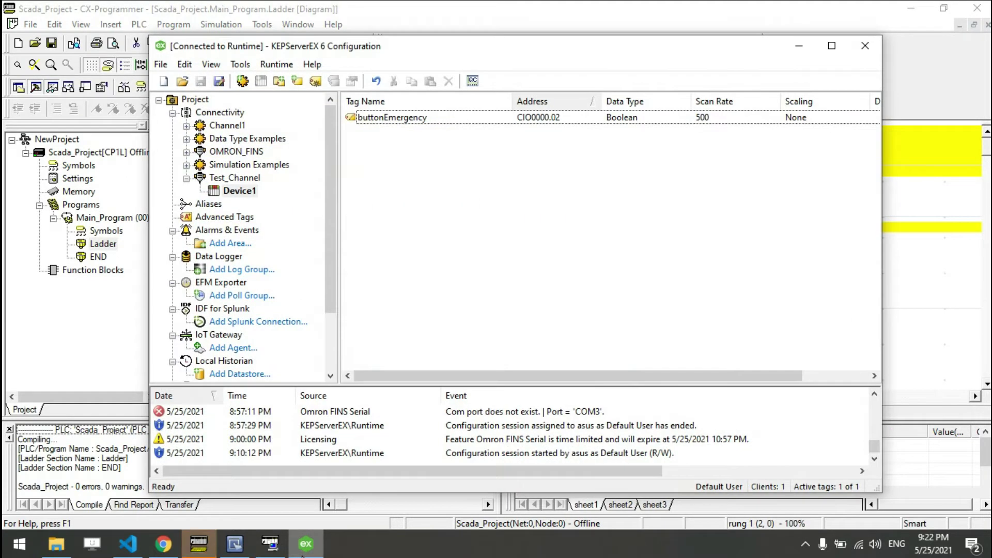
{"action": "left_click", "coordinate": [220, 179]}
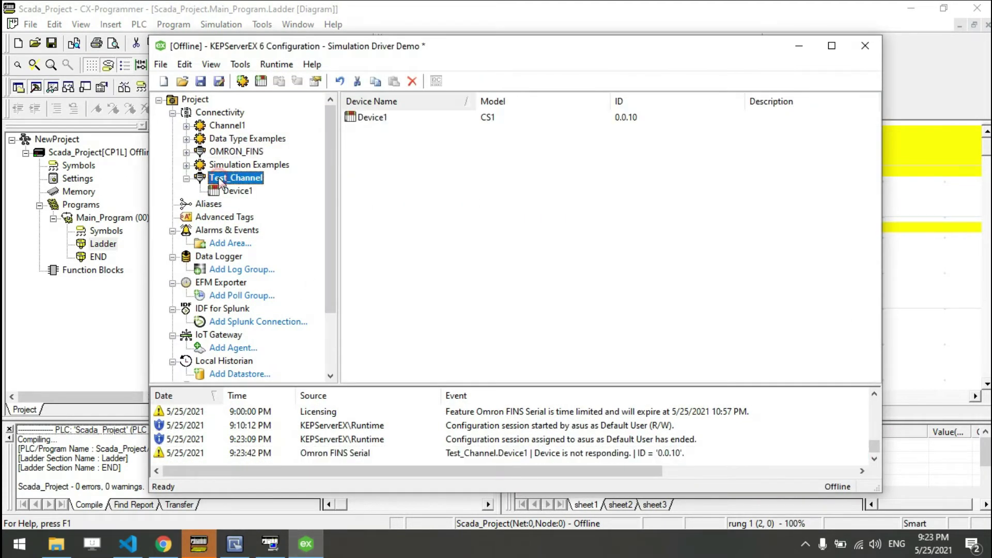
{"action": "right_click", "coordinate": [215, 180]}
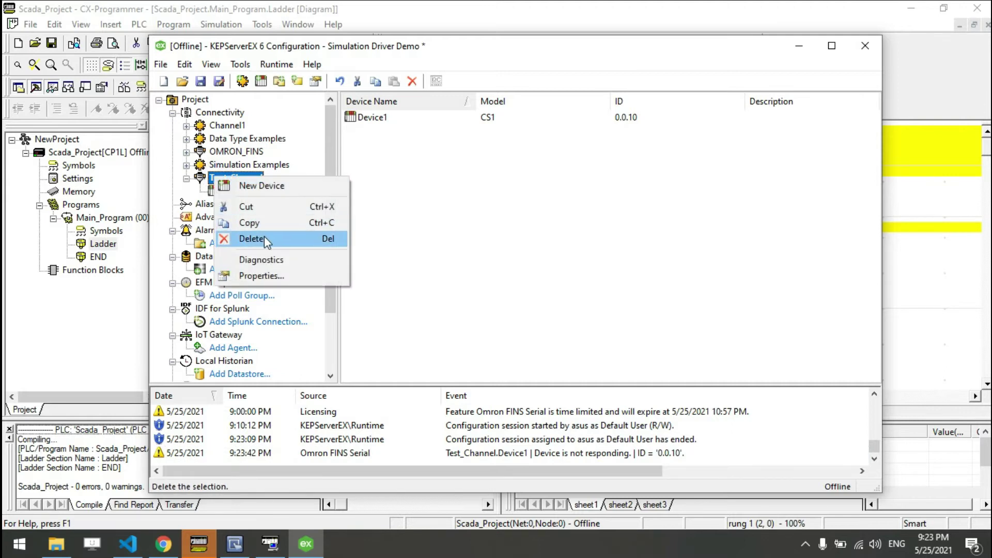
{"action": "left_click", "coordinate": [265, 238]}
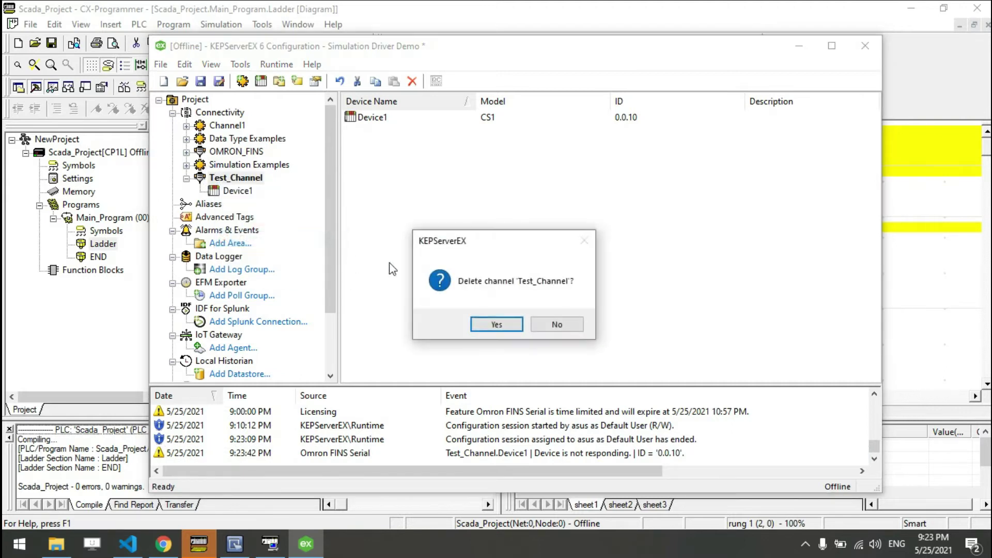
{"action": "left_click", "coordinate": [498, 323]}
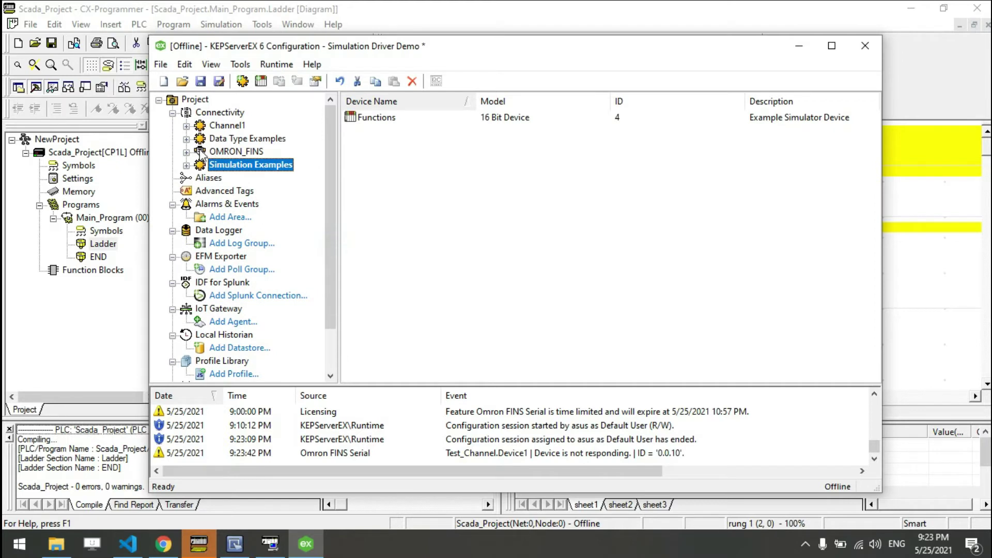
Set the COM ID of the OMRON_FINS channel's serial communications to 2 and apply the change
{"action": "double_click", "coordinate": [202, 154]}
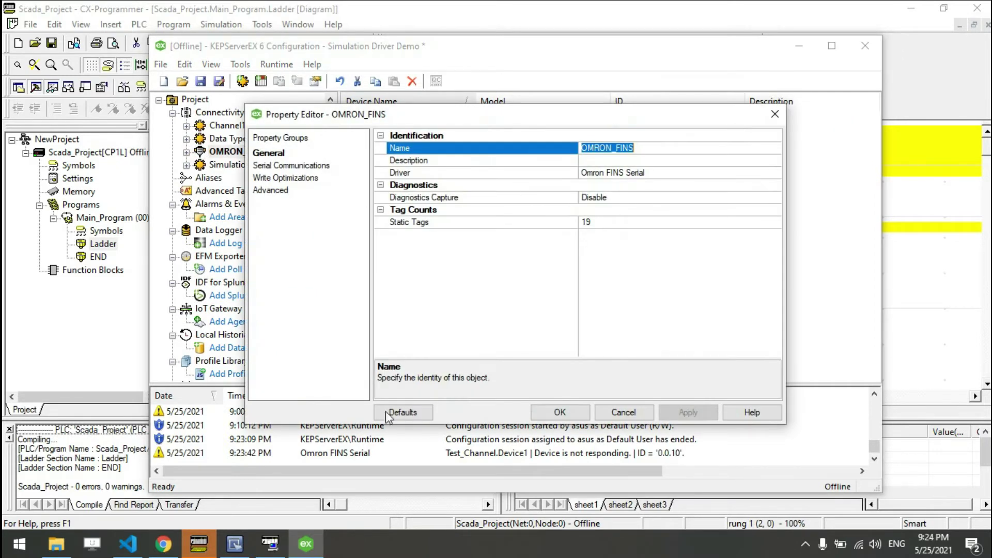
{"action": "left_click", "coordinate": [274, 165]}
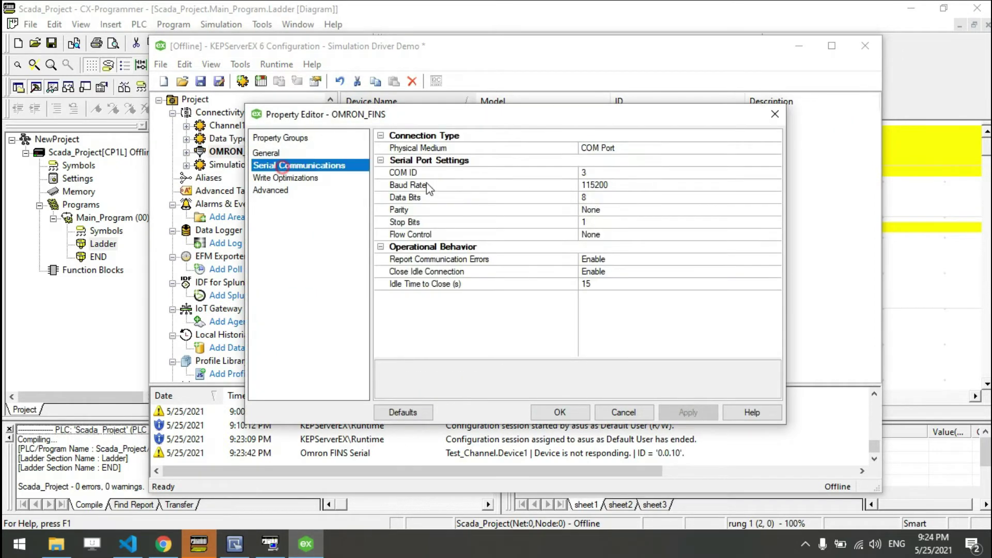
{"action": "left_click", "coordinate": [628, 173]}
{"action": "type", "text": "2"}
{"action": "left_click", "coordinate": [696, 411]}
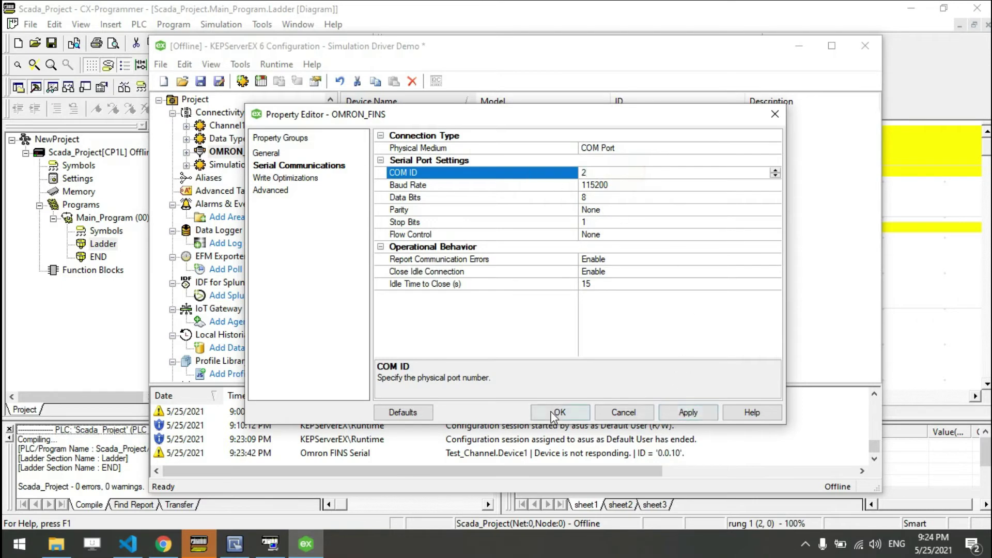
{"action": "left_click", "coordinate": [560, 412]}
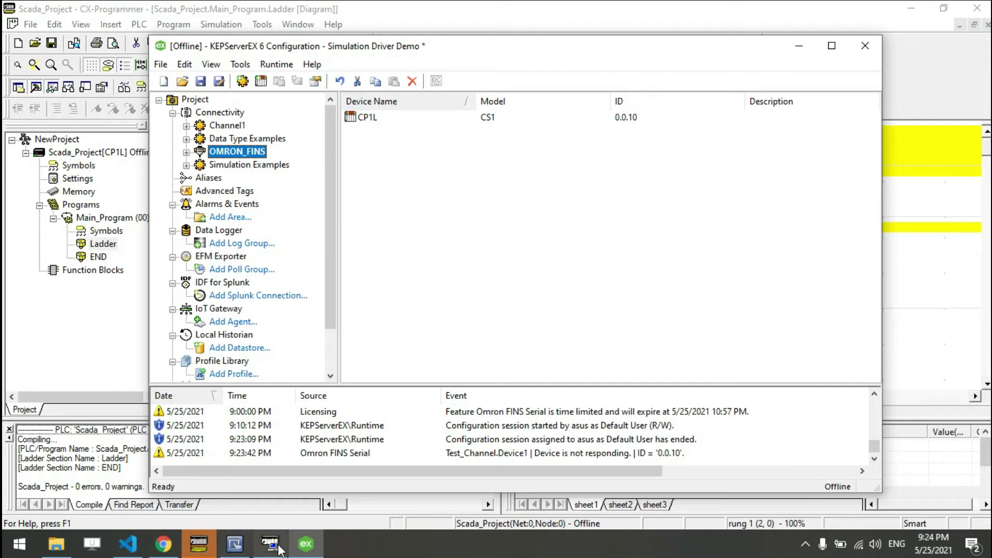
Connect KEPServerEX to the runtime and update the runtime with the loaded project
{"action": "left_click", "coordinate": [276, 65]}
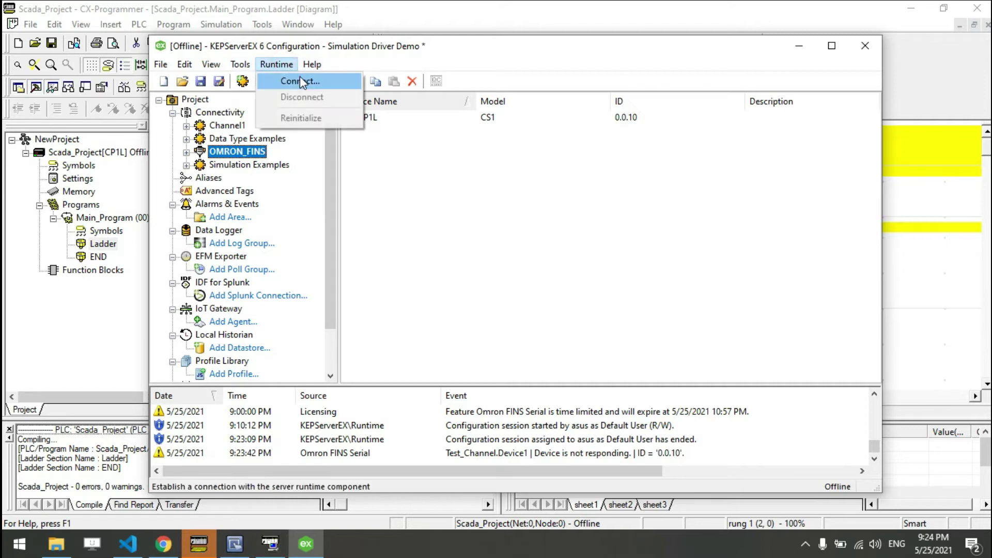
{"action": "left_click", "coordinate": [299, 78]}
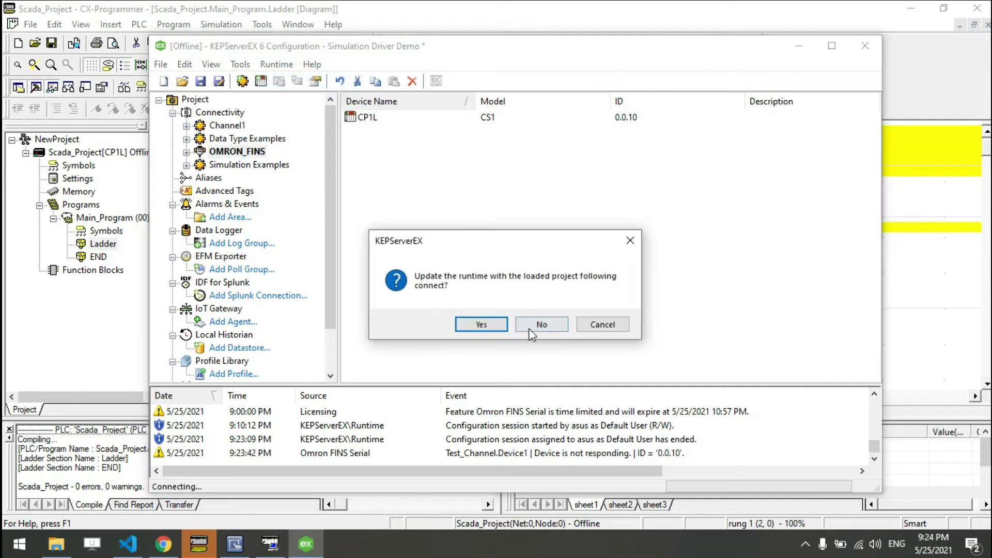
{"action": "left_click", "coordinate": [484, 320]}
{"action": "left_click", "coordinate": [509, 325]}
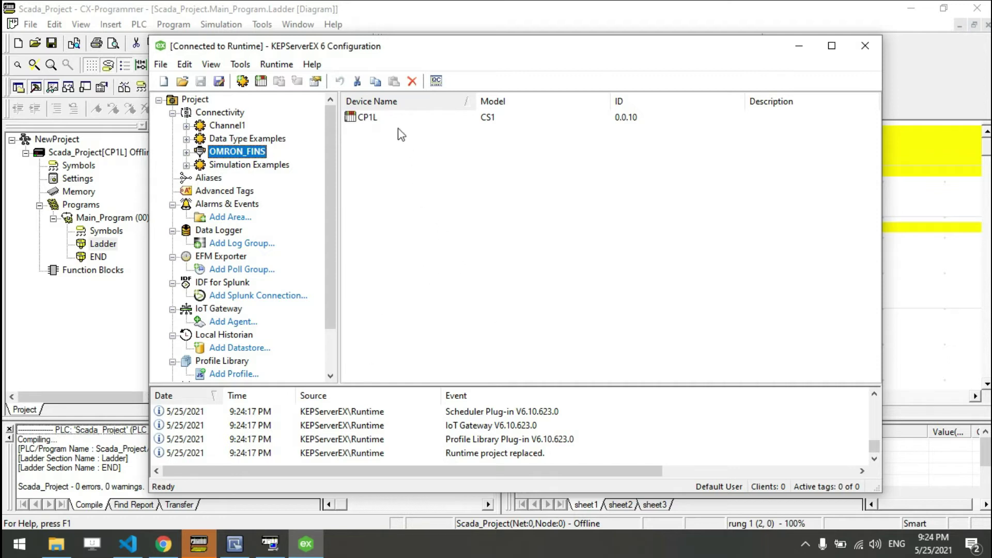
Switch to CX-Simulator and connect its virtual Controller Link communications unit at network 0, node 100, machine address 18
{"action": "left_click", "coordinate": [88, 310]}
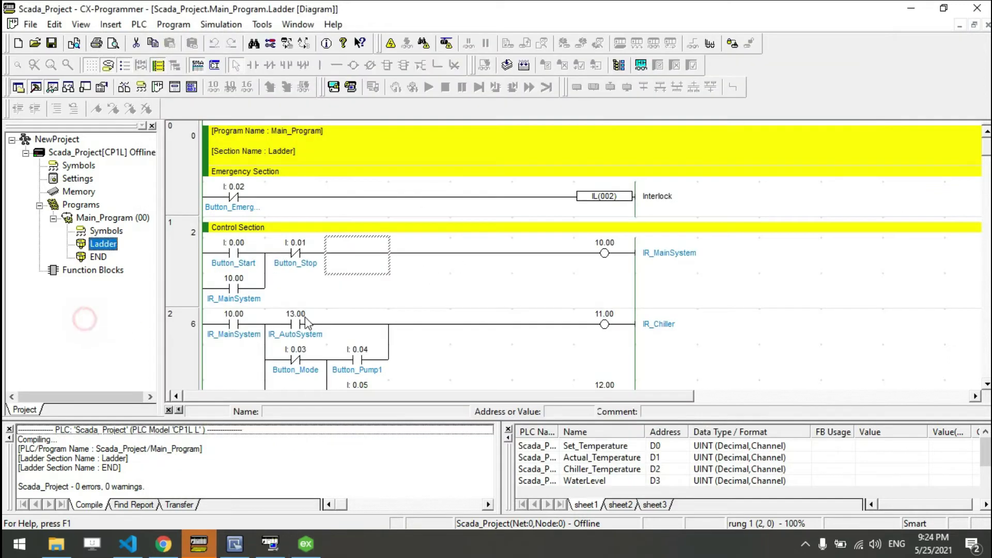
{"action": "left_click", "coordinate": [352, 323]}
{"action": "left_click", "coordinate": [270, 543]}
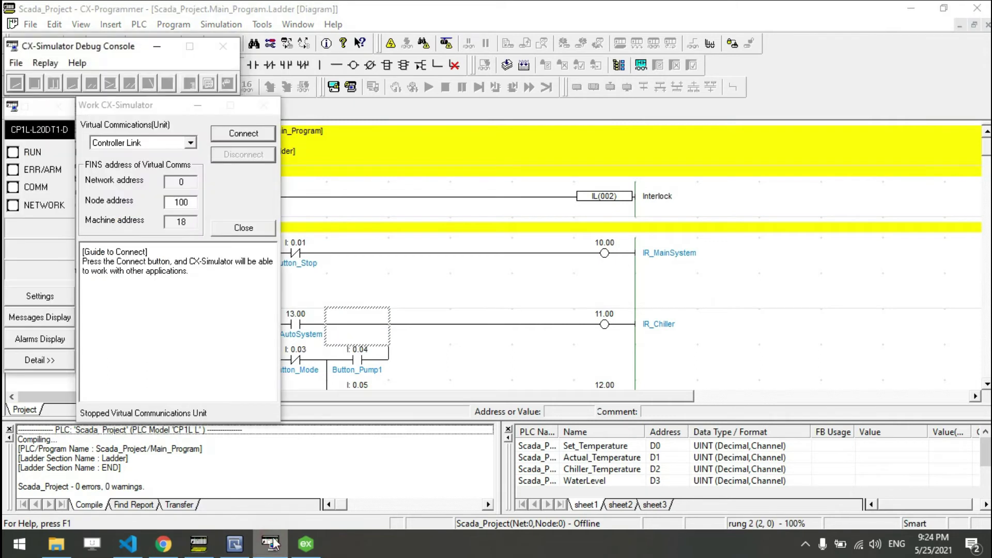
{"action": "left_click", "coordinate": [239, 133]}
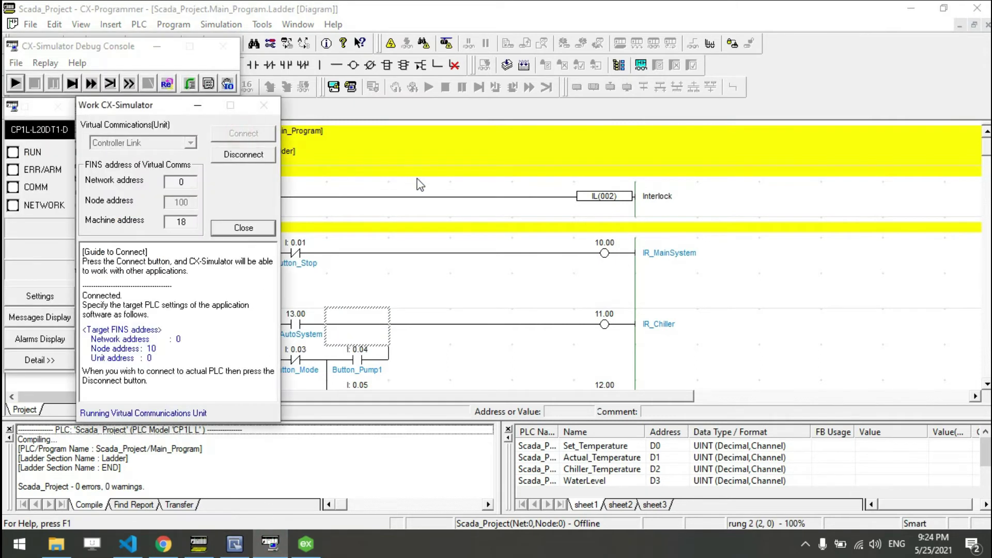
Select the CP1L device in KEPServerEX, then return to CX-Programmer and bring the Scada_Project simulator online in Monitor mode
{"action": "left_click", "coordinate": [320, 549]}
{"action": "left_click", "coordinate": [368, 118]}
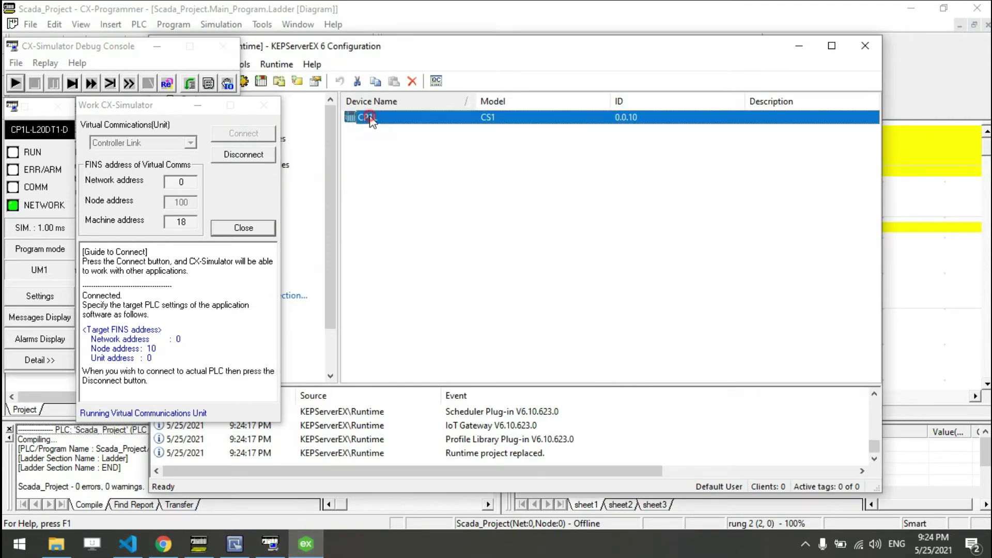
{"action": "left_click", "coordinate": [437, 8]}
{"action": "left_click", "coordinate": [425, 313]}
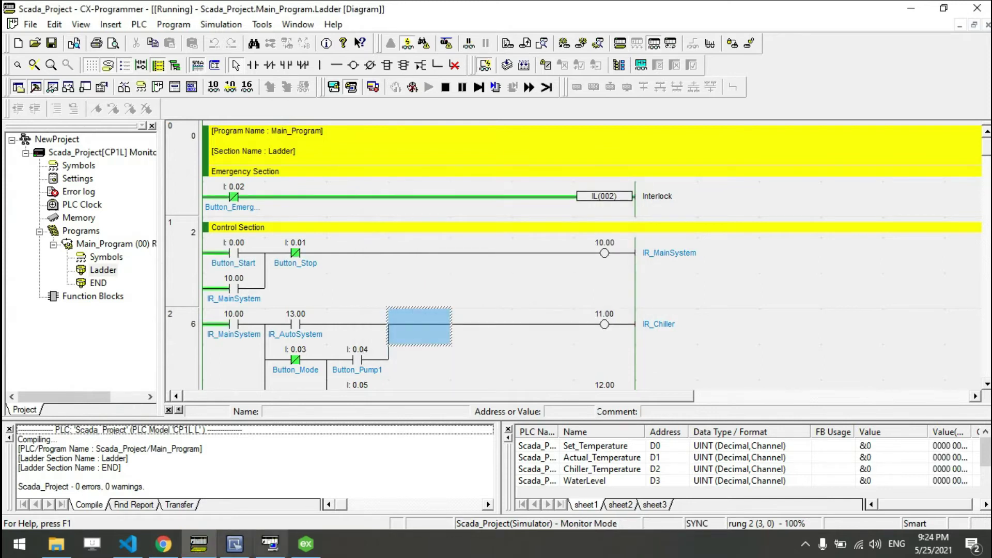
Launch OPC Quick Client from KEPServerEX and display the tags of the OMRON_FINS.CP1L group
{"action": "key", "text": "alt+Tab"}
{"action": "left_click", "coordinate": [240, 64]}
{"action": "left_click", "coordinate": [303, 101]}
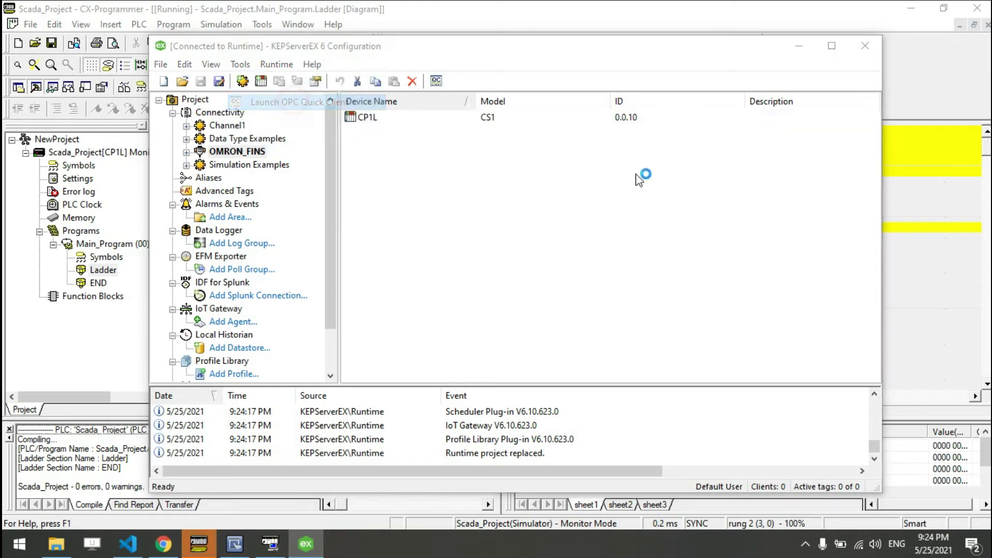
{"action": "scroll", "coordinate": [388, 209], "scroll_direction": "down", "scroll_amount": 3}
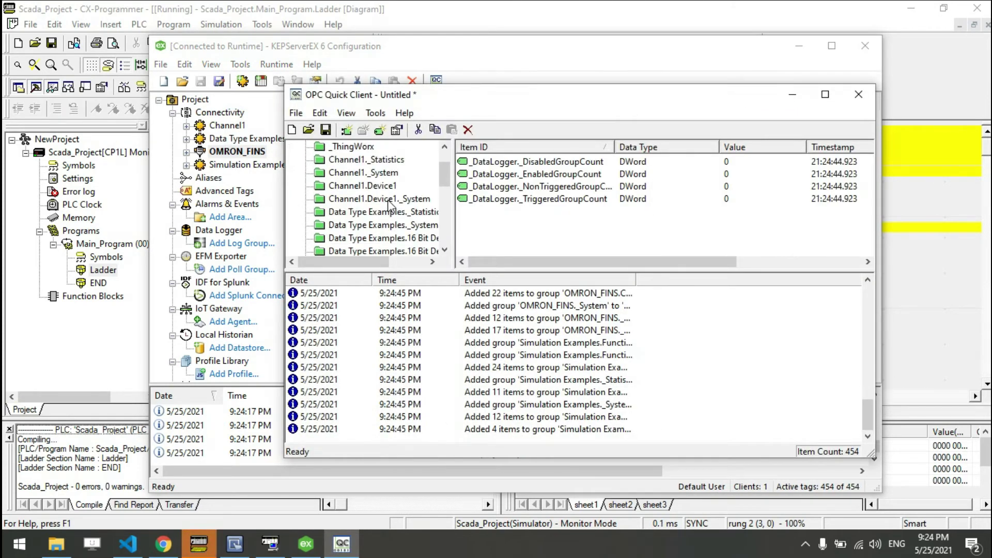
{"action": "scroll", "coordinate": [388, 209], "scroll_direction": "down", "scroll_amount": 3}
{"action": "left_click", "coordinate": [398, 199]}
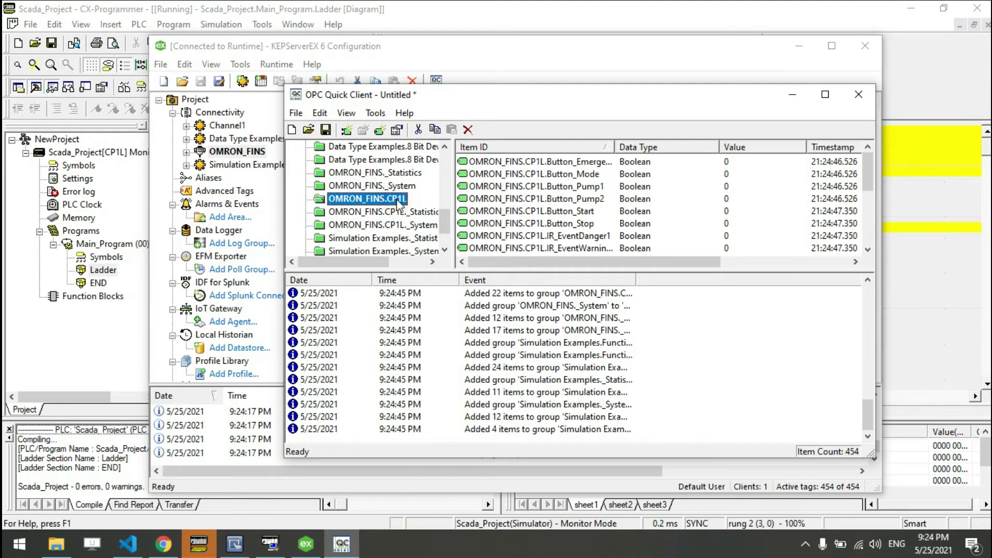
{"action": "scroll", "coordinate": [608, 211], "scroll_direction": "up", "scroll_amount": 2}
Return to CX-Programmer and switch on the Button_Emergency contact at 0.02 in the Emergency Section rung
{"action": "left_click", "coordinate": [914, 246]}
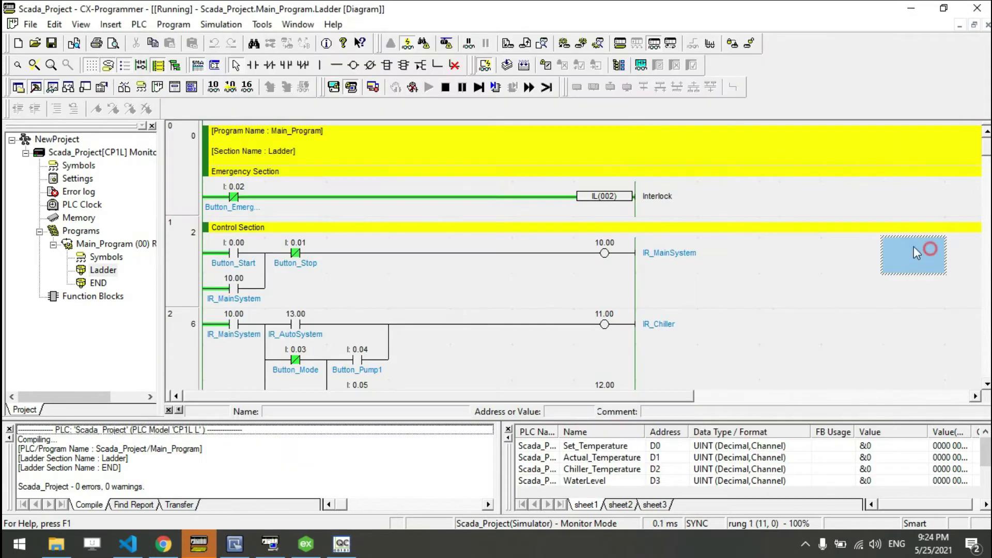
{"action": "left_click", "coordinate": [250, 201]}
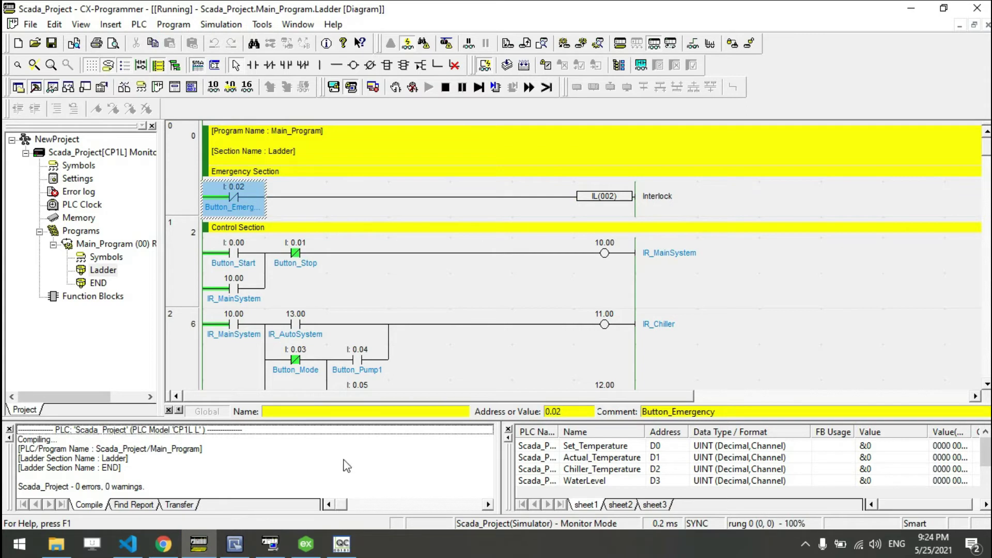
Switch Button_Emergency at 0.02 off in CX-Programmer, checking its tag in OPC Quick Client before and after, and close the client without saving
{"action": "left_click", "coordinate": [353, 546]}
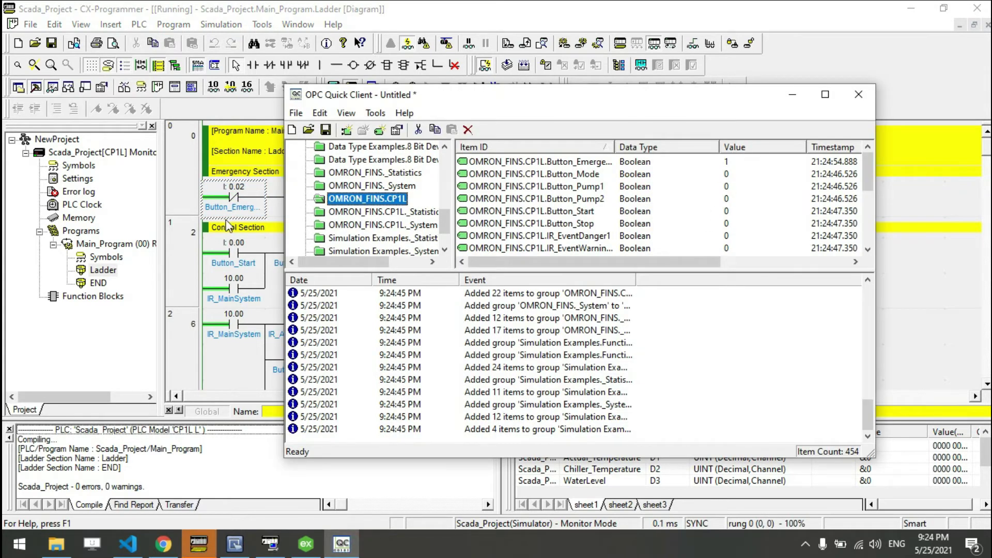
{"action": "left_click", "coordinate": [239, 196]}
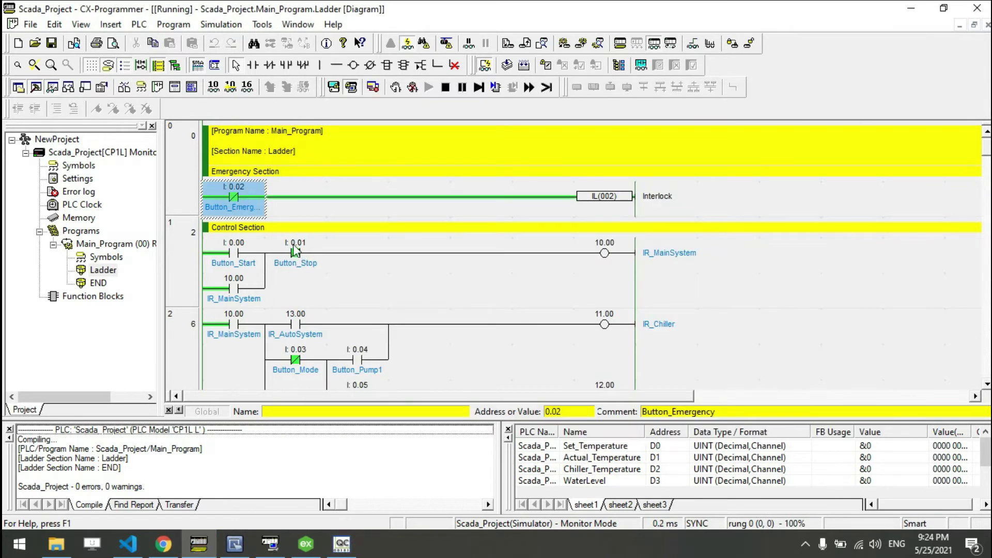
{"action": "left_click", "coordinate": [342, 545]}
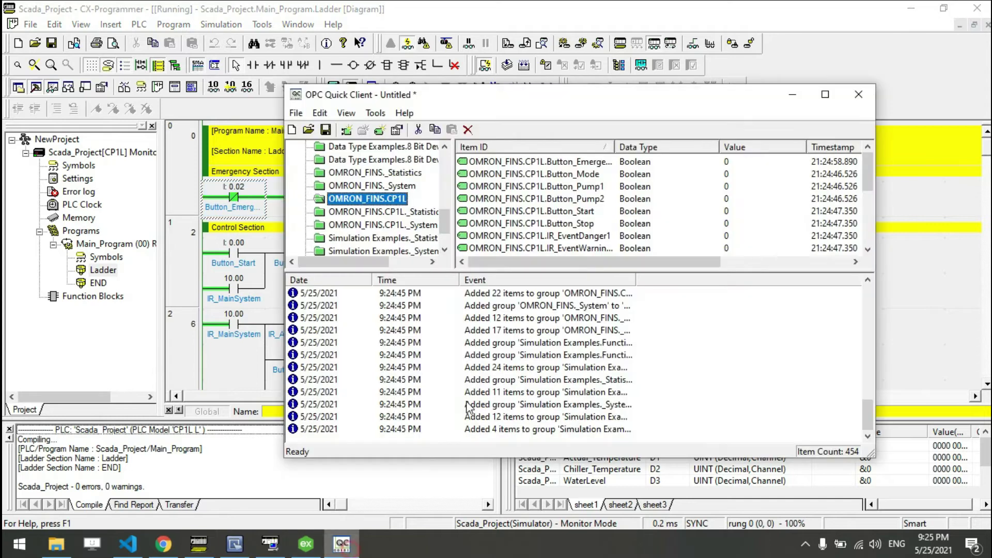
{"action": "left_click", "coordinate": [859, 94]}
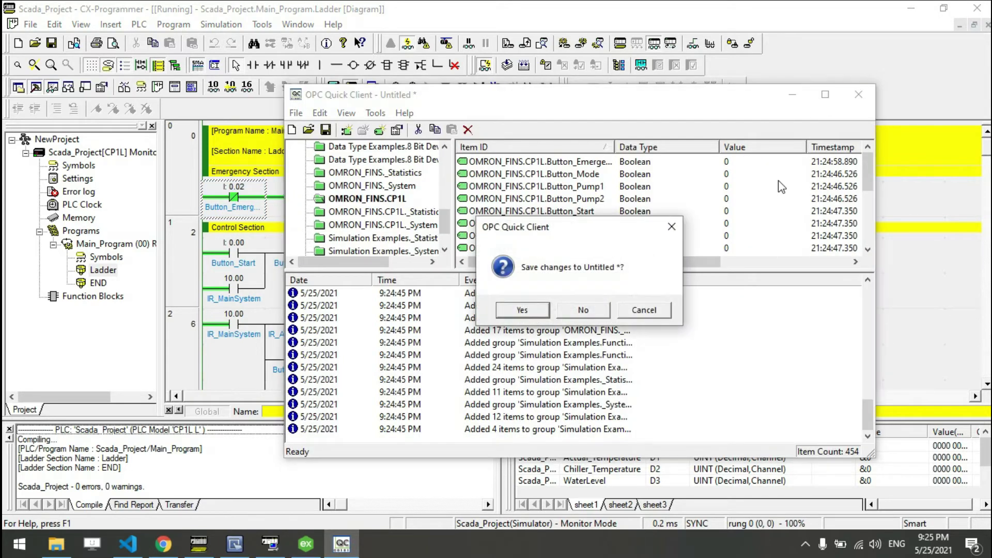
{"action": "left_click", "coordinate": [590, 314]}
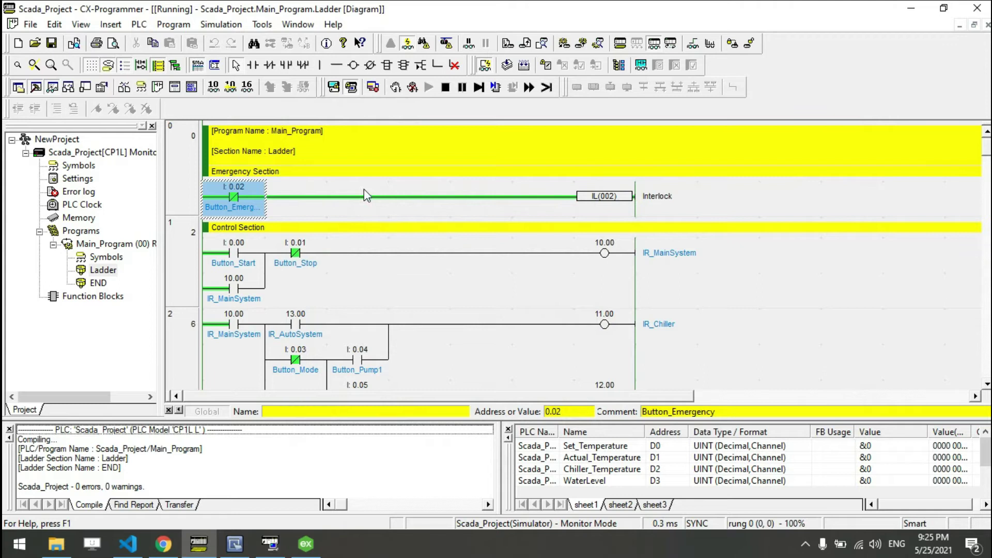
Switch to EasyBuilder Pro and review the Main, Event Display and Trend Display windows of the AC project, closing the two display windows
{"action": "left_click", "coordinate": [233, 552]}
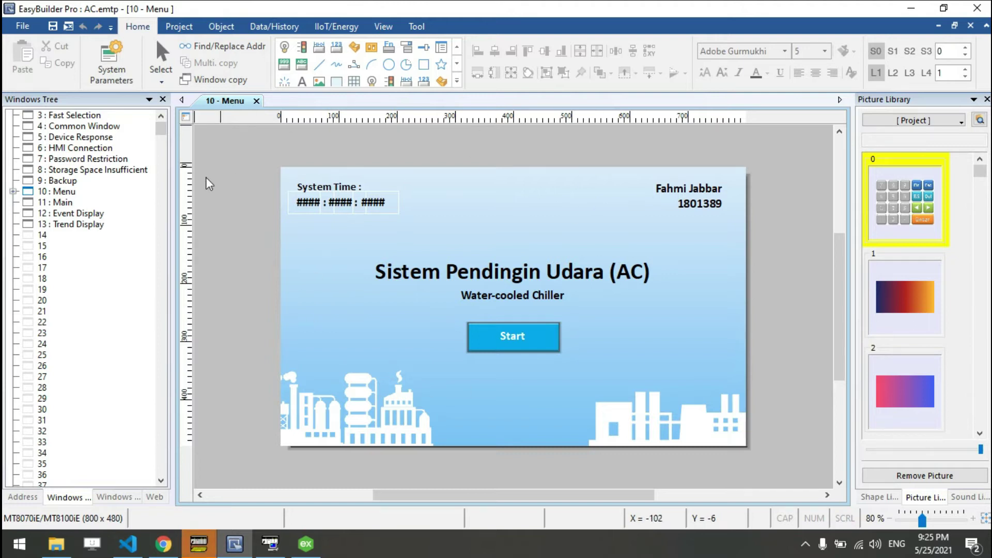
{"action": "double_click", "coordinate": [56, 204]}
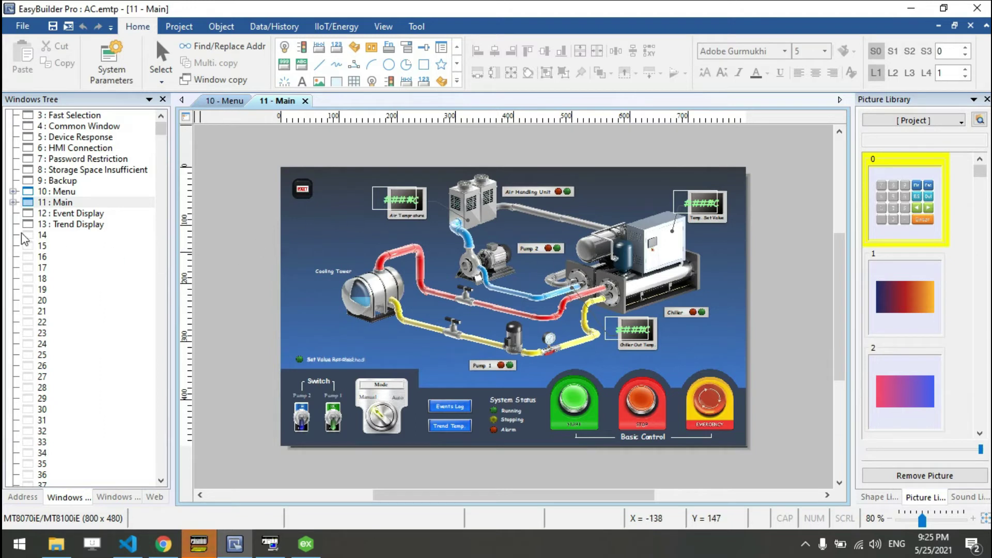
{"action": "double_click", "coordinate": [30, 214]}
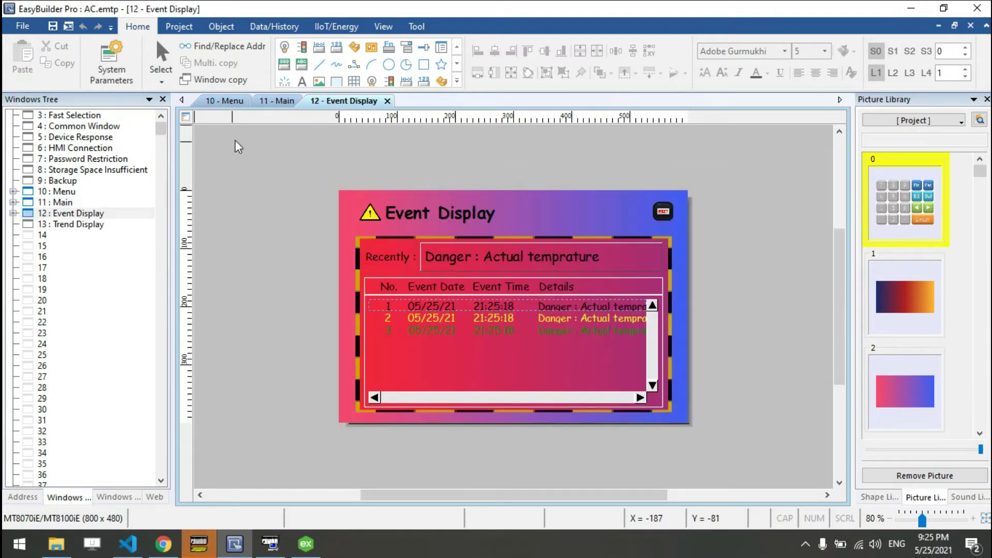
{"action": "left_click", "coordinate": [387, 100]}
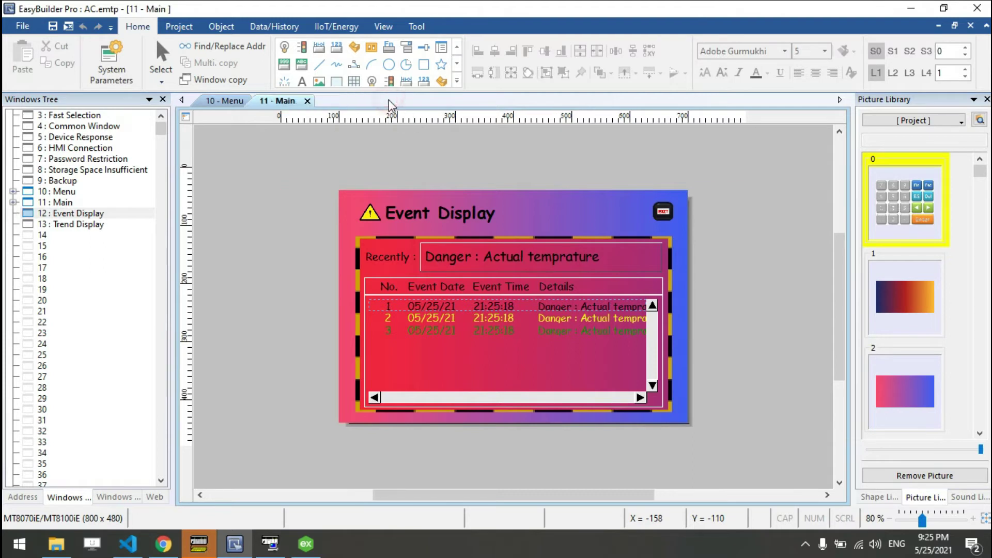
{"action": "double_click", "coordinate": [31, 213]}
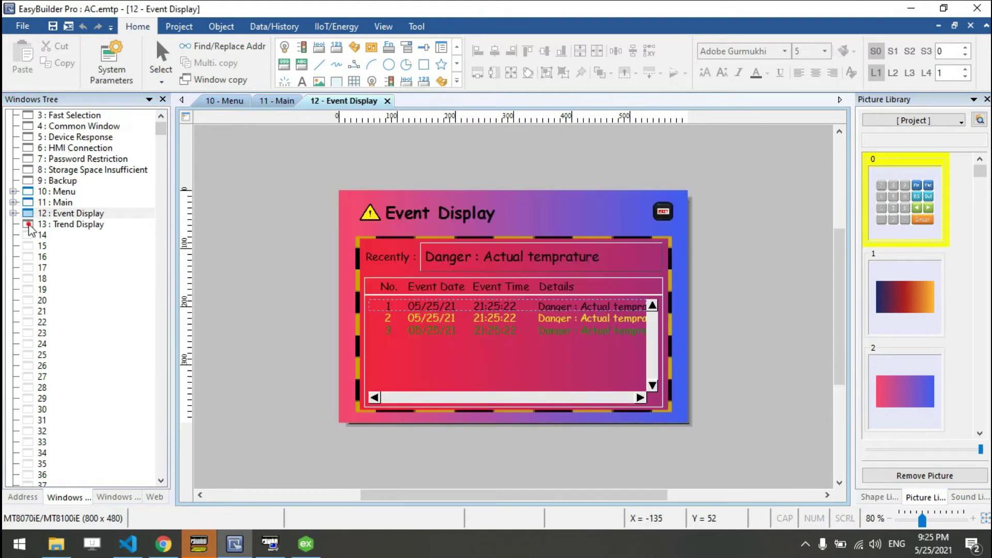
{"action": "double_click", "coordinate": [32, 224]}
{"action": "left_click", "coordinate": [472, 101]}
{"action": "left_click", "coordinate": [392, 101]}
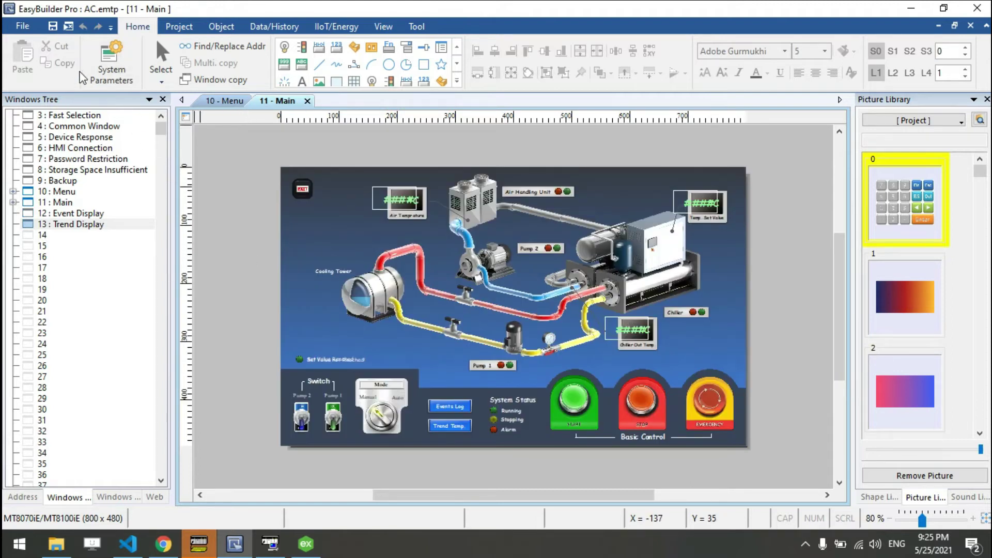
Delete the existing OPC UA Client device from the device list in the system parameters
{"action": "left_click", "coordinate": [124, 74]}
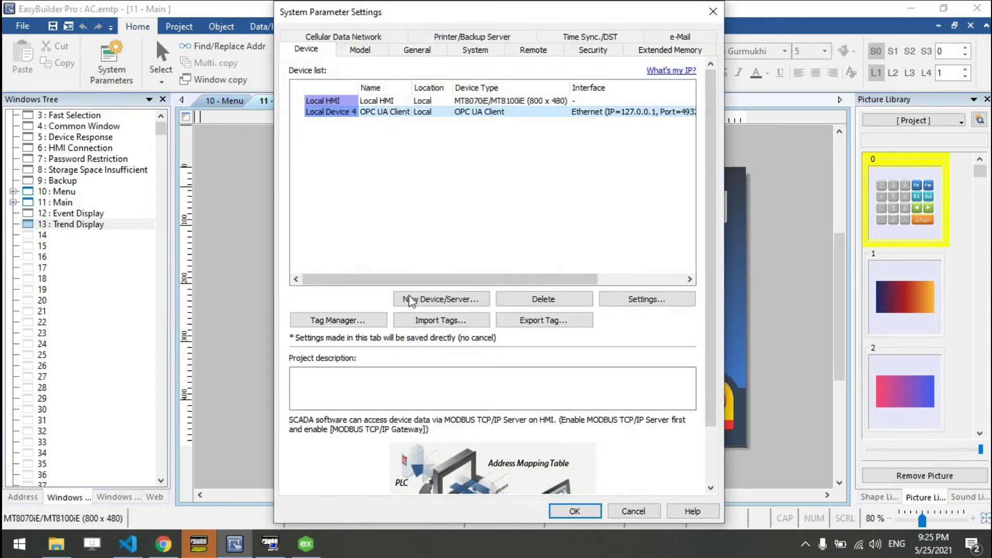
{"action": "left_click", "coordinate": [563, 300]}
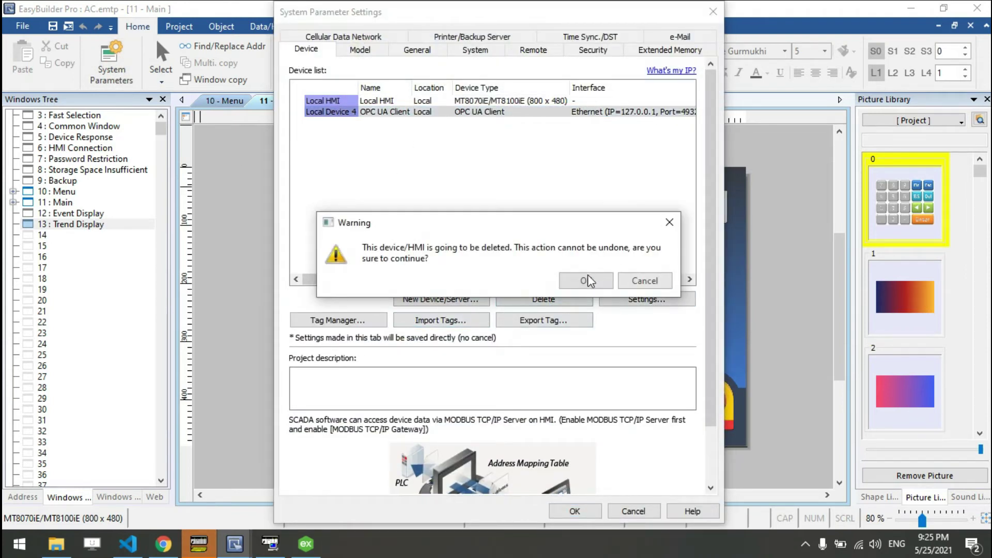
{"action": "left_click", "coordinate": [587, 280]}
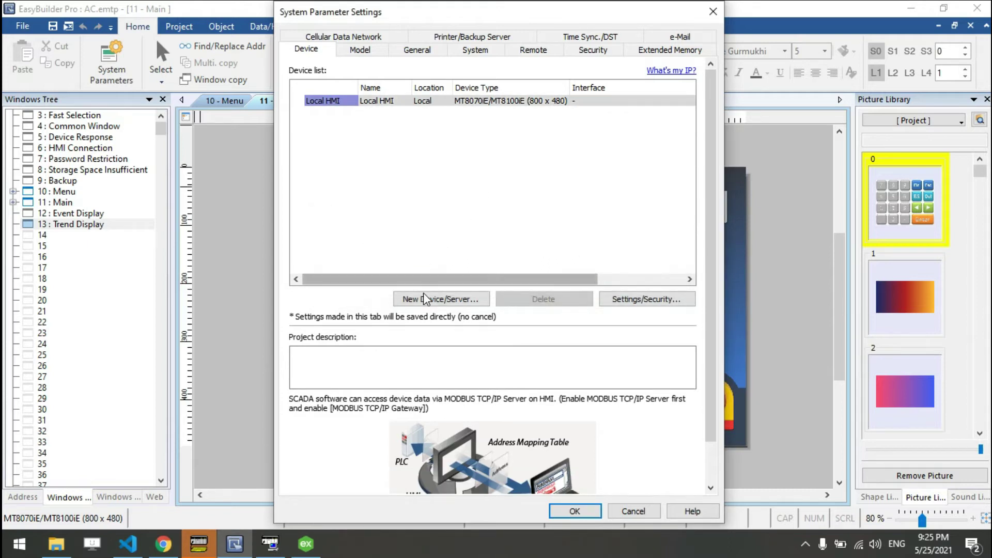
{"action": "left_click", "coordinate": [432, 303]}
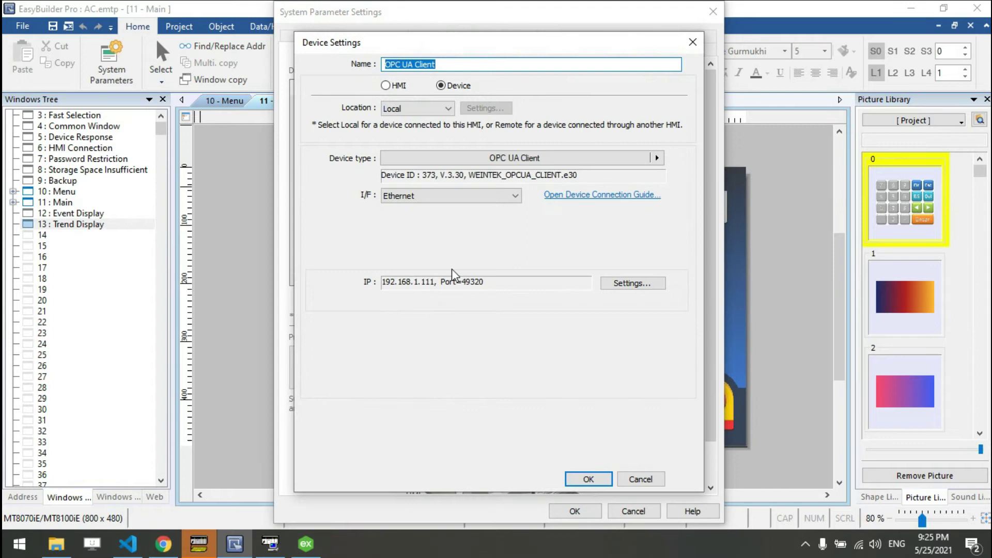
{"action": "left_click", "coordinate": [693, 42]}
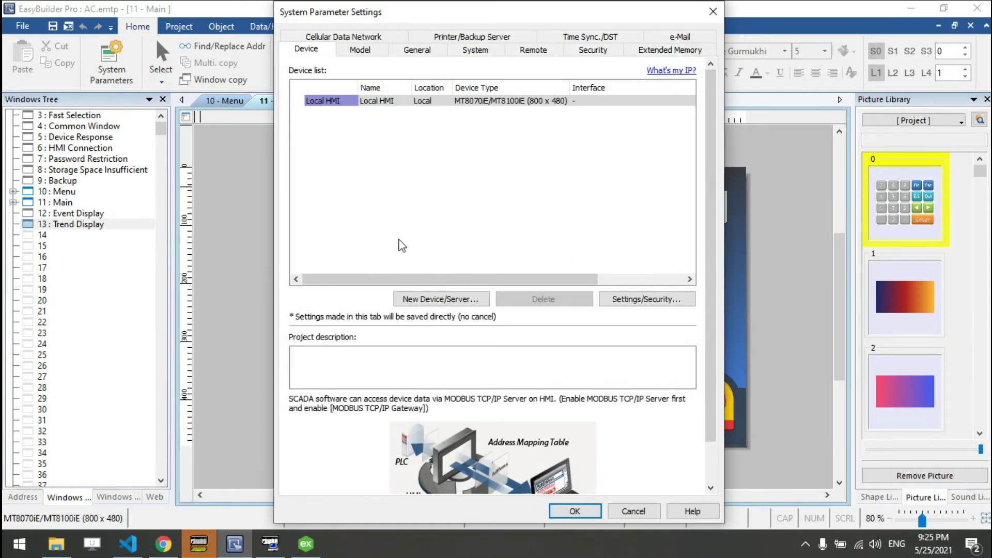
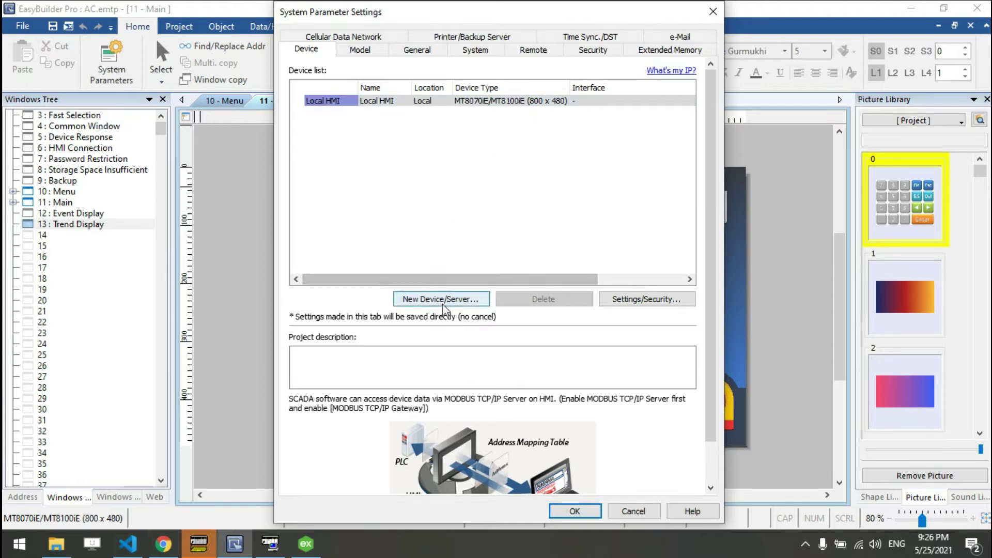
Start a new device of type OPC UA Client from the OPC UA manufacturer group and open its IP address settings
{"action": "left_click", "coordinate": [417, 304]}
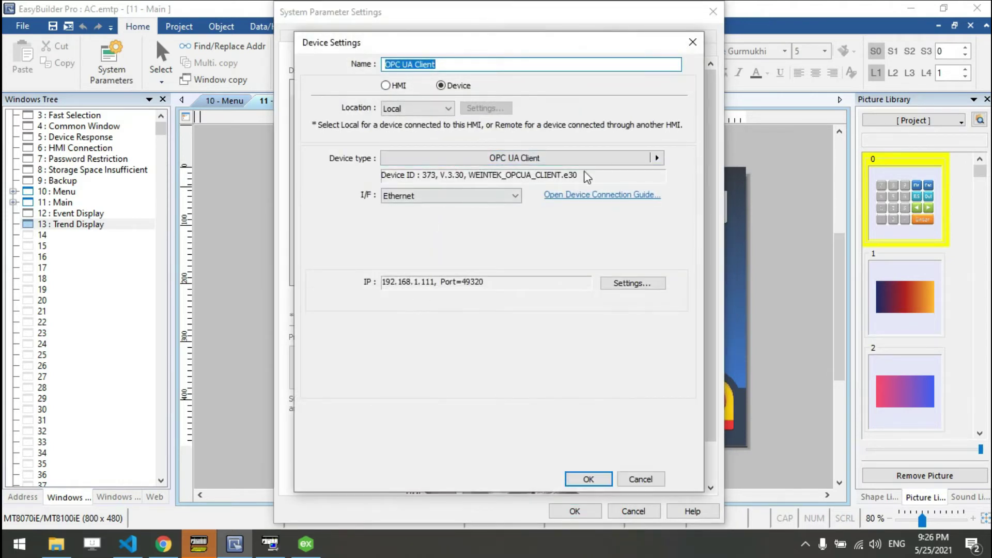
{"action": "left_click", "coordinate": [657, 158]}
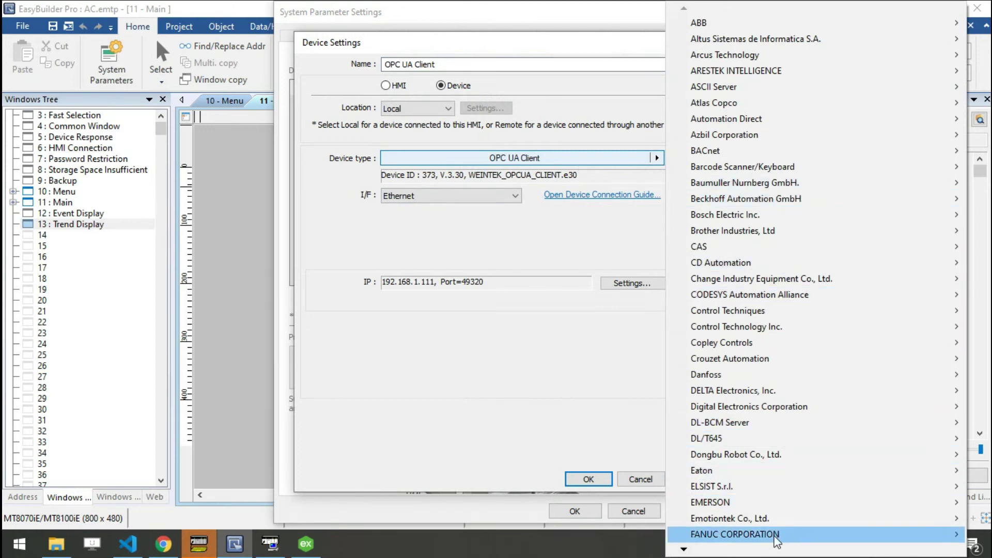
{"action": "mouse_move", "coordinate": [683, 549]}
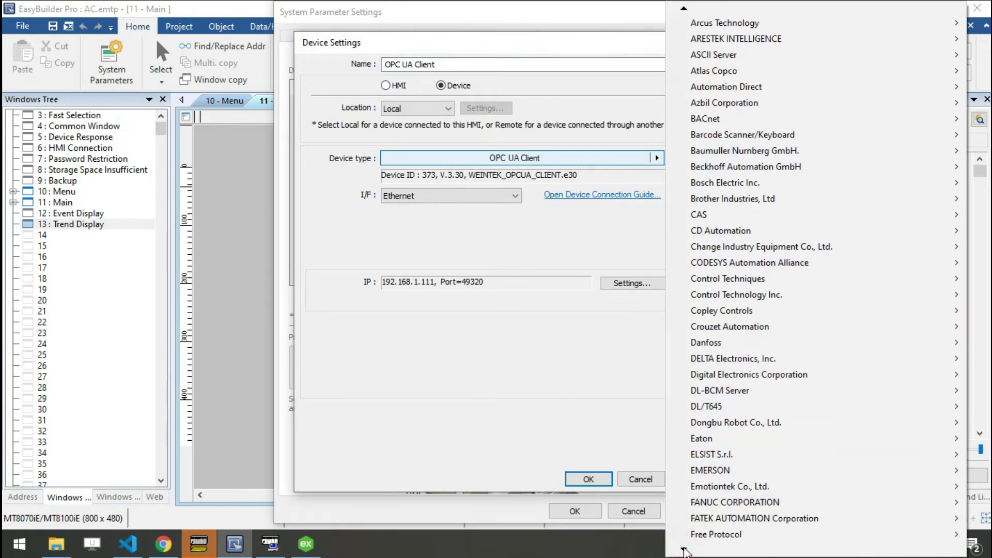
{"action": "left_click", "coordinate": [687, 549]}
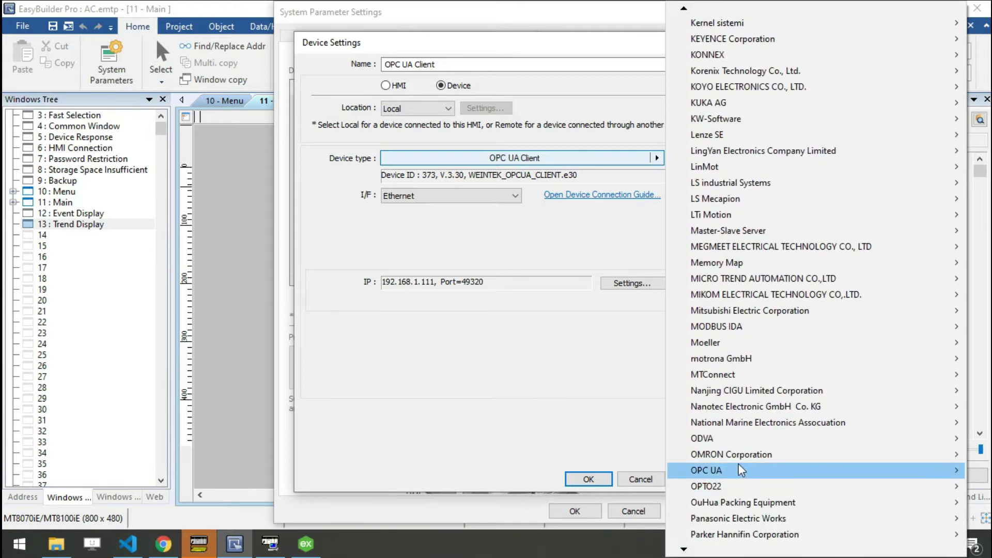
{"action": "mouse_move", "coordinate": [739, 468]}
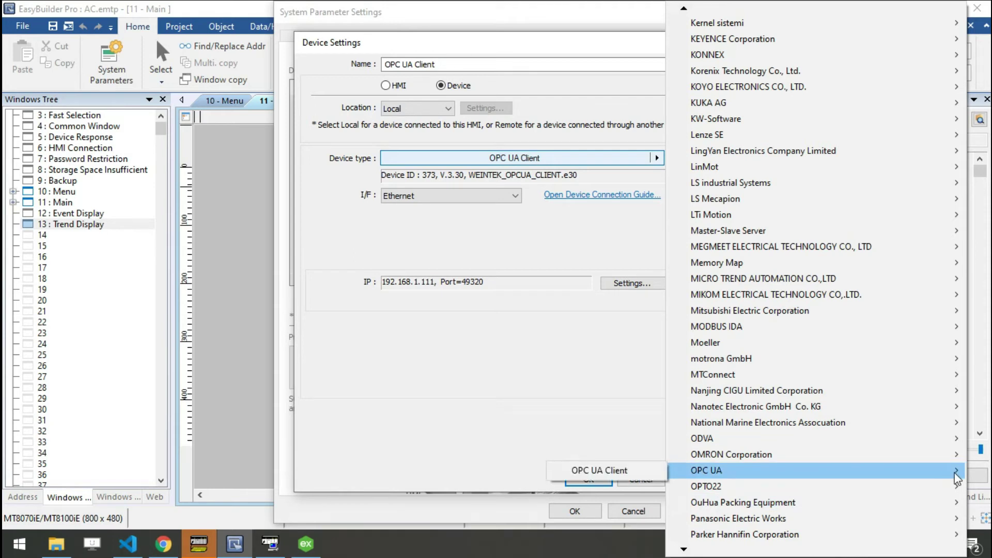
{"action": "left_click", "coordinate": [634, 471]}
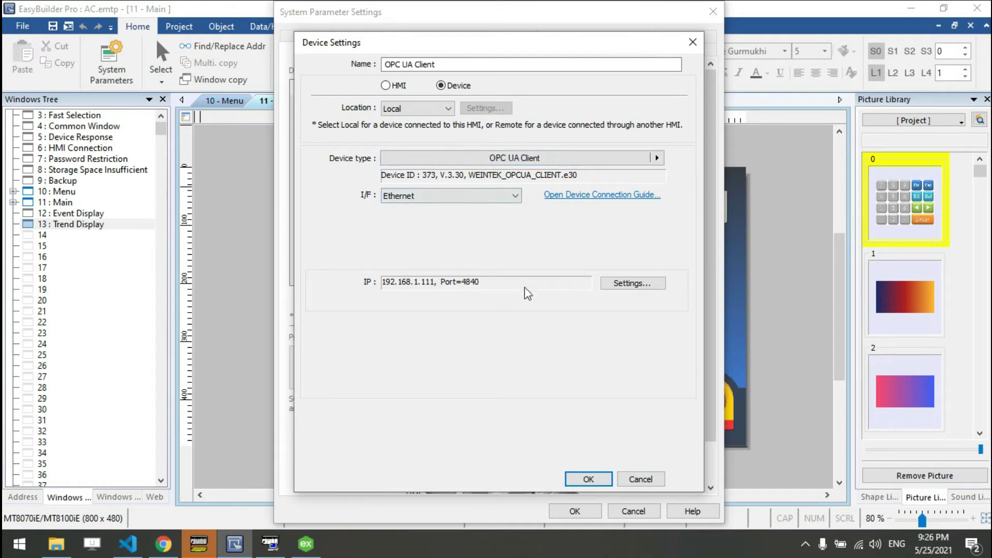
{"action": "left_click", "coordinate": [629, 282]}
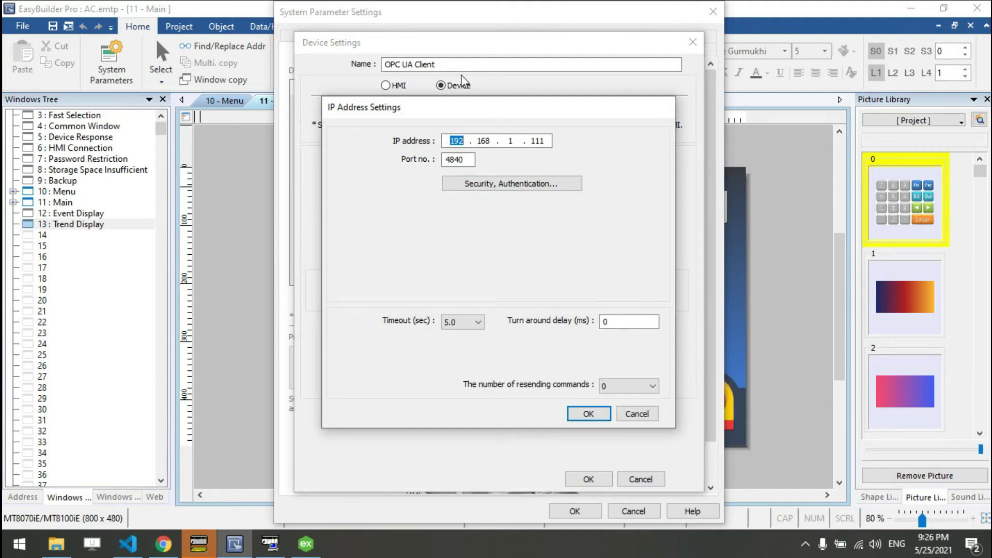
Open KEPServerEX's OPC UA Configuration Manager and read the server endpoint's address and port
{"action": "left_click", "coordinate": [805, 543]}
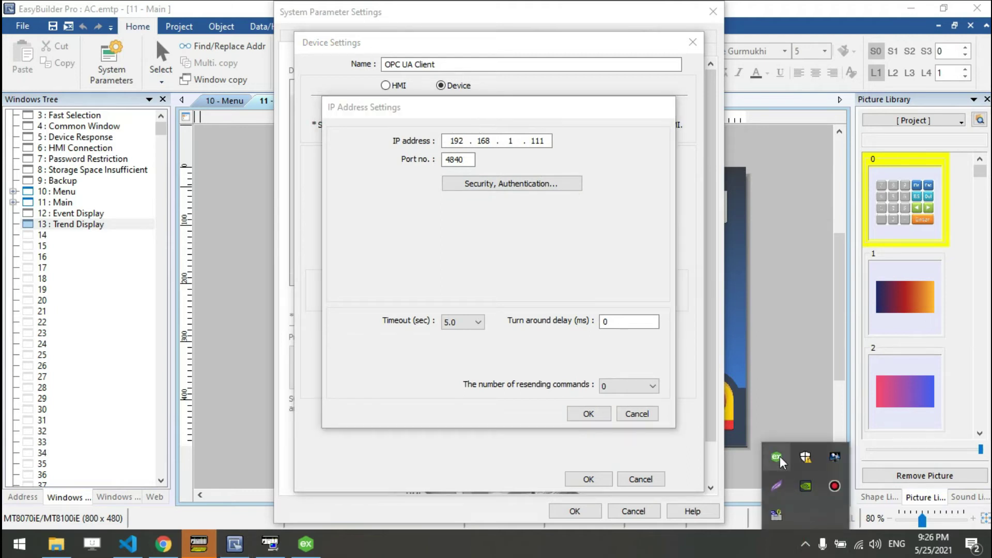
{"action": "right_click", "coordinate": [778, 458]}
{"action": "left_click", "coordinate": [846, 337]}
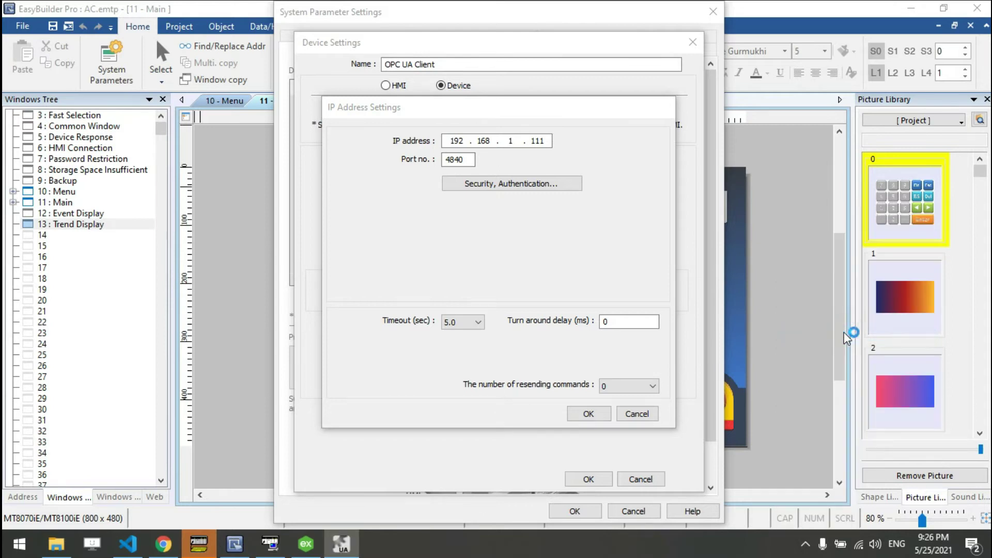
{"action": "left_click", "coordinate": [330, 146]}
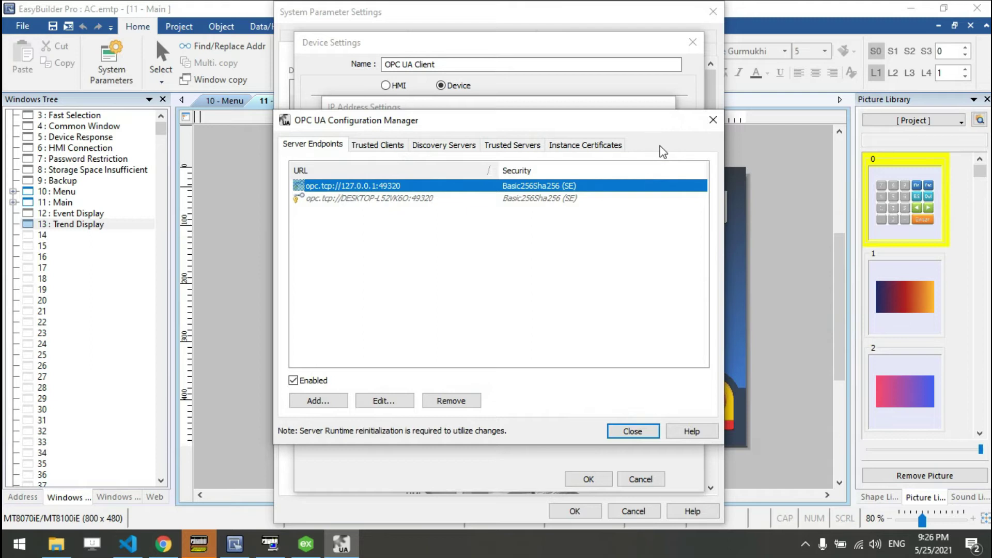
Return to the new device's IP address settings and set the IP address to 127.0.0.1 and the port to 49320
{"action": "left_click", "coordinate": [569, 108]}
{"action": "type", "text": "127.0.1.111"}
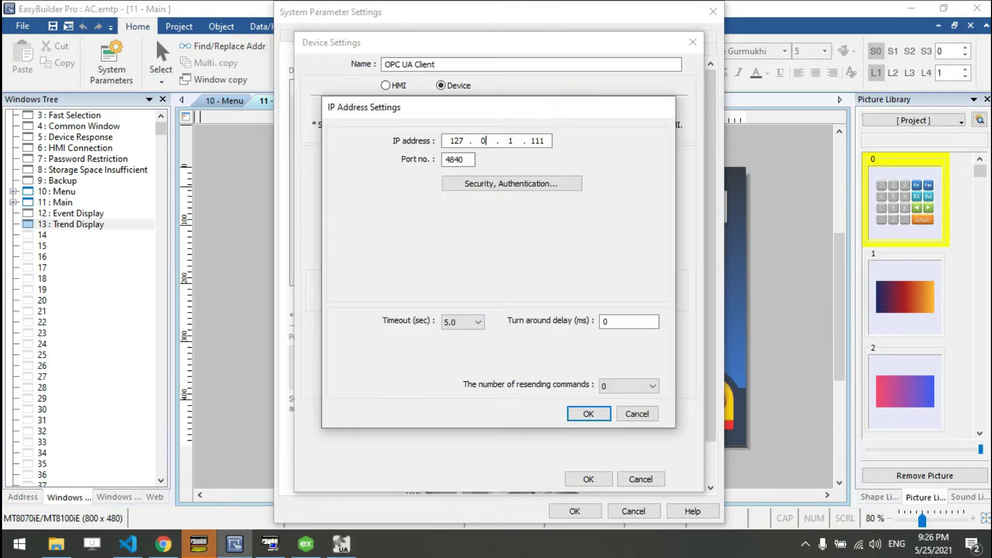
{"action": "key", "text": "Tab"}
{"action": "left_click", "coordinate": [506, 141]}
{"action": "key", "text": "Tab"}
{"action": "type", "text": "49"}
Discover the KEPServerEX/UA server in the security settings, apply its Basic256Sha256 - Sign & Encrypt endpoint and add the device to the project
{"action": "left_click", "coordinate": [501, 184]}
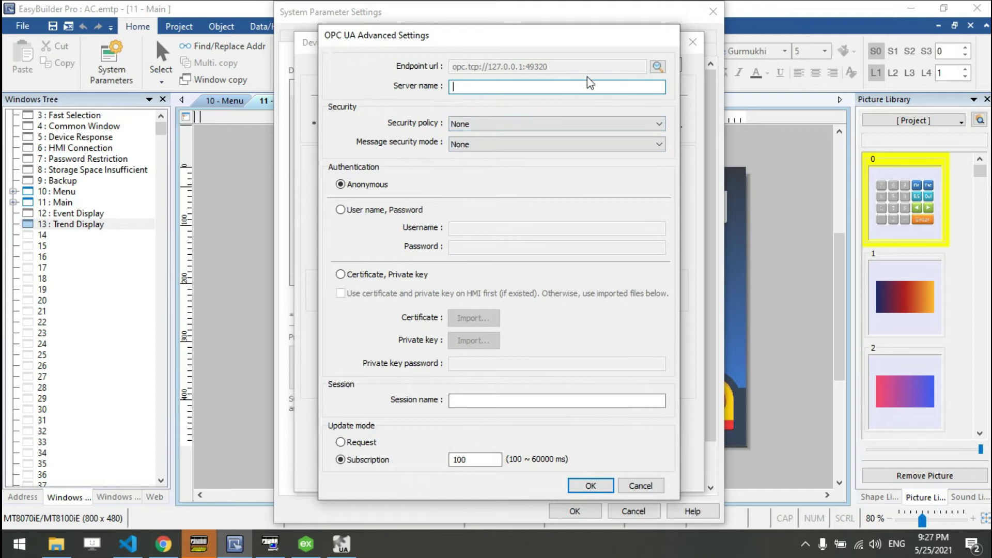
{"action": "left_click", "coordinate": [657, 67]}
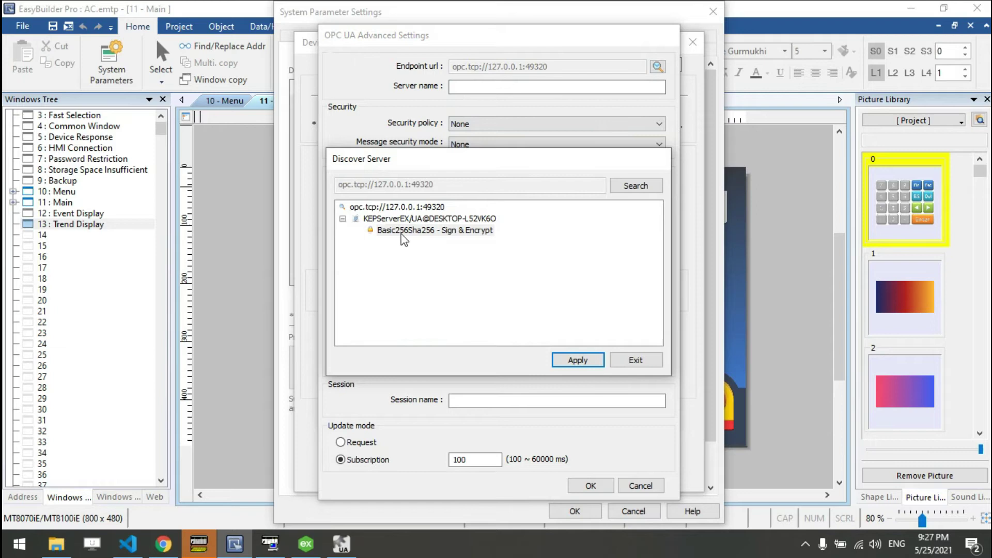
{"action": "left_click", "coordinate": [418, 233]}
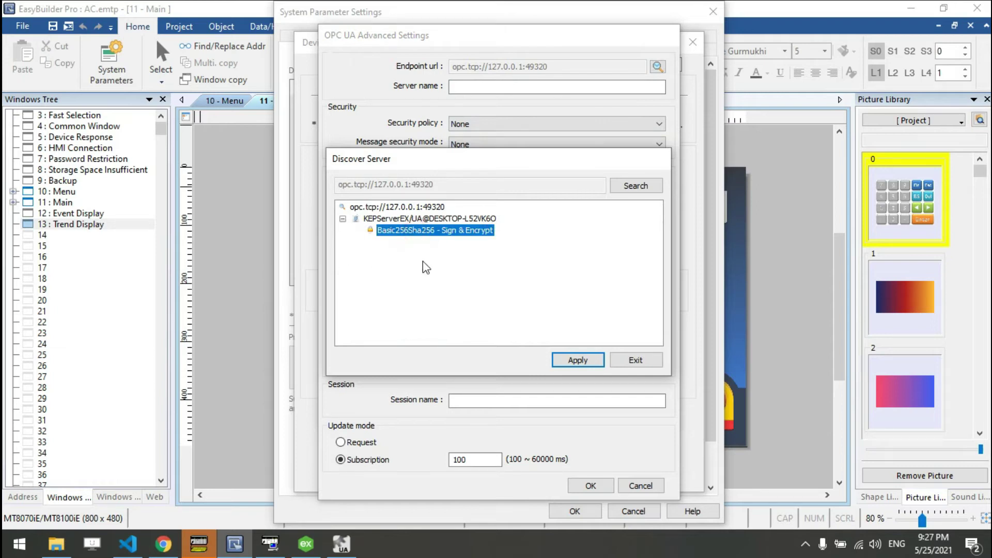
{"action": "left_click", "coordinate": [578, 360]}
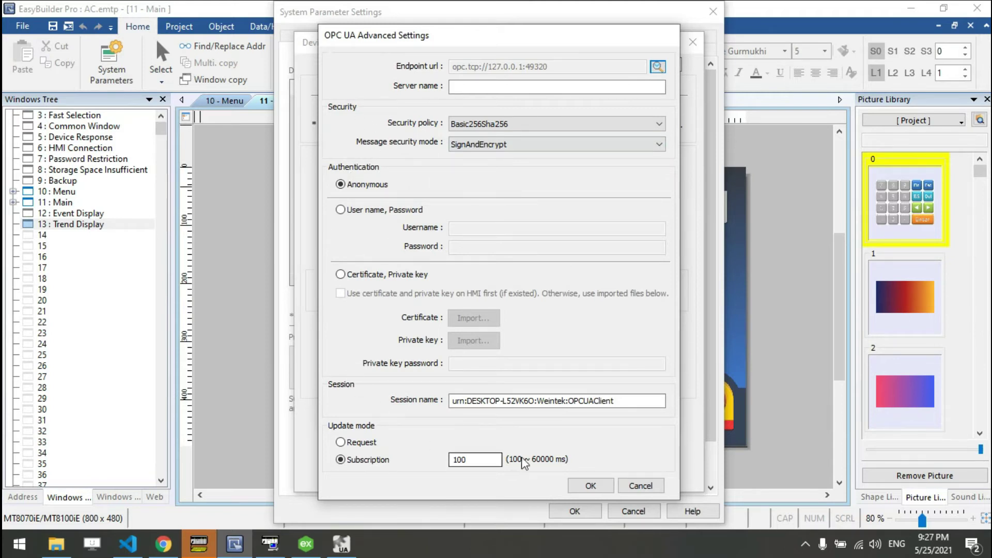
{"action": "left_click", "coordinate": [590, 486]}
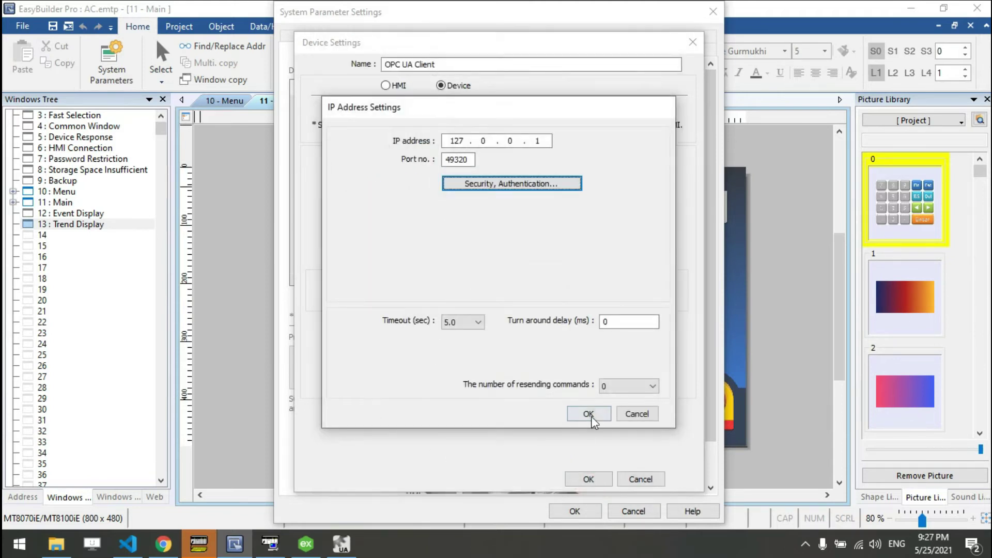
{"action": "left_click", "coordinate": [590, 414]}
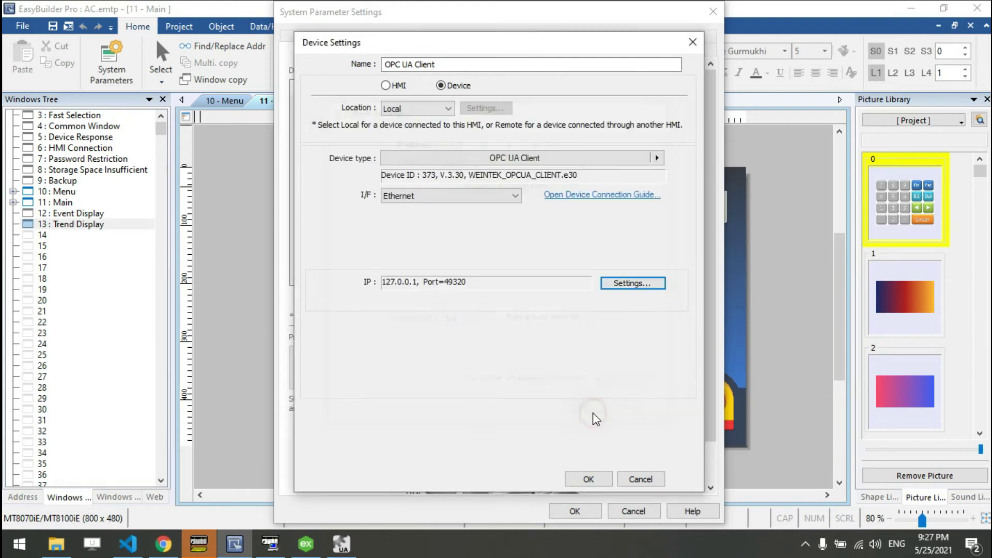
{"action": "left_click", "coordinate": [583, 480]}
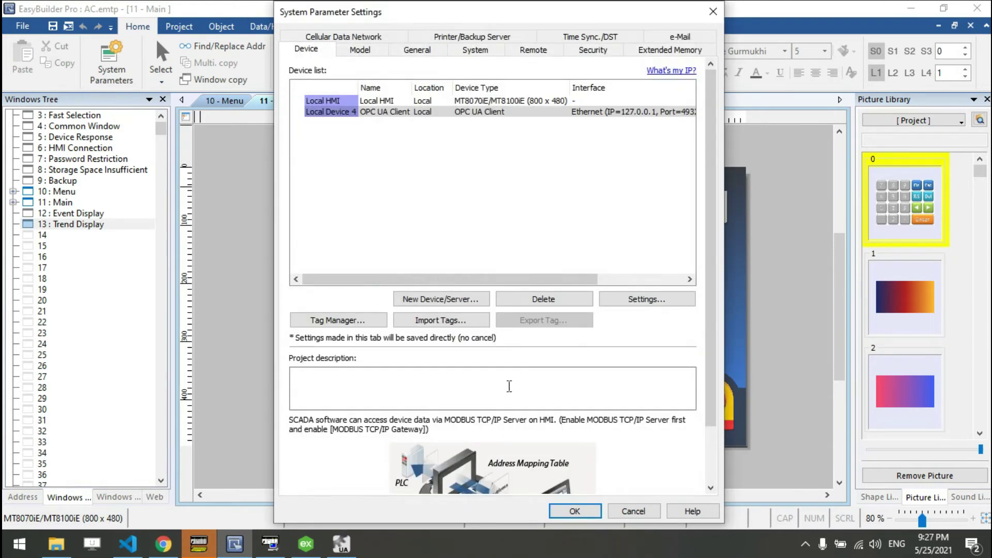
{"action": "left_click", "coordinate": [342, 321]}
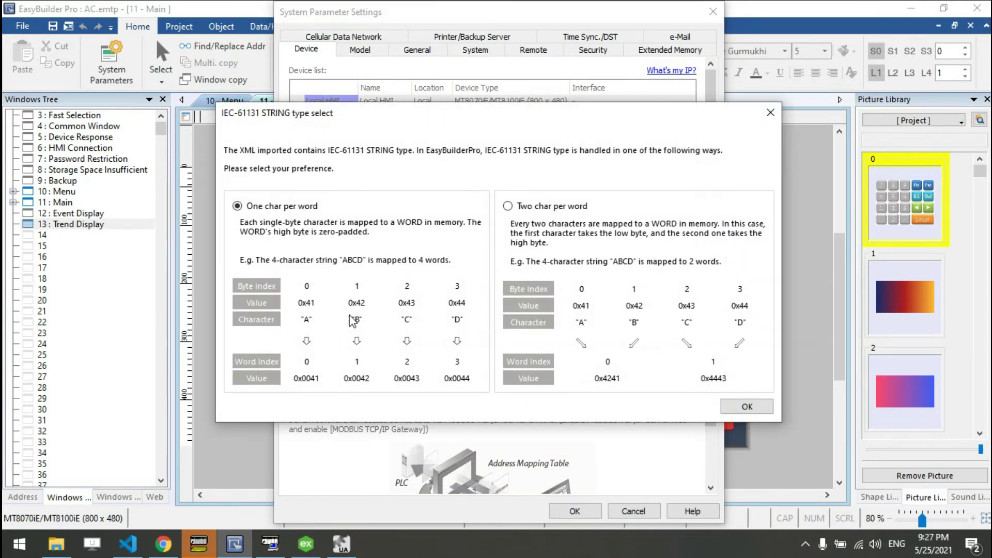
{"action": "left_click", "coordinate": [749, 407]}
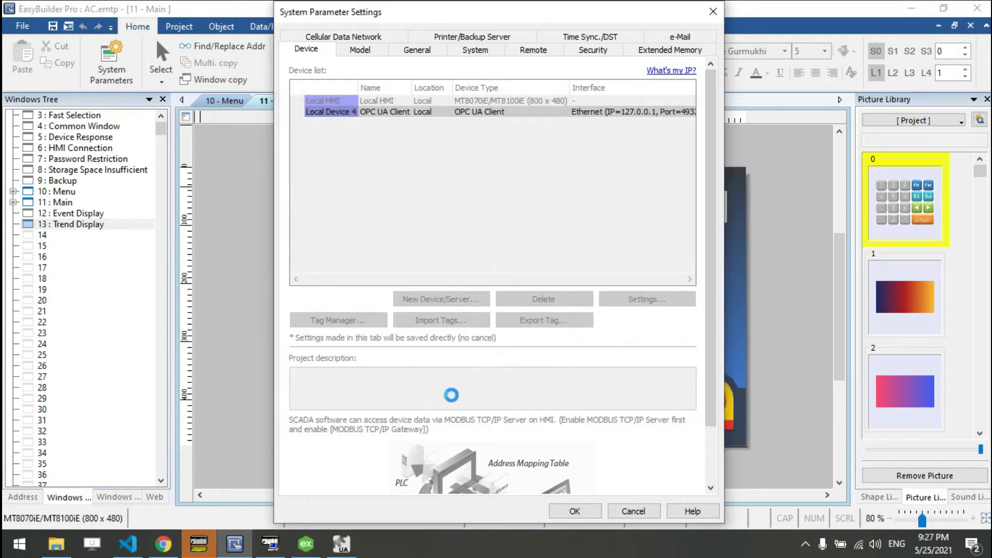
{"action": "left_click", "coordinate": [725, 449]}
Check the UaClient entry among the trusted clients in KEPServerEX's OPC UA Configuration Manager and close the manager
{"action": "left_click", "coordinate": [342, 543]}
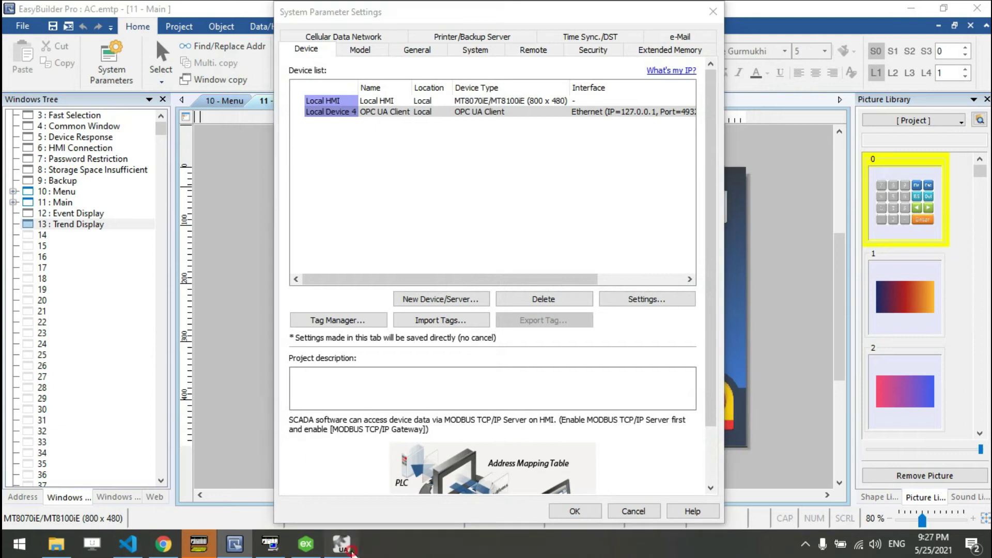
{"action": "left_click", "coordinate": [379, 147]}
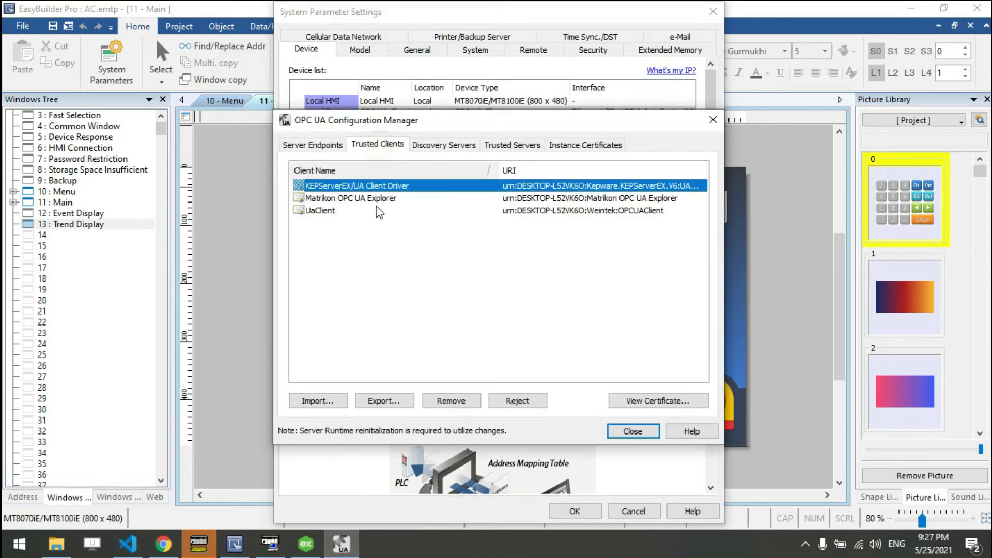
{"action": "left_click", "coordinate": [346, 212]}
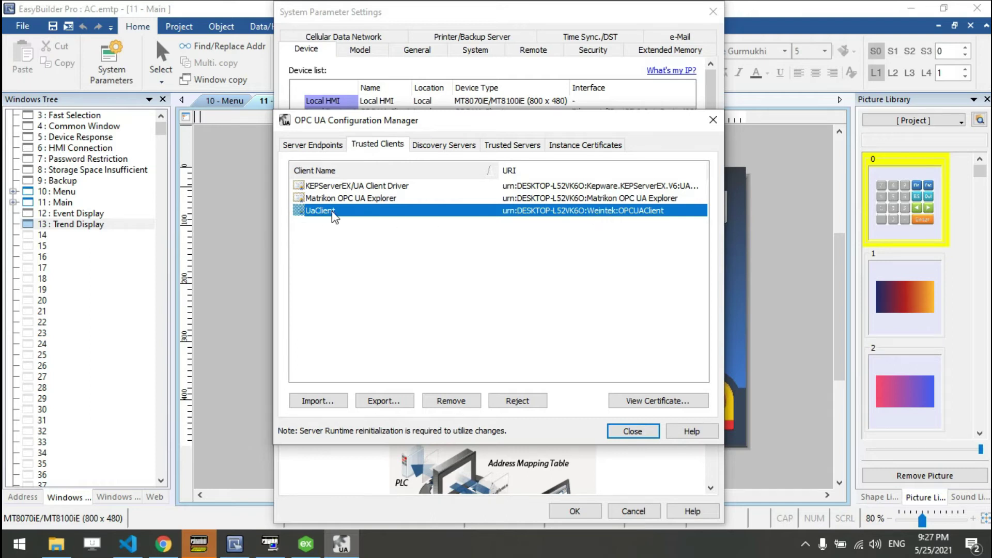
{"action": "left_click", "coordinate": [633, 431]}
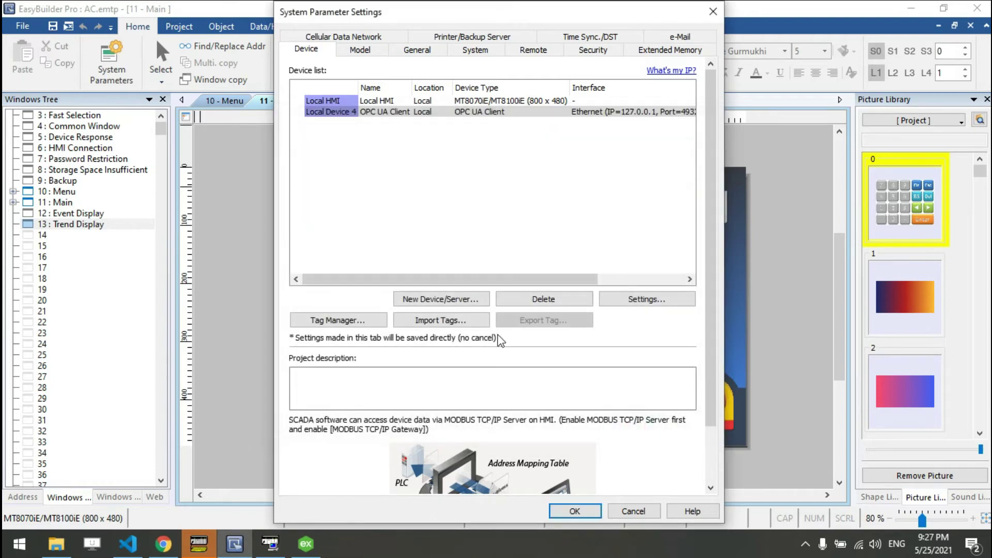
Open the OPC UA Client device's tag manager with strings handled as one char per word and get the tag information from the server
{"action": "left_click", "coordinate": [338, 321]}
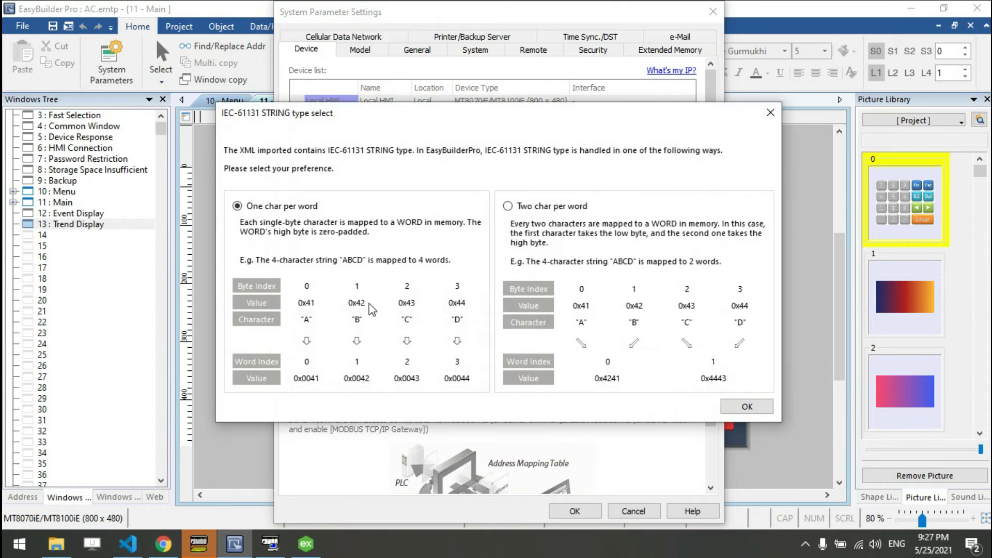
{"action": "left_click", "coordinate": [748, 406]}
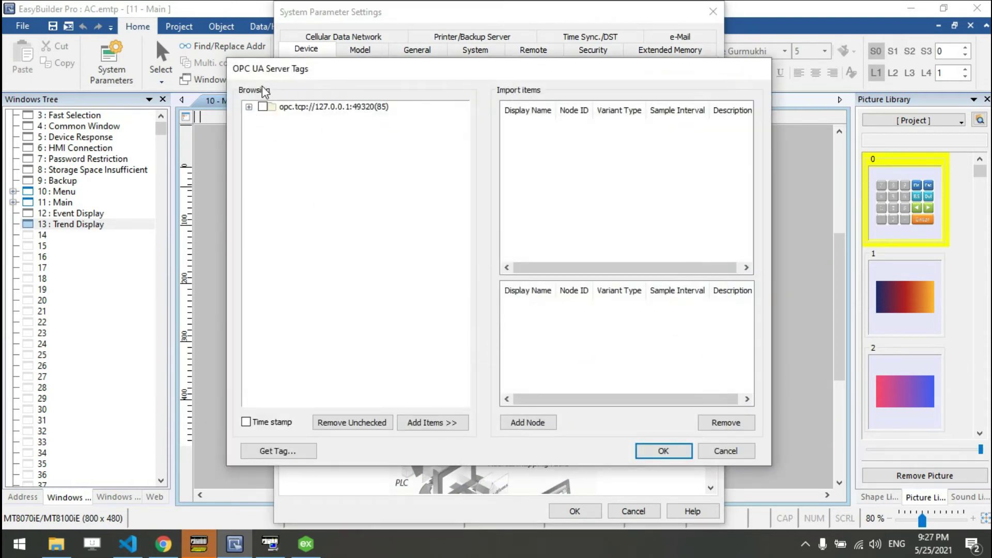
{"action": "left_click", "coordinate": [278, 451]}
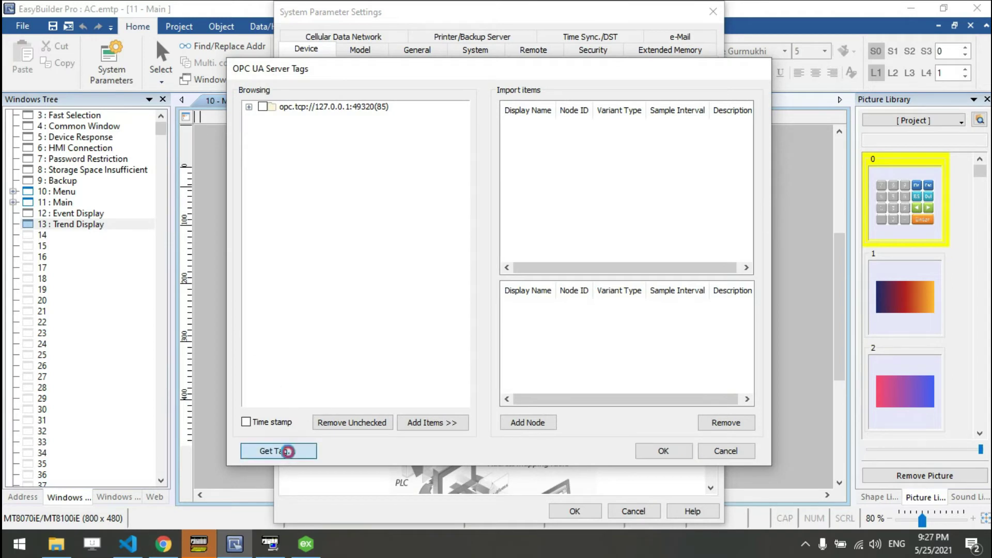
{"action": "left_click", "coordinate": [491, 302]}
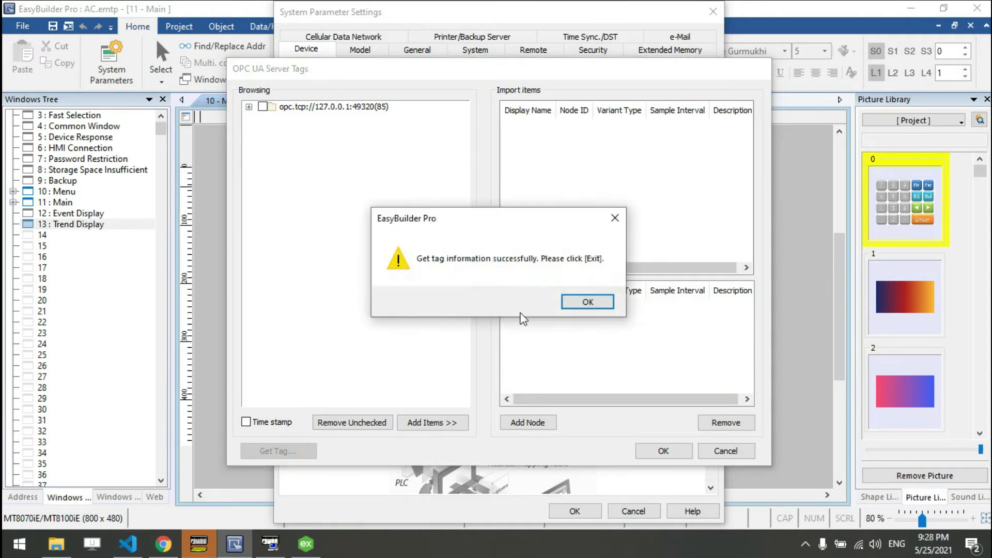
{"action": "left_click", "coordinate": [589, 302]}
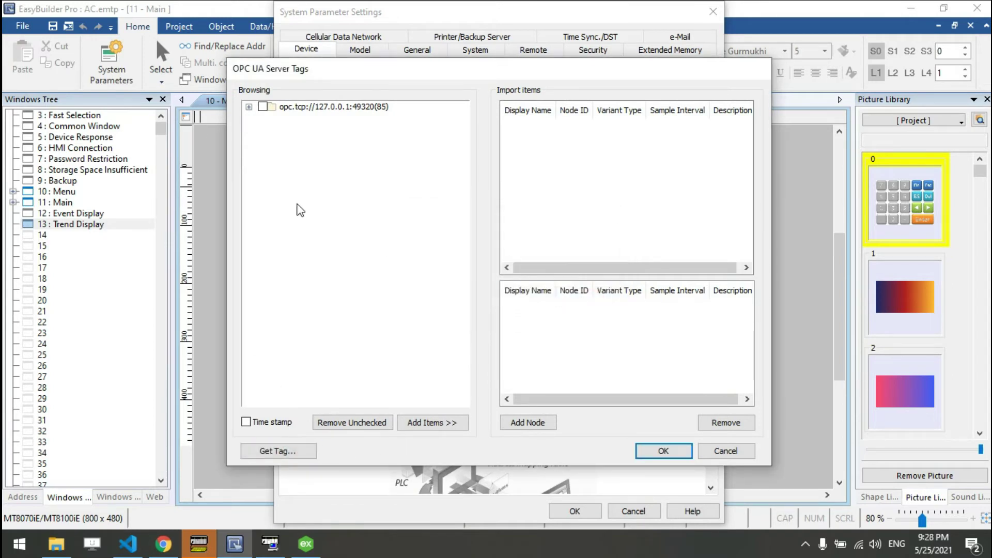
Expand OMRON_FINS in the server's tag tree and select the CP1L device with all its tags
{"action": "left_click", "coordinate": [250, 106]}
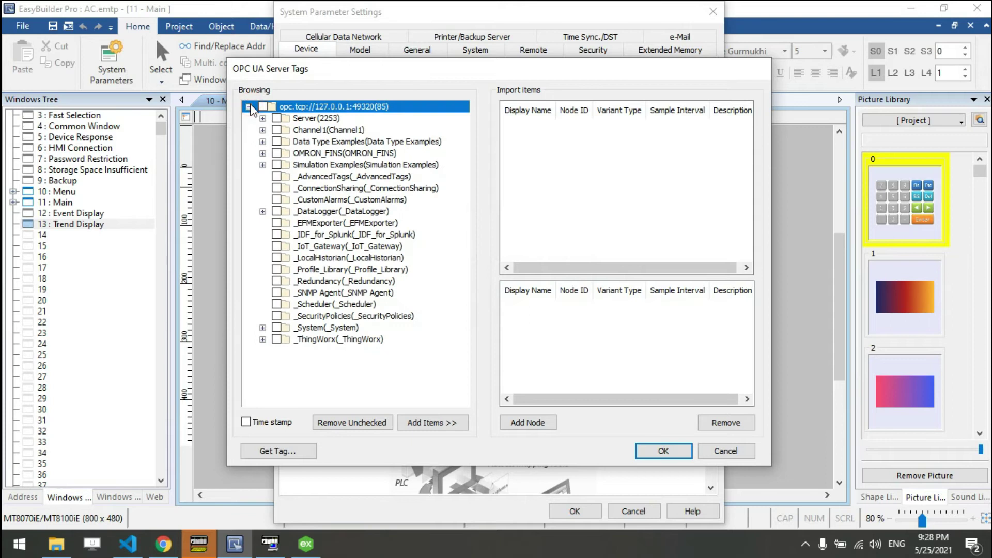
{"action": "left_click", "coordinate": [263, 153]}
{"action": "left_click", "coordinate": [276, 166]}
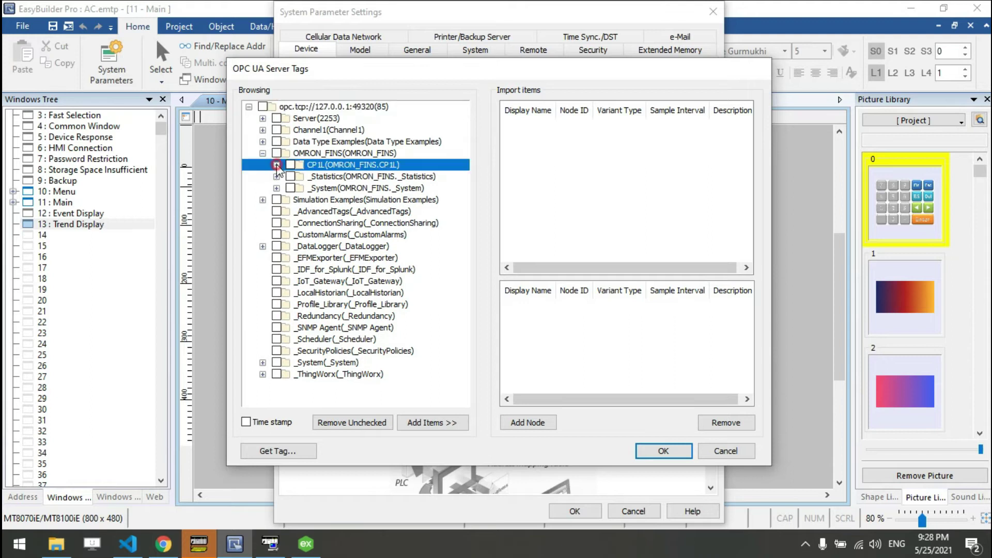
{"action": "left_click", "coordinate": [277, 165]}
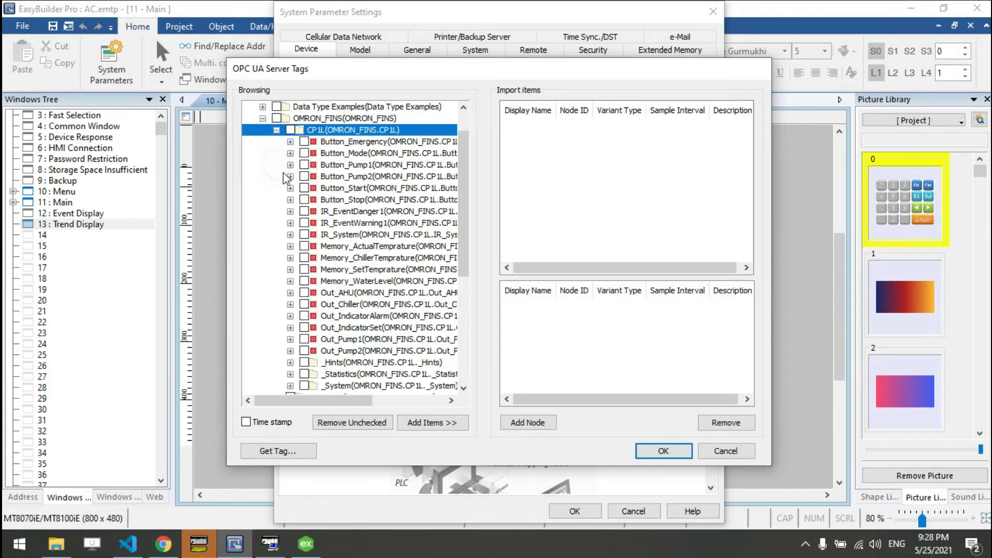
{"action": "left_click", "coordinate": [290, 130]}
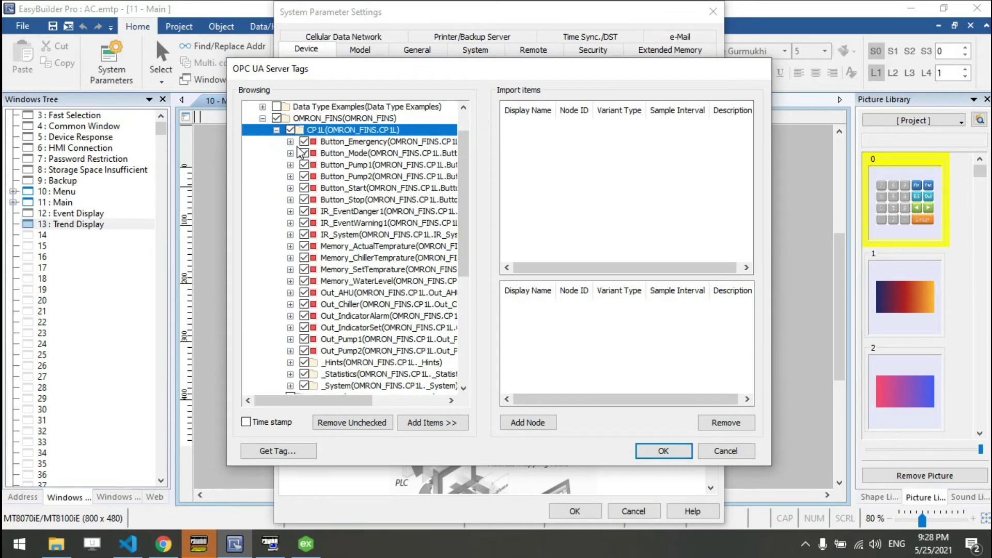
Exclude the _Hints, _Statistics and _System groups of CP1L from the selection and add the remaining tags to the import items
{"action": "left_click", "coordinate": [304, 362]}
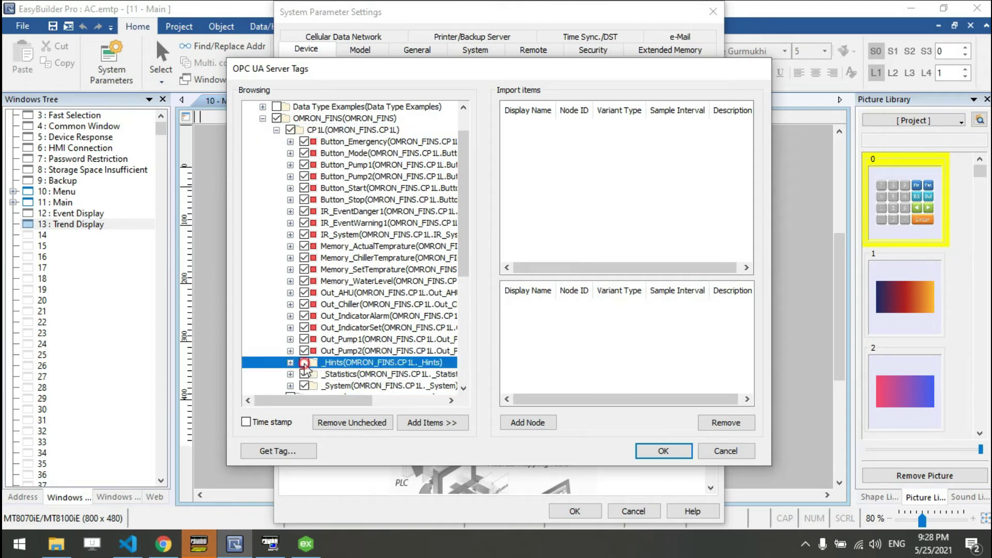
{"action": "left_click", "coordinate": [304, 374]}
{"action": "left_click", "coordinate": [304, 386]}
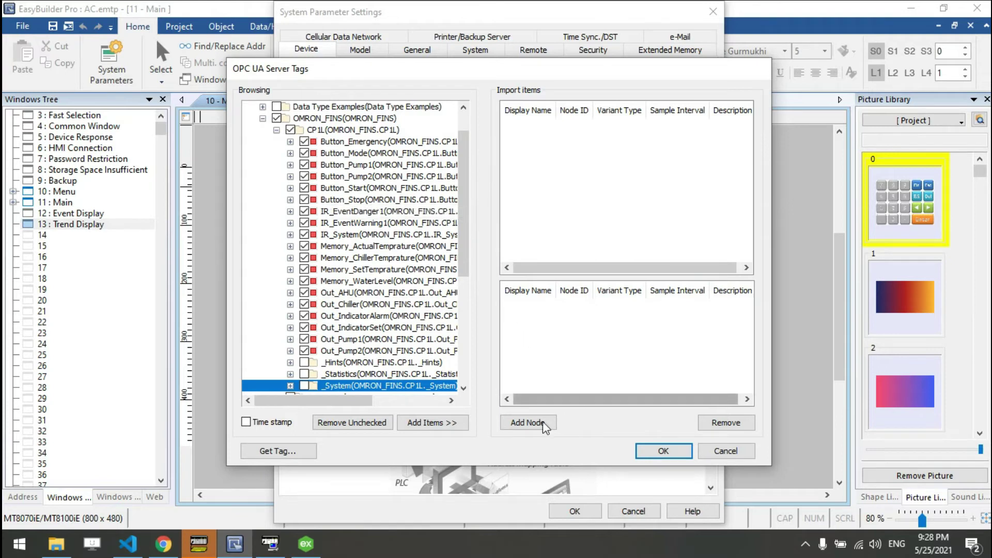
{"action": "left_click", "coordinate": [437, 423]}
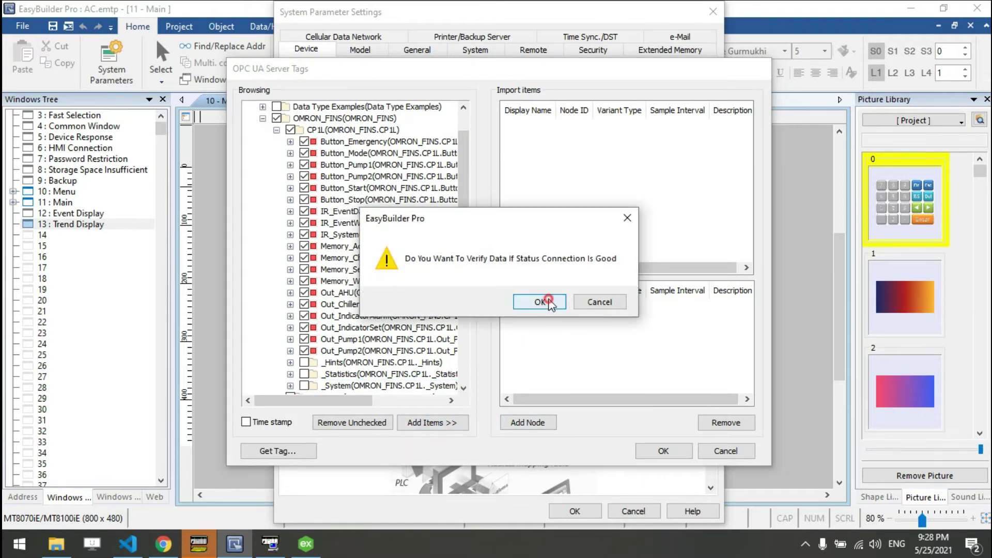
Import the checked CP1L tags from the OPC UA server with connection verification and accept the system parameter settings
{"action": "left_click", "coordinate": [548, 302]}
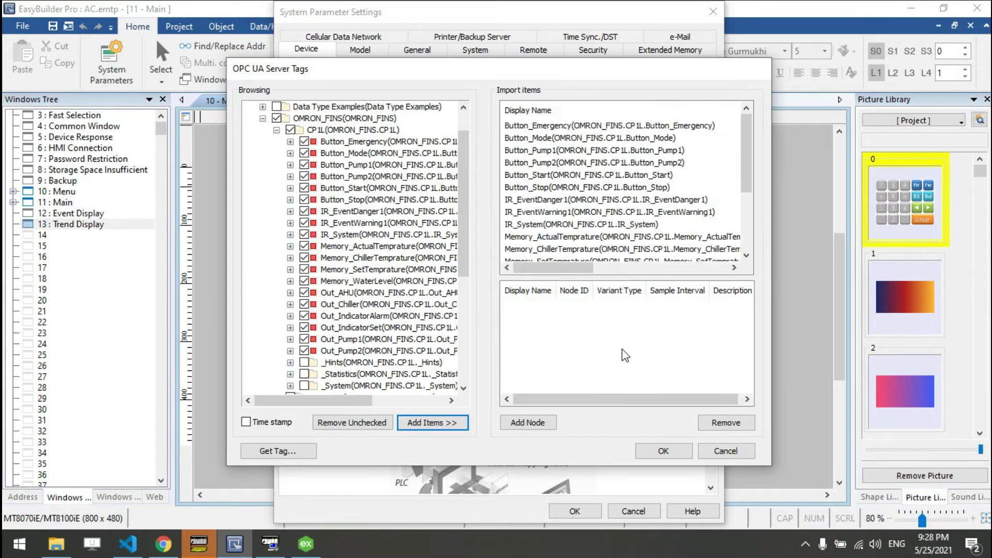
{"action": "left_click", "coordinate": [661, 450]}
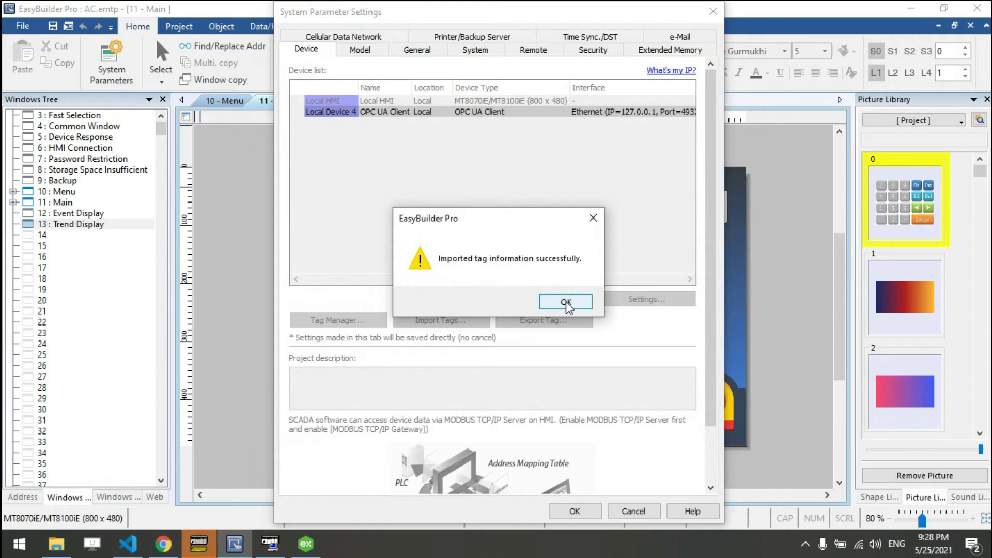
{"action": "left_click", "coordinate": [566, 303]}
{"action": "left_click", "coordinate": [582, 515]}
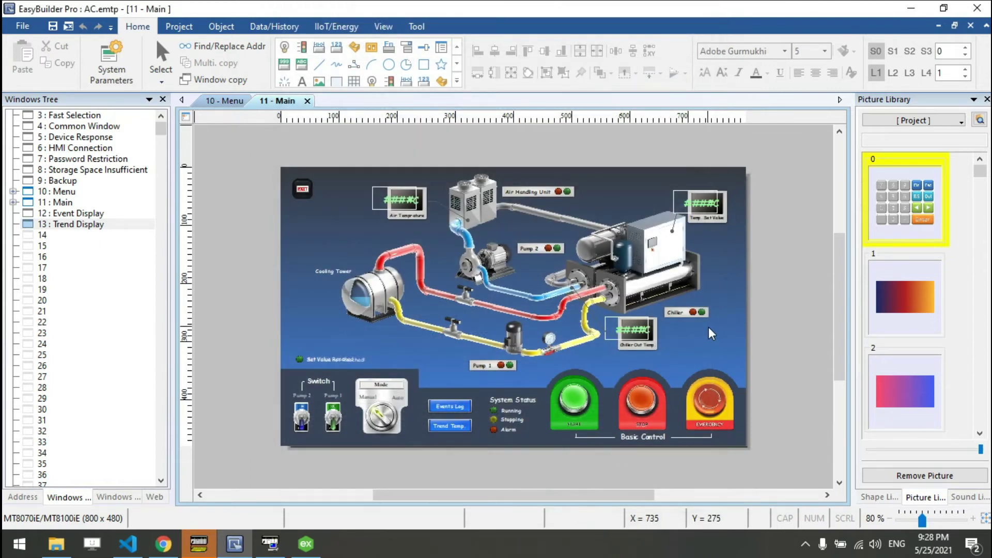
Open the EMERGENCY toggle switch's properties and reselect OPC UA Client as its read/write device
{"action": "left_click", "coordinate": [708, 408]}
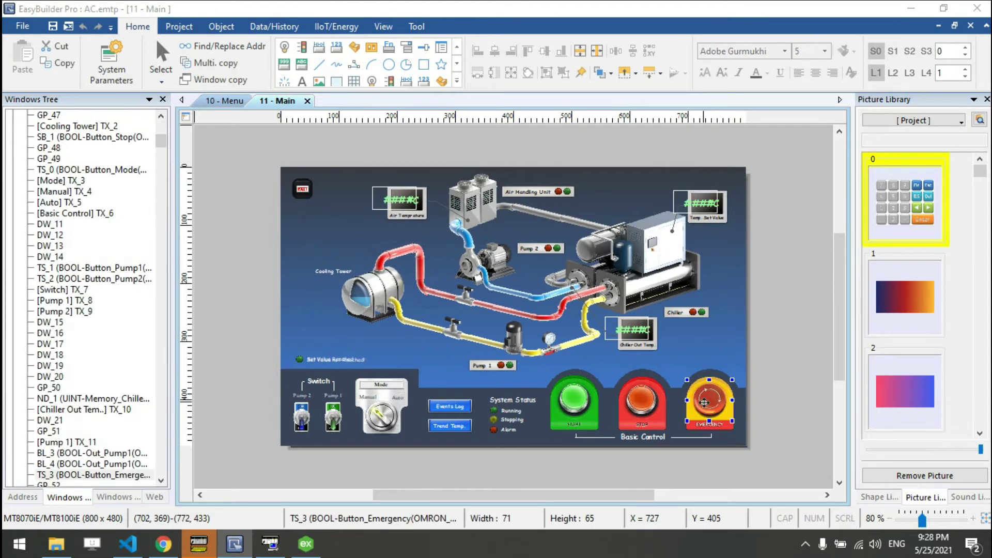
{"action": "double_click", "coordinate": [704, 403]}
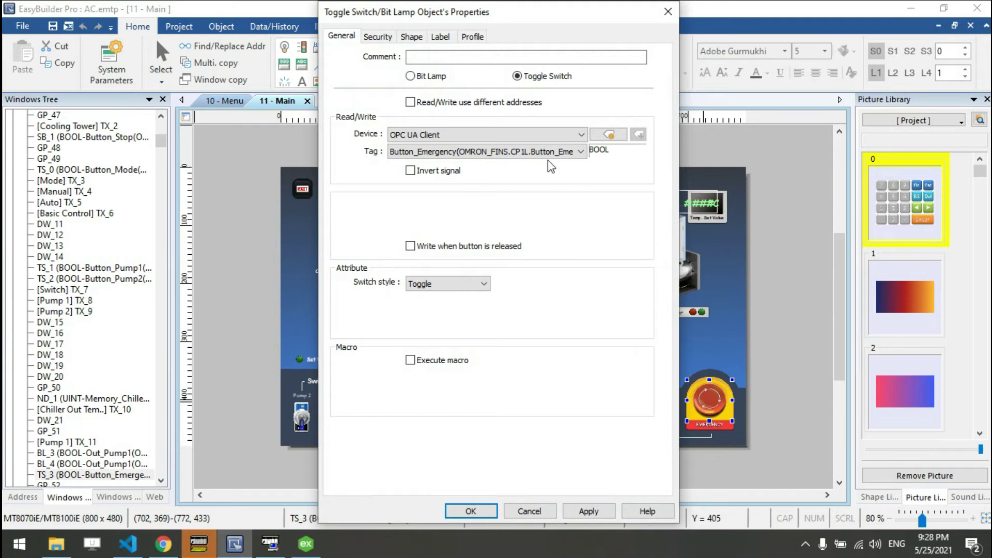
{"action": "left_click", "coordinate": [507, 133]}
{"action": "left_click", "coordinate": [485, 147]}
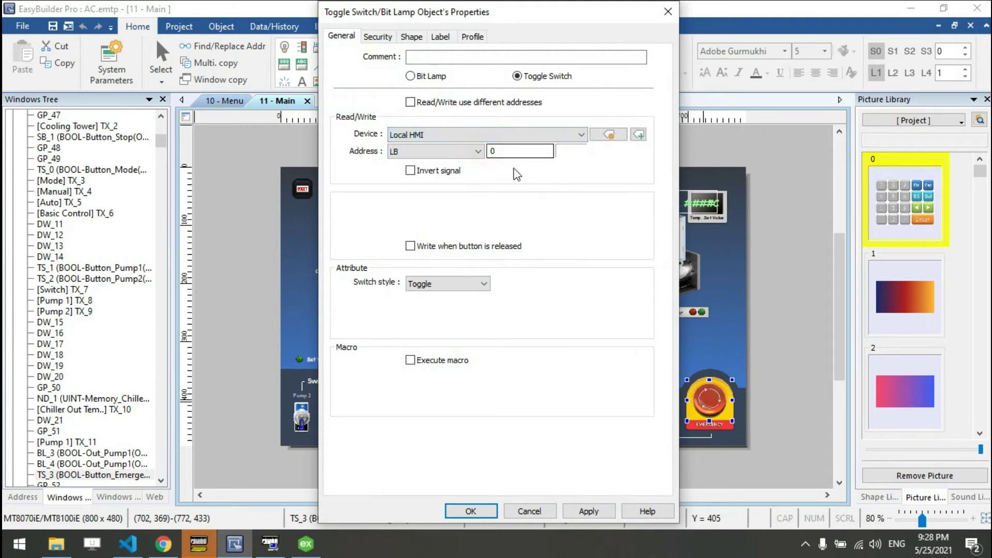
{"action": "left_click", "coordinate": [484, 135]}
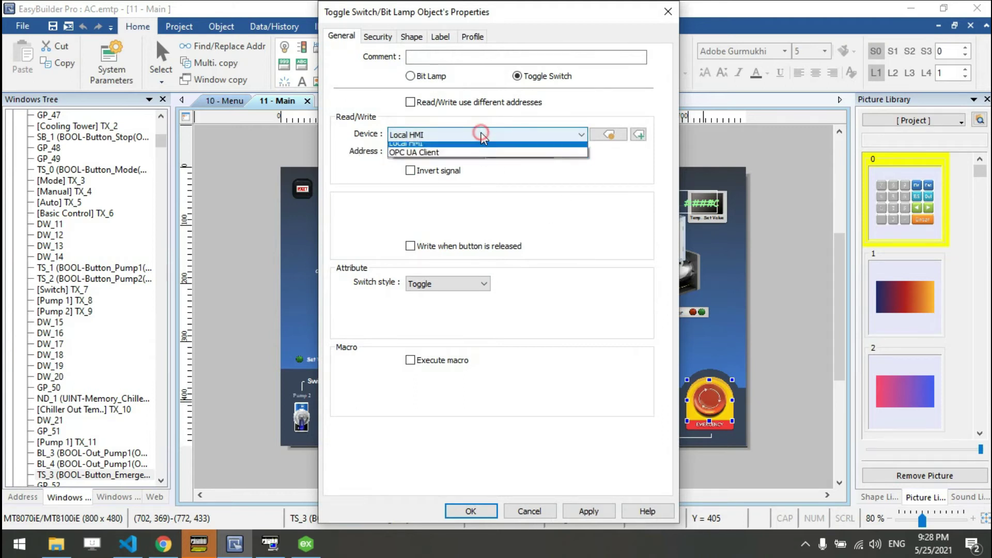
{"action": "left_click", "coordinate": [433, 153]}
Assign the Button_Emergency tag from OMRON_FINS CP1L to the EMERGENCY switch and accept its properties
{"action": "left_click", "coordinate": [444, 152]}
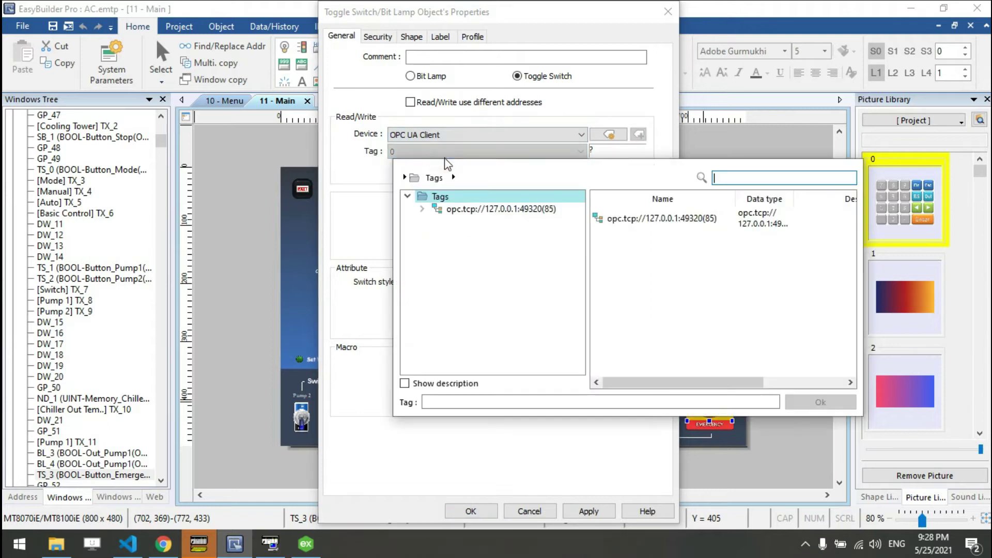
{"action": "left_click", "coordinate": [421, 208]}
{"action": "left_click", "coordinate": [437, 221]}
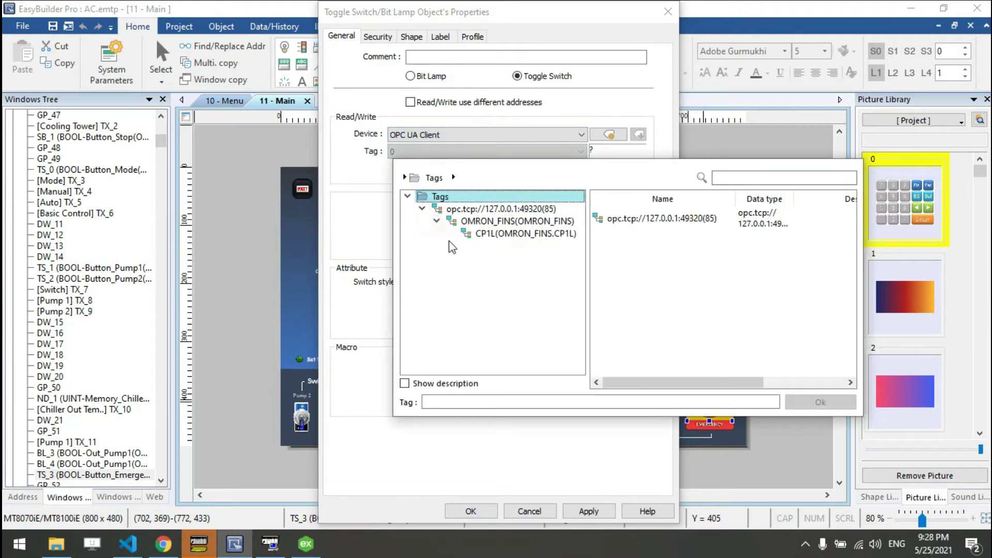
{"action": "left_click", "coordinate": [467, 234]}
{"action": "left_click", "coordinate": [641, 219]}
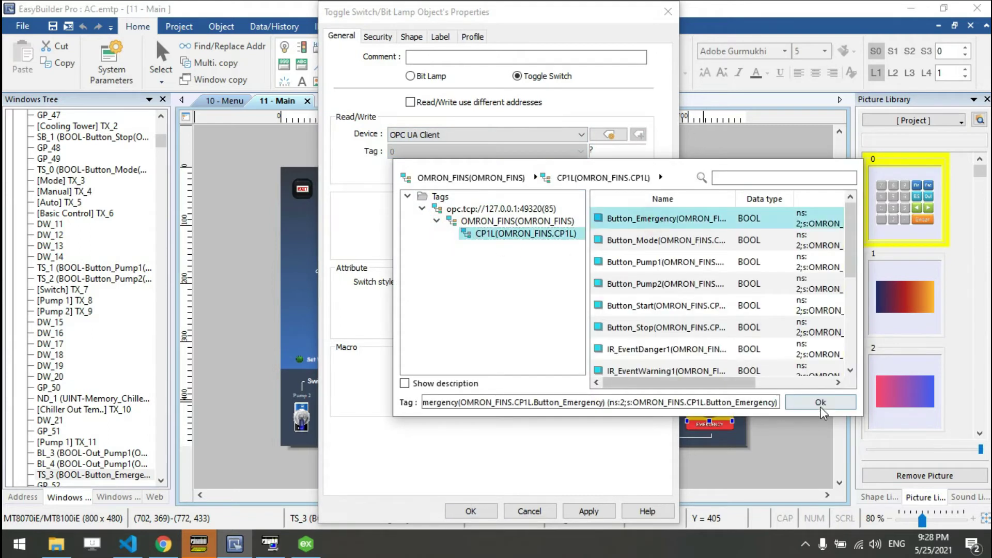
{"action": "left_click", "coordinate": [822, 401]}
{"action": "left_click", "coordinate": [471, 512]}
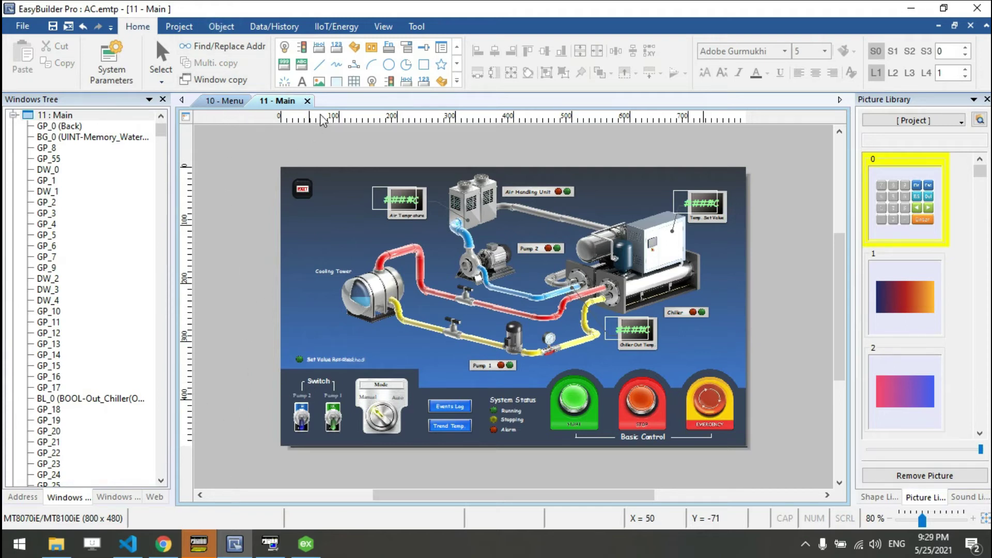
Close the Main window, switch to CX-Programmer and bring the simulated PLC online again
{"action": "left_click", "coordinate": [307, 101]}
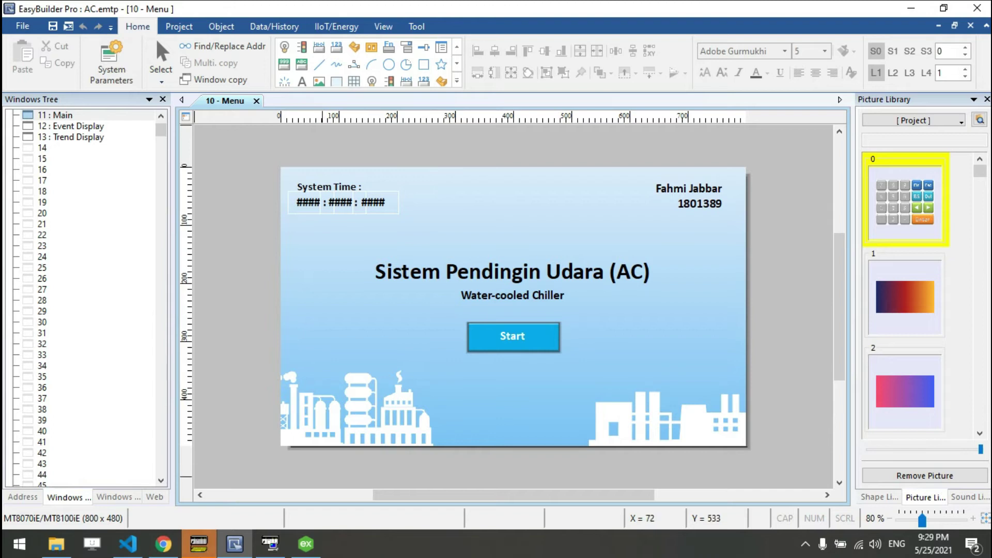
{"action": "left_click", "coordinate": [204, 550]}
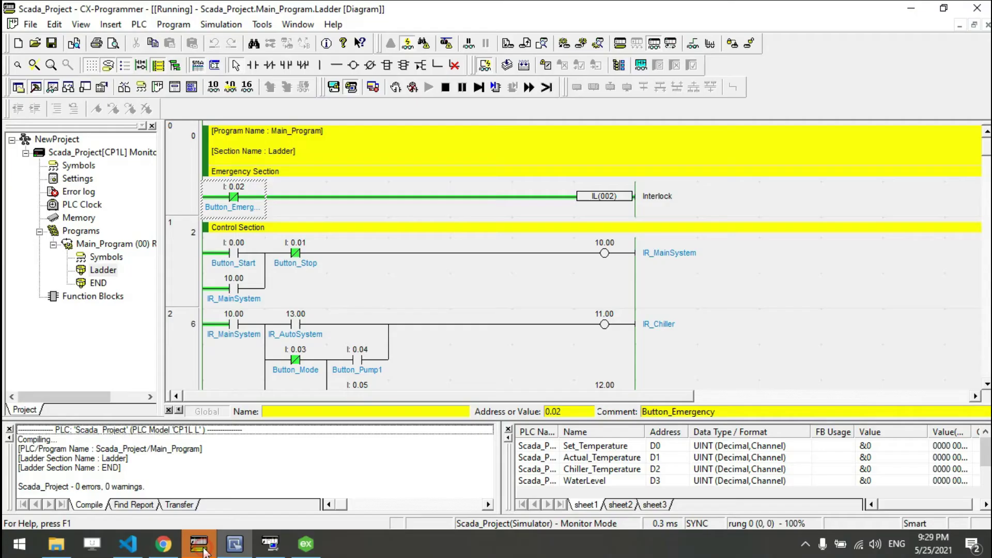
{"action": "left_click", "coordinate": [204, 550]}
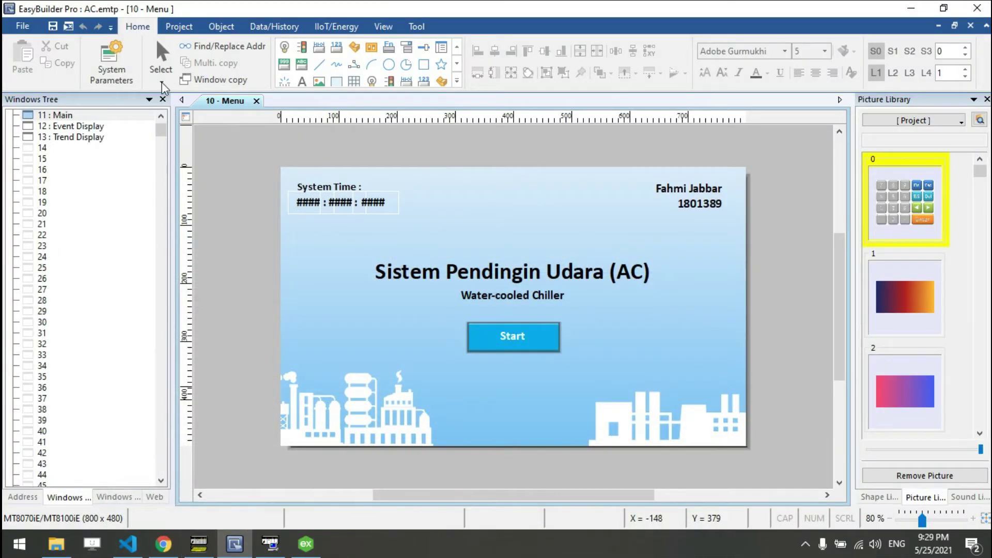
{"action": "left_click", "coordinate": [204, 550]}
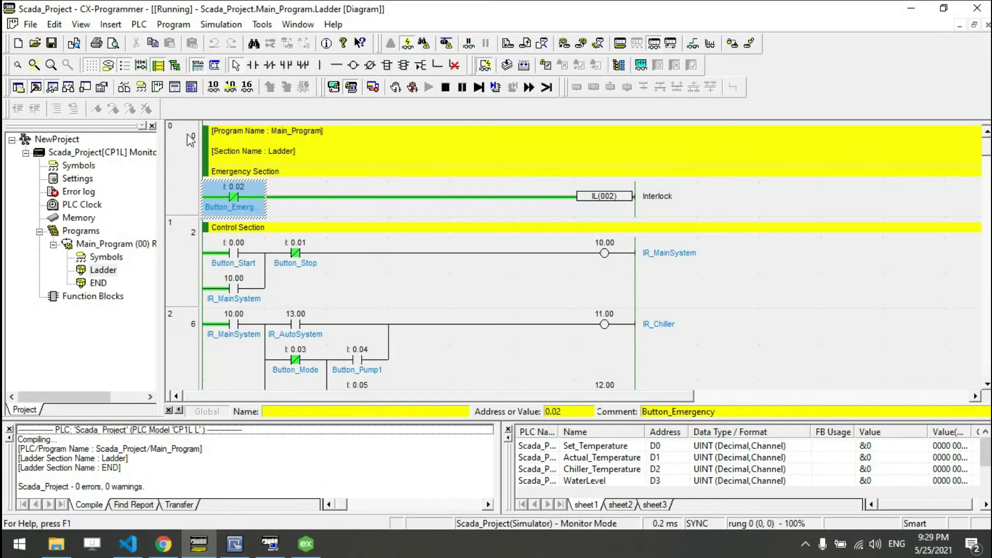
{"action": "left_click", "coordinate": [258, 291]}
{"action": "key", "text": "ctrl+w"}
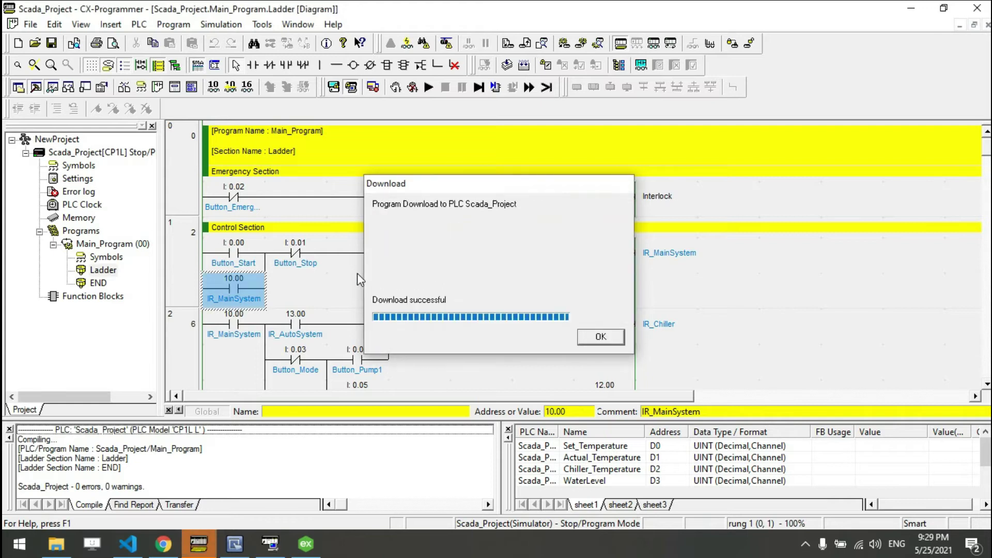
Transfer the programs, settings, symbols, comments and program index to the PLC, and return it to monitor mode
{"action": "left_click", "coordinate": [174, 24]}
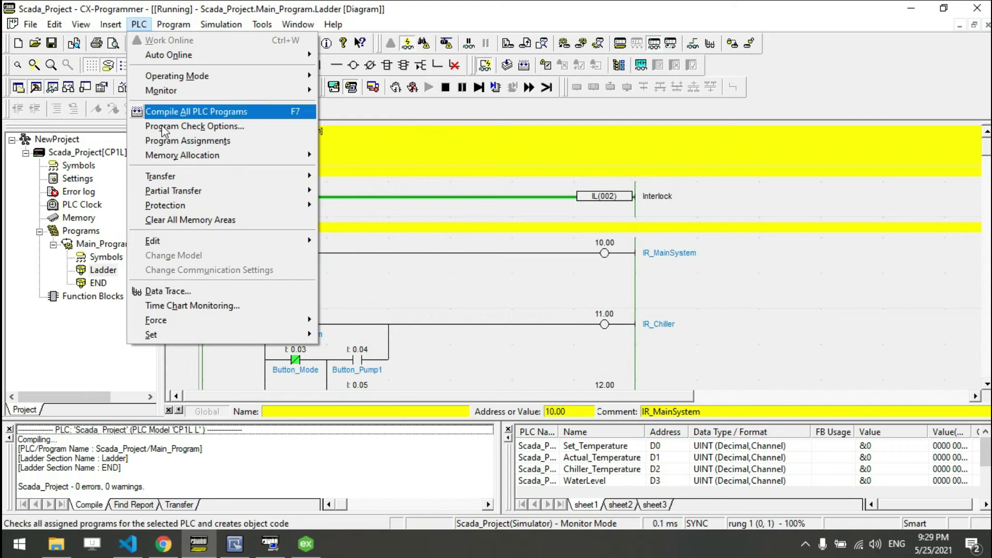
{"action": "mouse_move", "coordinate": [287, 179]}
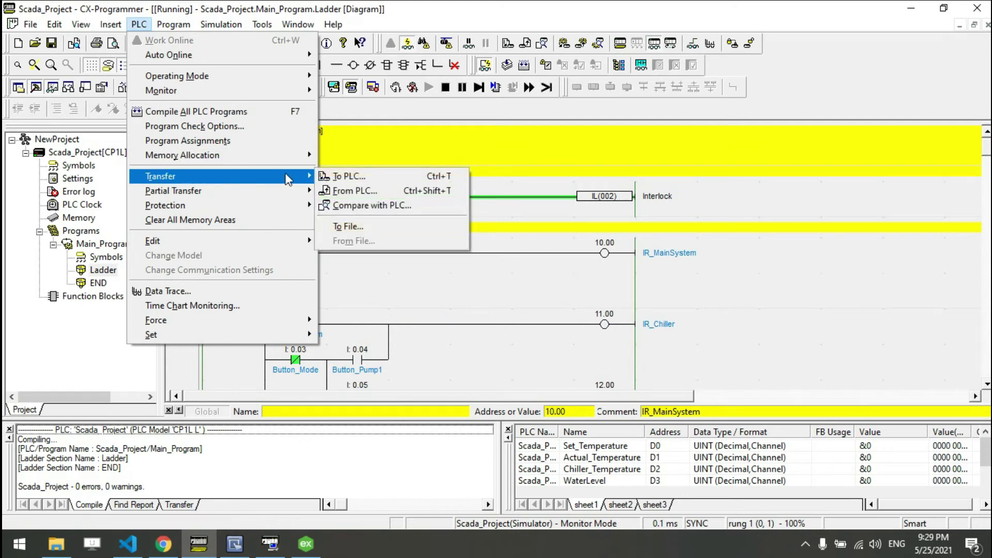
{"action": "left_click", "coordinate": [343, 178]}
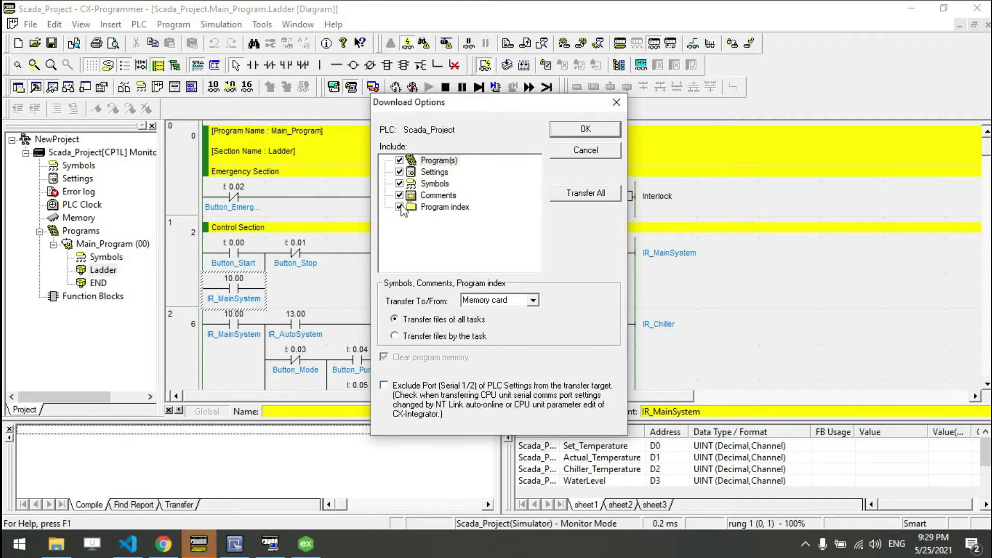
{"action": "left_click", "coordinate": [584, 134]}
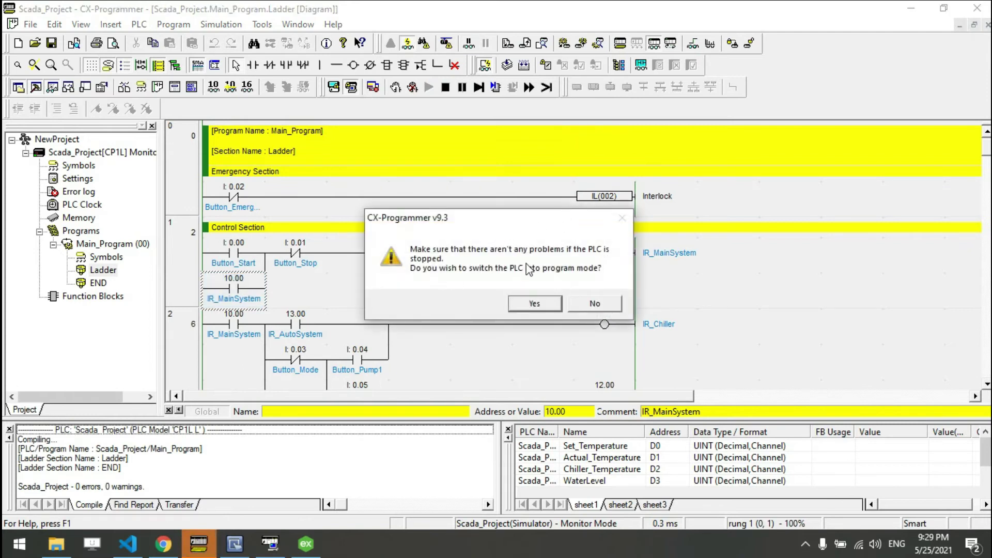
{"action": "left_click", "coordinate": [523, 304]}
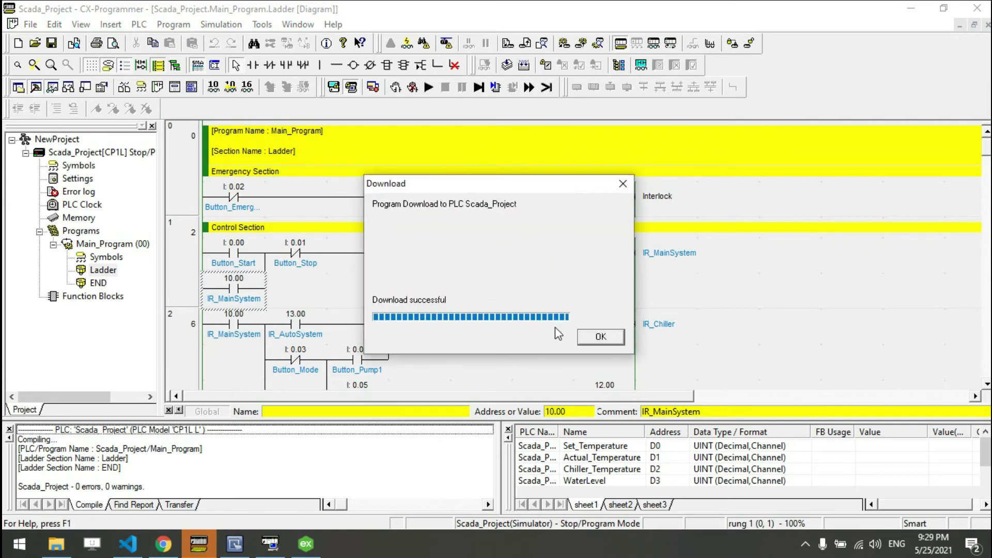
{"action": "left_click", "coordinate": [600, 337]}
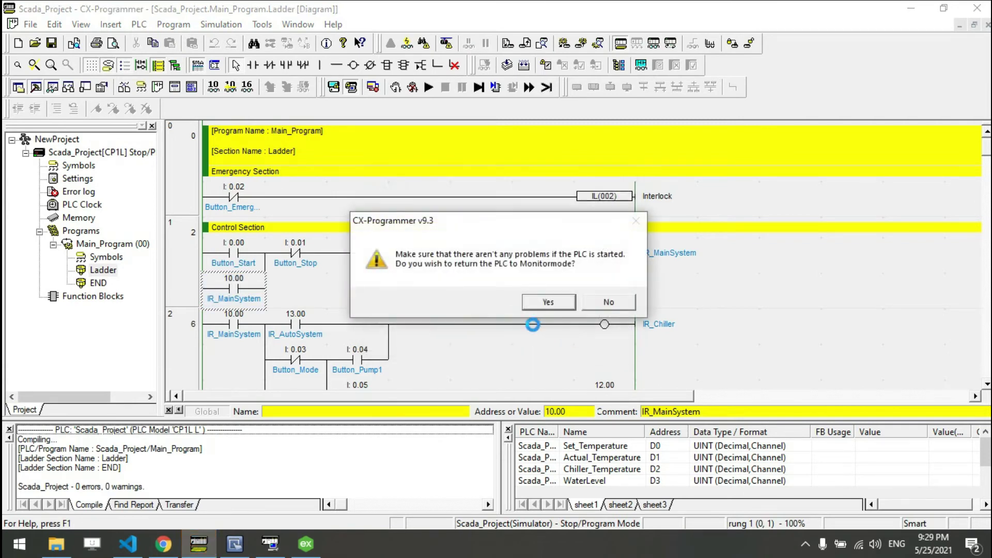
{"action": "left_click", "coordinate": [540, 302]}
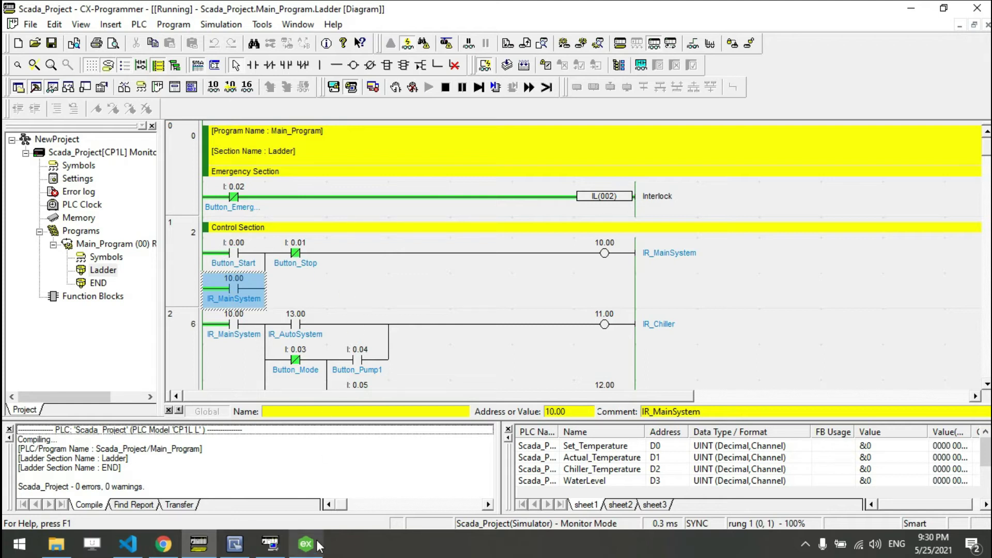
Switch to EasyBuilder Pro, start the project's online simulation and check the CX-Simulator connection windows
{"action": "left_click", "coordinate": [237, 544]}
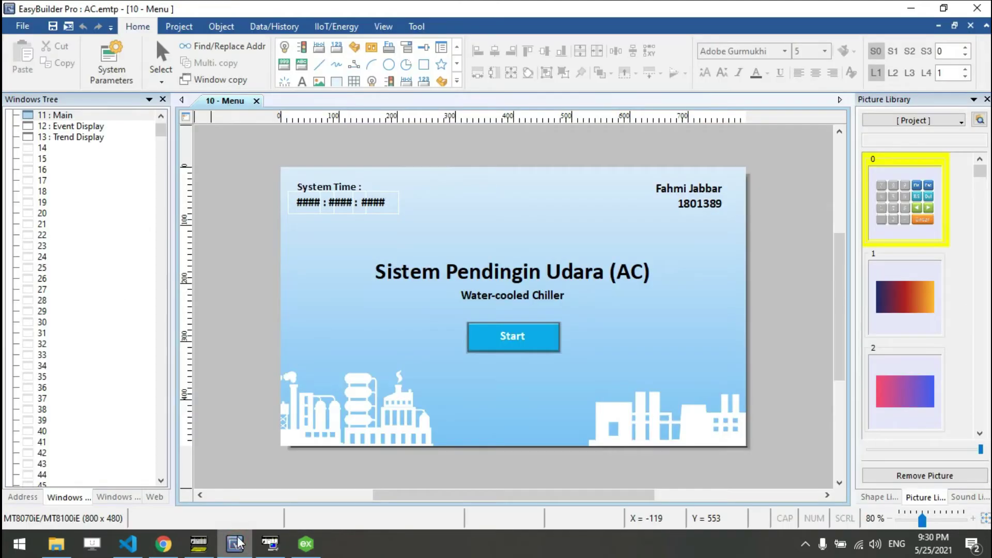
{"action": "left_click", "coordinate": [188, 27]}
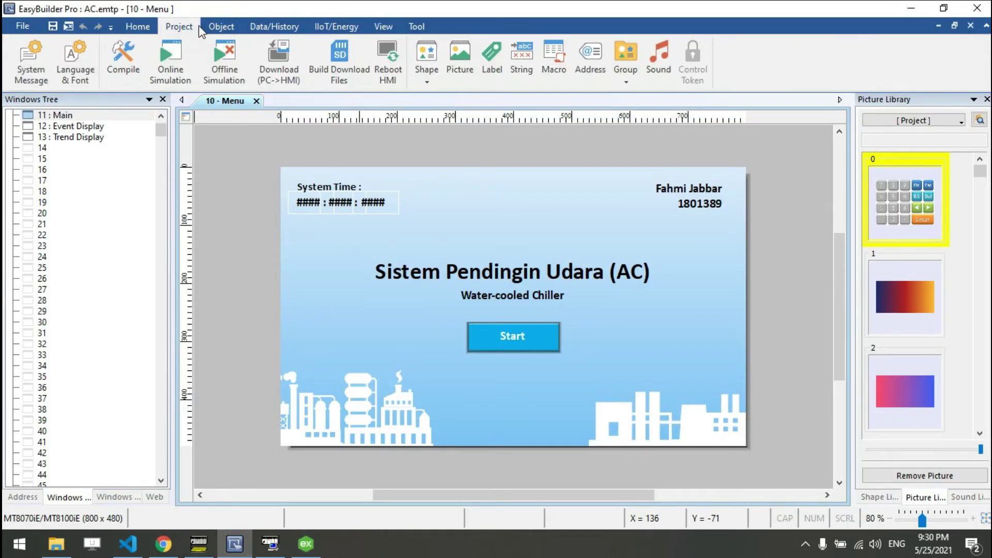
{"action": "left_click", "coordinate": [173, 67]}
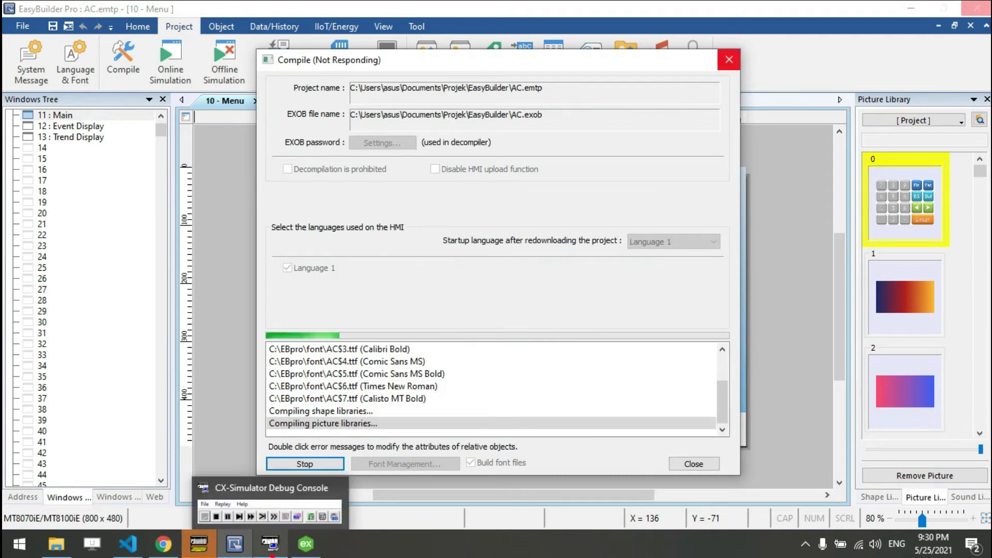
{"action": "left_click", "coordinate": [272, 552]}
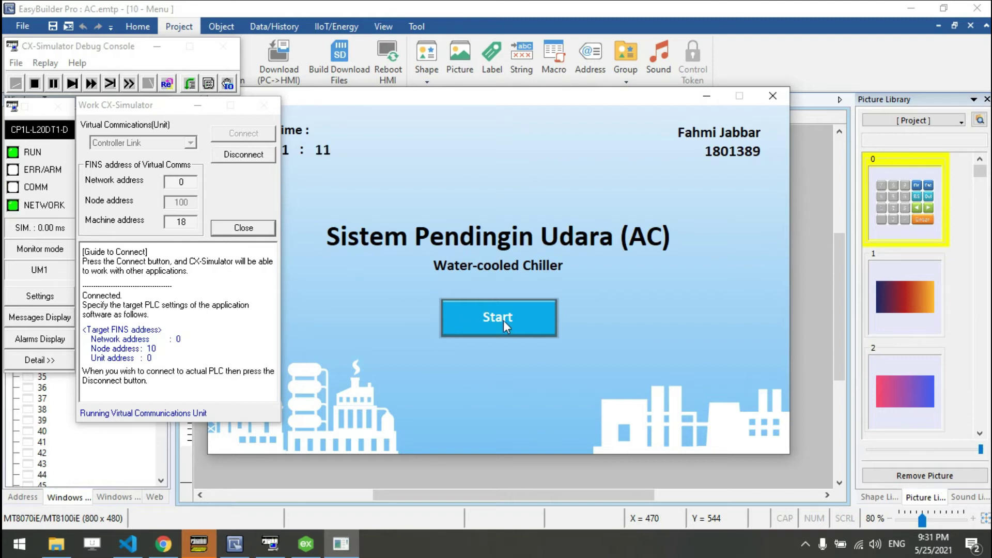
{"action": "left_click", "coordinate": [149, 46]}
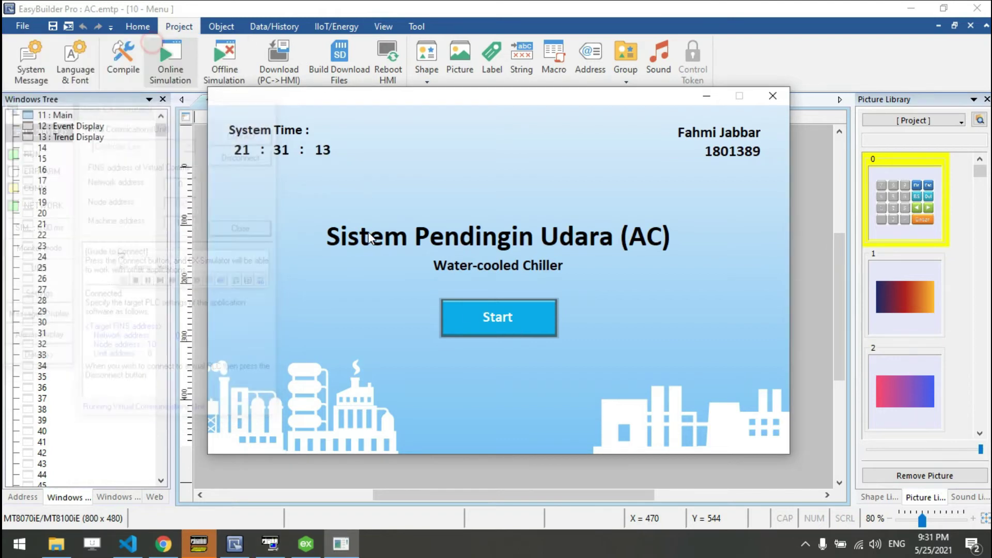
Enter the simulated HMI's main screen, activate the EMERGENCY button and check the Button_Emergency contact in the CX-Programmer ladder
{"action": "left_click", "coordinate": [504, 320]}
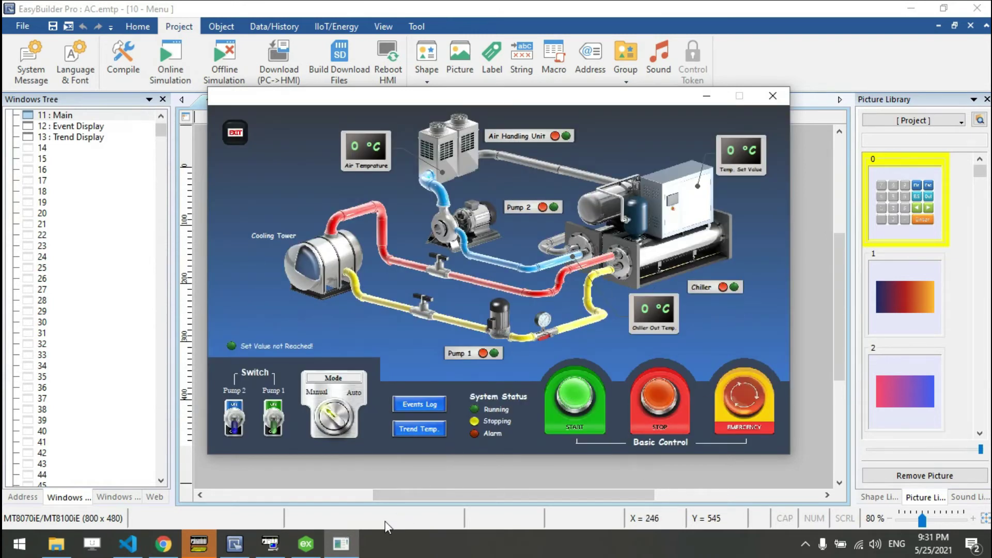
{"action": "left_click", "coordinate": [738, 402]}
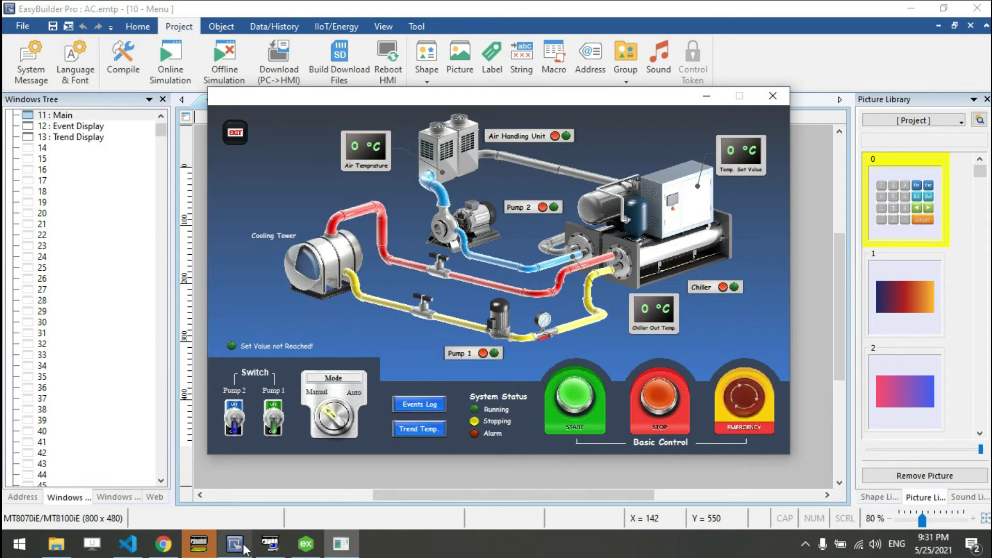
{"action": "left_click", "coordinate": [199, 543]}
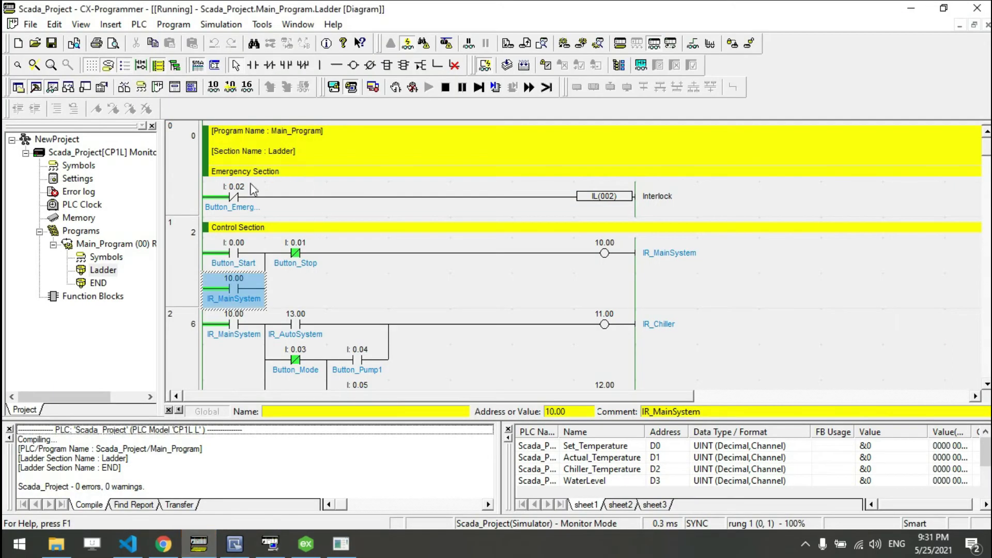
{"action": "left_click", "coordinate": [237, 198]}
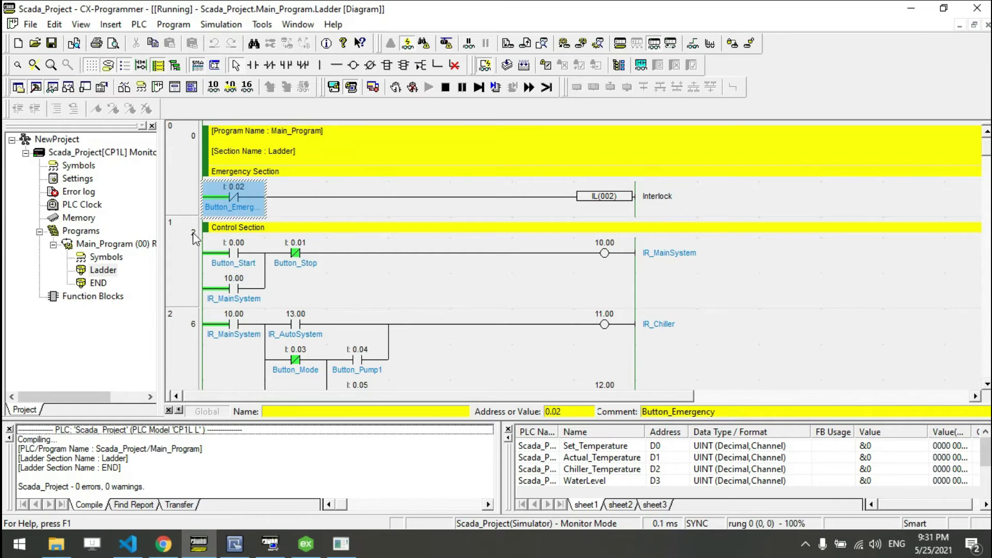
{"action": "left_click", "coordinate": [228, 256]}
Move the HMI simulation window over CX-Programmer, keeping the Button_Emergency contact visible, and toggle the EMERGENCY button repeatedly to test it
{"action": "left_click", "coordinate": [341, 543]}
{"action": "left_click_drag", "start_coordinate": [443, 98], "coordinate": [546, 56]}
{"action": "left_click", "coordinate": [861, 364]}
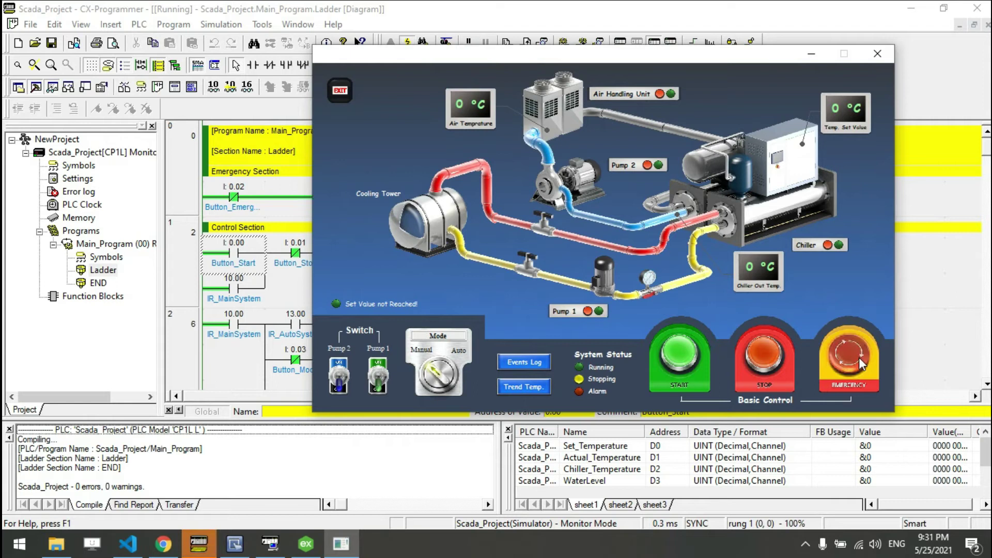
{"action": "left_click", "coordinate": [860, 364]}
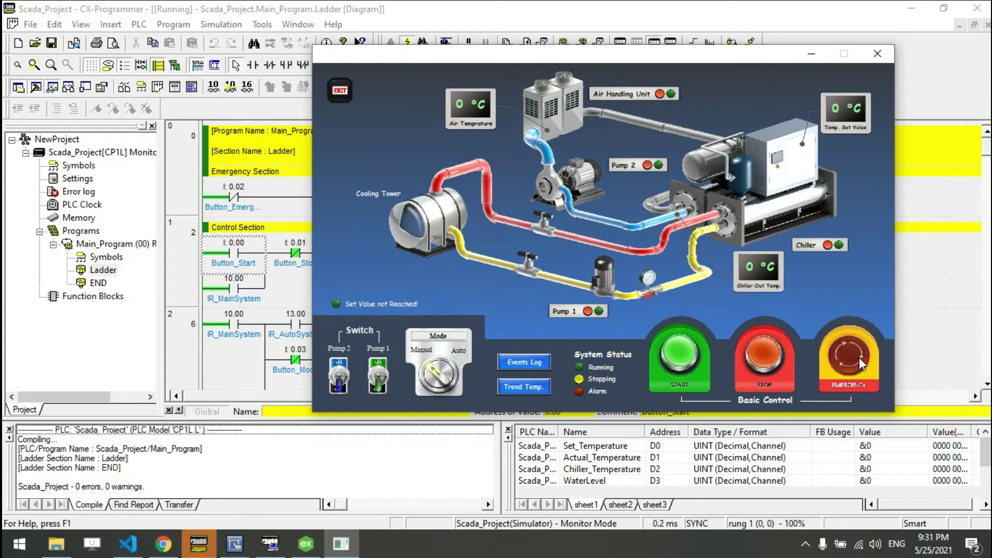
{"action": "left_click", "coordinate": [861, 365]}
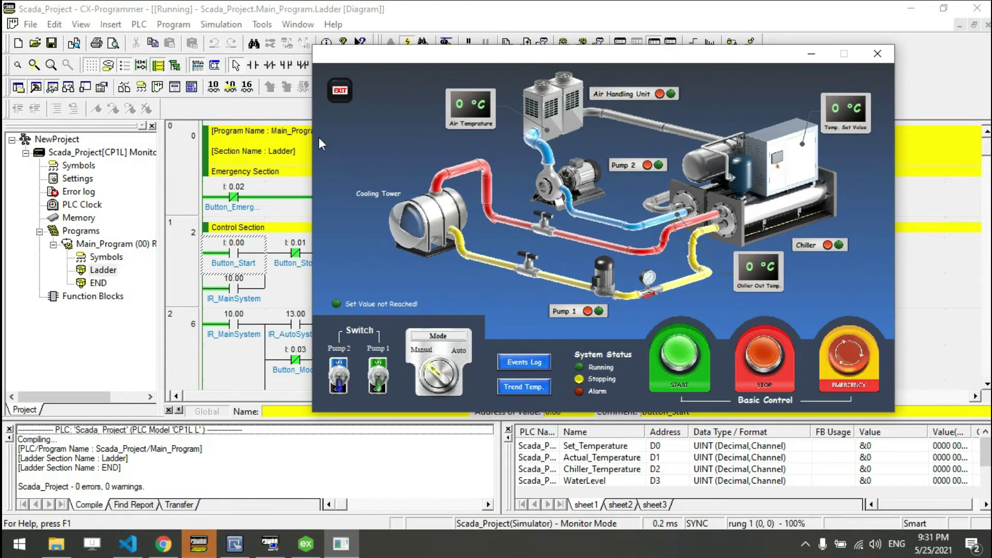
Close the HMI simulation, switch to EasyBuilder Pro, and open the project's MQTT configuration, leaving MQTT enabled
{"action": "left_click", "coordinate": [878, 55]}
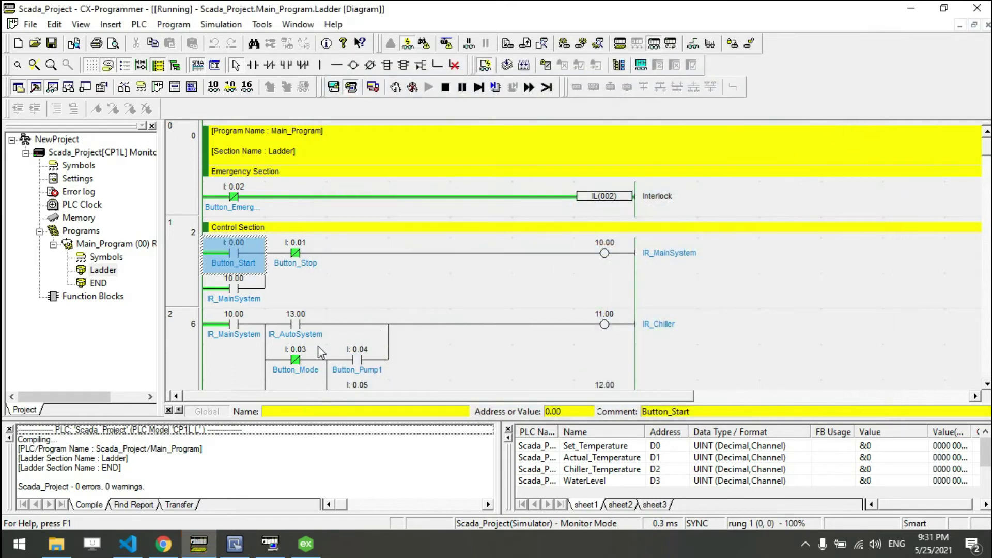
{"action": "left_click", "coordinate": [234, 546]}
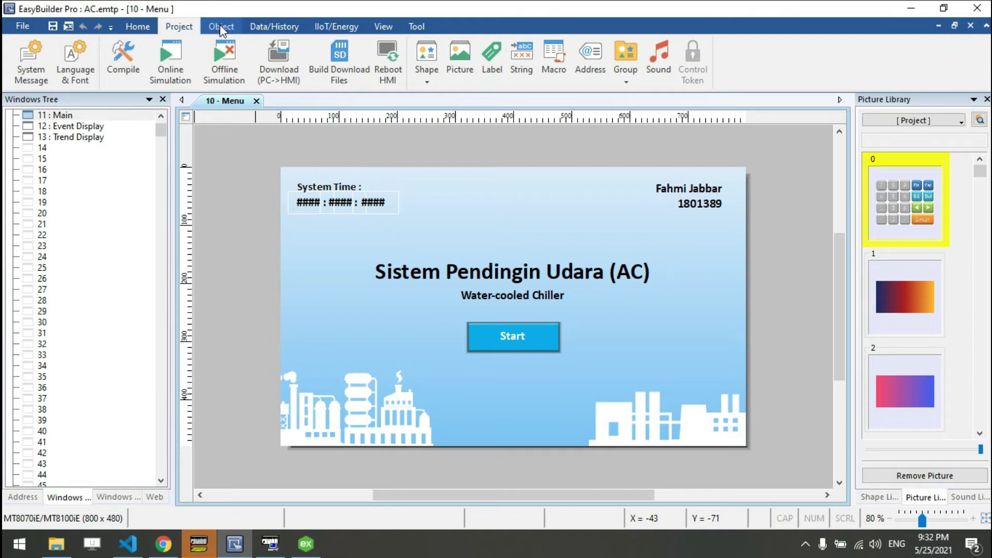
{"action": "left_click", "coordinate": [336, 28]}
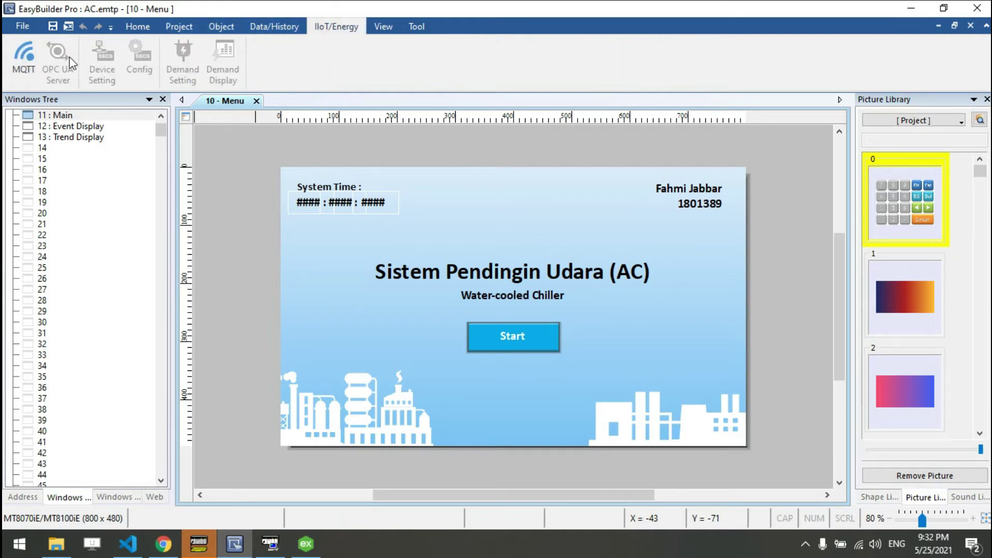
{"action": "left_click", "coordinate": [21, 70]}
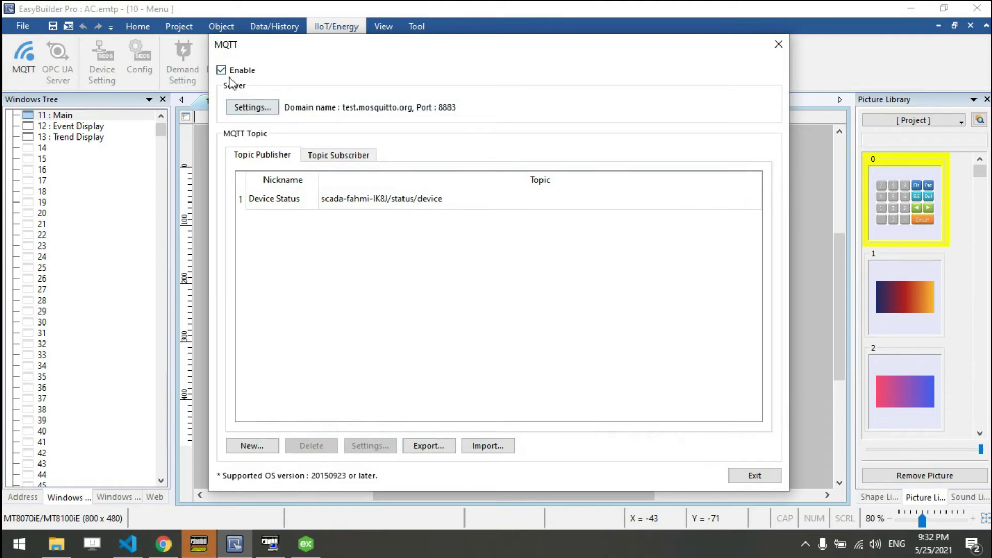
{"action": "left_click", "coordinate": [221, 70]}
{"action": "left_click", "coordinate": [221, 71]}
Open the MQTT server settings and examine the domain name, port and client ID
{"action": "left_click", "coordinate": [231, 111]}
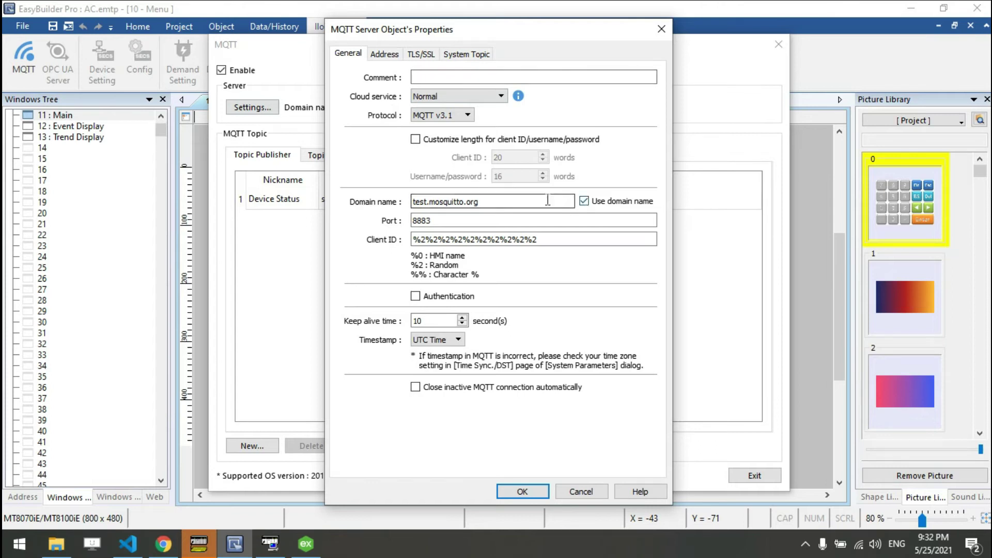
{"action": "double_click", "coordinate": [448, 203]}
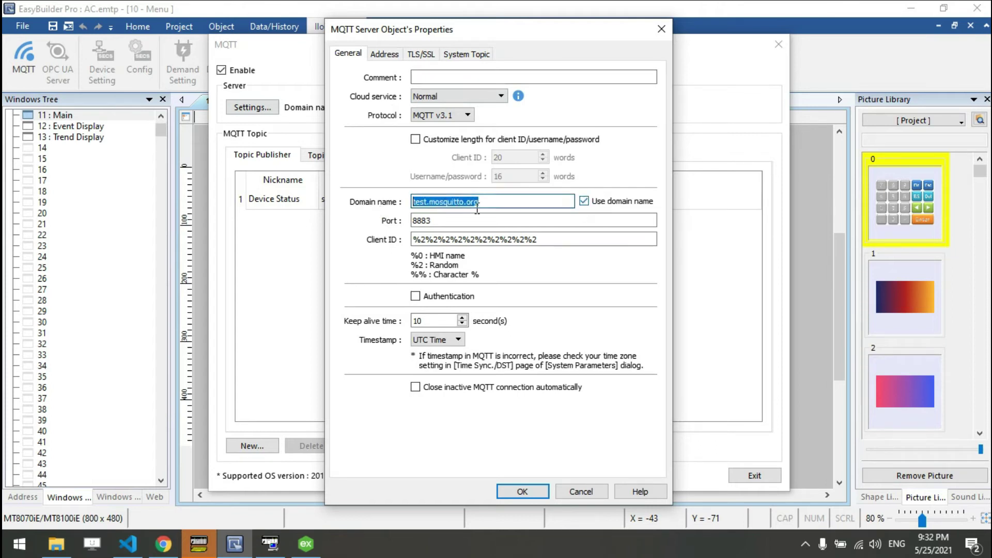
{"action": "left_click", "coordinate": [463, 202]}
{"action": "left_click_drag", "start_coordinate": [492, 202], "coordinate": [414, 203]}
{"action": "left_click", "coordinate": [434, 221]}
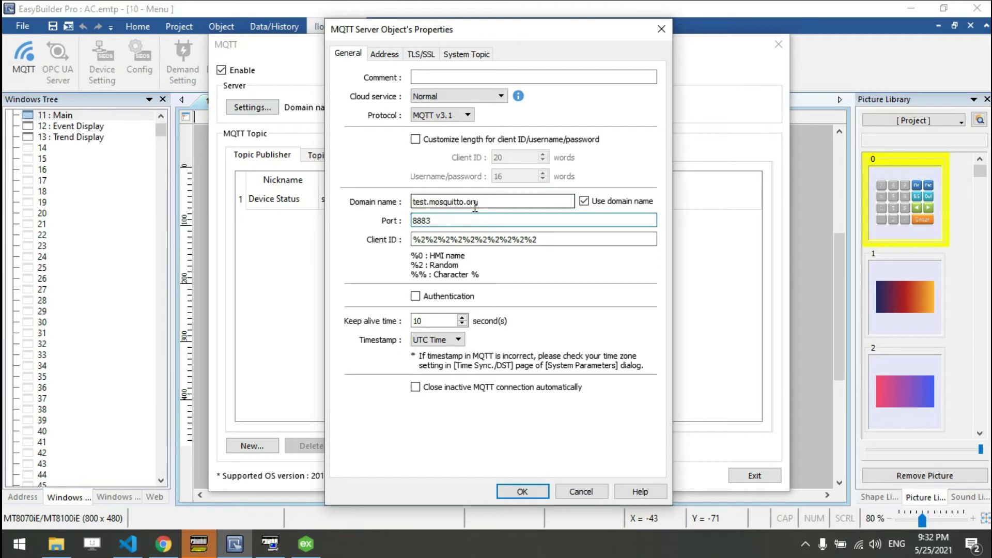
{"action": "left_click_drag", "start_coordinate": [436, 221], "coordinate": [407, 223]}
{"action": "key", "text": "Tab"}
{"action": "left_click", "coordinate": [422, 239]}
{"action": "left_click_drag", "start_coordinate": [422, 240], "coordinate": [578, 235]}
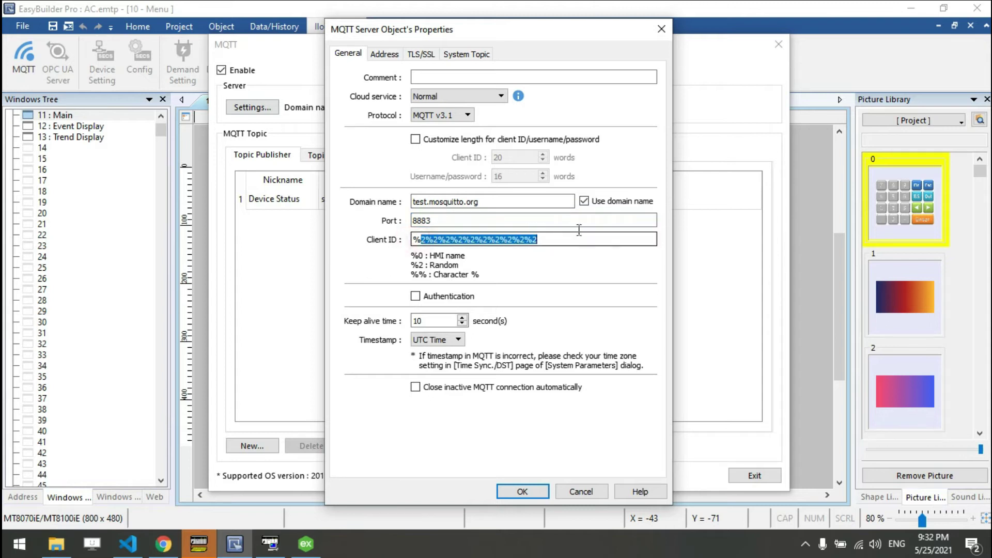
{"action": "left_click", "coordinate": [571, 237]}
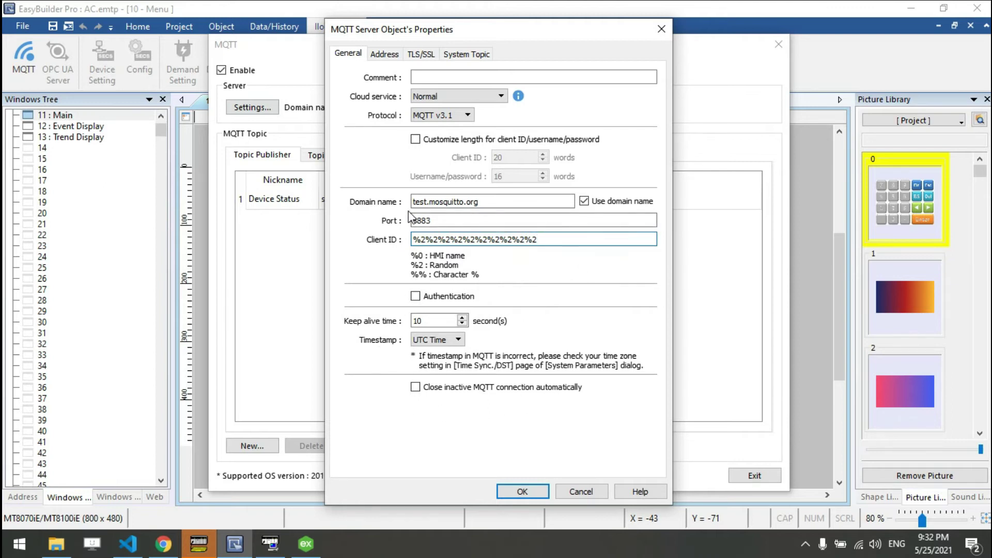
Check the MQTT server's status address and view its address usage description
{"action": "left_click", "coordinate": [383, 55]}
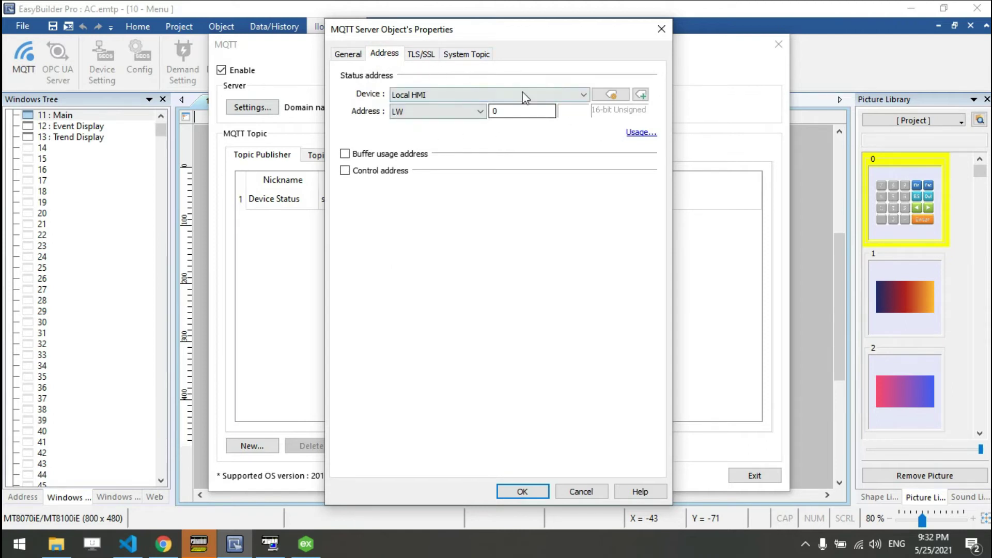
{"action": "left_click", "coordinate": [640, 133]}
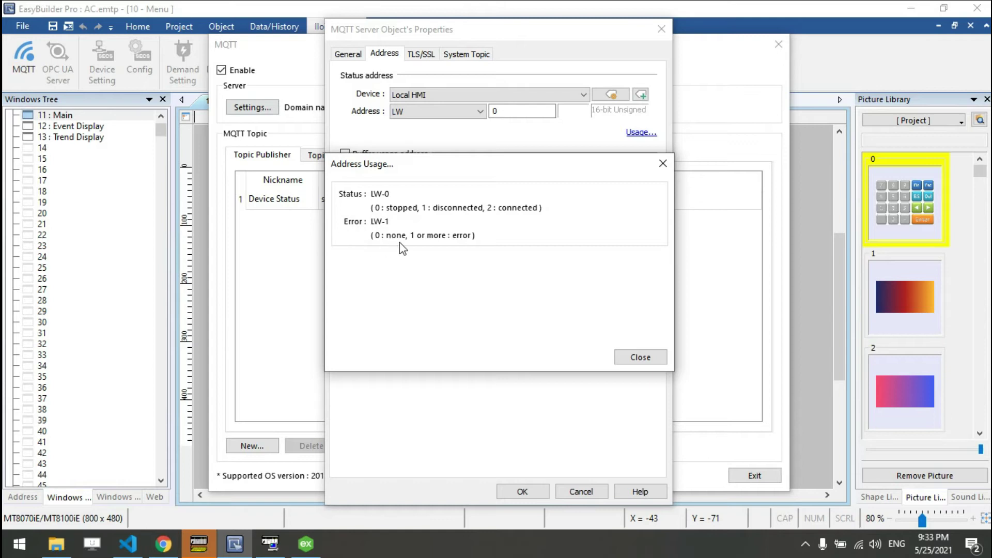
{"action": "left_click", "coordinate": [663, 164]}
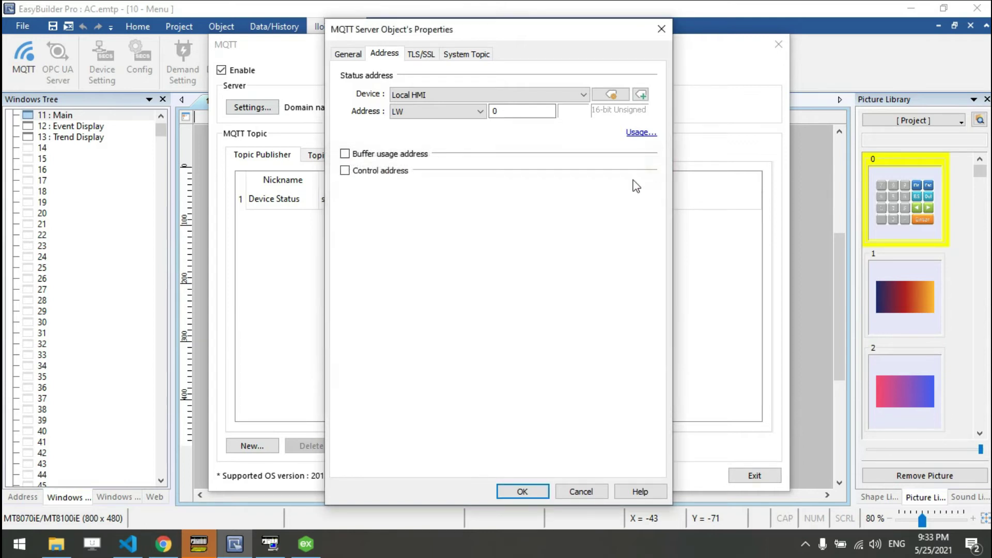
Review the MQTT server's TLS/SSL options against its port, check the system topics, and accept the server properties
{"action": "left_click", "coordinate": [421, 56]}
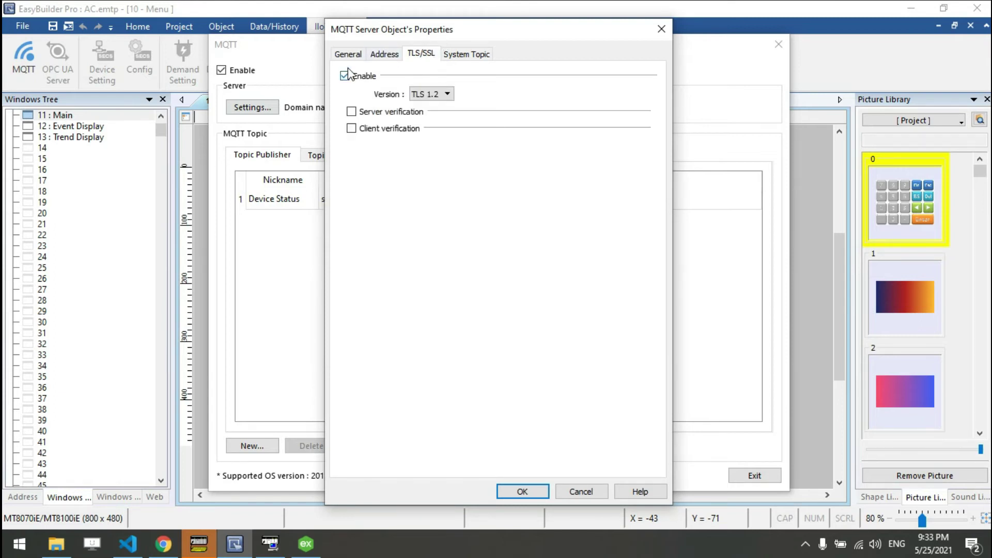
{"action": "left_click", "coordinate": [348, 53]}
{"action": "double_click", "coordinate": [440, 221]}
{"action": "left_click", "coordinate": [421, 54]}
{"action": "left_click", "coordinate": [467, 53]}
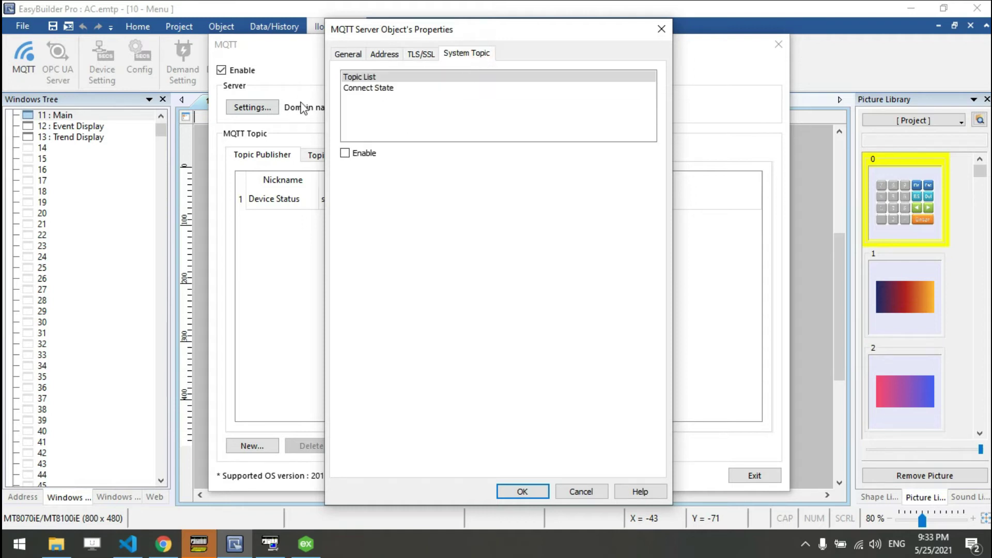
{"action": "left_click", "coordinate": [345, 53]}
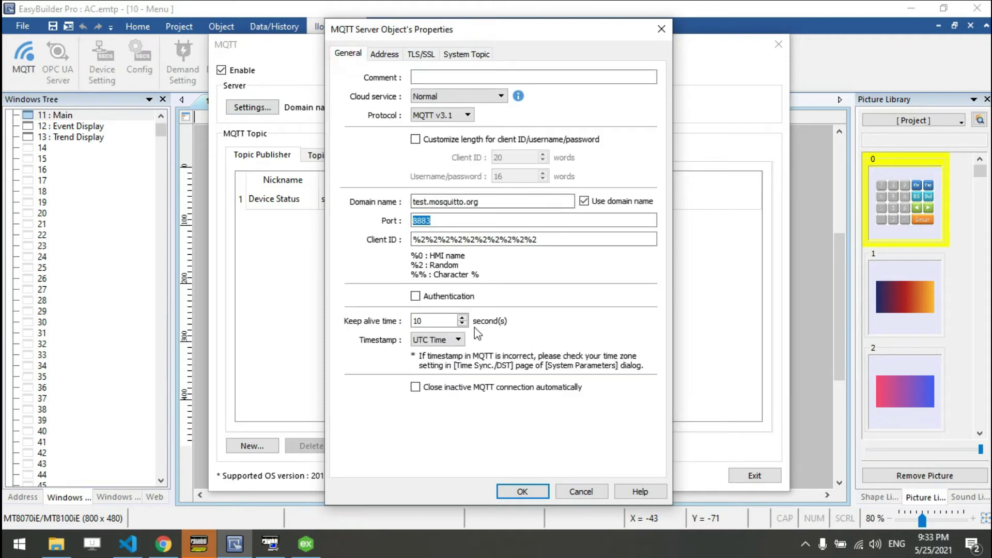
{"action": "left_click", "coordinate": [521, 492]}
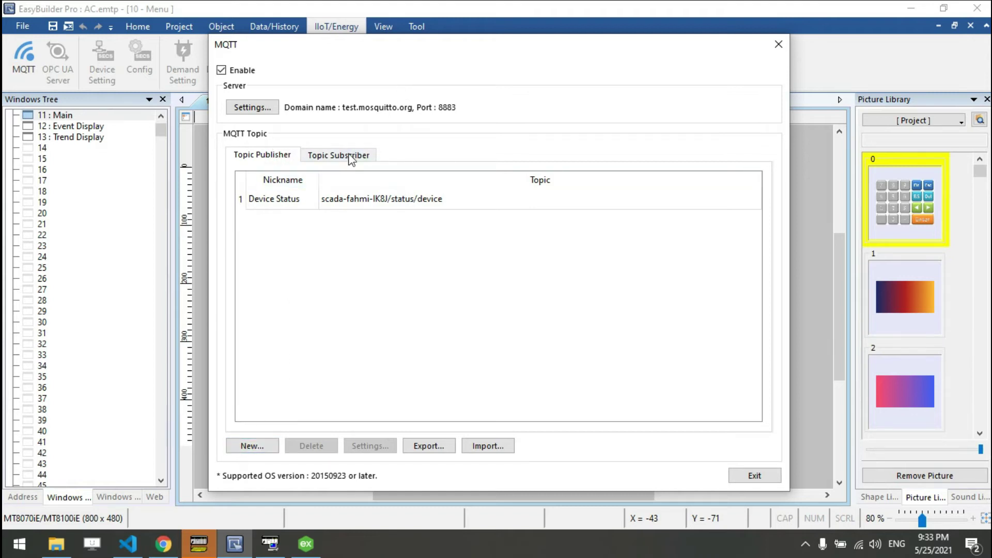
Review the Device Status publisher's nickname, topic, sending options and address list, and accept its properties
{"action": "double_click", "coordinate": [321, 203]}
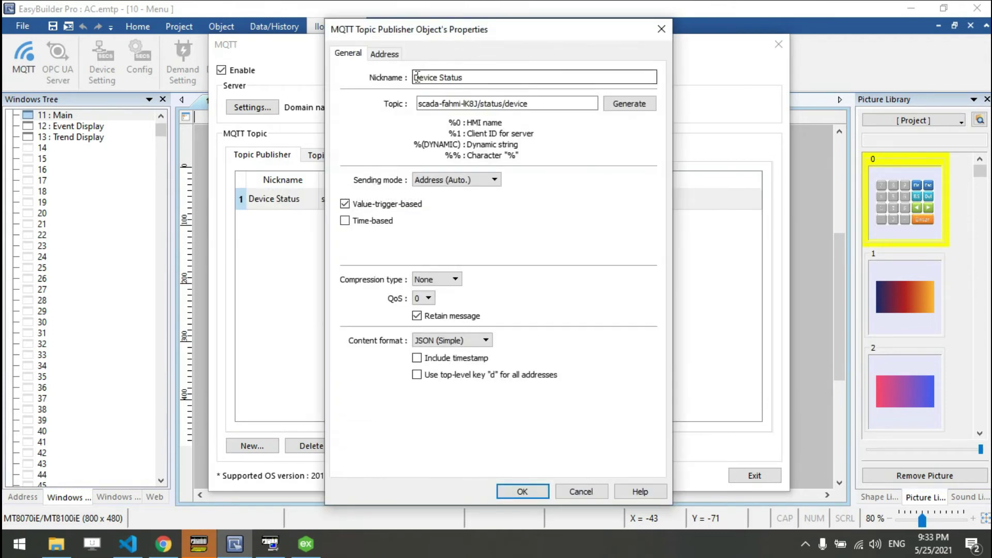
{"action": "left_click_drag", "start_coordinate": [480, 76], "coordinate": [413, 77]}
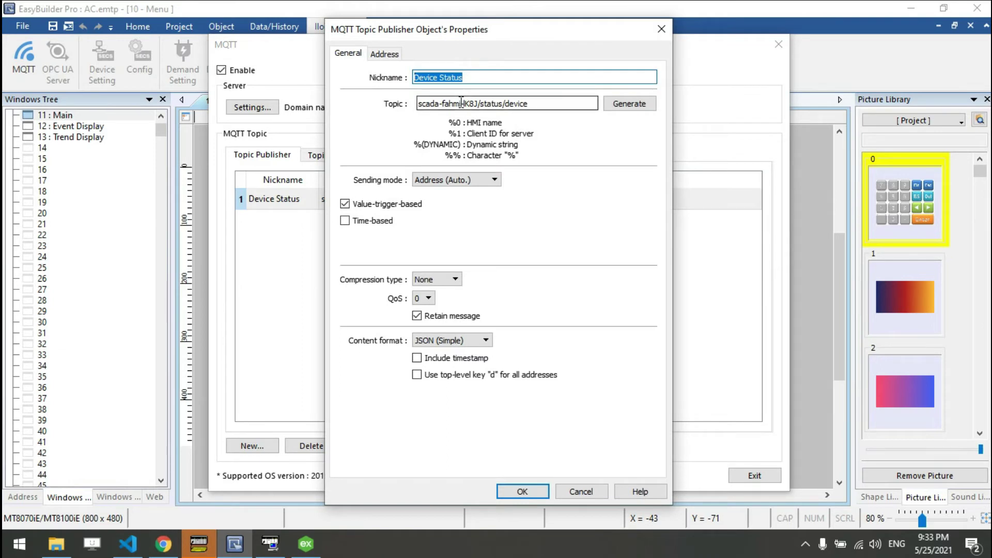
{"action": "left_click_drag", "start_coordinate": [423, 104], "coordinate": [347, 109]}
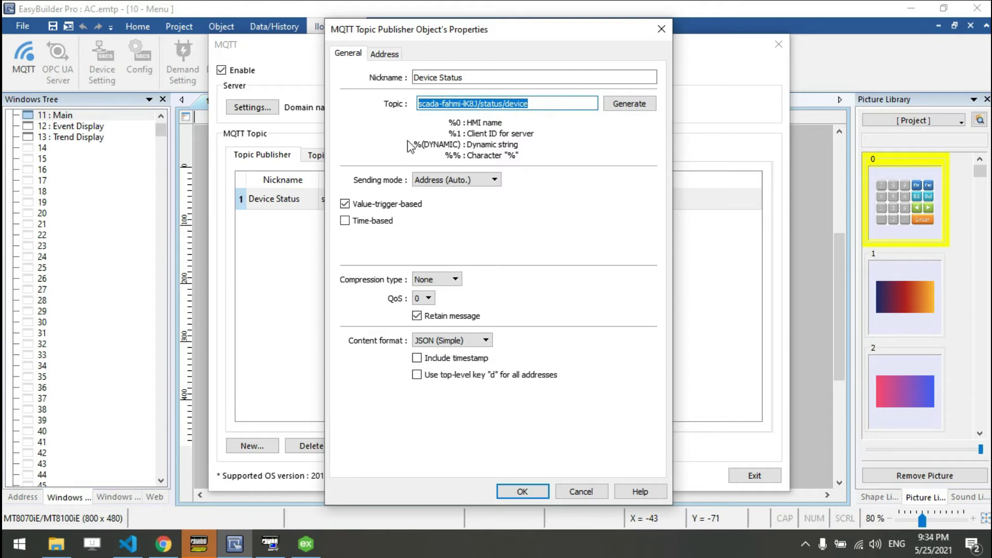
{"action": "left_click", "coordinate": [450, 101]}
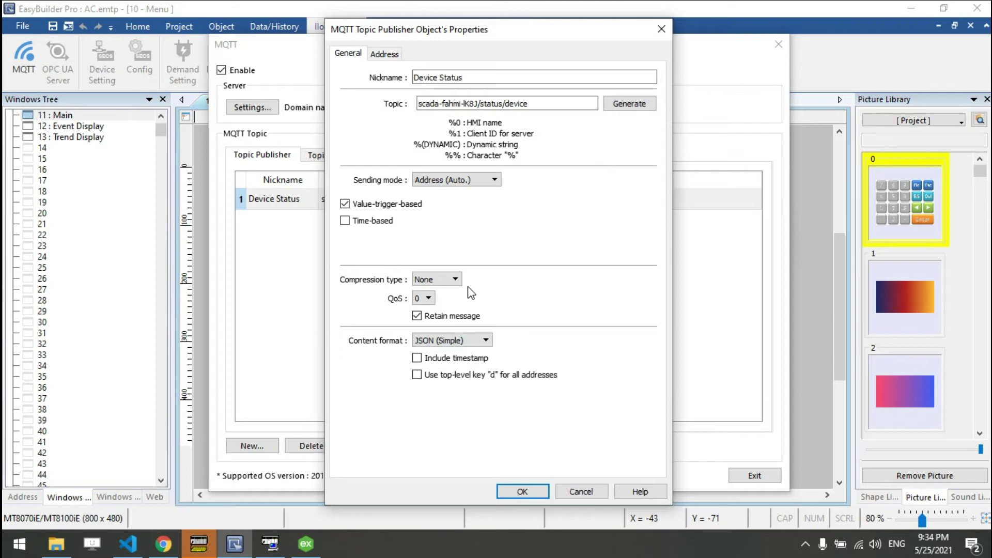
{"action": "left_click", "coordinate": [385, 53]}
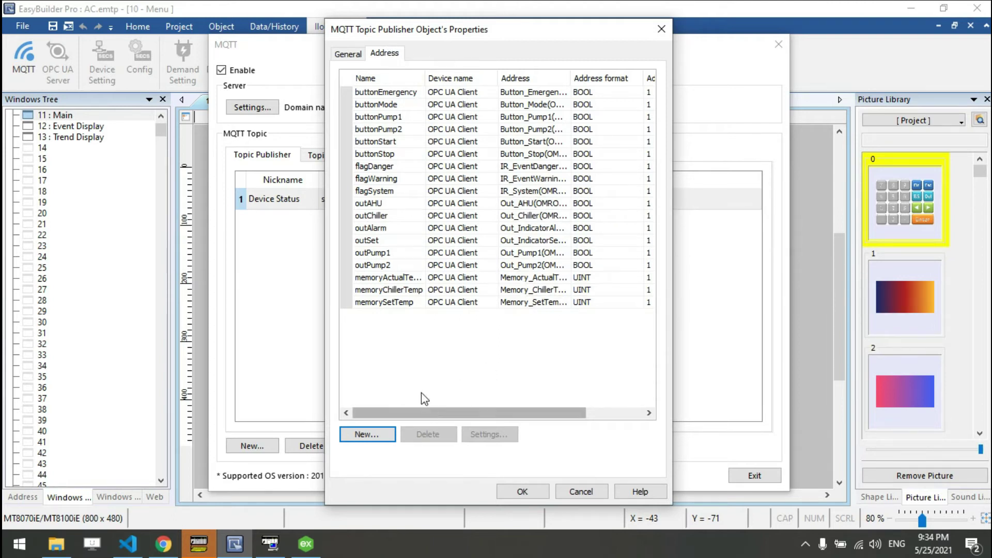
{"action": "left_click", "coordinate": [404, 94]}
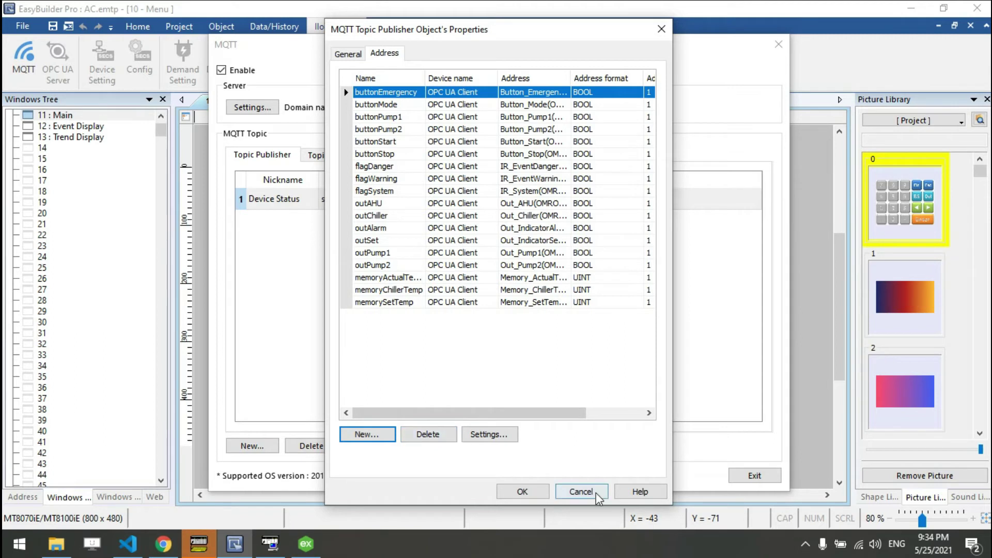
{"action": "left_click", "coordinate": [538, 490]}
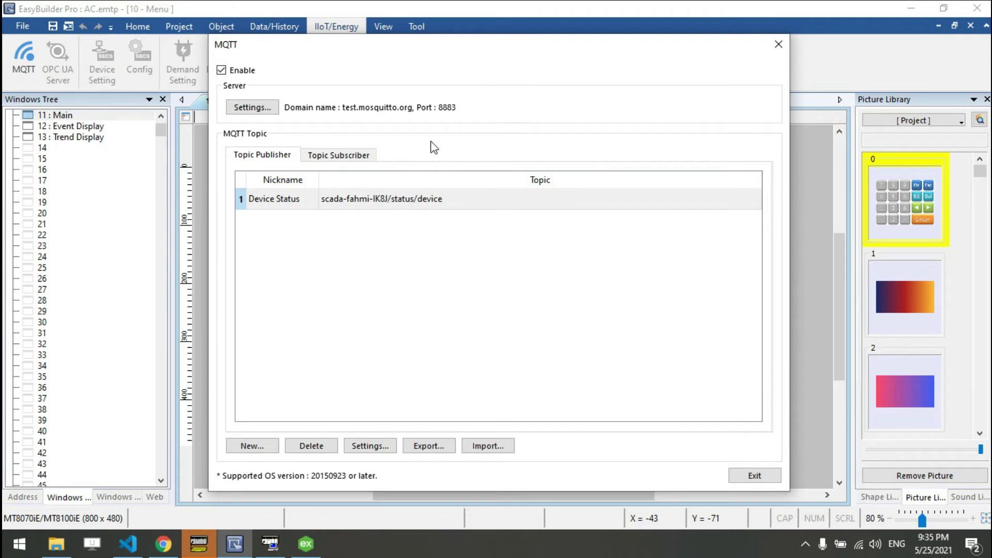
Review the Device Status subscriber's write topic, nickname, QoS, content format and address list, and accept its properties
{"action": "left_click", "coordinate": [355, 154]}
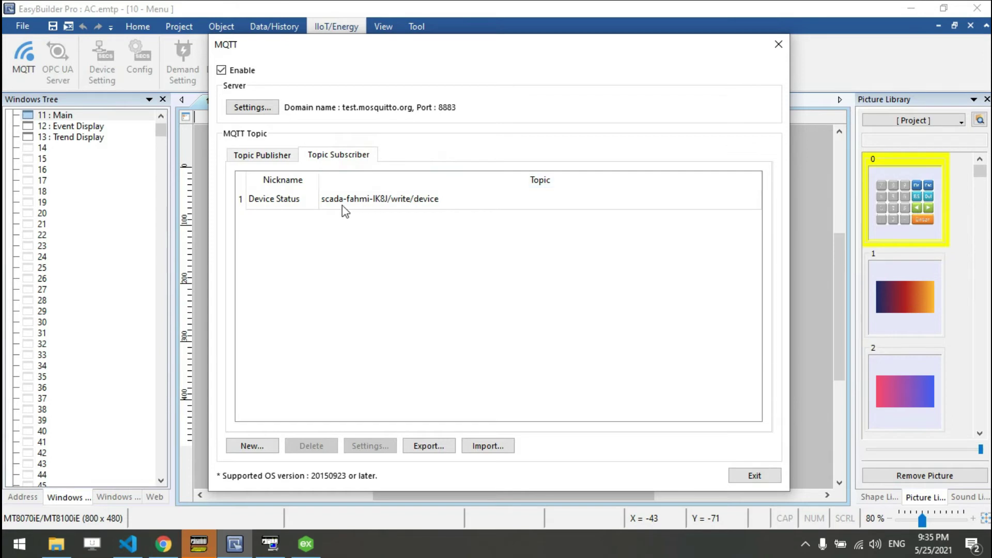
{"action": "left_click", "coordinate": [290, 201]}
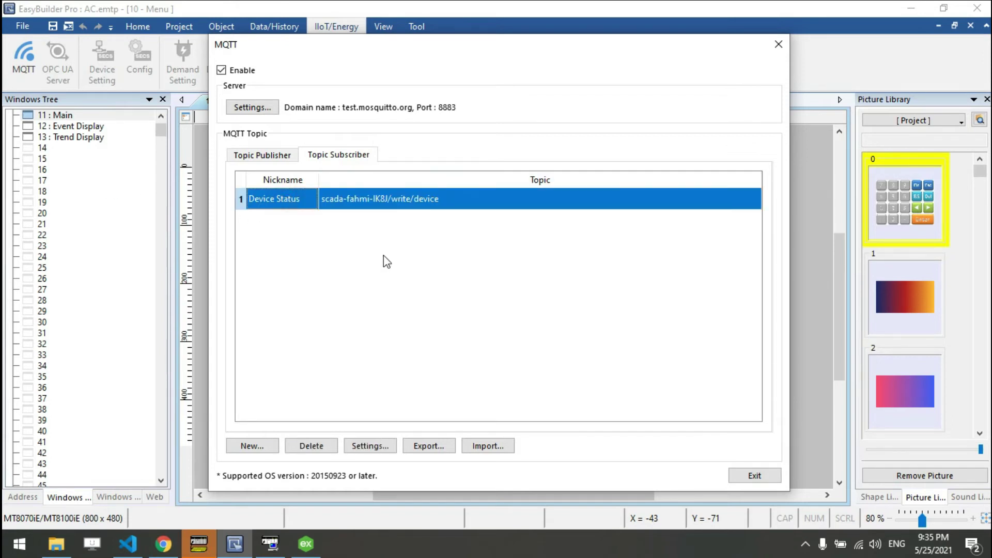
{"action": "double_click", "coordinate": [289, 206]}
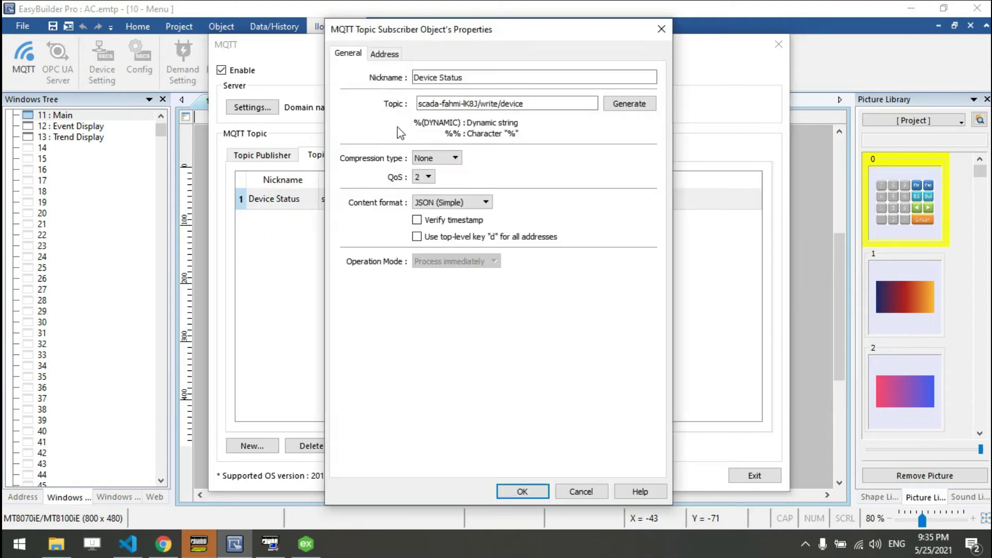
{"action": "double_click", "coordinate": [489, 104]}
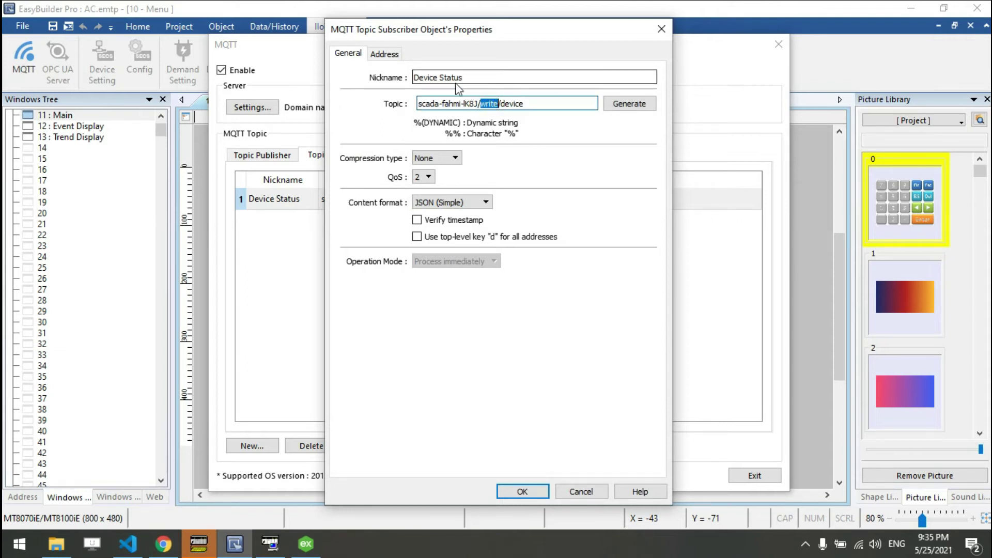
{"action": "left_click", "coordinate": [432, 77]}
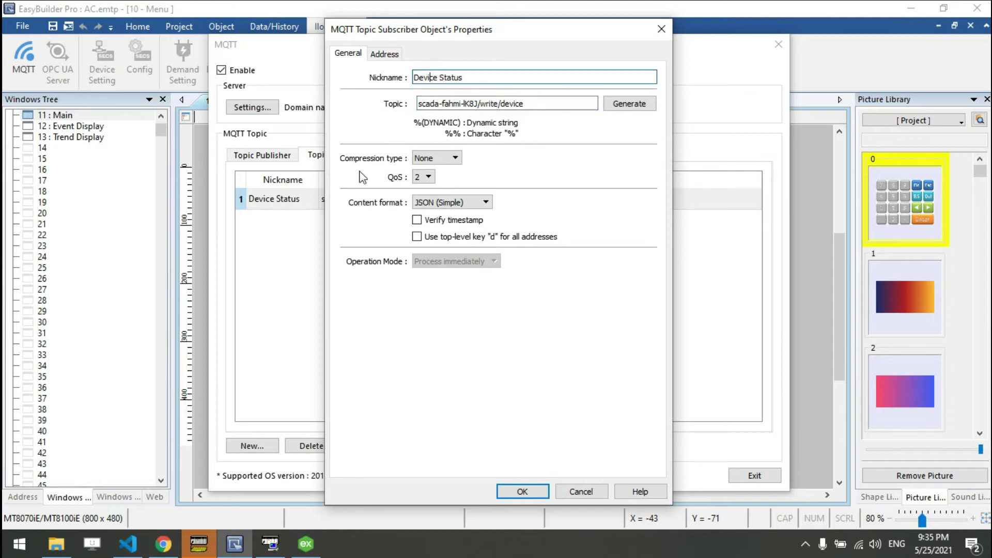
{"action": "left_click", "coordinate": [388, 53]}
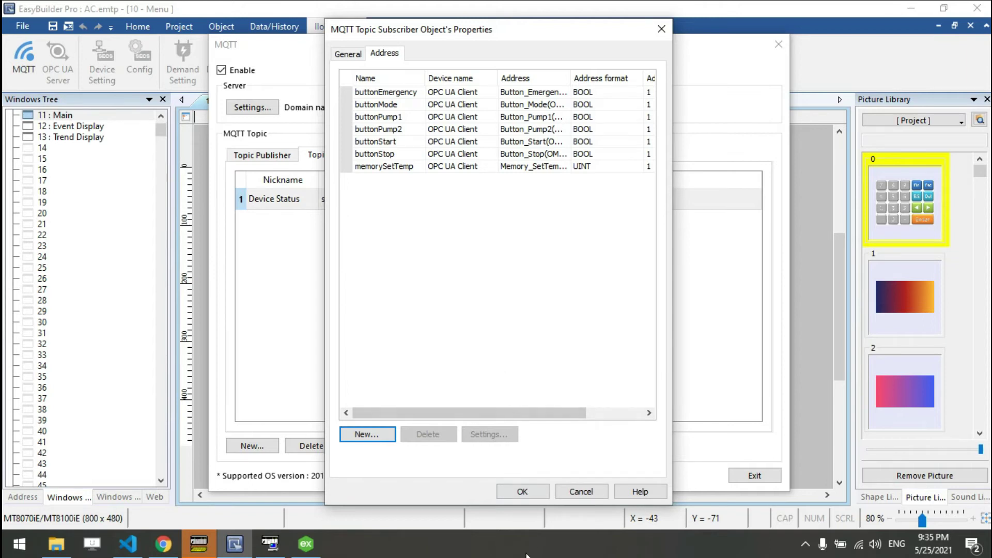
{"action": "left_click", "coordinate": [535, 491]}
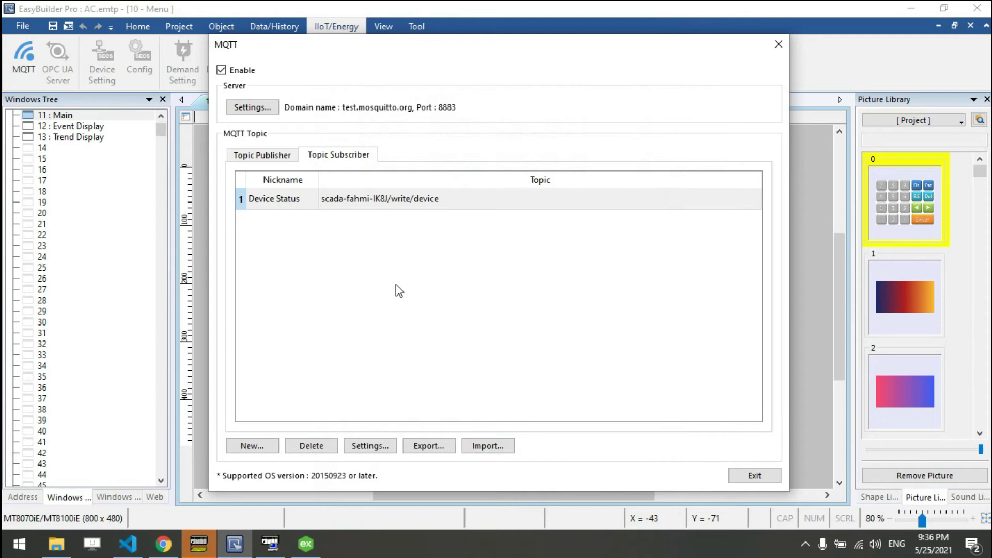
Close the MQTT configuration and start the project's online simulation
{"action": "left_click", "coordinate": [761, 480]}
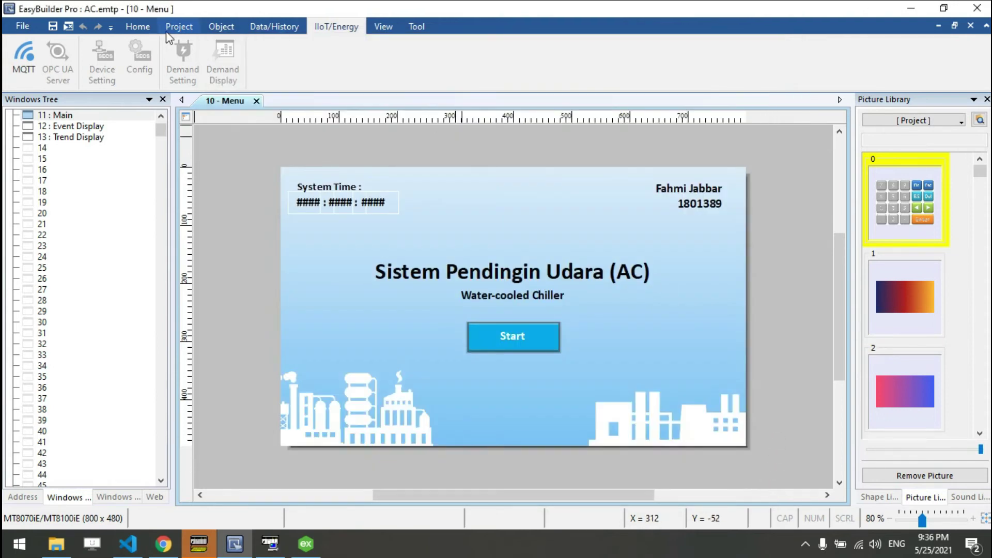
{"action": "left_click", "coordinate": [188, 27]}
{"action": "left_click", "coordinate": [171, 63]}
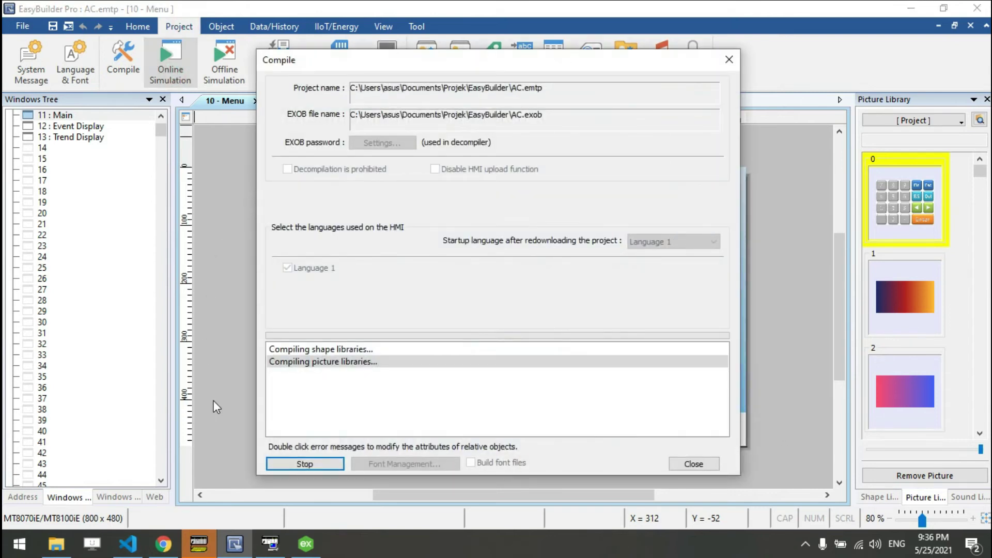
Switch to Chrome and open HiveMQ's MQTT Websocket Client page in a new tab
{"action": "left_click", "coordinate": [164, 544]}
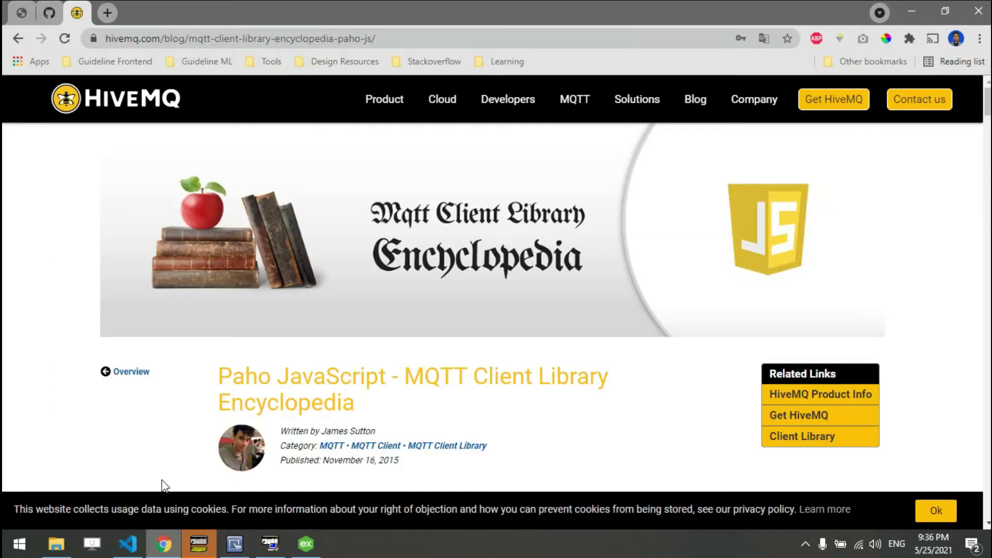
{"action": "left_click", "coordinate": [117, 12]}
{"action": "type", "text": "webs"}
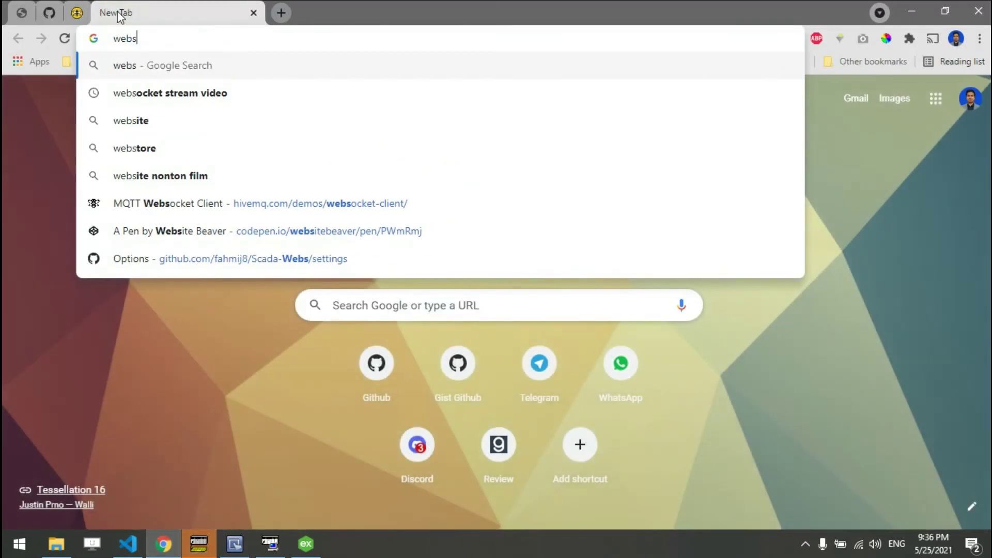
{"action": "key", "text": "Down"}
{"action": "key", "text": "Down"}
{"action": "key", "text": "Down"}
{"action": "key", "text": "Down"}
{"action": "key", "text": "Down"}
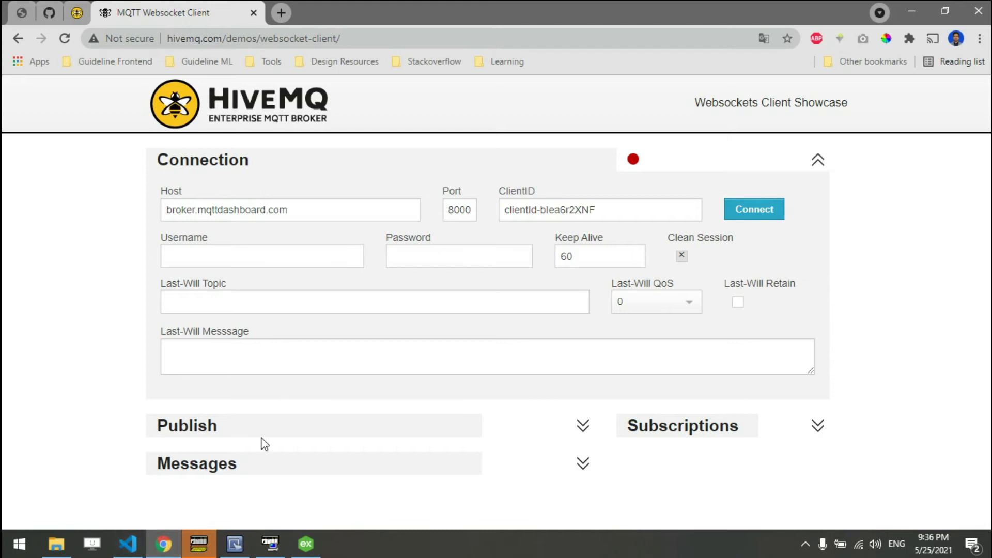
Set the websocket client's connection host to test.mosquitto.org
{"action": "left_click", "coordinate": [129, 544]}
{"action": "left_click", "coordinate": [129, 545]}
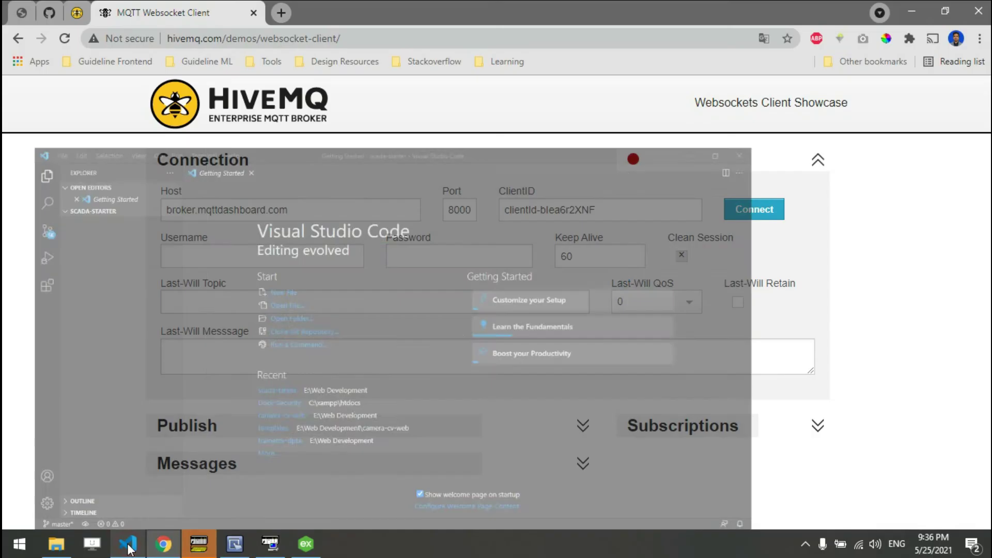
{"action": "left_click_drag", "start_coordinate": [303, 208], "coordinate": [162, 209]}
{"action": "key", "text": "BackSpace"}
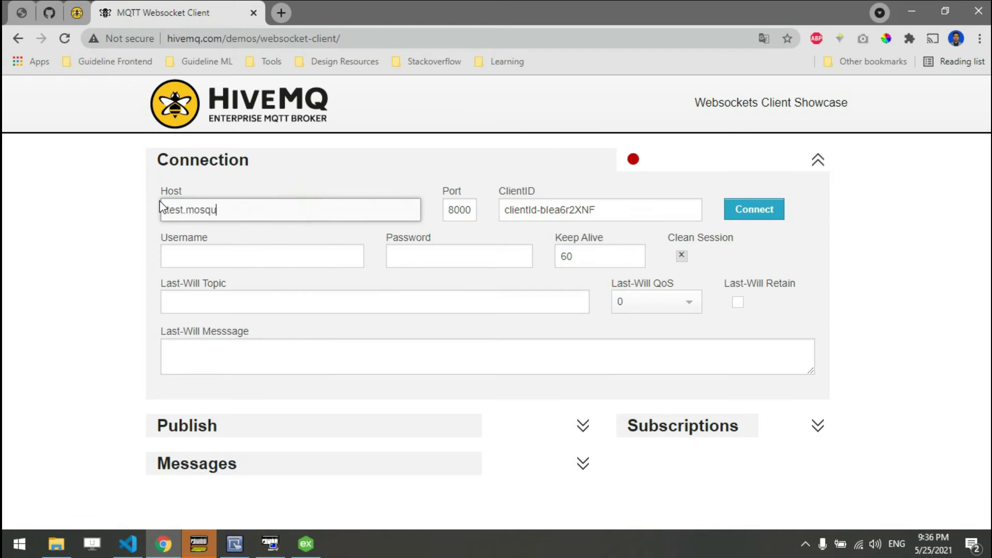
{"action": "type", "text": "test.mosquitto.org"}
Check the online simulation's compile progress in EasyBuilder Pro and return to the websocket client in Chrome
{"action": "left_click", "coordinate": [234, 544]}
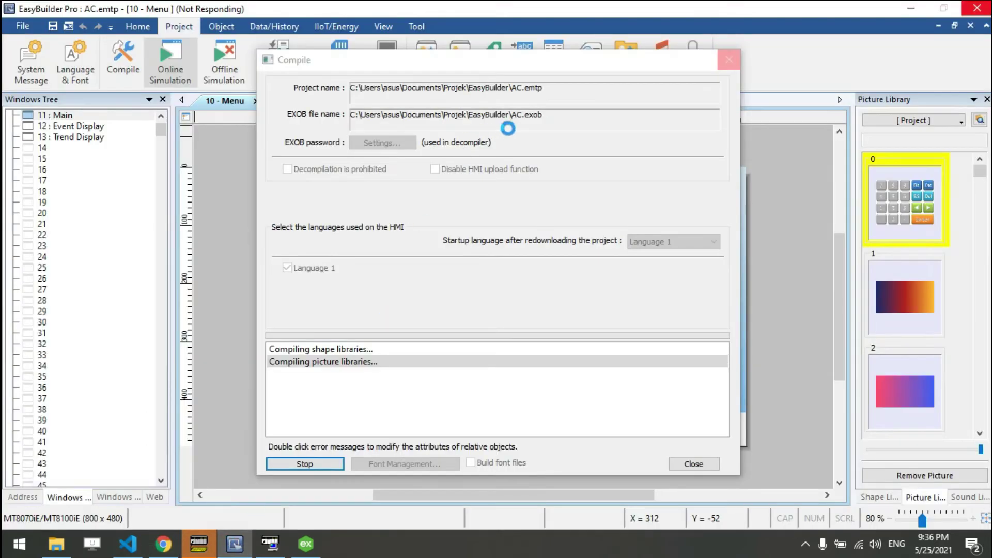
{"action": "left_click", "coordinate": [164, 545]}
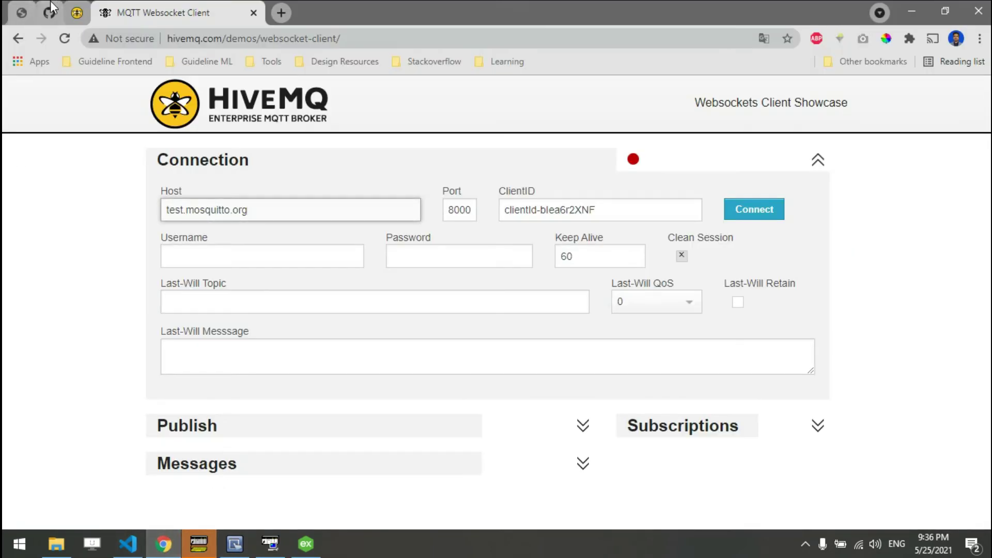
{"action": "left_click", "coordinate": [51, 6]}
{"action": "left_click", "coordinate": [175, 8]}
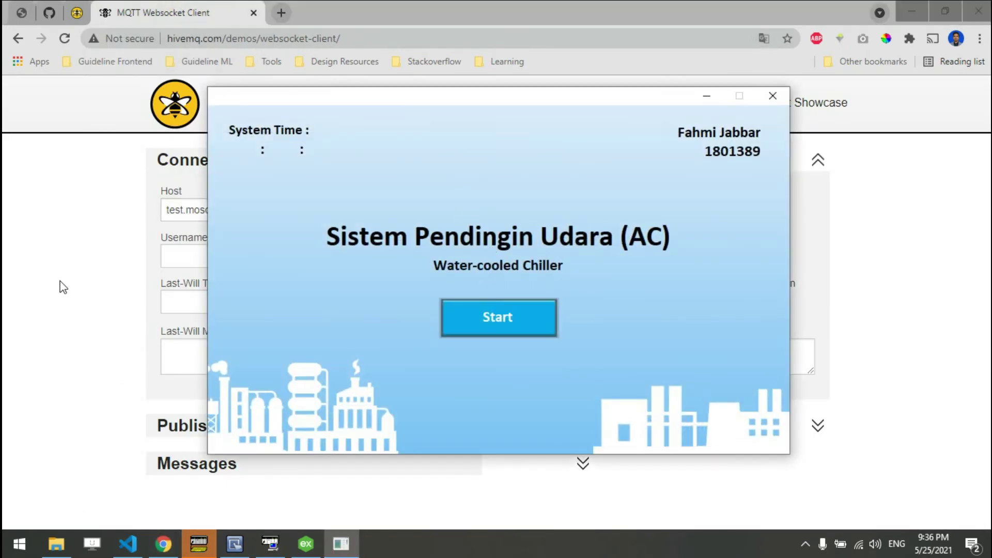
{"action": "left_click", "coordinate": [61, 282]}
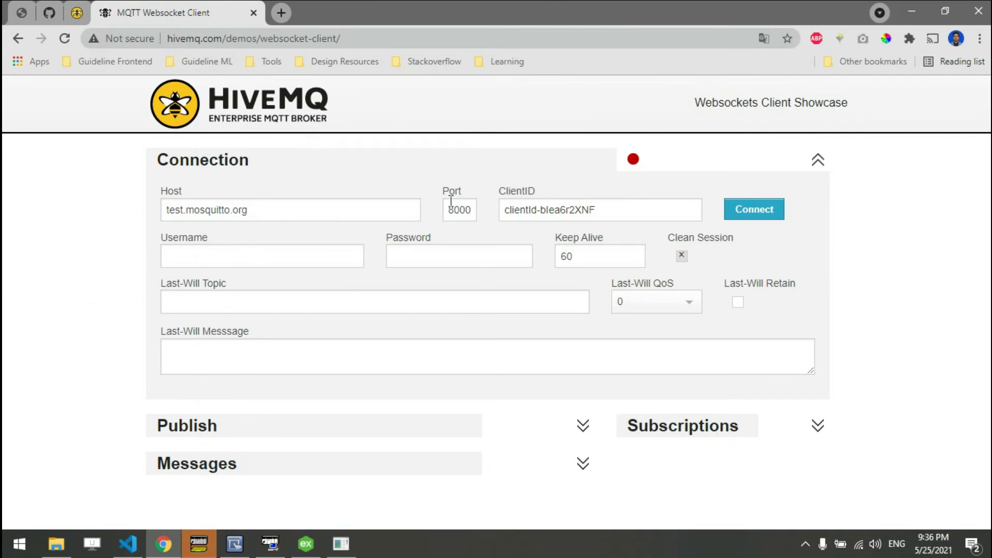
Open test.mosquitto.org in a new browser tab and copy the encrypted, unauthenticated WebSockets port 8081
{"action": "left_click", "coordinate": [281, 12]}
{"action": "type", "text": "tes"}
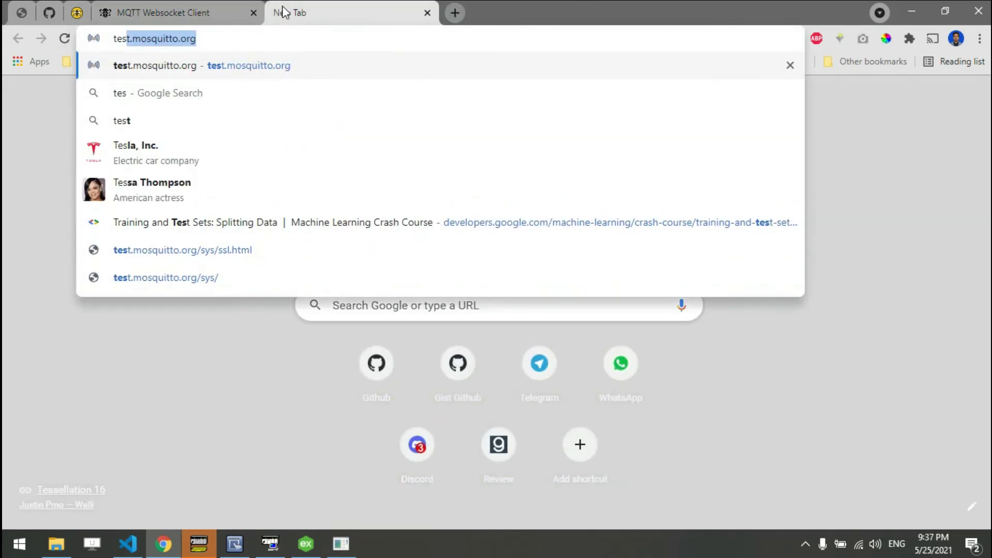
{"action": "type", "text": "t"}
{"action": "key", "text": "Return"}
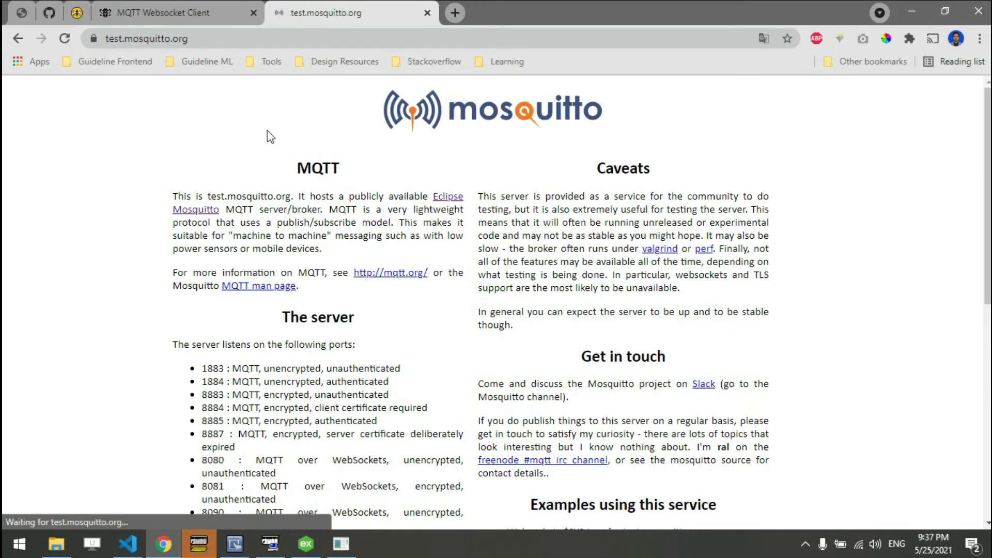
{"action": "scroll", "coordinate": [332, 265], "scroll_direction": "down", "scroll_amount": 1}
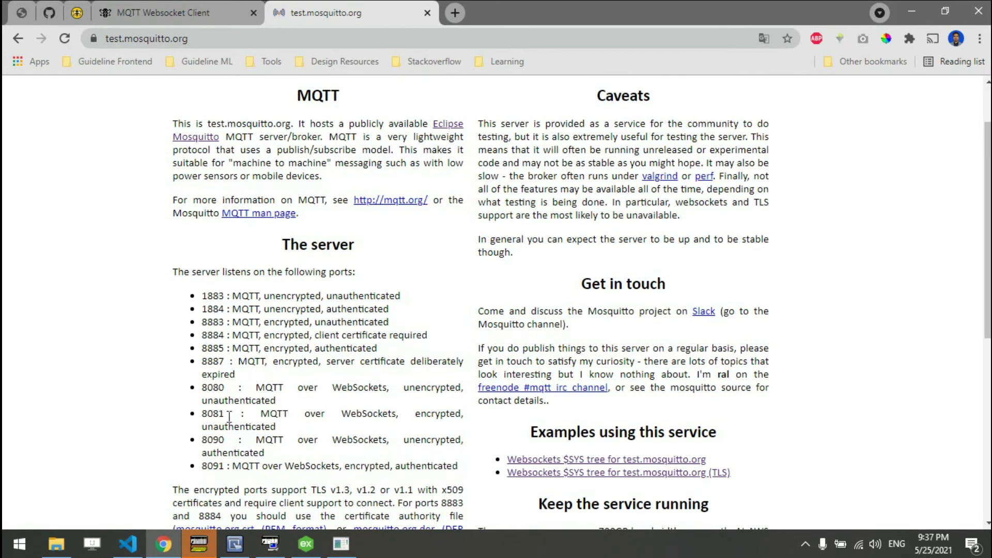
{"action": "mouse_move", "coordinate": [222, 412]}
{"action": "left_mouse_down"}
{"action": "mouse_move", "coordinate": [202, 413]}
{"action": "mouse_move", "coordinate": [226, 413]}
{"action": "left_mouse_up"}
{"action": "key", "text": "ctrl+c"}
Set the websocket client's port to 8081 and connect to the broker
{"action": "left_click", "coordinate": [228, 10]}
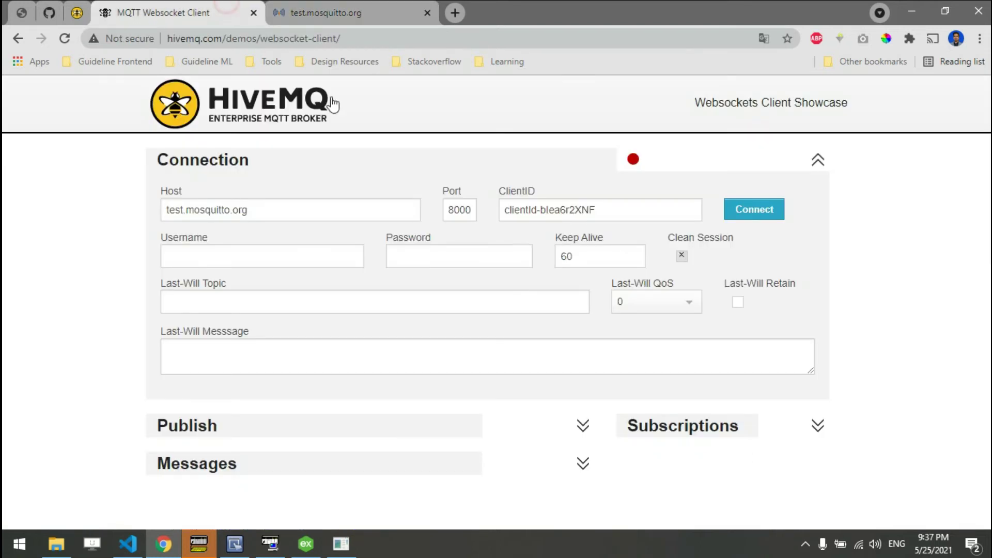
{"action": "double_click", "coordinate": [462, 209]}
{"action": "key", "text": "ctrl+v"}
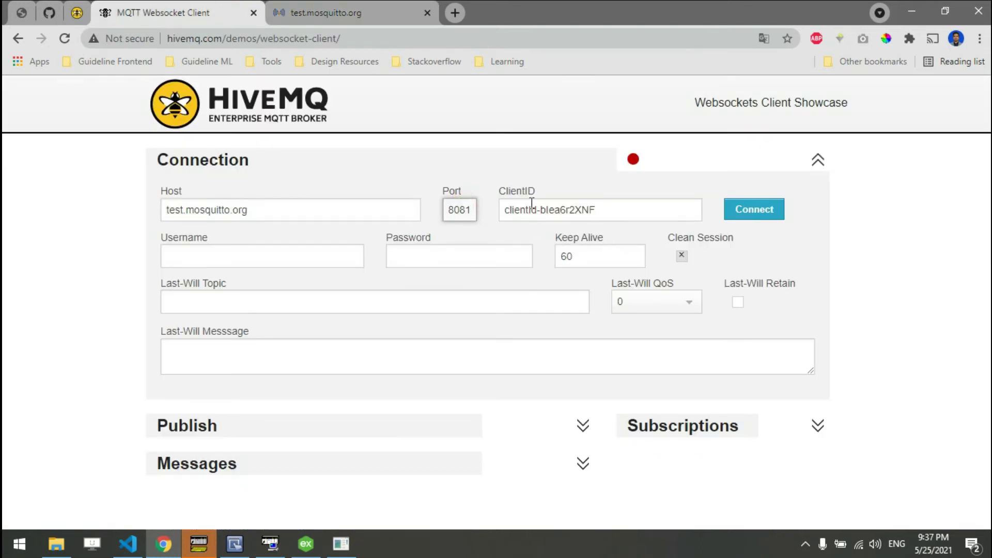
{"action": "left_click", "coordinate": [765, 216]}
Start the simulated HMI's main screen, check its events log for the MQTT connection, and return to Chrome
{"action": "left_click", "coordinate": [341, 543]}
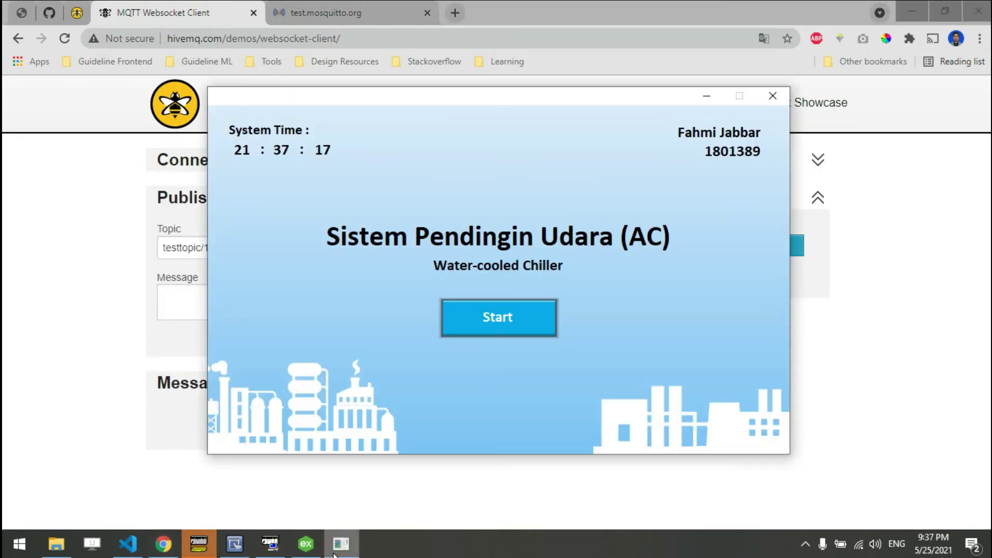
{"action": "left_click", "coordinate": [500, 322]}
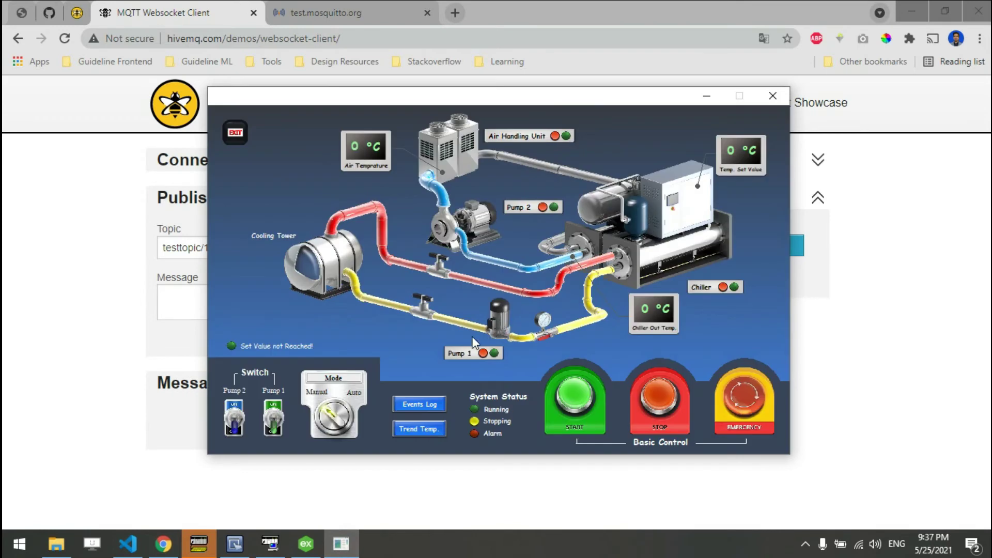
{"action": "left_click", "coordinate": [406, 405]}
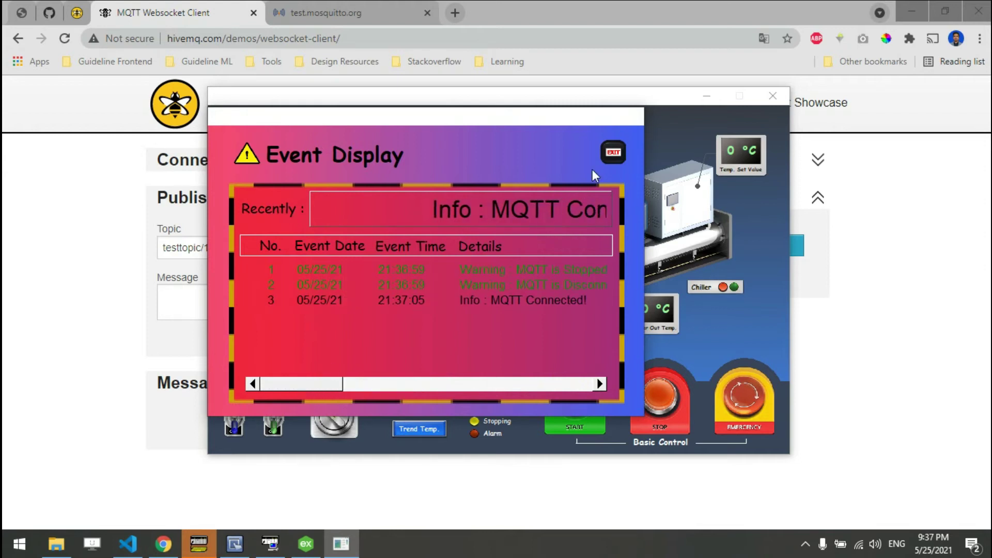
{"action": "left_click", "coordinate": [614, 152]}
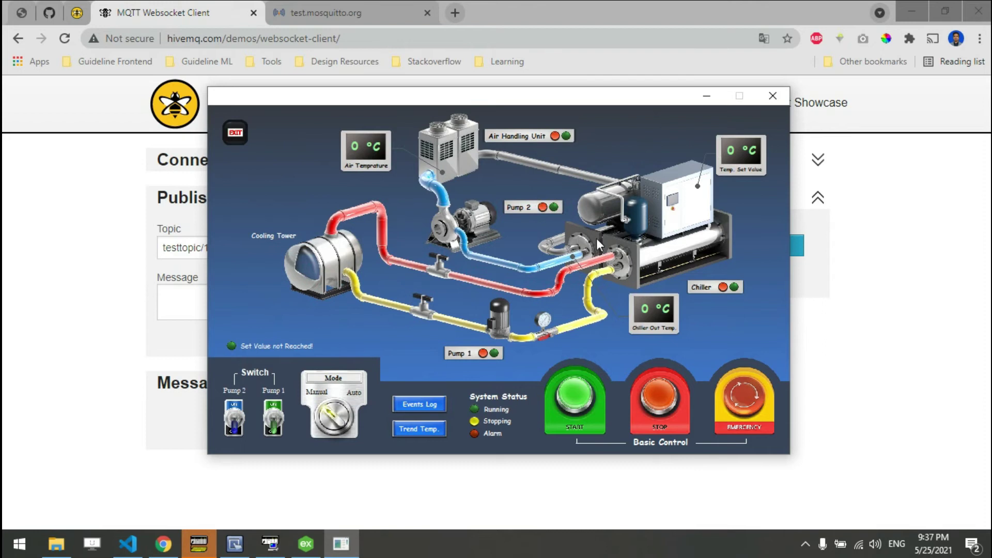
{"action": "left_click", "coordinate": [879, 270]}
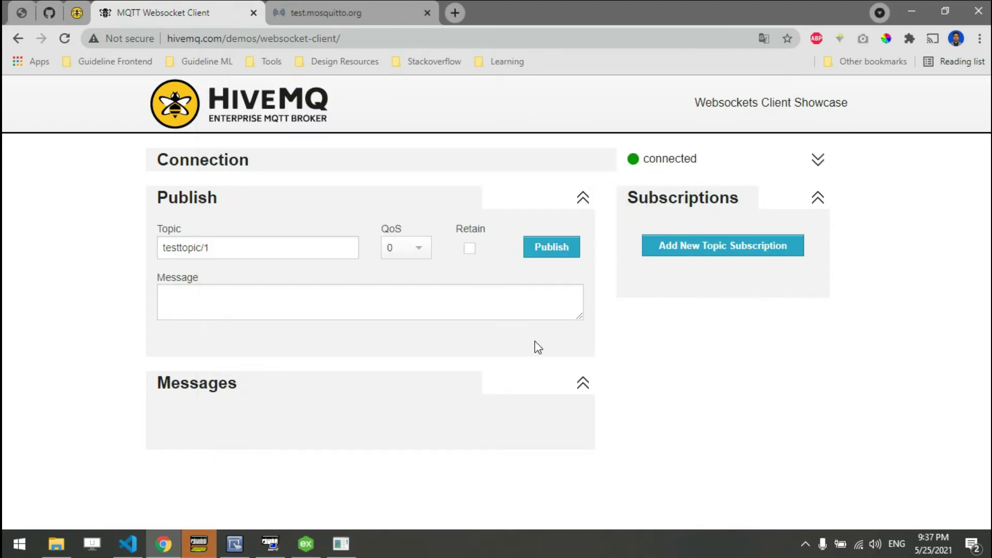
Switch to EasyBuilder Pro and open the MQTT configuration
{"action": "left_click", "coordinate": [235, 544]}
{"action": "left_click", "coordinate": [274, 26]}
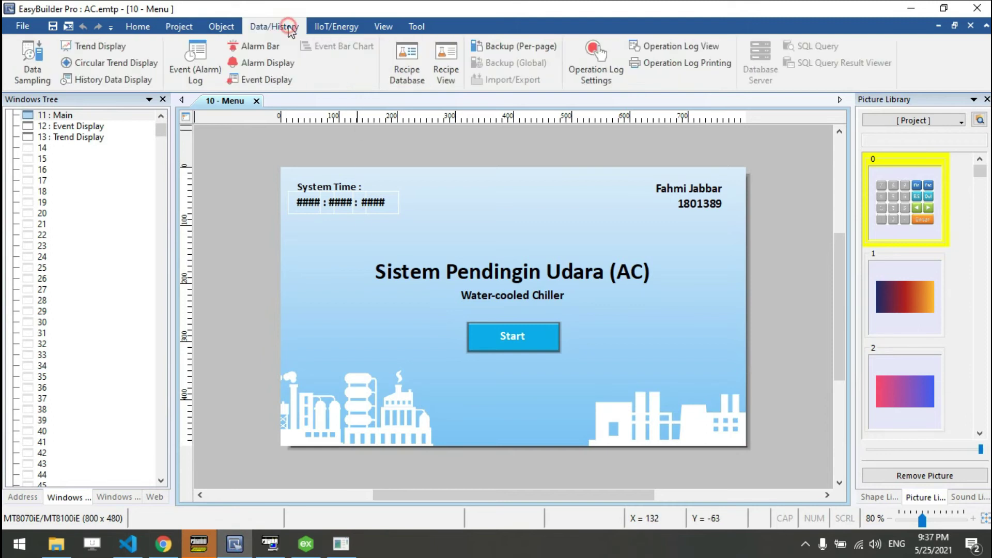
{"action": "left_click", "coordinate": [323, 28]}
{"action": "left_click", "coordinate": [221, 27]}
{"action": "left_click", "coordinate": [186, 29]}
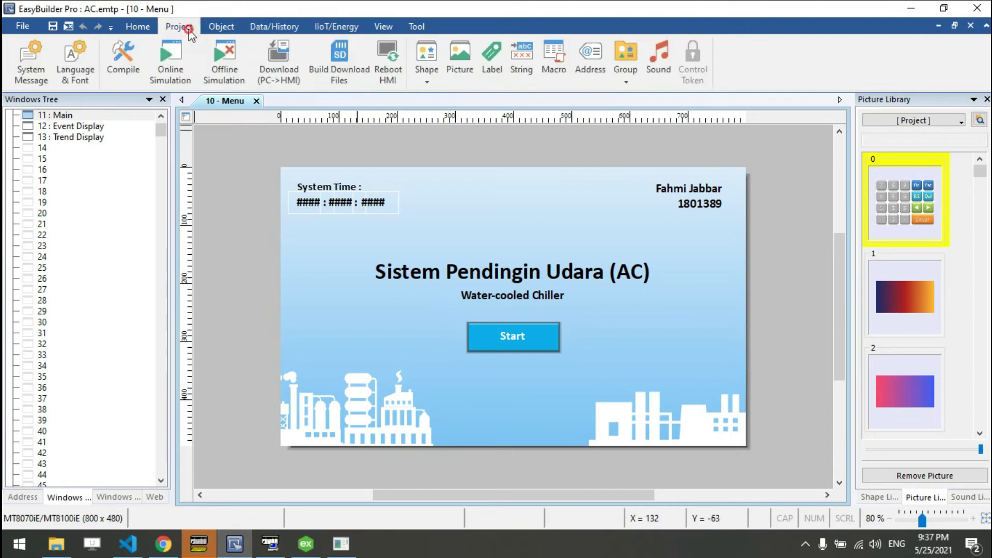
{"action": "left_click", "coordinate": [342, 27]}
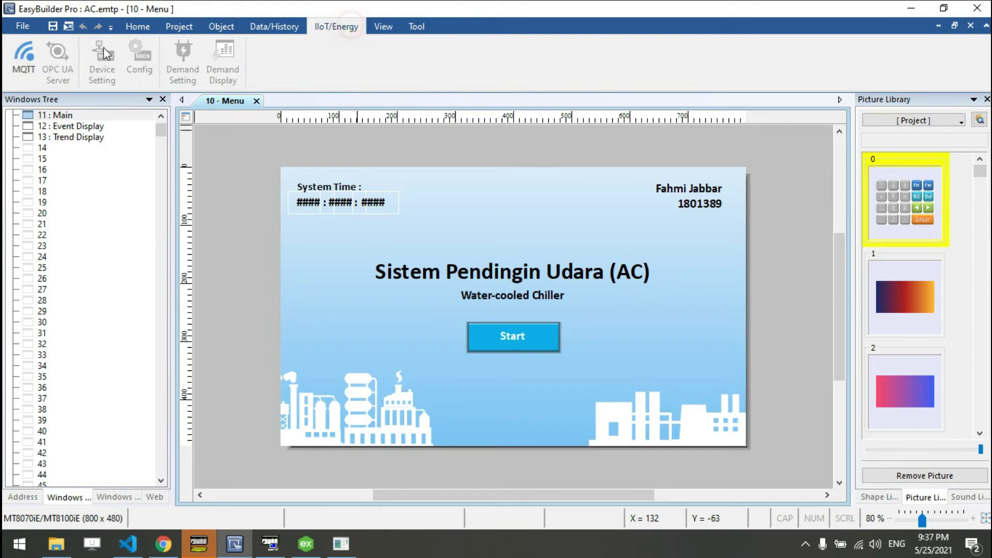
{"action": "left_click", "coordinate": [25, 59]}
Copy the topic from the Device Status publisher's properties and close them without changes
{"action": "left_click", "coordinate": [374, 199]}
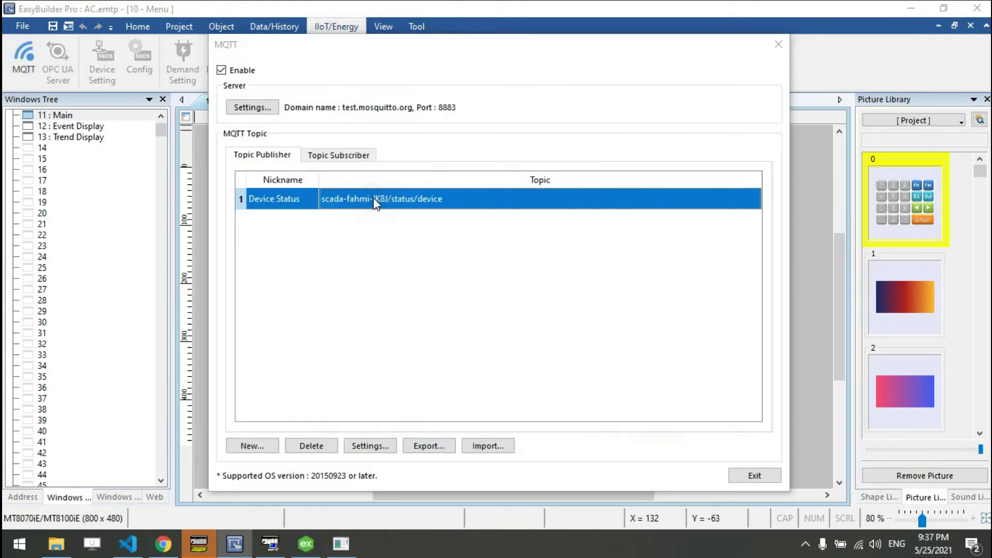
{"action": "double_click", "coordinate": [374, 198]}
{"action": "double_click", "coordinate": [592, 103]}
{"action": "key", "text": "ctrl+c"}
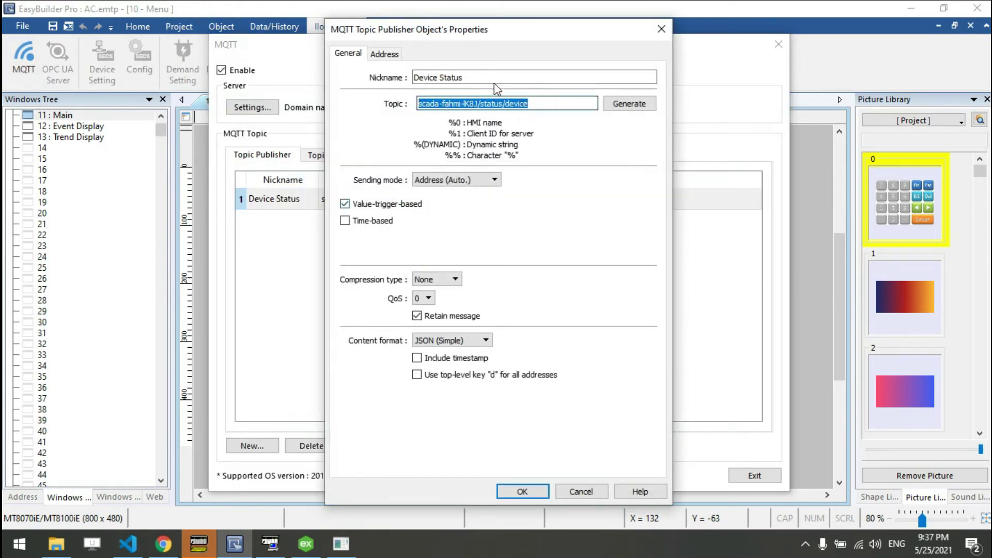
{"action": "left_click", "coordinate": [661, 29]}
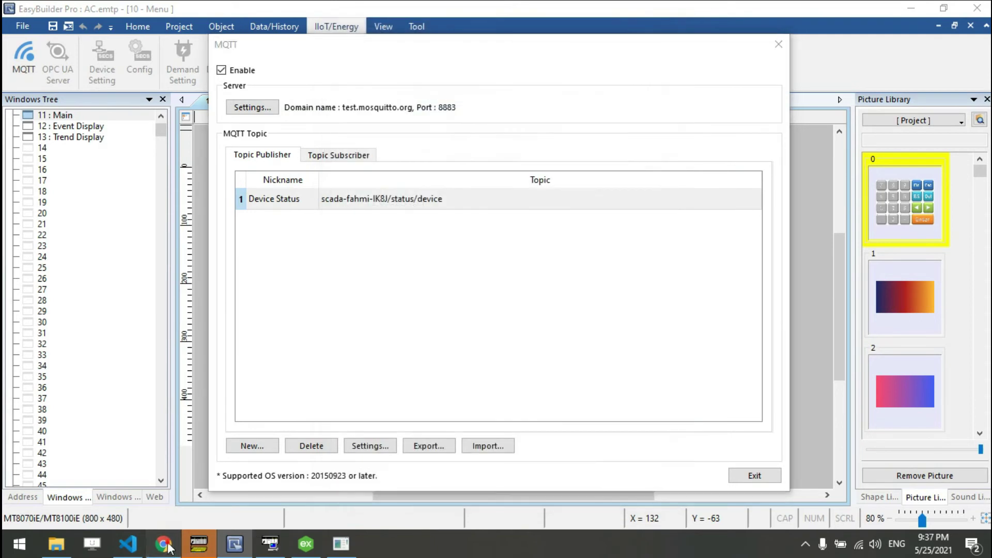
Switch to Chrome and subscribe the websocket client to the copied status/device topic with QoS 0
{"action": "left_click", "coordinate": [166, 546]}
{"action": "left_click", "coordinate": [676, 248]}
{"action": "triple_click", "coordinate": [488, 329]}
{"action": "key", "text": "ctrl+v"}
{"action": "left_click", "coordinate": [478, 286]}
{"action": "left_click", "coordinate": [464, 340]}
{"action": "left_click", "coordinate": [609, 293]}
{"action": "scroll", "coordinate": [618, 385], "scroll_direction": "down", "scroll_amount": 1}
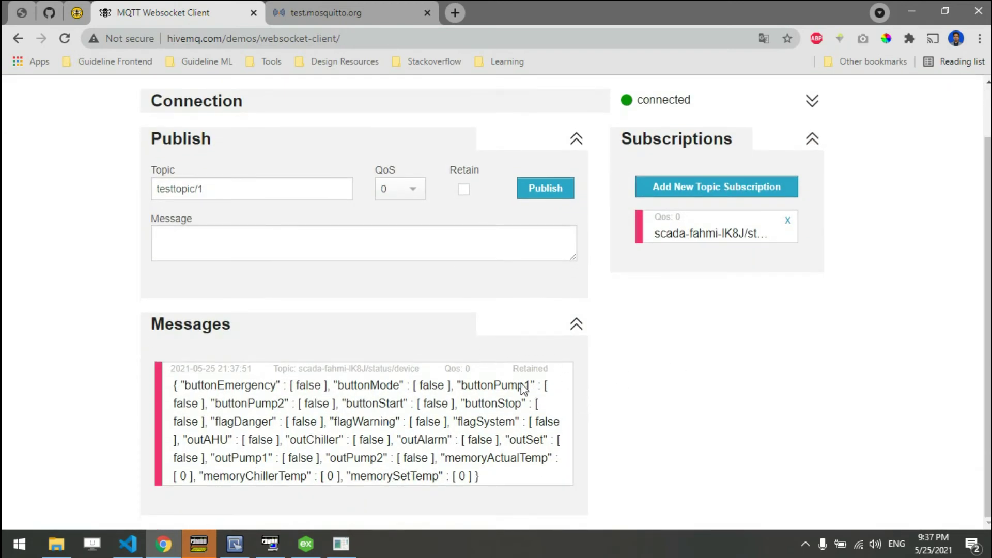
Switch on the emergency button in the HMI simulation and check the resulting message in the websocket client
{"action": "left_click", "coordinate": [342, 544]}
{"action": "left_click", "coordinate": [758, 405]}
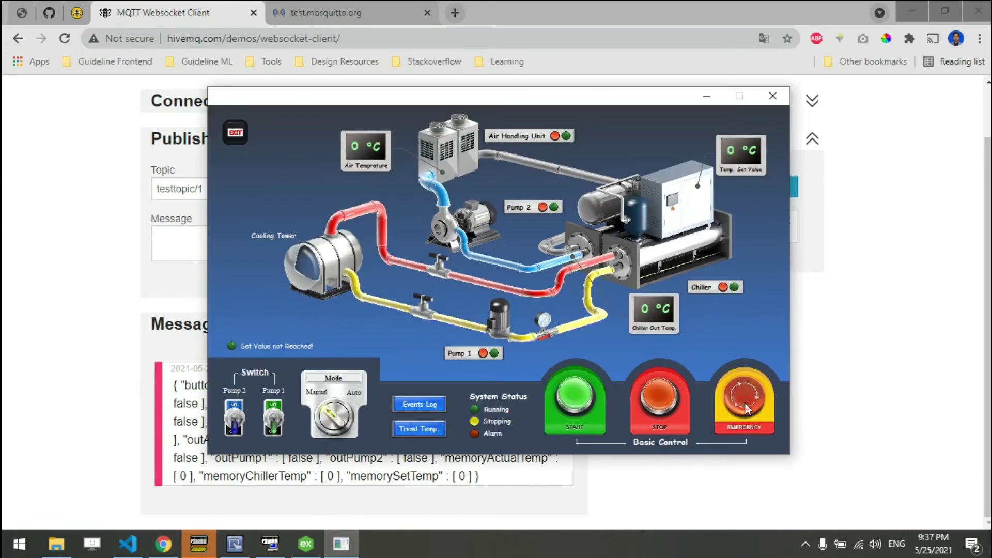
{"action": "left_click", "coordinate": [908, 428]}
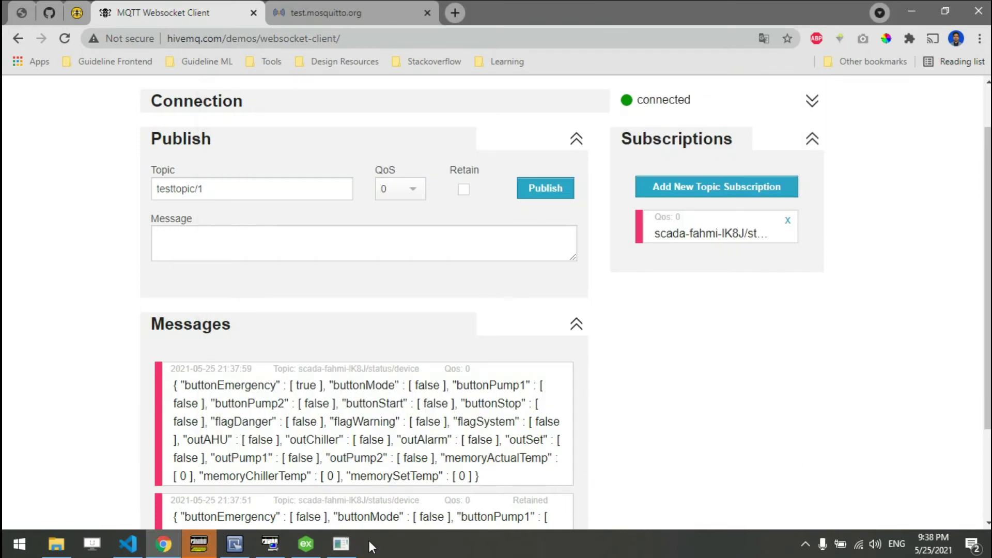
Switch the HMI simulation's emergency button back off and check the new message in the websocket client
{"action": "left_click", "coordinate": [341, 543]}
{"action": "left_click", "coordinate": [750, 401]}
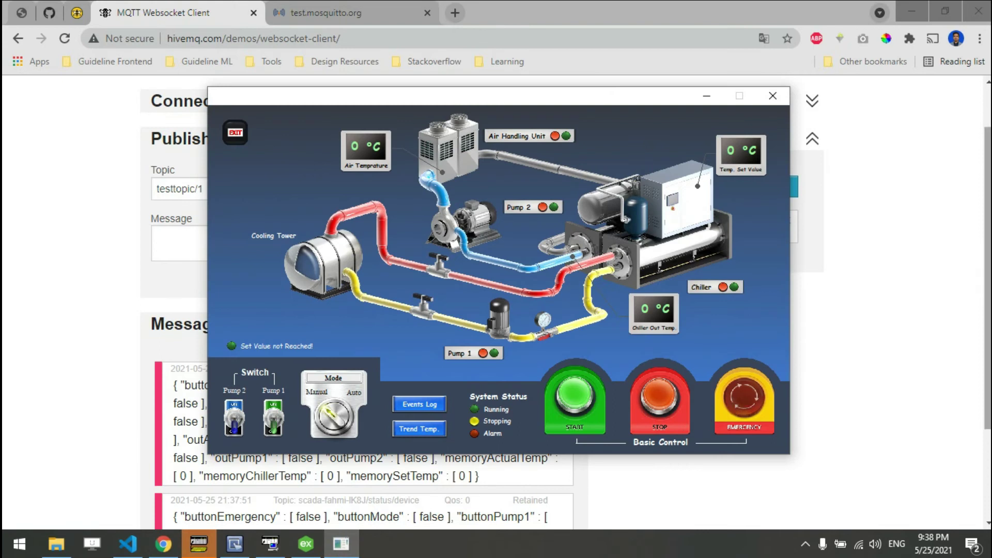
{"action": "left_click", "coordinate": [917, 368]}
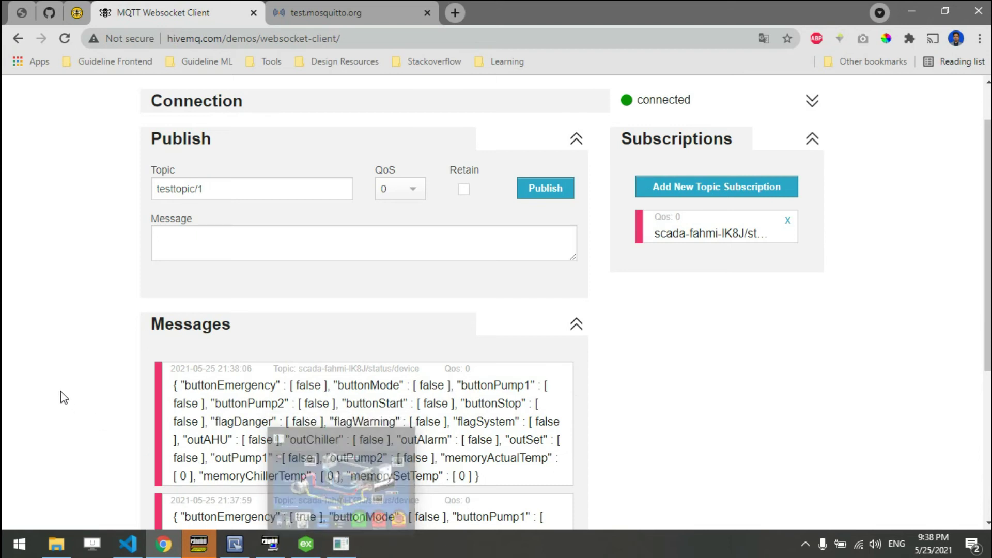
{"action": "left_click", "coordinate": [342, 544]}
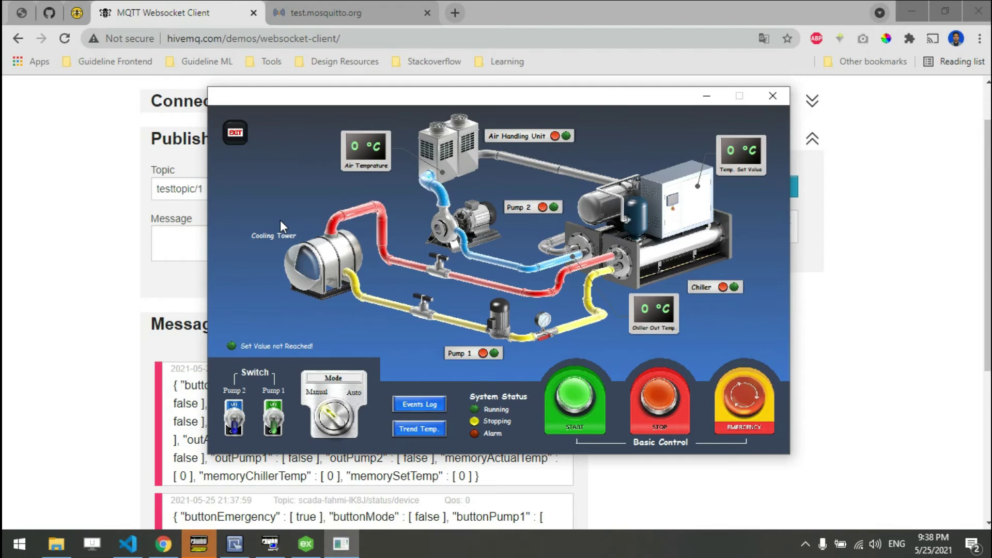
{"action": "left_click", "coordinate": [116, 297]}
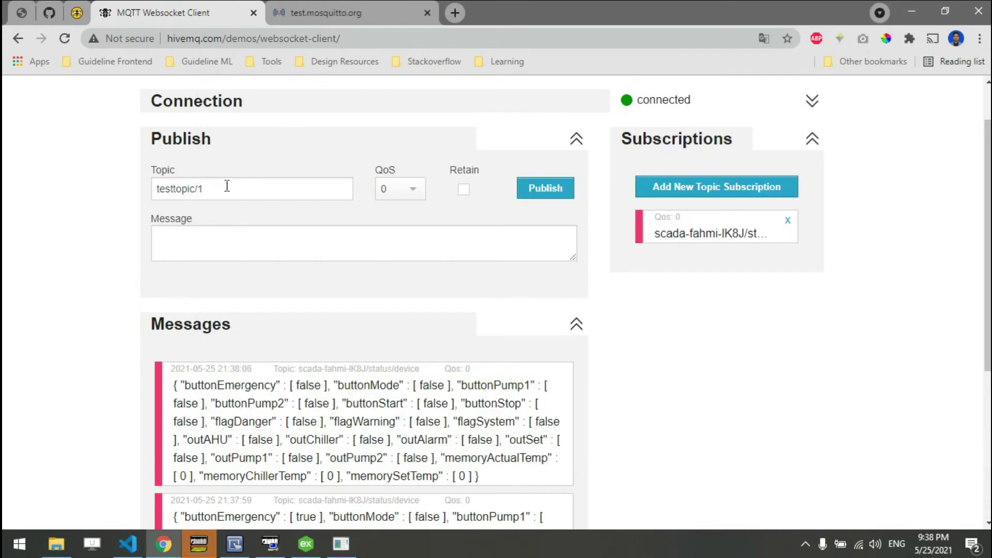
Set the publish topic to the copied device topic with "status" replaced by "write", and activate the message field
{"action": "left_click_drag", "start_coordinate": [224, 187], "coordinate": [100, 187]}
{"action": "key", "text": "ctrl+v"}
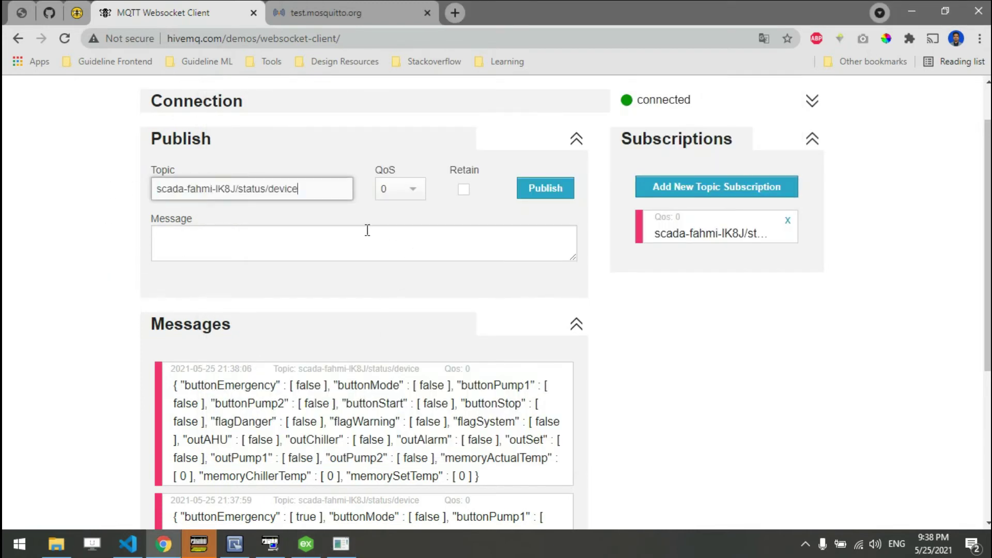
{"action": "double_click", "coordinate": [247, 189]}
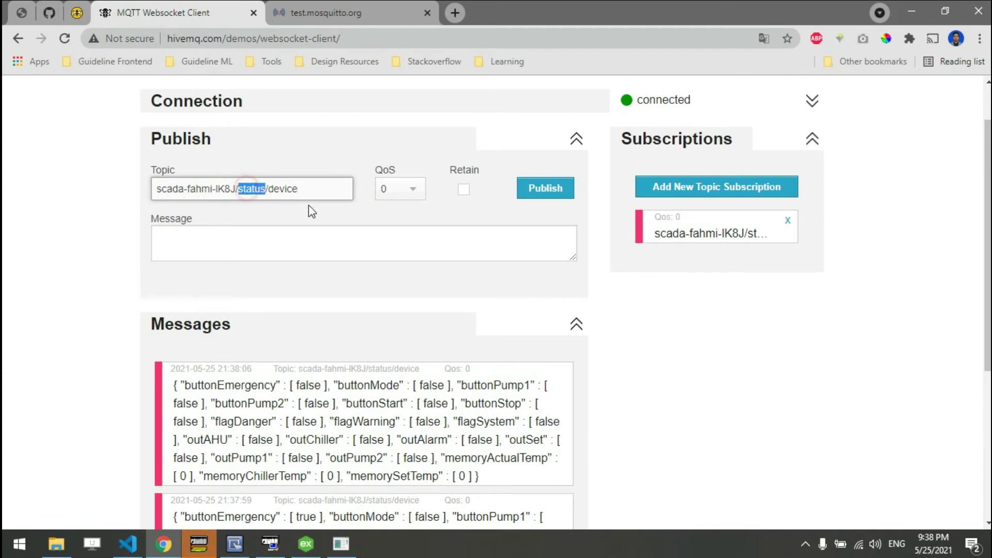
{"action": "type", "text": "write"}
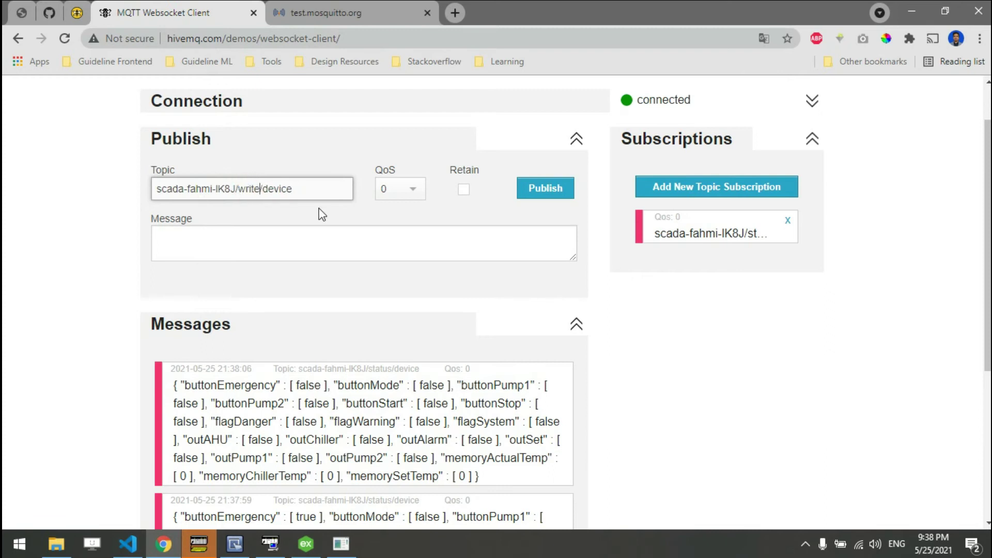
{"action": "left_click", "coordinate": [306, 240]}
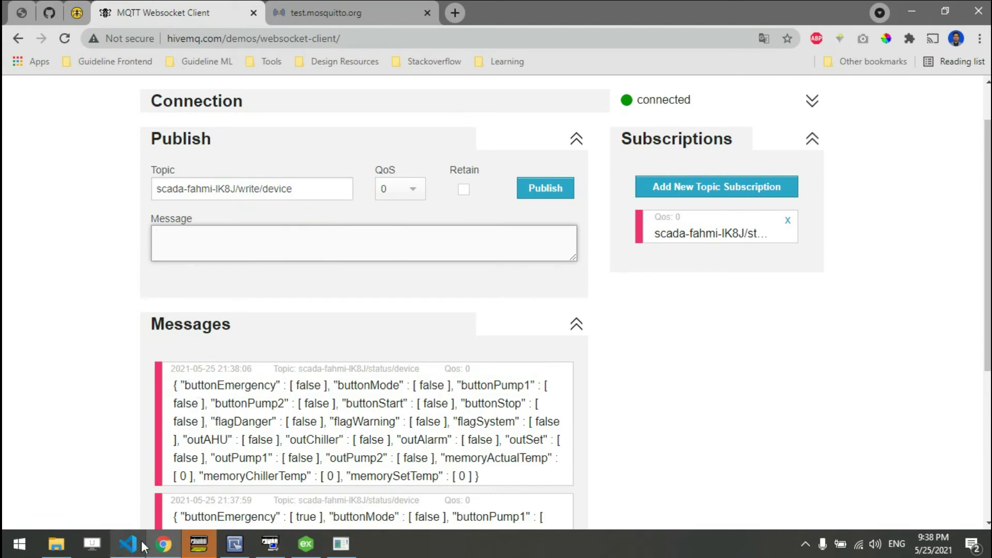
Switch to EasyBuilder Pro and examine the address list of the Device Status topic subscriber in the MQTT settings
{"action": "left_click", "coordinate": [306, 543]}
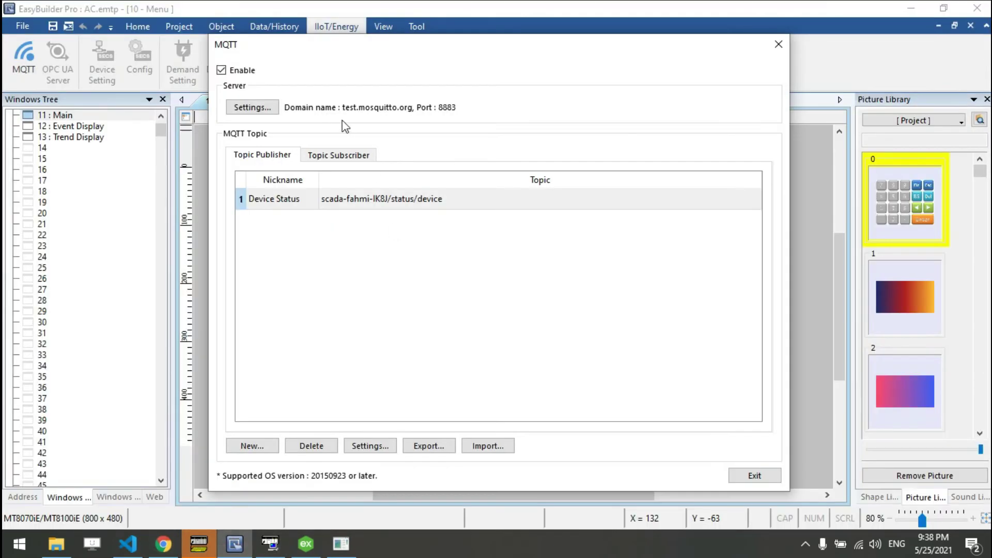
{"action": "left_click", "coordinate": [325, 154]}
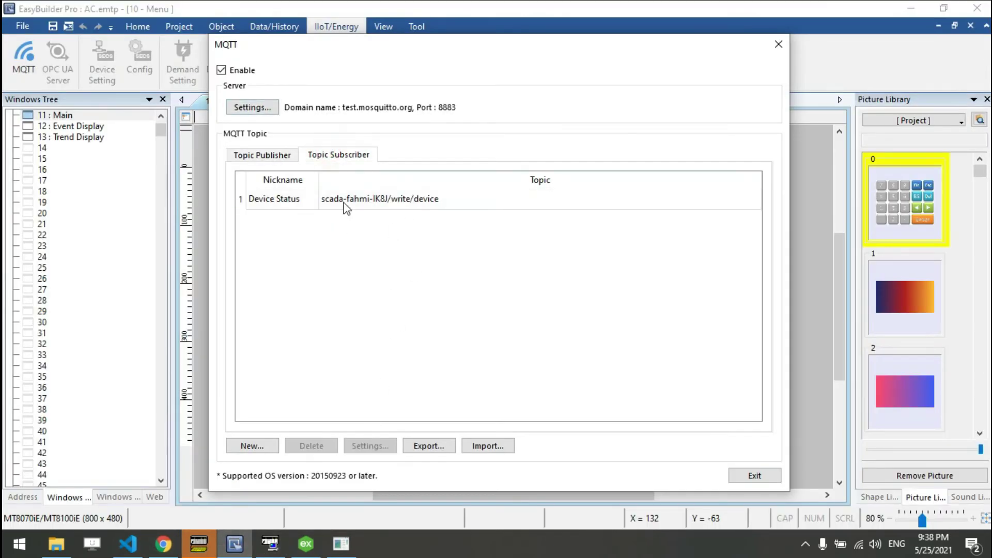
{"action": "left_click", "coordinate": [302, 199]}
{"action": "double_click", "coordinate": [304, 202]}
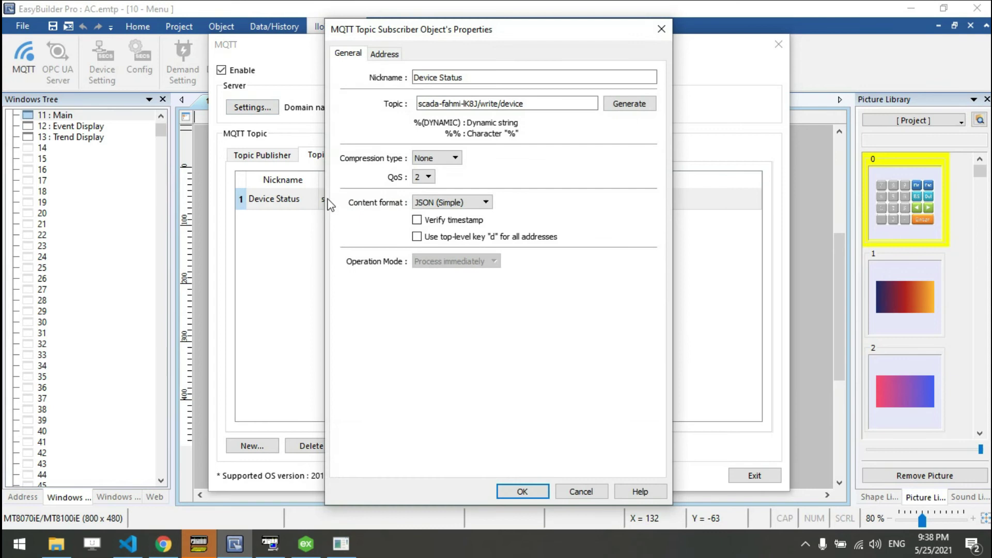
{"action": "left_click", "coordinate": [384, 54]}
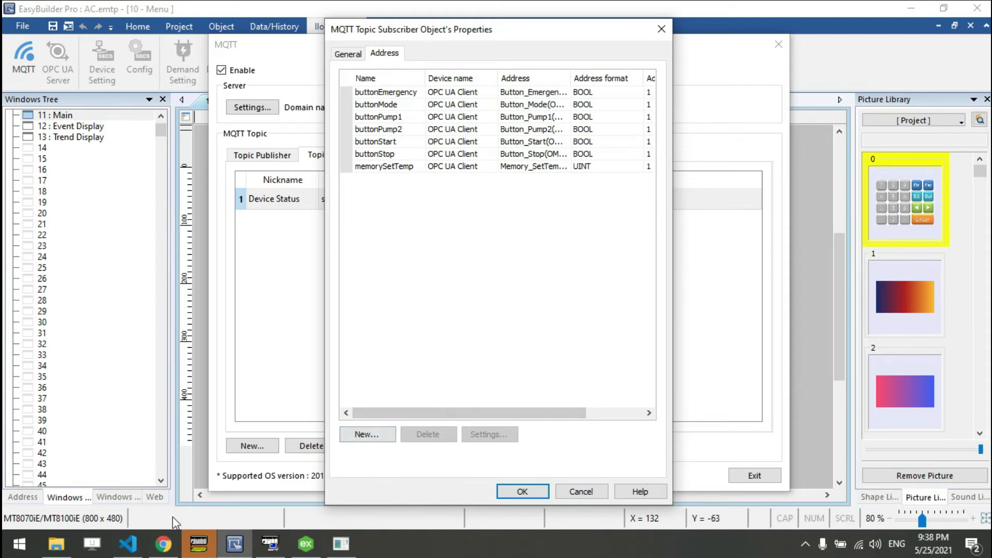
Switch to Chrome and copy the buttonEmergency through buttonStop entries of the newest received message into the publish message
{"action": "left_click", "coordinate": [162, 549]}
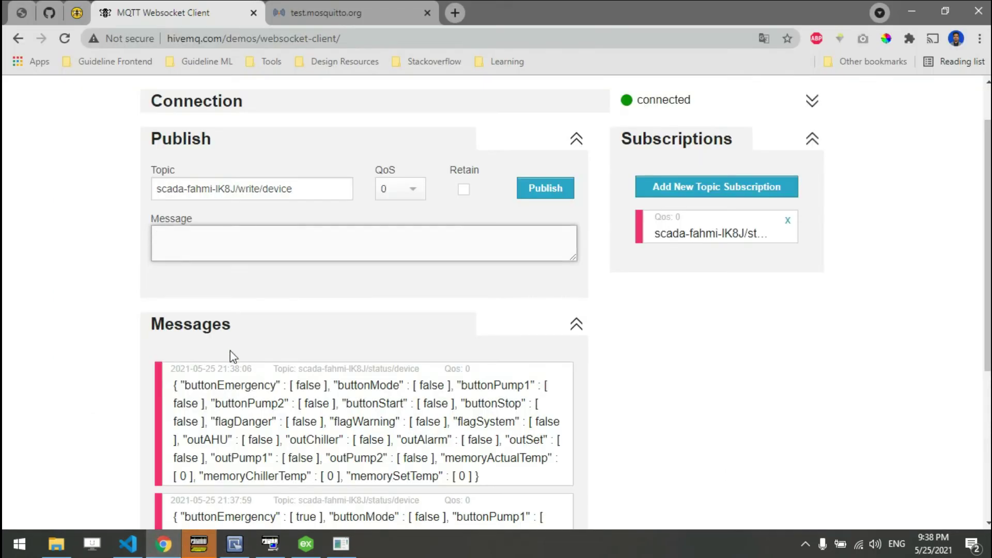
{"action": "scroll", "coordinate": [231, 351], "scroll_direction": "down", "scroll_amount": 3}
{"action": "left_click_drag", "start_coordinate": [174, 312], "coordinate": [208, 358]}
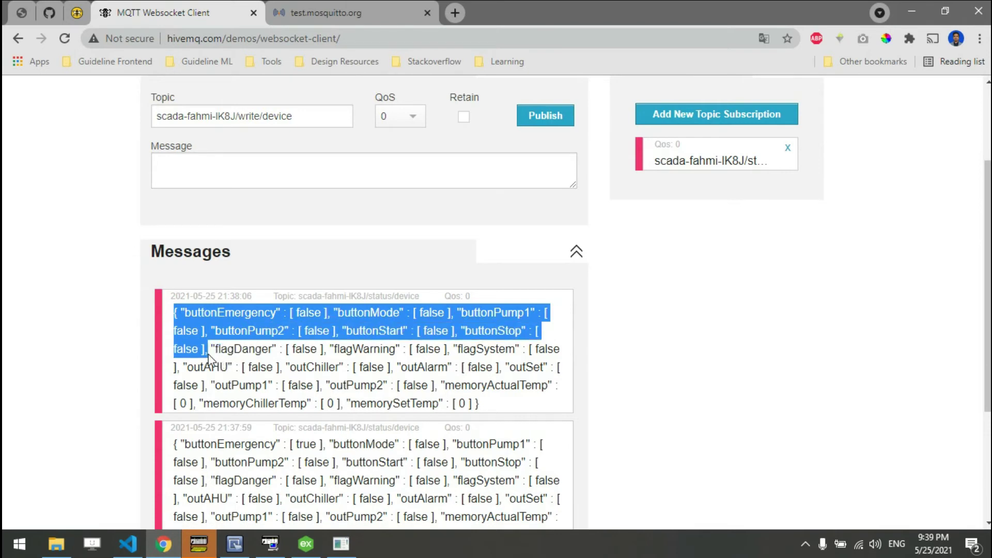
{"action": "left_click", "coordinate": [240, 164]}
{"action": "key", "text": "ctrl+v"}
Check the subscriber addresses in EasyBuilder Pro, and append the "memorySetTemp" entry with its closing brace to the websocket client's publish message
{"action": "left_click", "coordinate": [238, 552]}
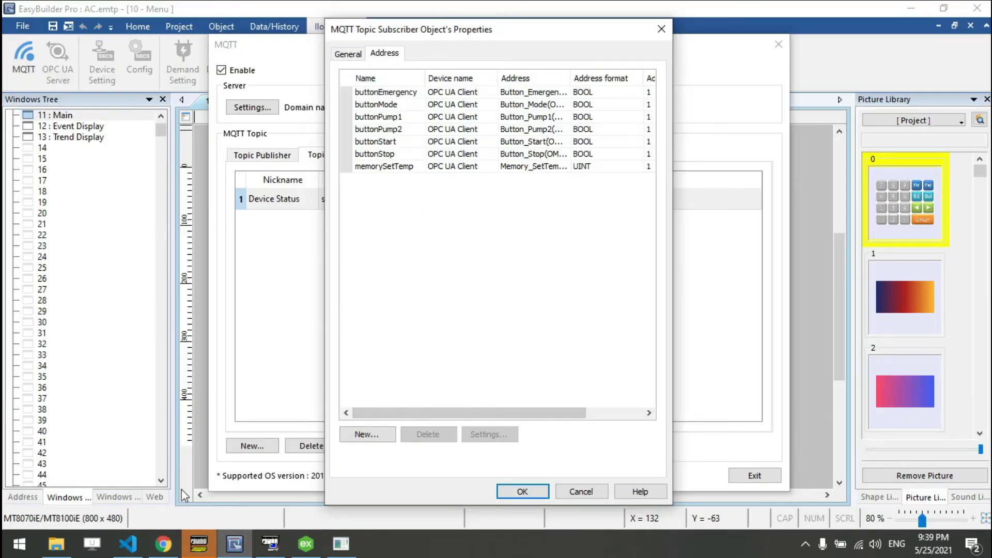
{"action": "left_click", "coordinate": [163, 544]}
{"action": "scroll", "coordinate": [282, 421], "scroll_direction": "down", "scroll_amount": 2}
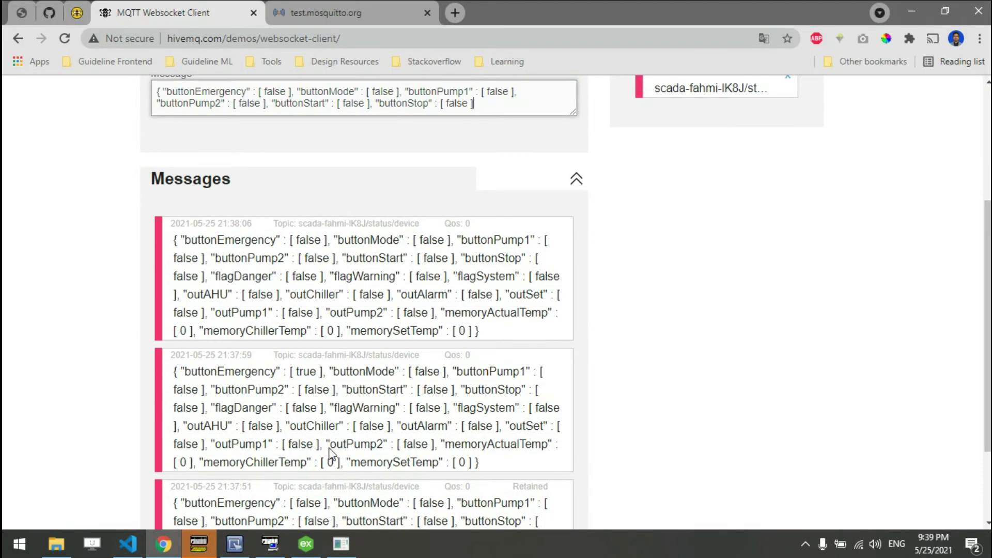
{"action": "left_click_drag", "start_coordinate": [347, 463], "coordinate": [489, 468]}
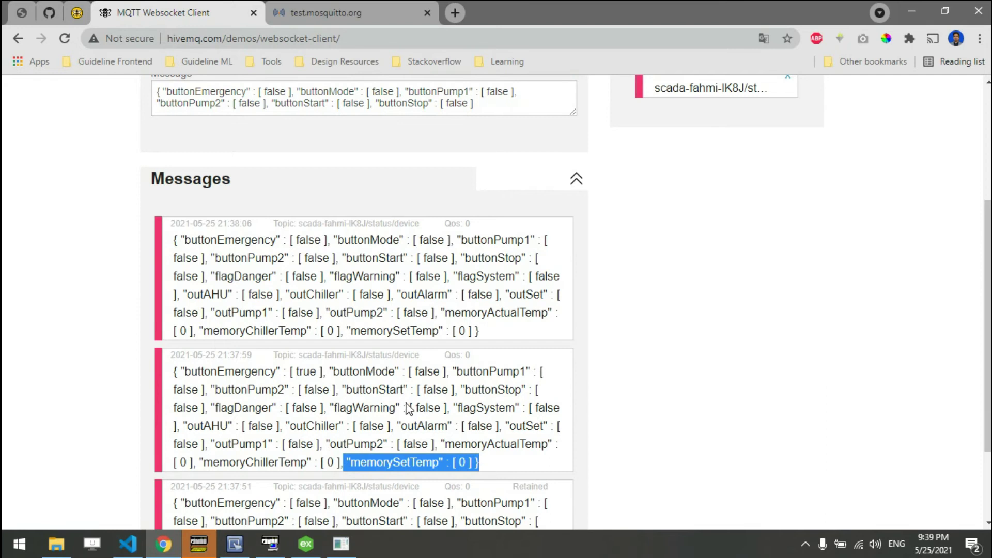
{"action": "scroll", "coordinate": [235, 274], "scroll_direction": "up", "scroll_amount": 3}
{"action": "left_click", "coordinate": [507, 250]}
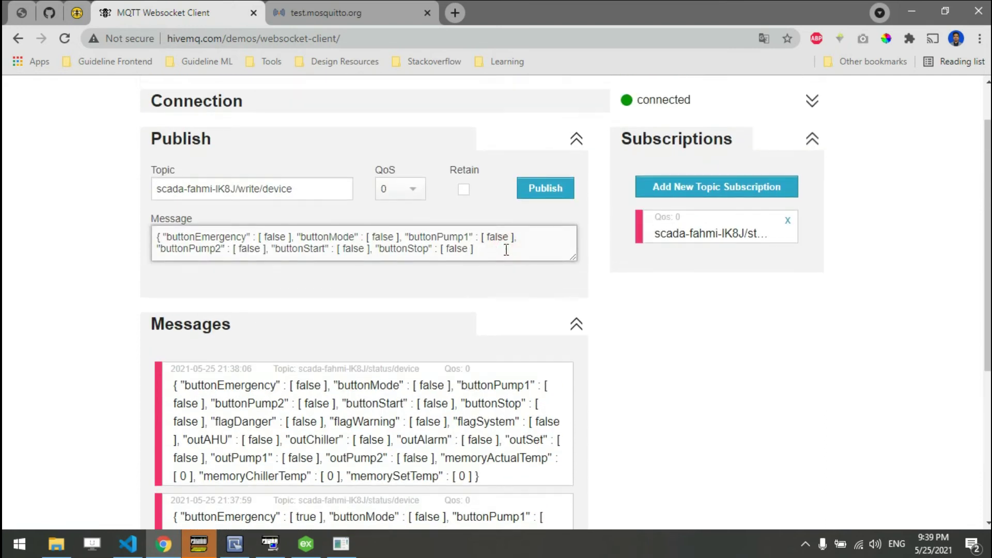
{"action": "key", "text": "ctrl+v"}
Set memorySetTemp to 24 in the message and publish it to the write/device topic
{"action": "scroll", "coordinate": [563, 360], "scroll_direction": "up", "scroll_amount": 1}
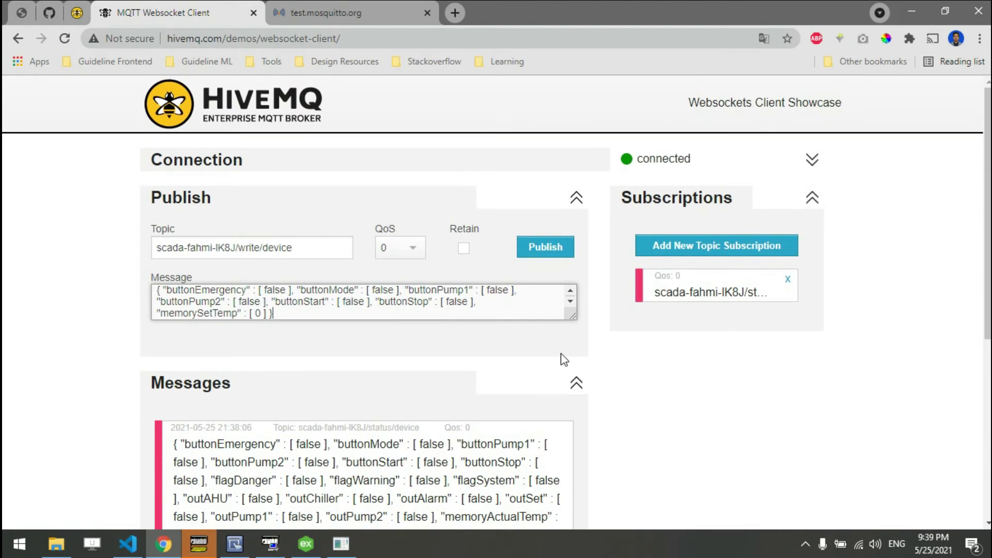
{"action": "scroll", "coordinate": [246, 299], "scroll_direction": "down", "scroll_amount": 1}
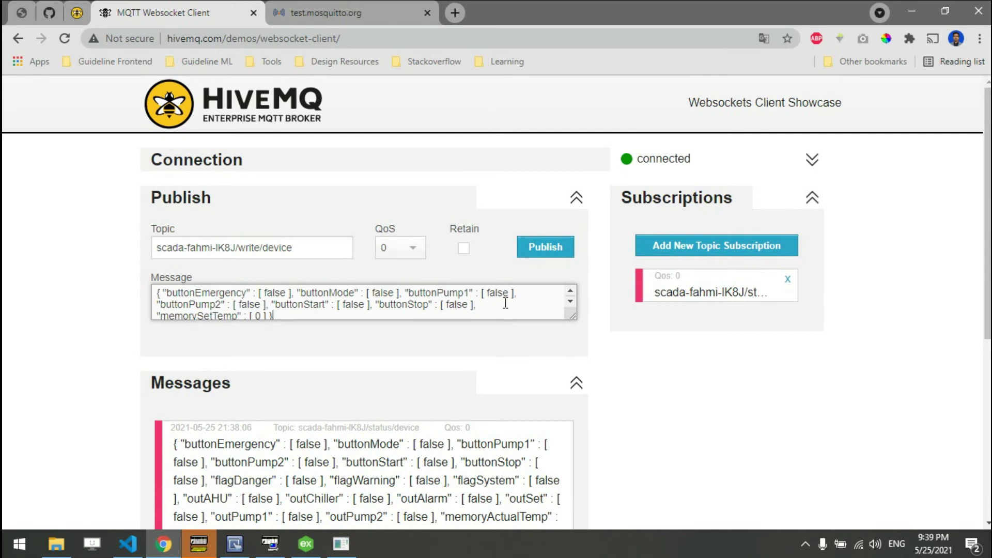
{"action": "double_click", "coordinate": [258, 308]}
{"action": "type", "text": "24"}
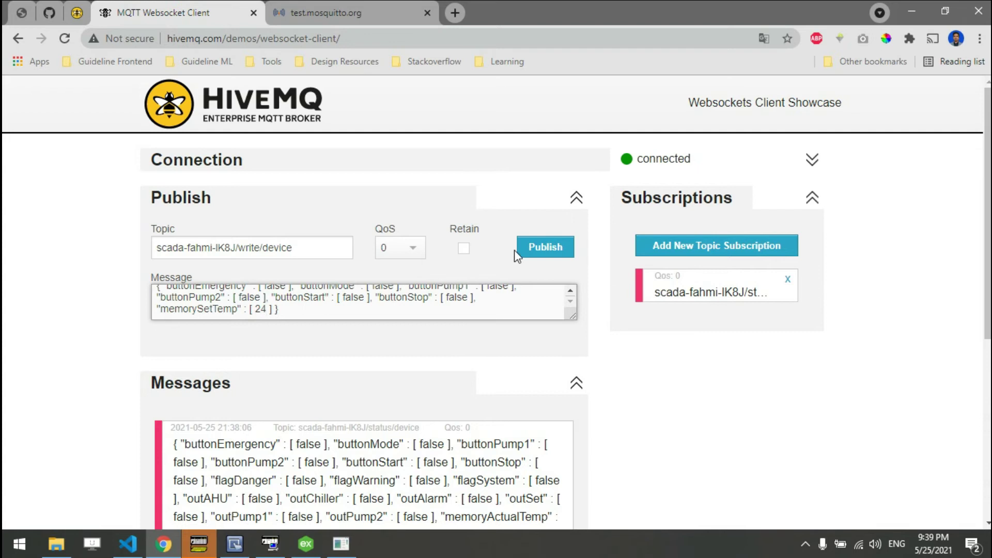
{"action": "left_click", "coordinate": [546, 255]}
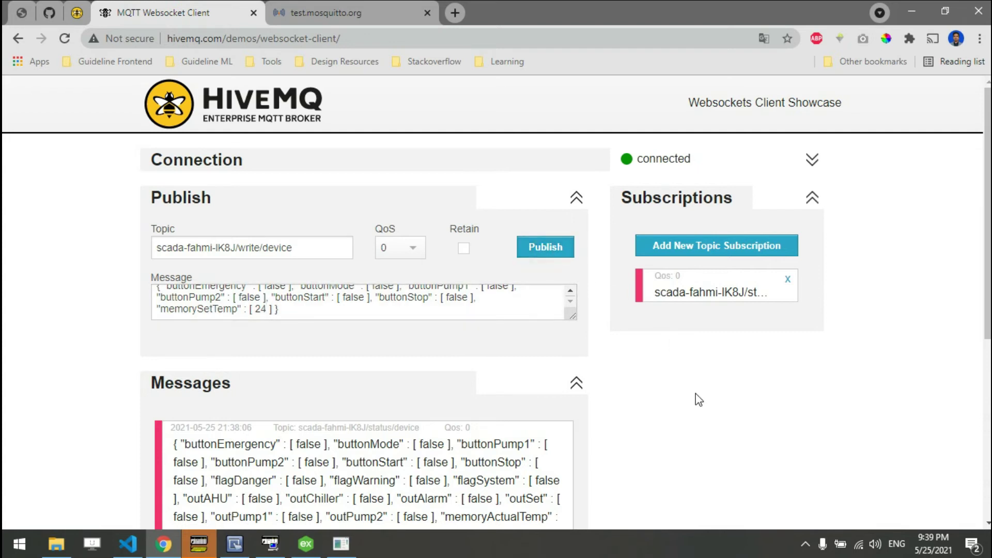
Check the memorySetTemp value in the newest status message and the temperature set value in the HMI simulation
{"action": "scroll", "coordinate": [681, 401], "scroll_direction": "down", "scroll_amount": 1}
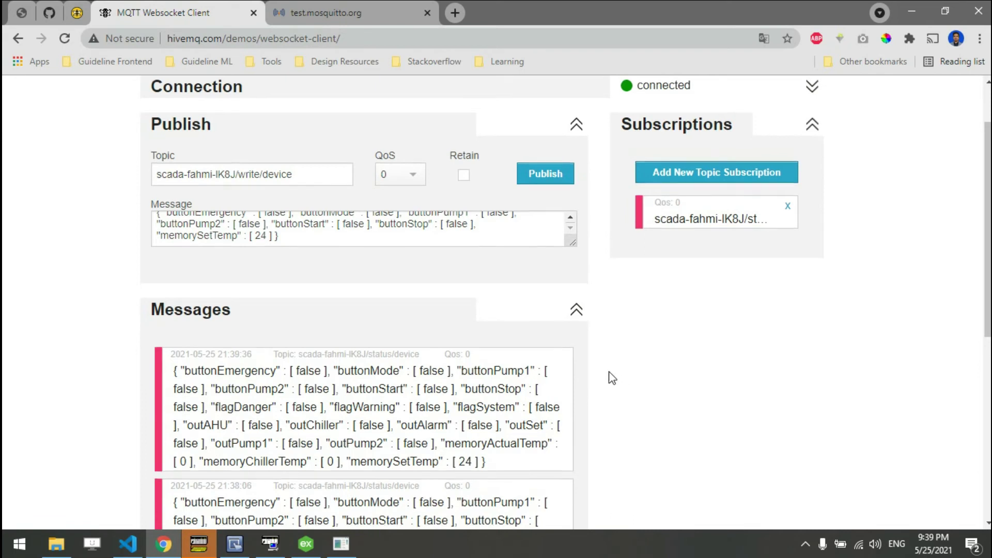
{"action": "scroll", "coordinate": [605, 375], "scroll_direction": "down", "scroll_amount": 1}
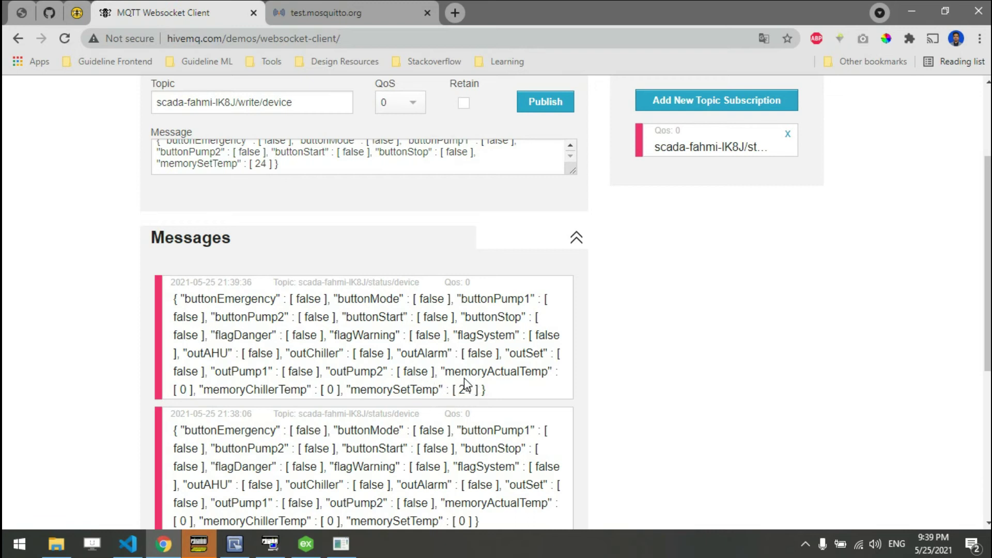
{"action": "scroll", "coordinate": [466, 385], "scroll_direction": "down", "scroll_amount": 1}
{"action": "left_click", "coordinate": [352, 547]}
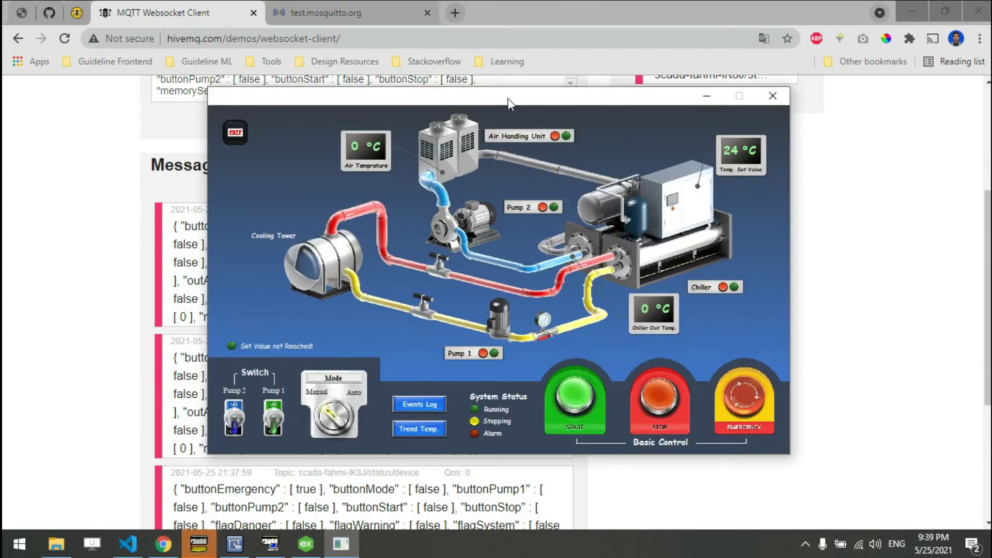
{"action": "left_click", "coordinate": [95, 379]}
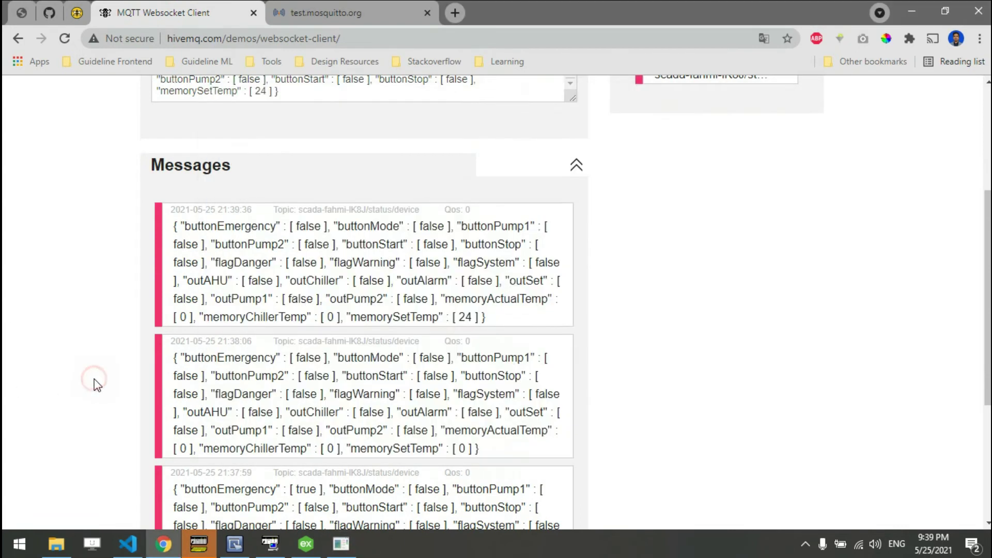
{"action": "scroll", "coordinate": [94, 379], "scroll_direction": "up", "scroll_amount": 3}
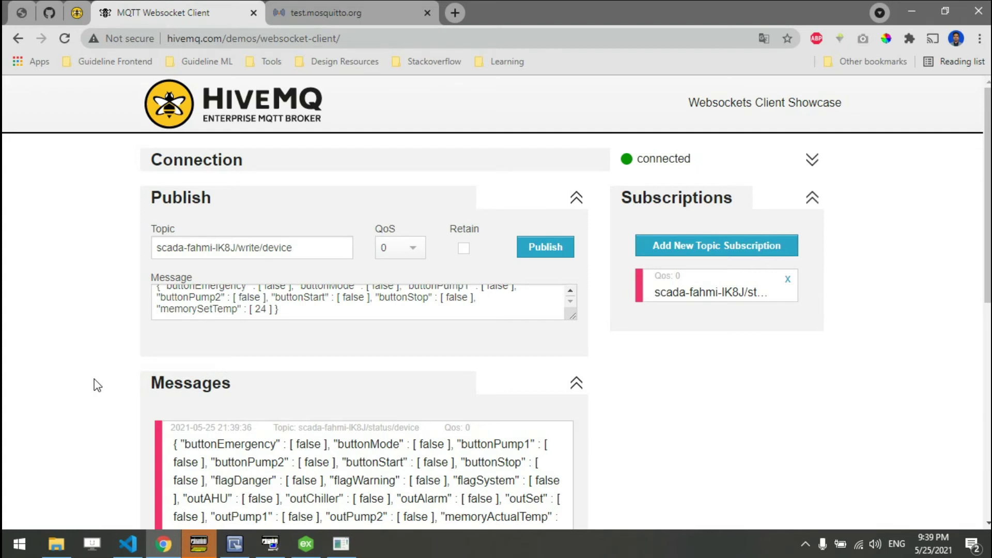
Close the websocket client and test.mosquitto.org pages, and open the scada-starter folder in Visual Studio Code
{"action": "left_click", "coordinate": [250, 15]}
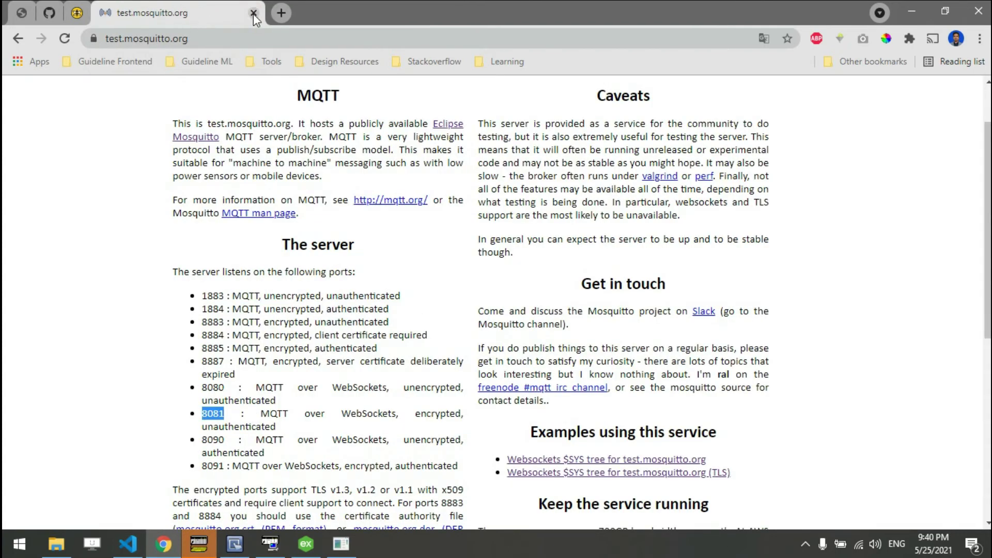
{"action": "left_click", "coordinate": [253, 14]}
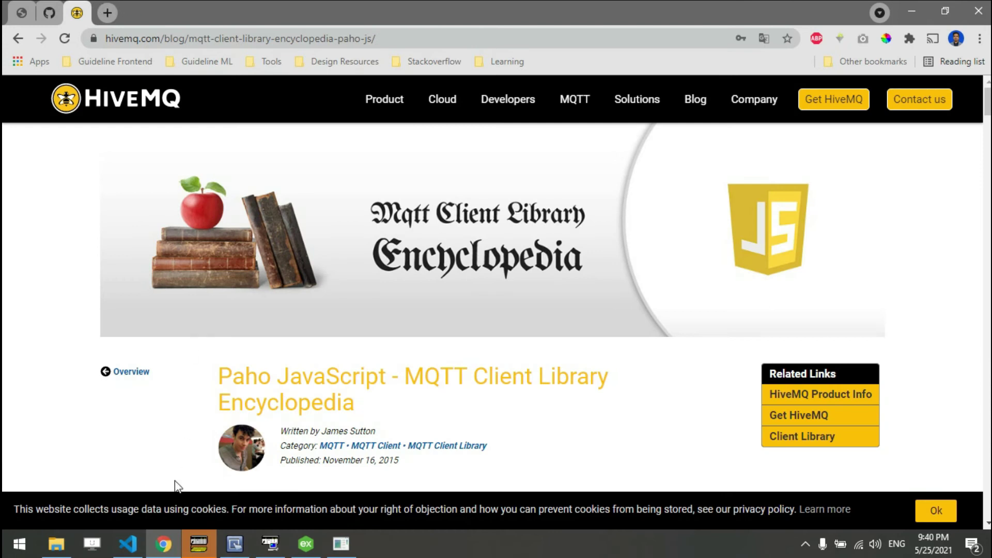
{"action": "left_click", "coordinate": [127, 543]}
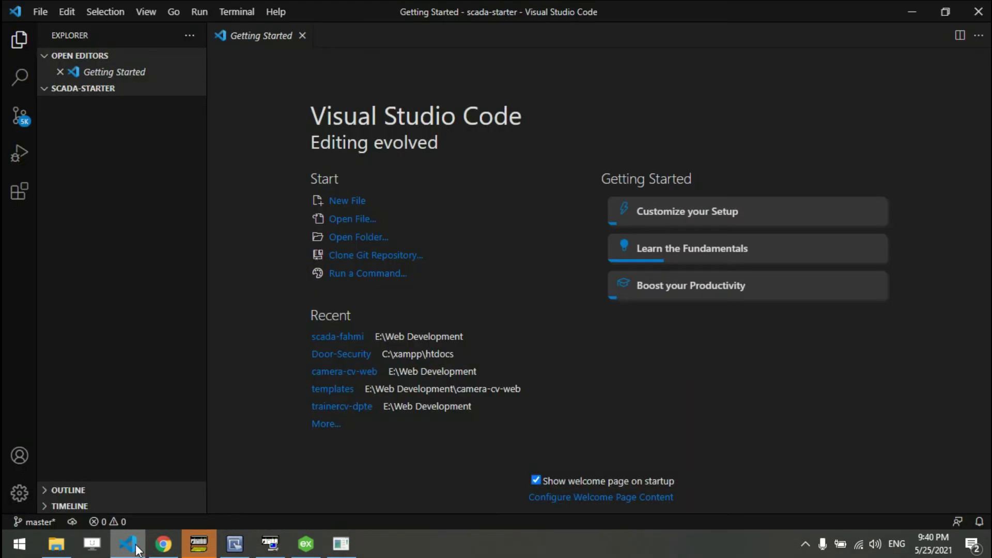
{"action": "left_click", "coordinate": [364, 235]}
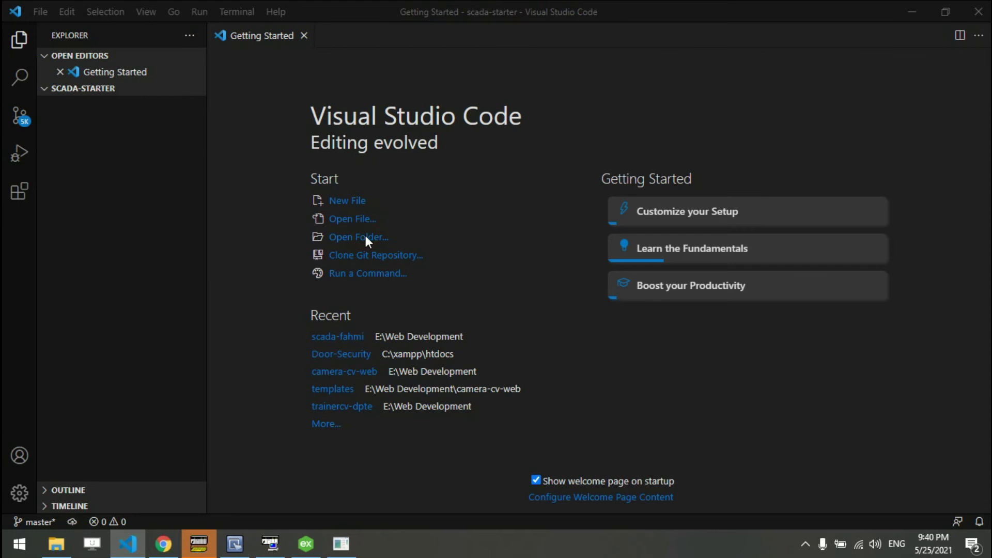
{"action": "scroll", "coordinate": [207, 249], "scroll_direction": "down", "scroll_amount": 3}
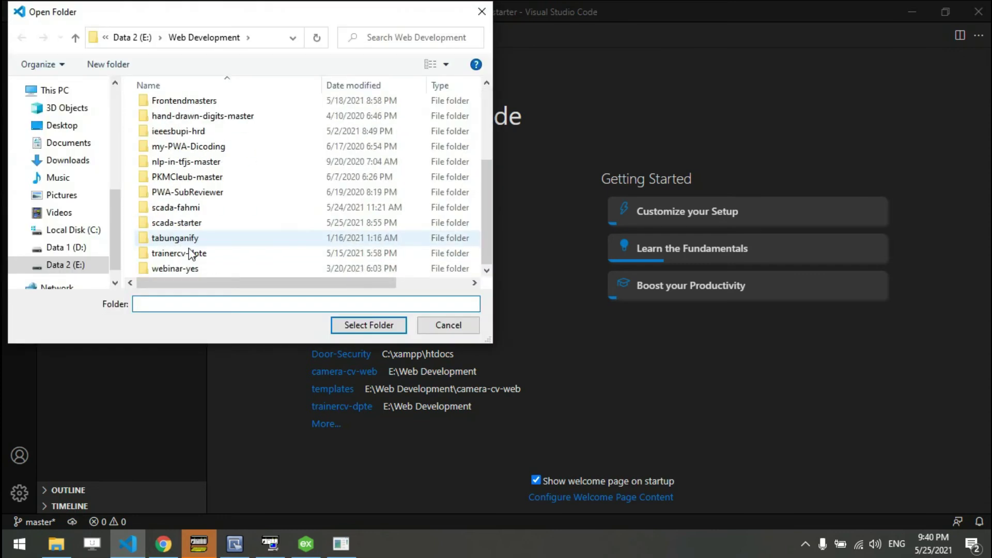
{"action": "double_click", "coordinate": [195, 222]}
{"action": "left_click", "coordinate": [368, 326]}
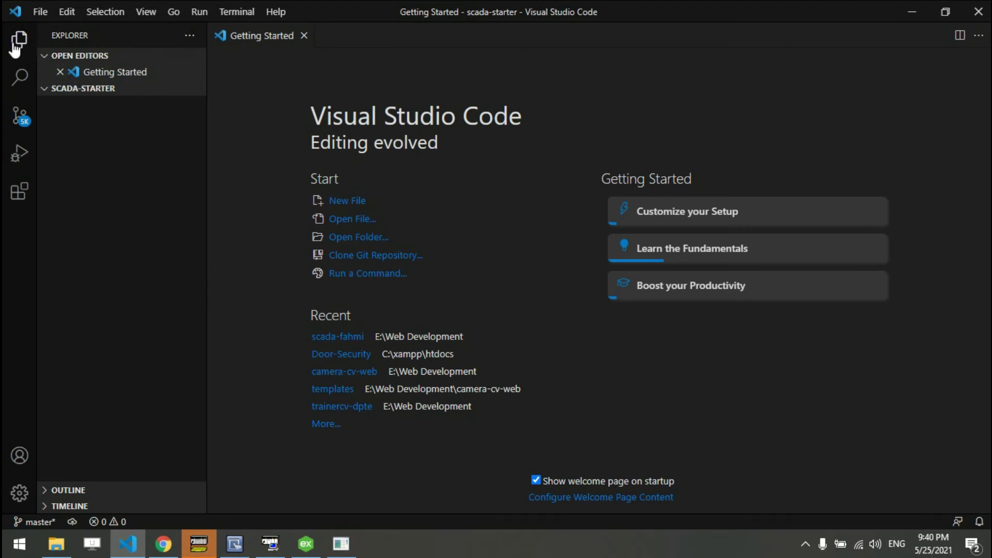
Create a new file named index.html in the scada-starter folder
{"action": "left_click", "coordinate": [144, 88]}
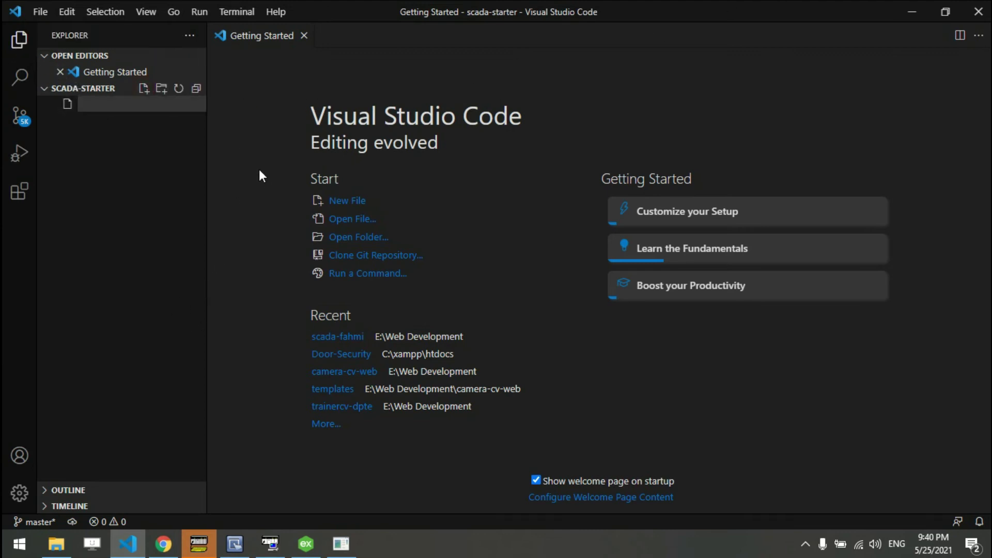
{"action": "type", "text": "index.html"}
{"action": "key", "text": "Return"}
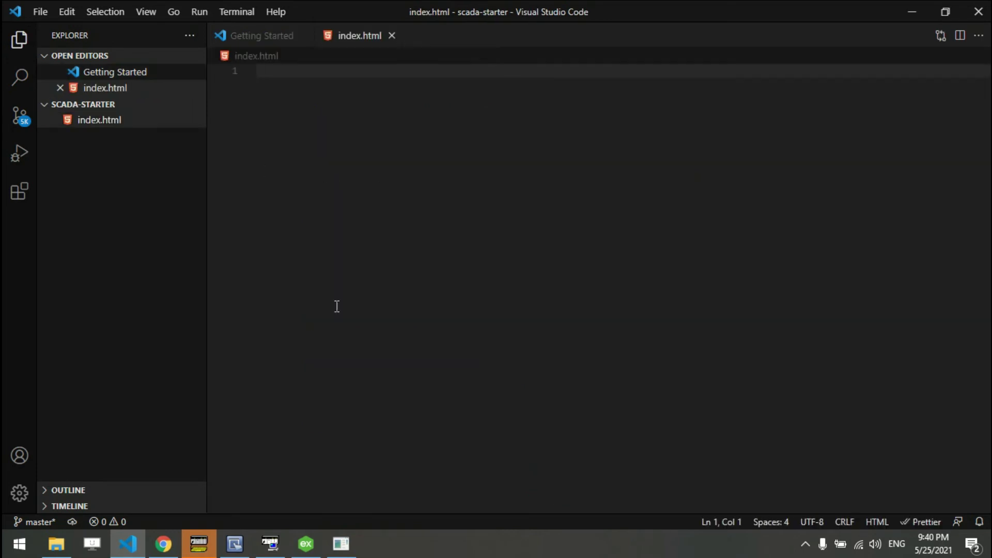
Copy the entire index.html code from the Scada-Web GitHub repository in Chrome and paste it into the new index.html in Visual Studio Code
{"action": "left_click", "coordinate": [163, 543]}
{"action": "left_click", "coordinate": [49, 12]}
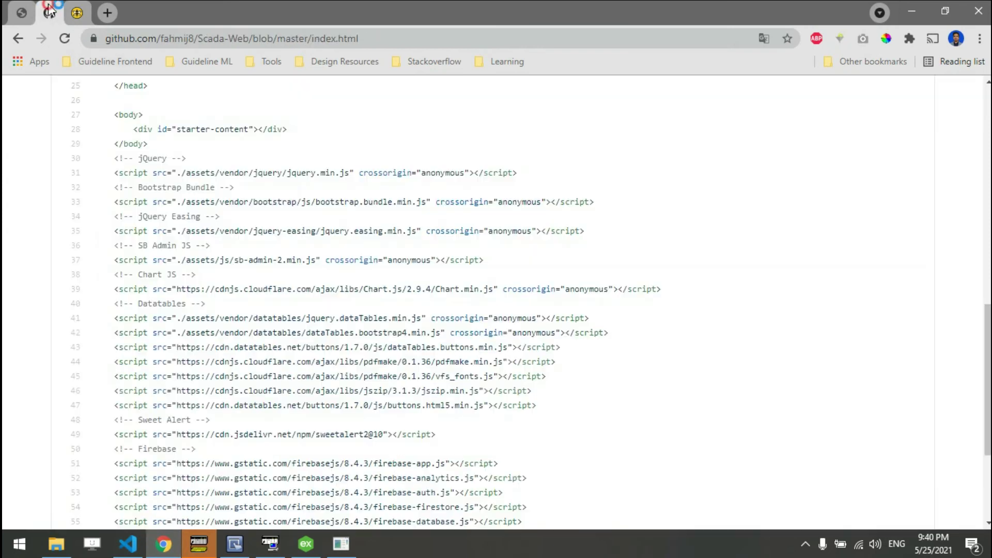
{"action": "scroll", "coordinate": [242, 299], "scroll_direction": "up", "scroll_amount": 10}
{"action": "scroll", "coordinate": [106, 288], "scroll_direction": "down", "scroll_amount": 3}
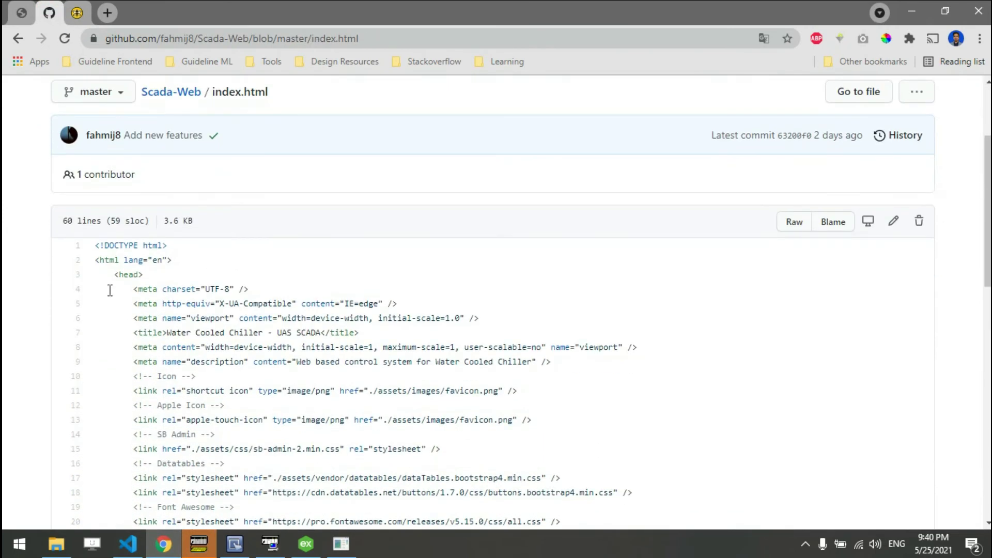
{"action": "left_click_drag", "start_coordinate": [95, 248], "coordinate": [228, 416]}
{"action": "scroll", "coordinate": [155, 289], "scroll_direction": "down", "scroll_amount": 10}
{"action": "scroll", "coordinate": [173, 308], "scroll_direction": "down", "scroll_amount": 3}
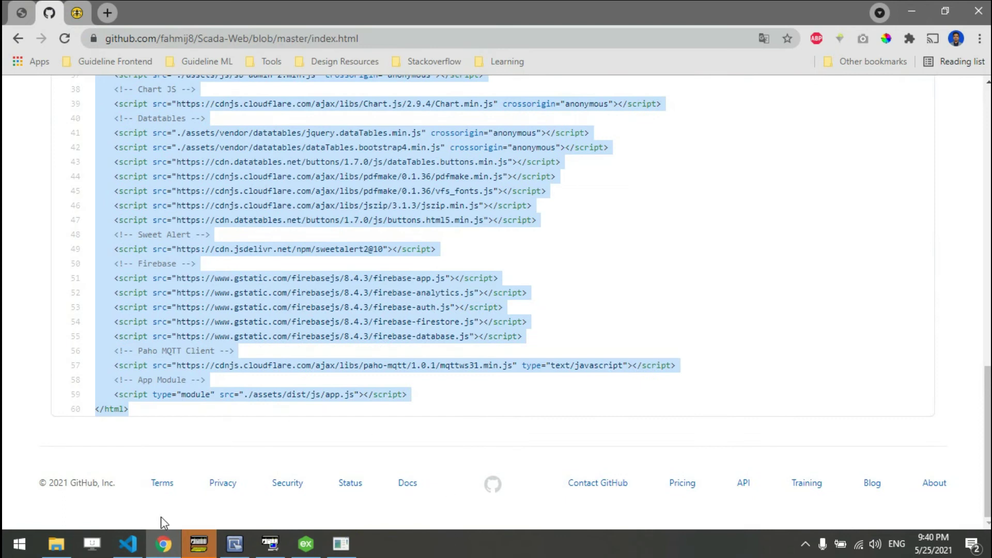
{"action": "left_click", "coordinate": [128, 543]}
{"action": "key", "text": "ctrl+v"}
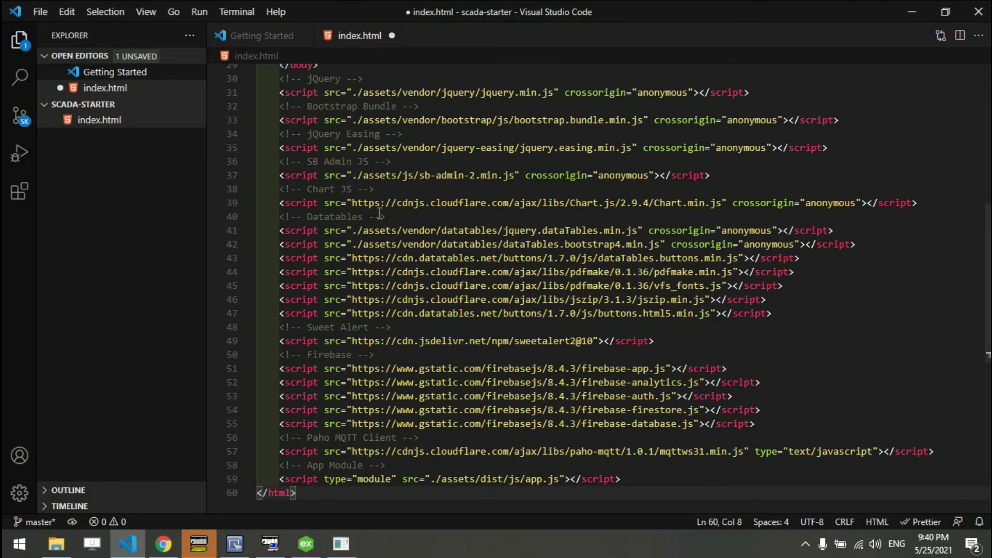
Delete the icon and stylesheet links below the description meta tag in the head
{"action": "scroll", "coordinate": [362, 233], "scroll_direction": "up", "scroll_amount": 10}
{"action": "left_click_drag", "start_coordinate": [302, 195], "coordinate": [685, 390]}
{"action": "key", "text": "BackSpace"}
{"action": "key", "text": "BackSpace"}
{"action": "key", "text": "BackSpace"}
{"action": "key", "text": "BackSpace"}
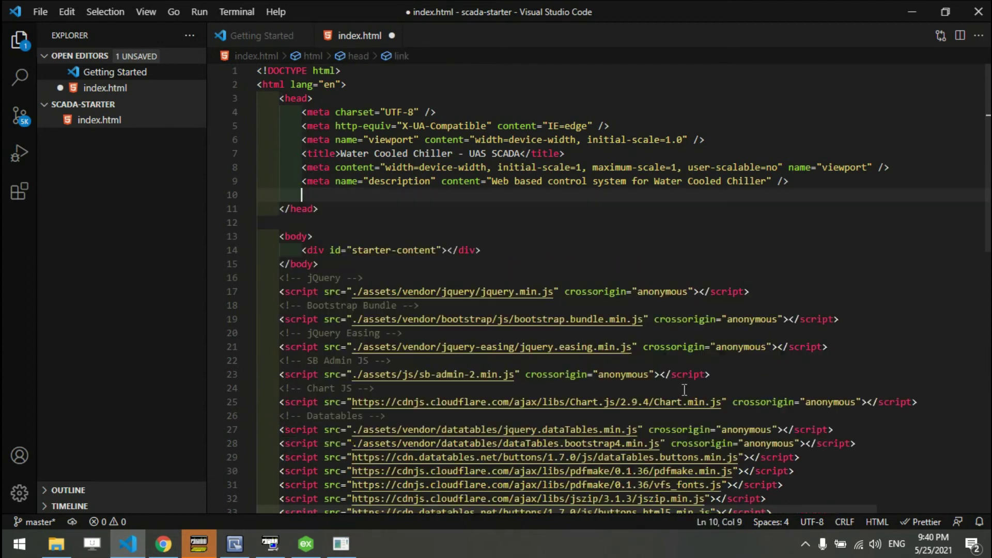
Delete the starter-content div and the script entries from jQuery through Sweet Alert, closing up the blank line before the Firebase comment
{"action": "left_click_drag", "start_coordinate": [485, 236], "coordinate": [672, 365]}
{"action": "key", "text": "BackSpace"}
{"action": "key", "text": "BackSpace"}
{"action": "scroll", "coordinate": [416, 365], "scroll_direction": "down", "scroll_amount": 1}
{"action": "scroll", "coordinate": [416, 365], "scroll_direction": "down", "scroll_amount": 3}
{"action": "key", "text": "BackSpace"}
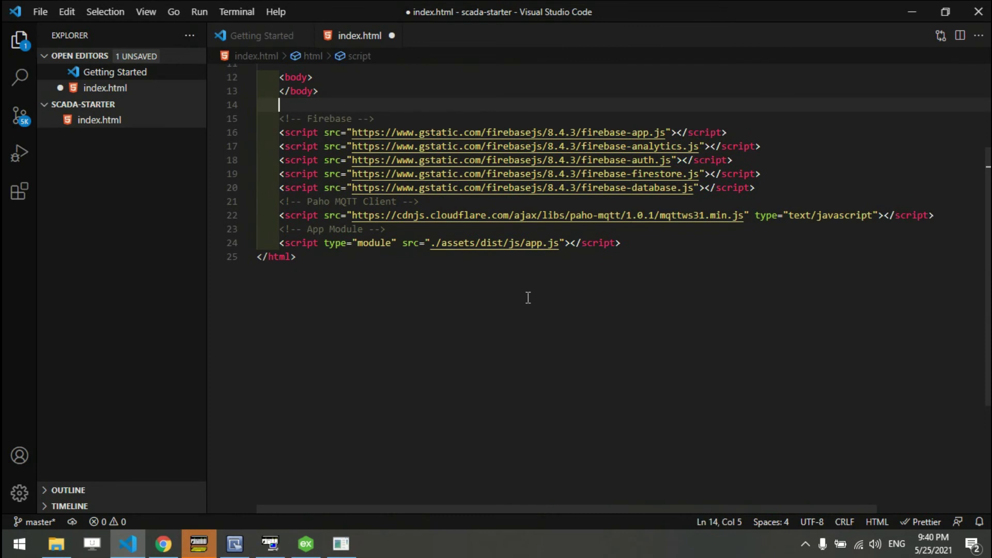
{"action": "scroll", "coordinate": [433, 327], "scroll_direction": "up", "scroll_amount": 2}
{"action": "key", "text": "BackSpace"}
{"action": "key", "text": "BackSpace"}
Delete the App Module comment and its app.js script tag
{"action": "left_click_drag", "start_coordinate": [620, 301], "coordinate": [203, 292]}
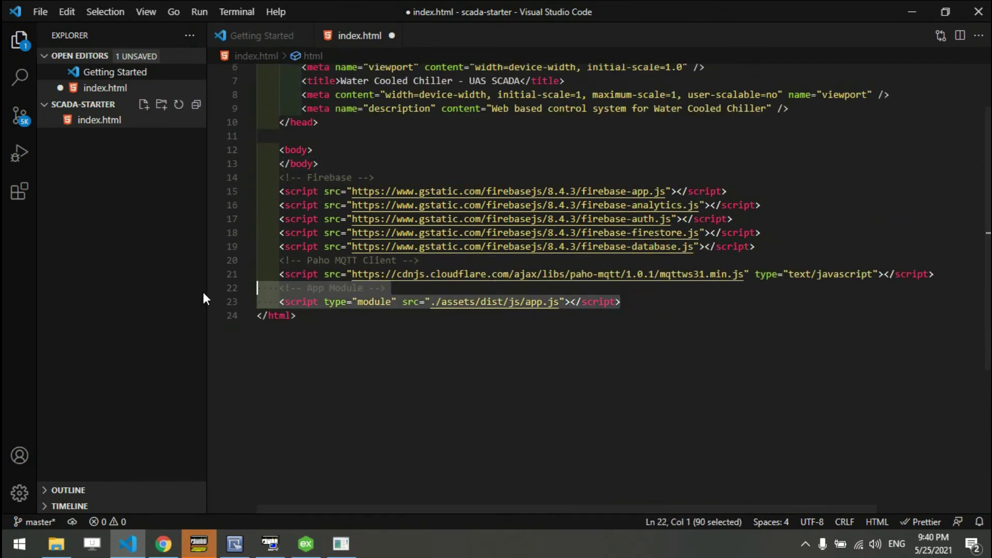
{"action": "key", "text": "BackSpace"}
{"action": "key", "text": "BackSpace"}
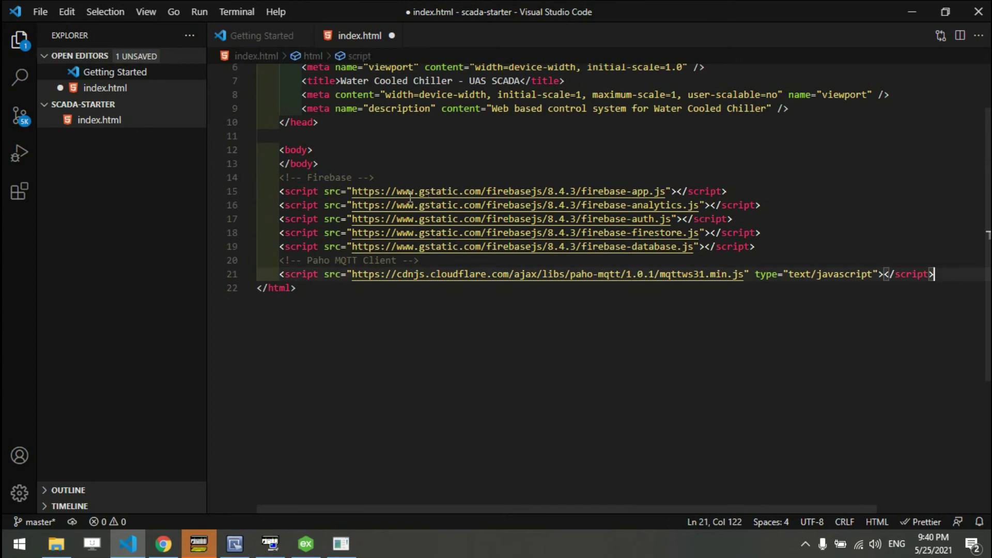
Save the trimmed index.html and check its Paho MQTT Client script entry
{"action": "scroll", "coordinate": [409, 197], "scroll_direction": "up", "scroll_amount": 2}
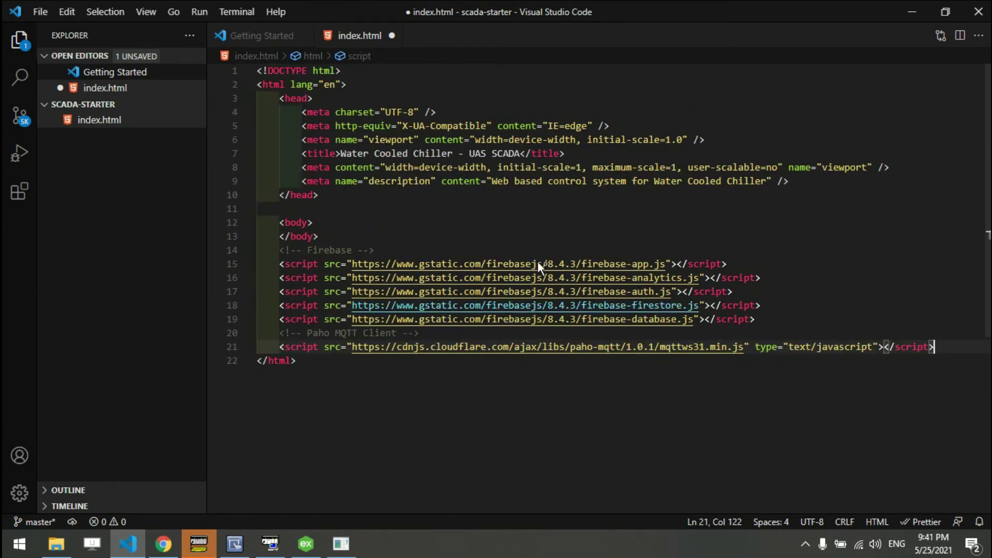
{"action": "key", "text": "ctrl+s"}
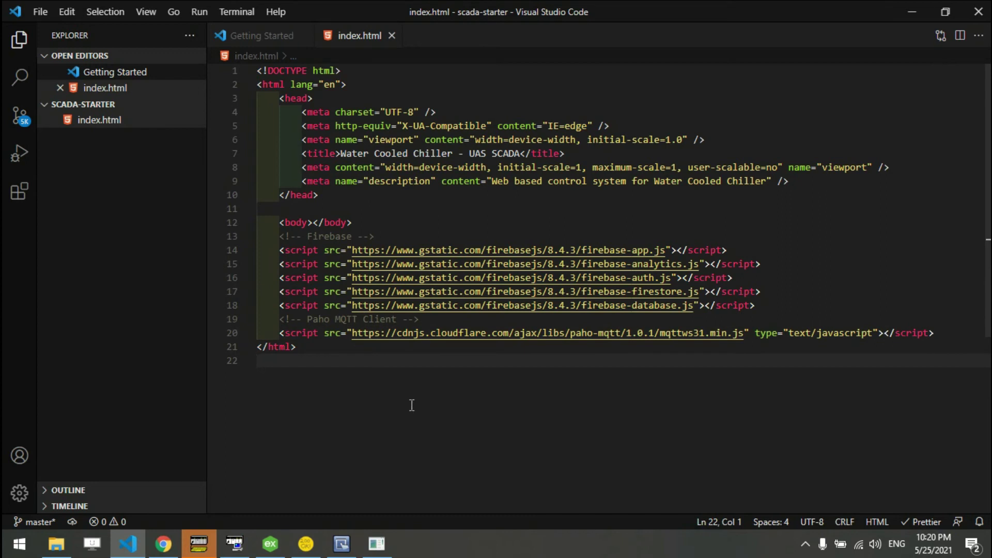
{"action": "left_click", "coordinate": [317, 346]}
{"action": "left_click", "coordinate": [438, 320]}
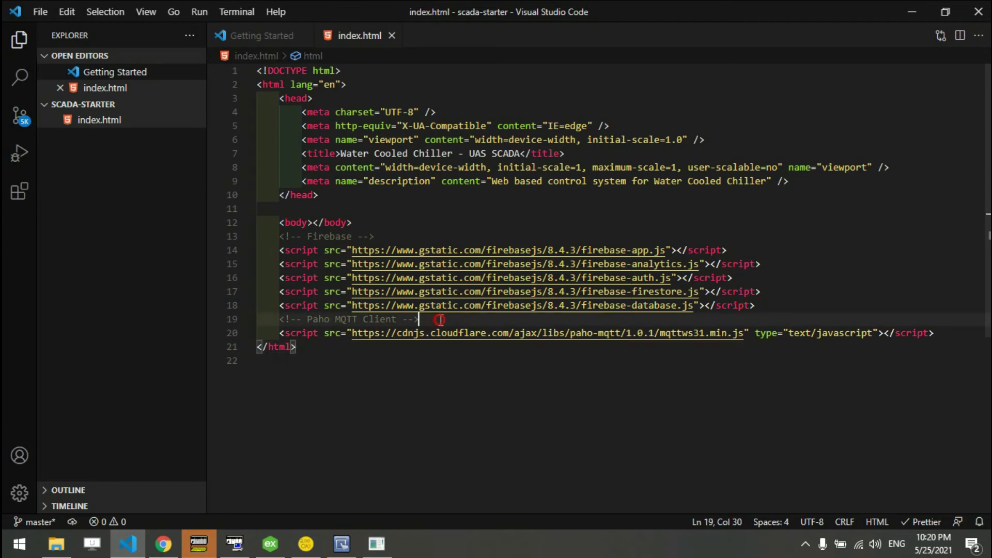
{"action": "left_click_drag", "start_coordinate": [307, 319], "coordinate": [402, 319]}
{"action": "left_click", "coordinate": [294, 414]}
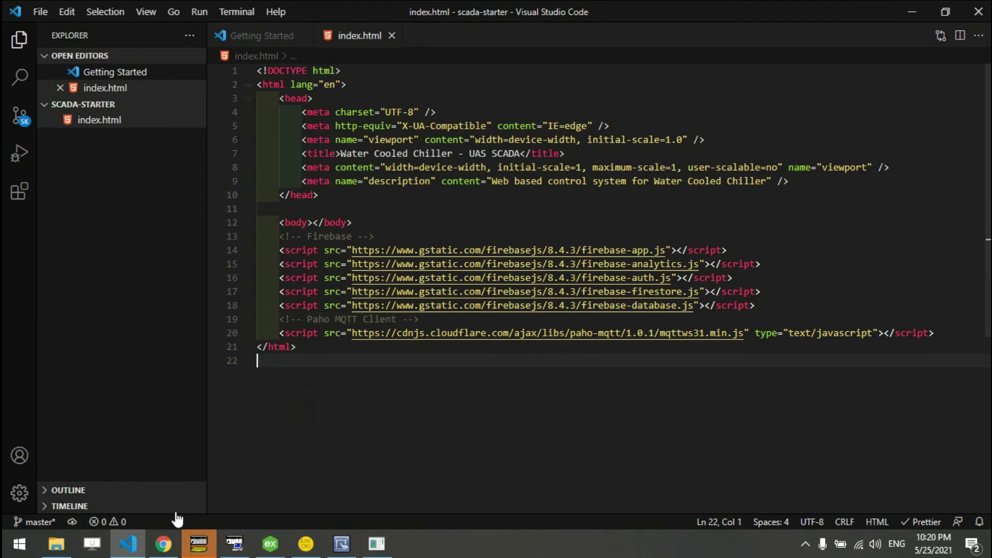
{"action": "left_click", "coordinate": [174, 545]}
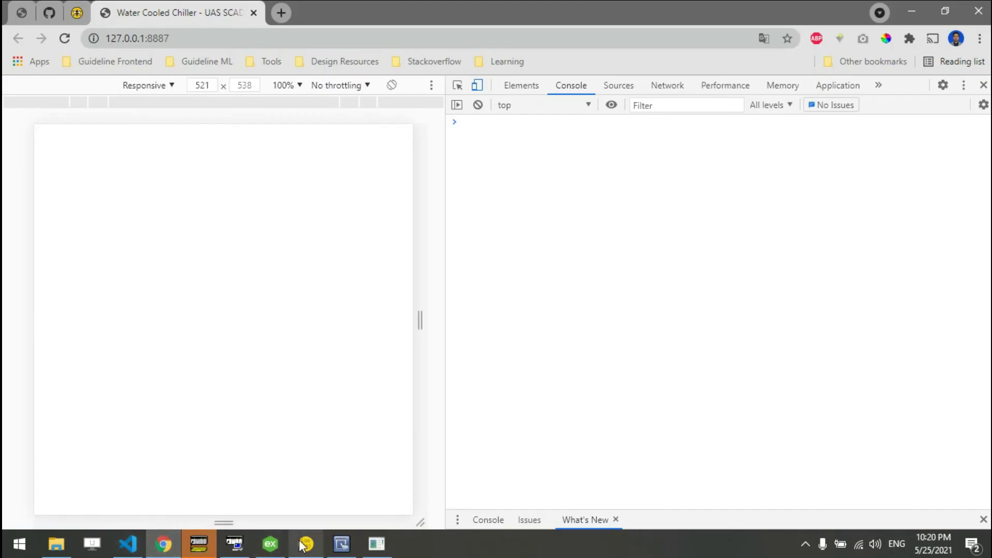
{"action": "left_click", "coordinate": [128, 543]}
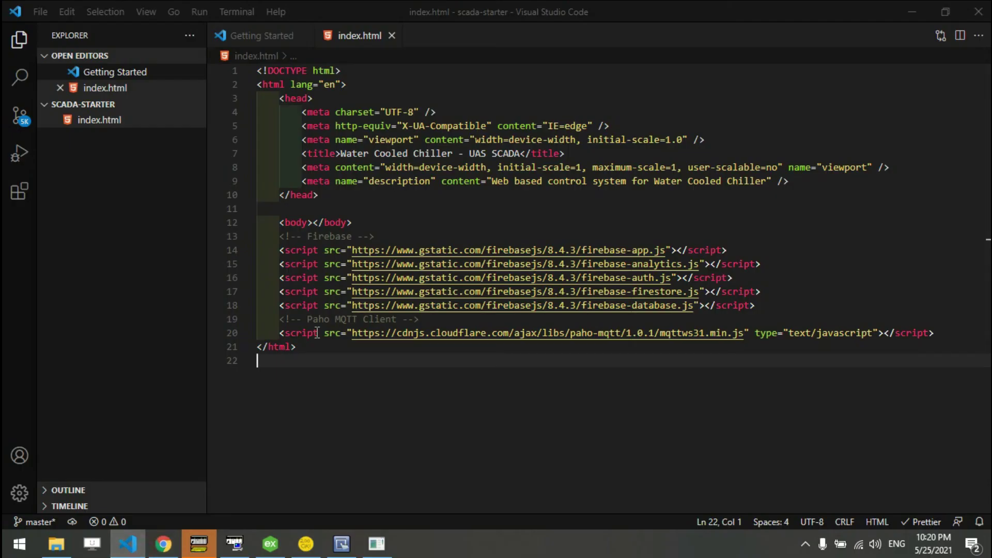
{"action": "left_click", "coordinate": [163, 543]}
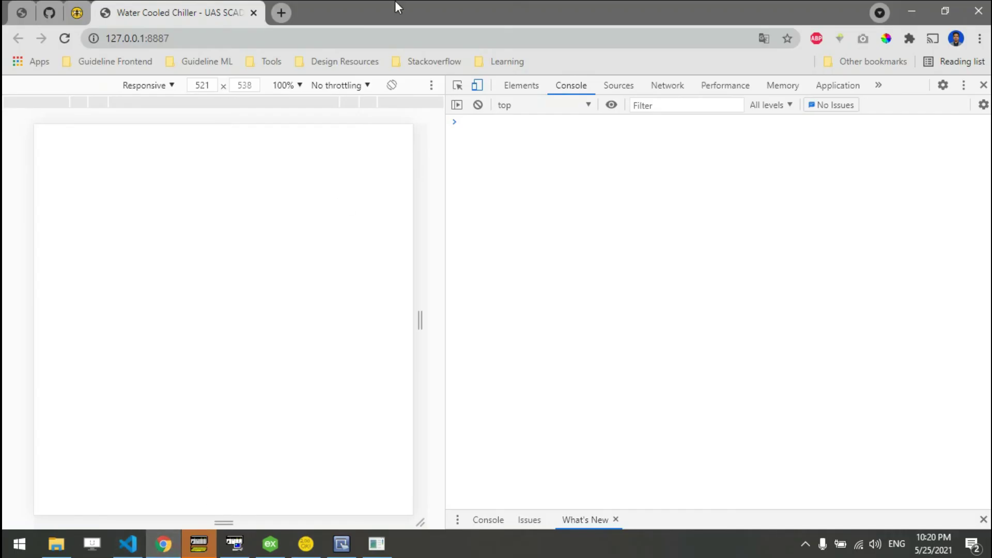
{"action": "left_click", "coordinate": [279, 13]}
{"action": "left_click", "coordinate": [255, 13]}
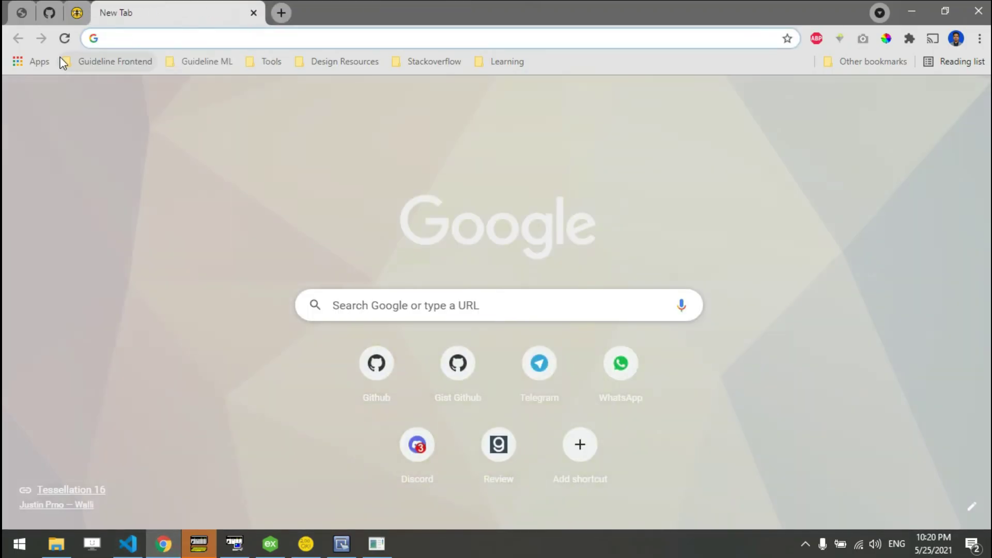
{"action": "left_click", "coordinate": [48, 61]}
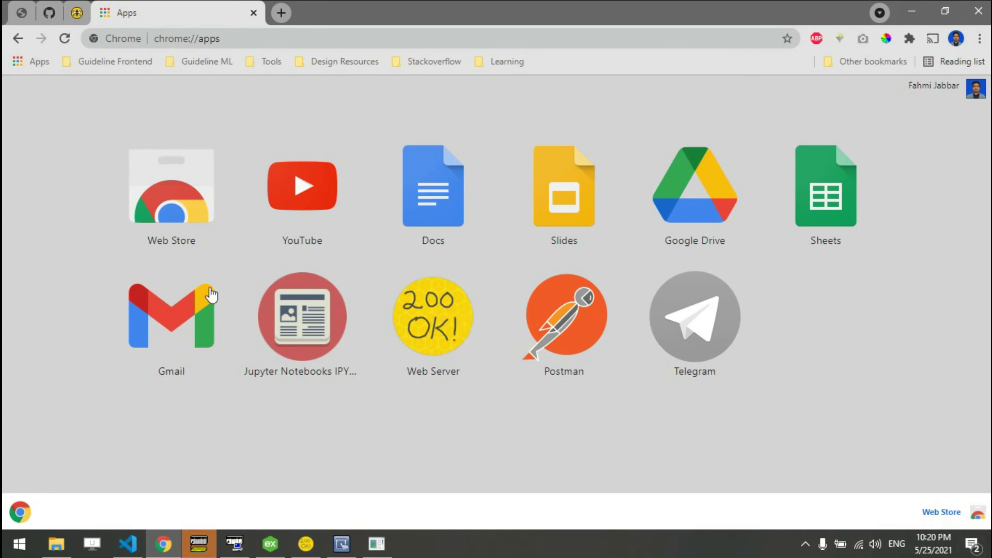
{"action": "left_click", "coordinate": [428, 323]}
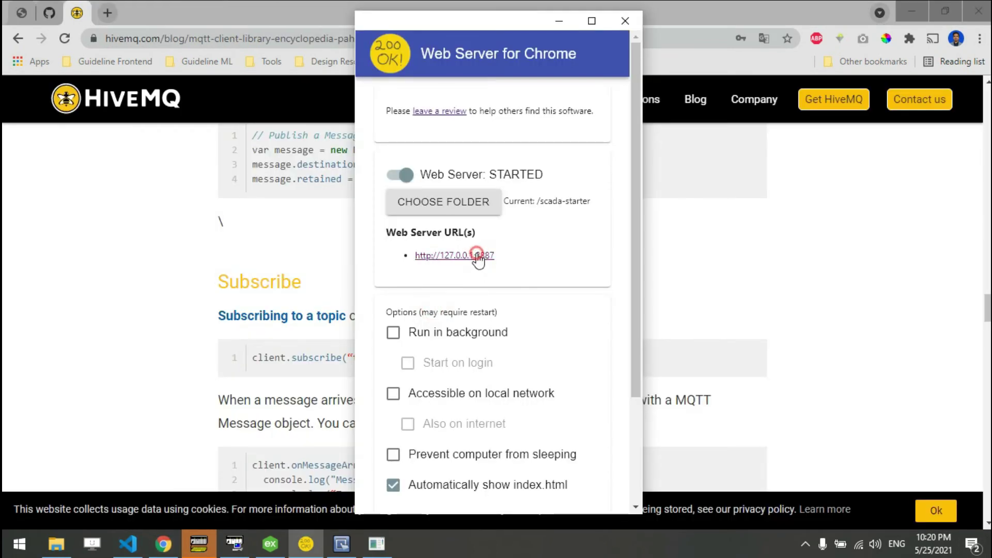
{"action": "left_click", "coordinate": [473, 254]}
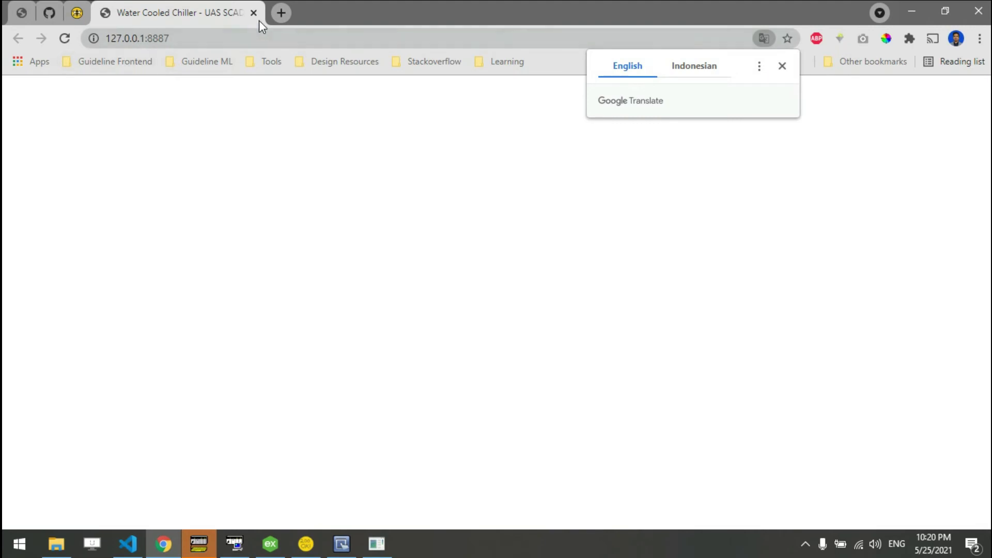
Reopen the Web Server app from Chrome's apps page, check its server URL, and close its window
{"action": "left_click", "coordinate": [281, 13]}
{"action": "left_click", "coordinate": [32, 61]}
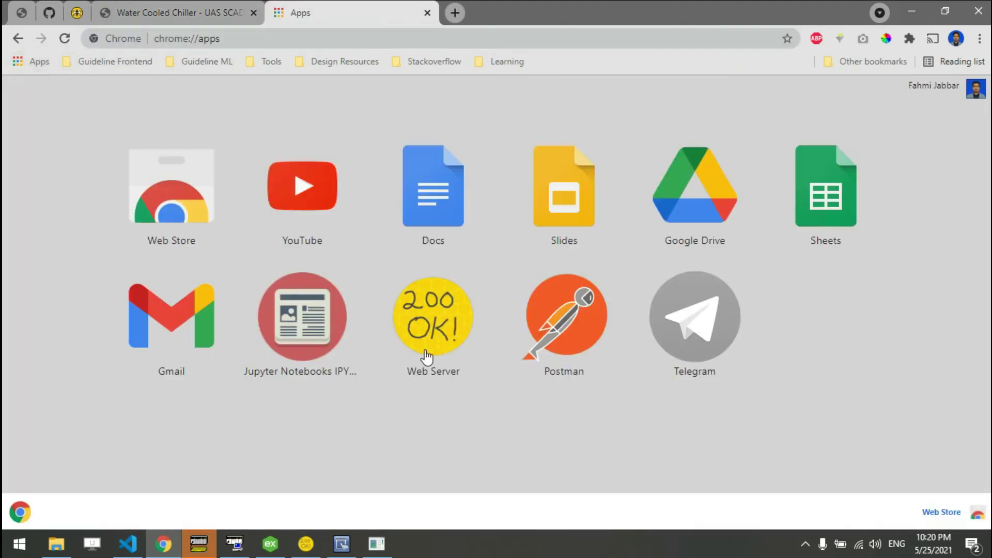
{"action": "left_click", "coordinate": [426, 321]}
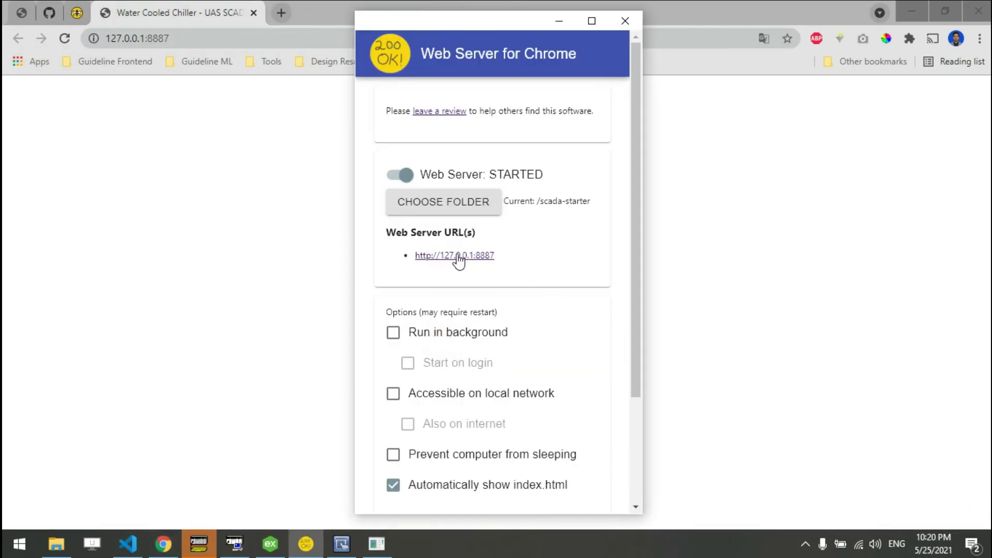
{"action": "left_click", "coordinate": [631, 25]}
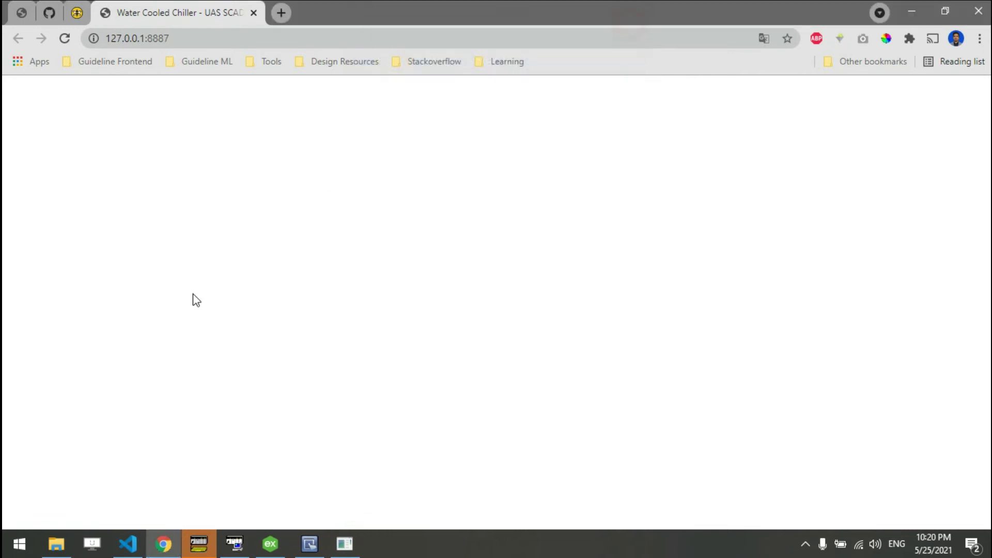
Inspect the local Water Cooled Chiller page and show the developer tools' JavaScript console
{"action": "right_click", "coordinate": [347, 206]}
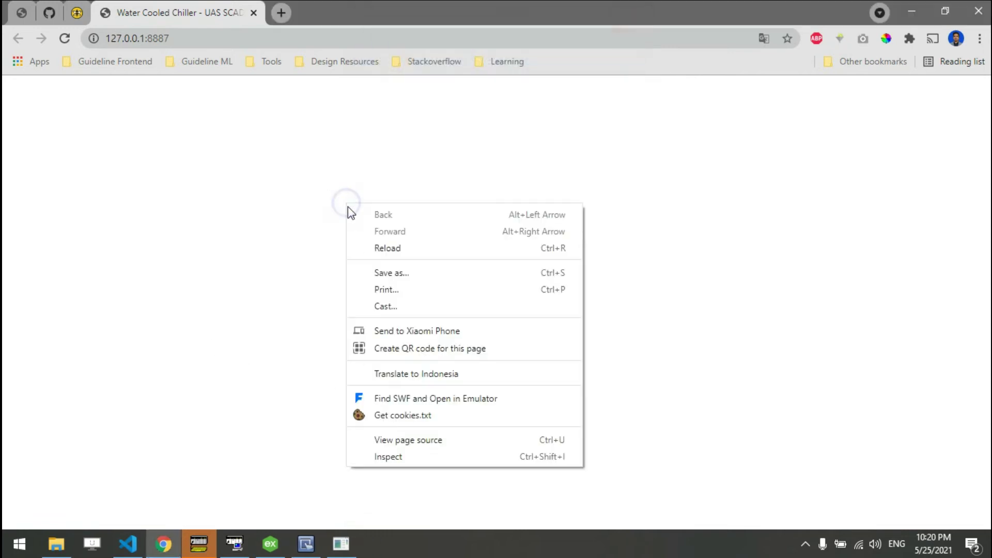
{"action": "left_click", "coordinate": [405, 457]}
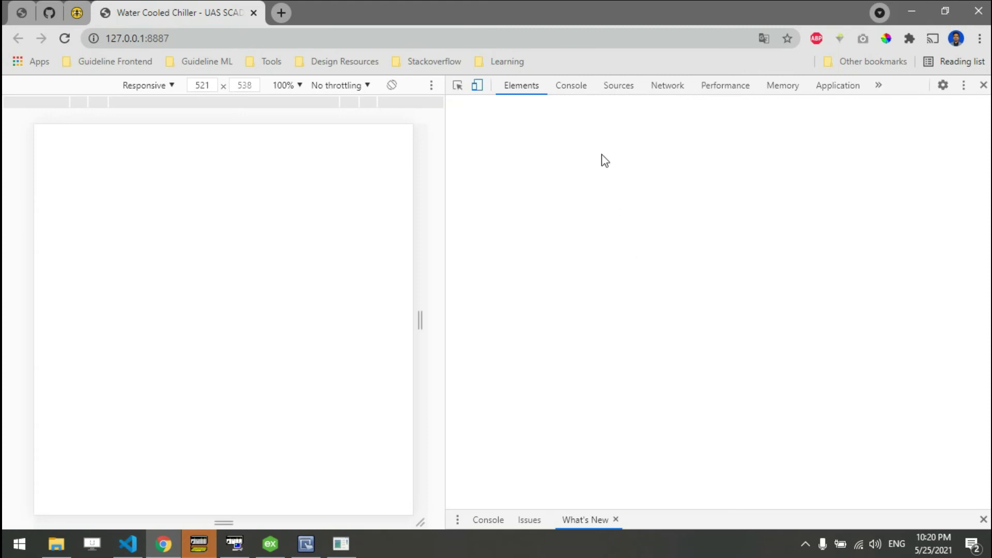
{"action": "left_click", "coordinate": [571, 87]}
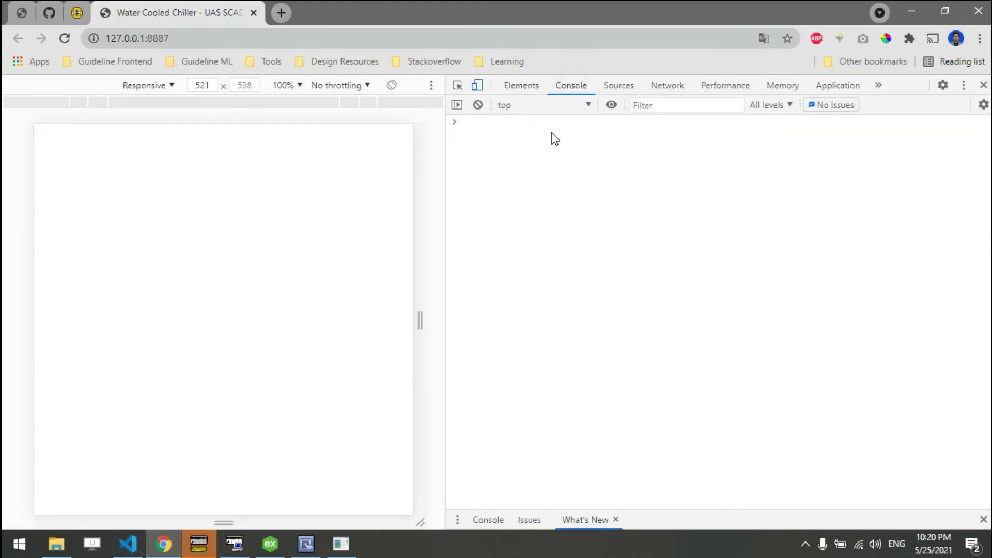
{"action": "left_click", "coordinate": [592, 121]}
Look at the HiveMQ Paho guide, check the Events Log in the chiller HMI window, and return to the guide
{"action": "left_click", "coordinate": [88, 13]}
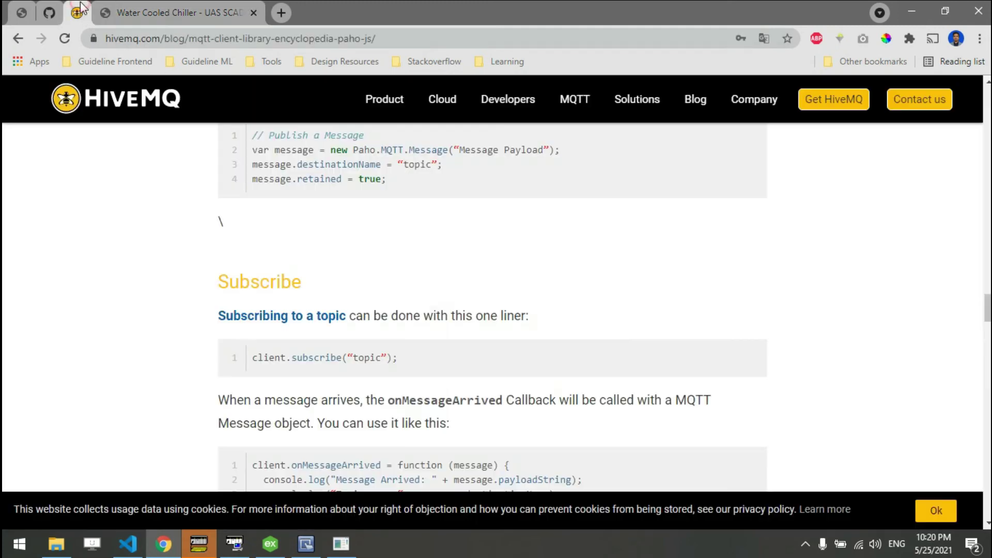
{"action": "scroll", "coordinate": [240, 310], "scroll_direction": "up", "scroll_amount": 8}
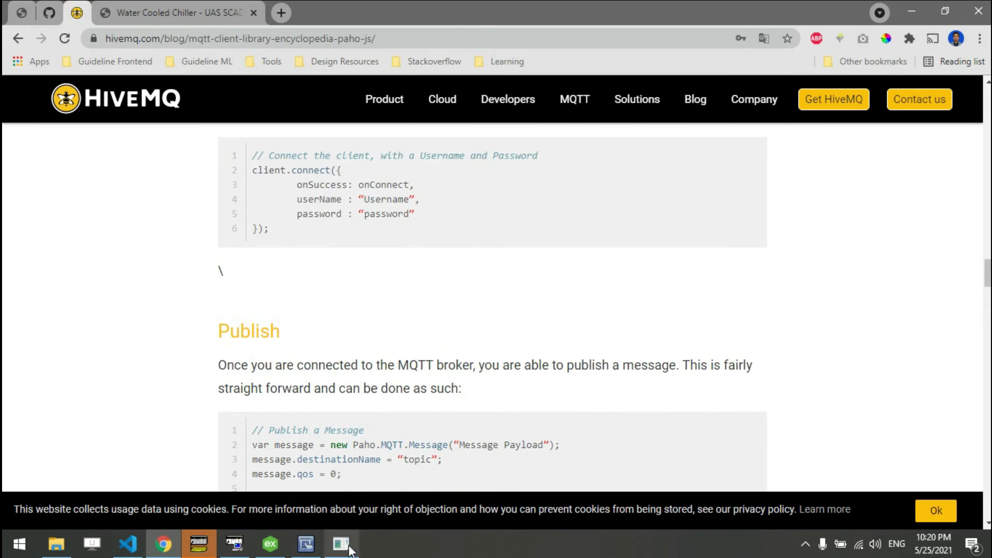
{"action": "left_click", "coordinate": [341, 544]}
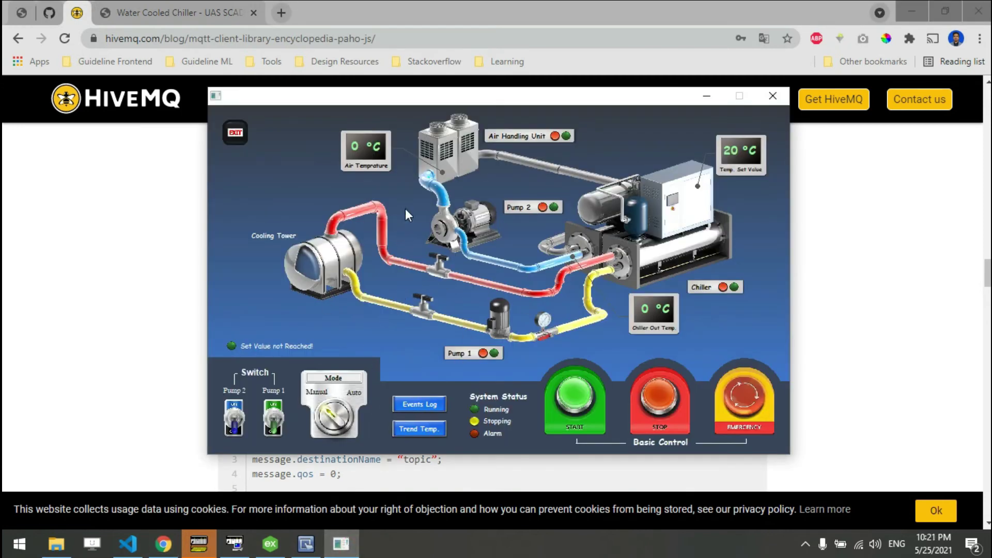
{"action": "left_click", "coordinate": [419, 406]}
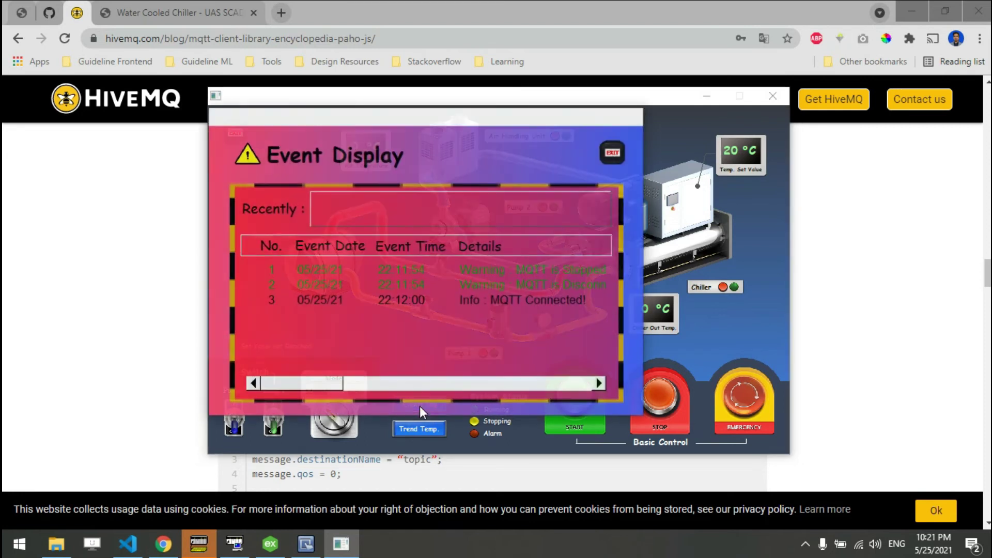
{"action": "left_click", "coordinate": [613, 152]}
{"action": "left_click", "coordinate": [120, 333]}
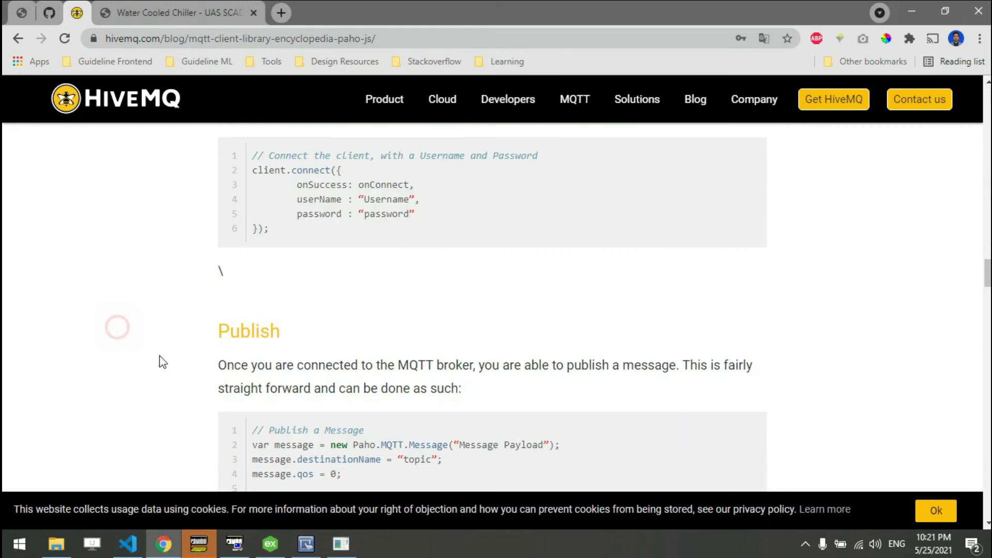
Examine the basic Connect code example in HiveMQ's Paho JavaScript client guide
{"action": "scroll", "coordinate": [186, 377], "scroll_direction": "up", "scroll_amount": 8}
{"action": "scroll", "coordinate": [189, 377], "scroll_direction": "down", "scroll_amount": 2}
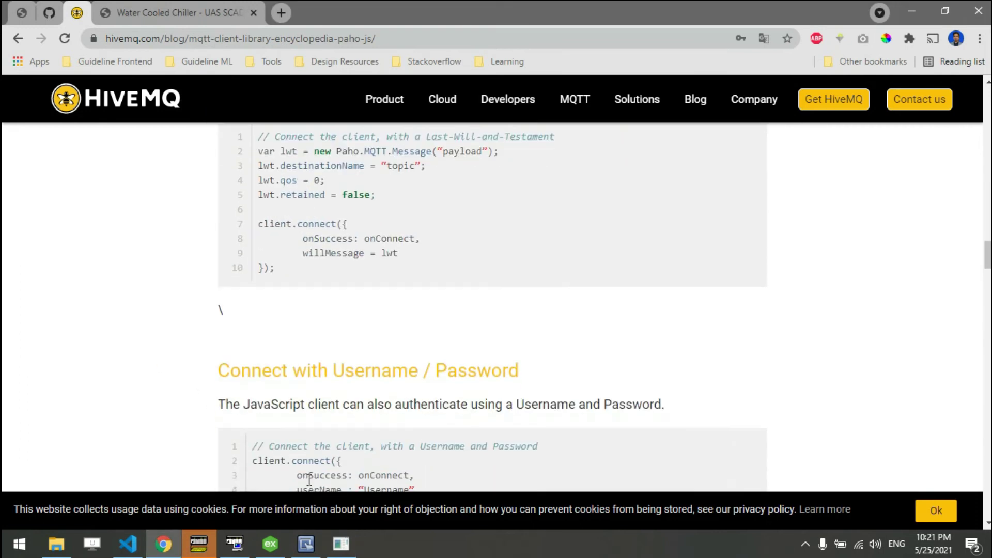
{"action": "scroll", "coordinate": [321, 445], "scroll_direction": "up", "scroll_amount": 15}
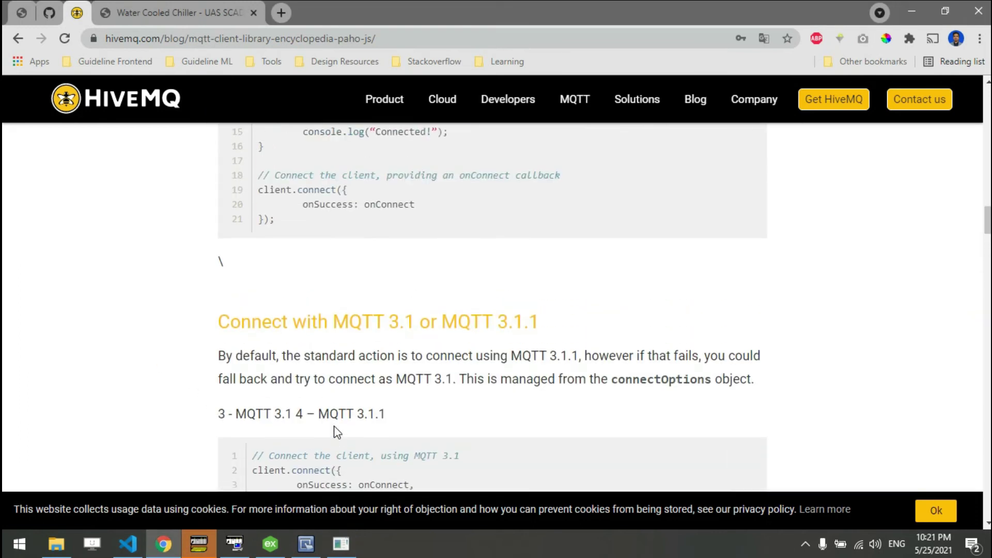
{"action": "scroll", "coordinate": [334, 424], "scroll_direction": "up", "scroll_amount": 2}
{"action": "scroll", "coordinate": [326, 395], "scroll_direction": "down", "scroll_amount": 2}
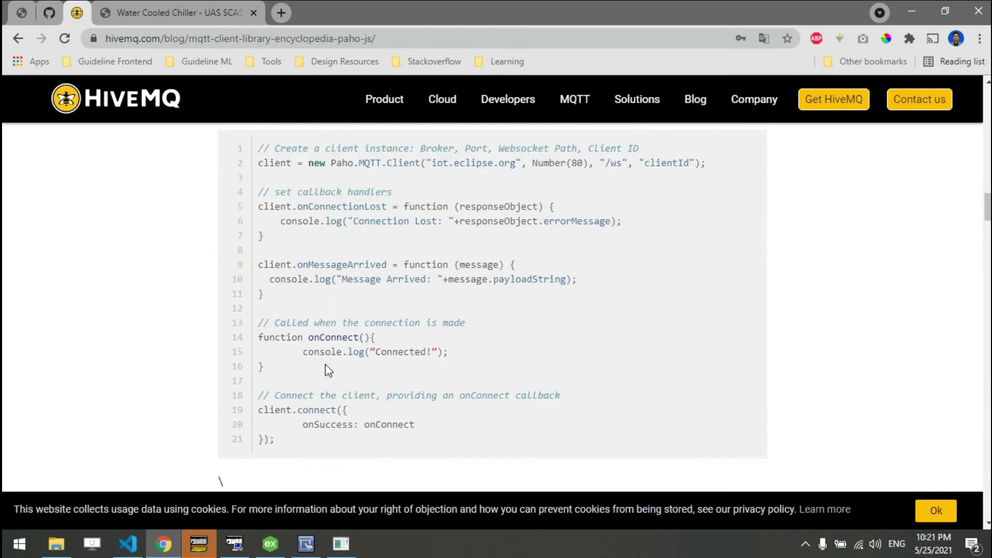
{"action": "left_click_drag", "start_coordinate": [284, 443], "coordinate": [277, 149]}
{"action": "scroll", "coordinate": [284, 201], "scroll_direction": "up", "scroll_amount": 1}
{"action": "scroll", "coordinate": [284, 202], "scroll_direction": "up", "scroll_amount": 3}
{"action": "scroll", "coordinate": [312, 279], "scroll_direction": "down", "scroll_amount": 2}
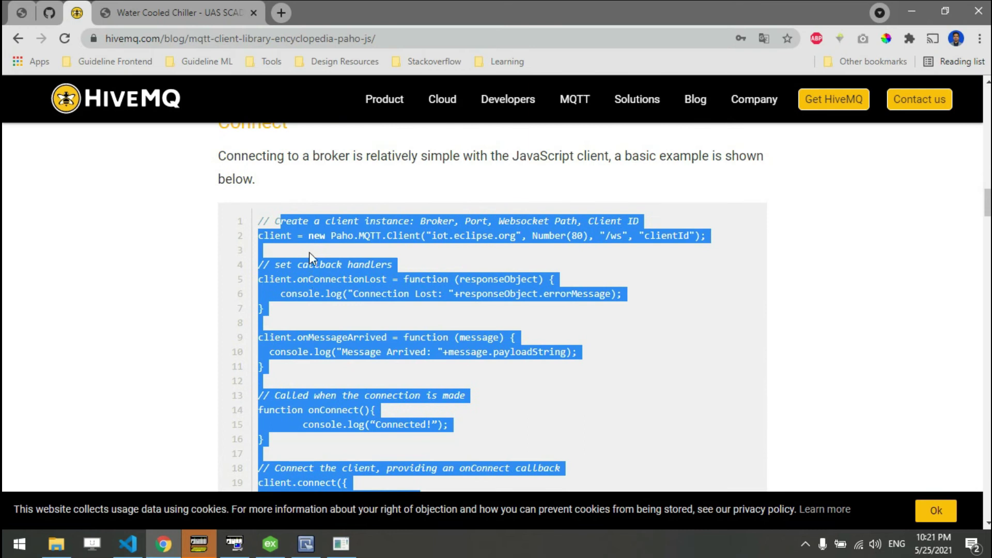
{"action": "left_click", "coordinate": [310, 240]}
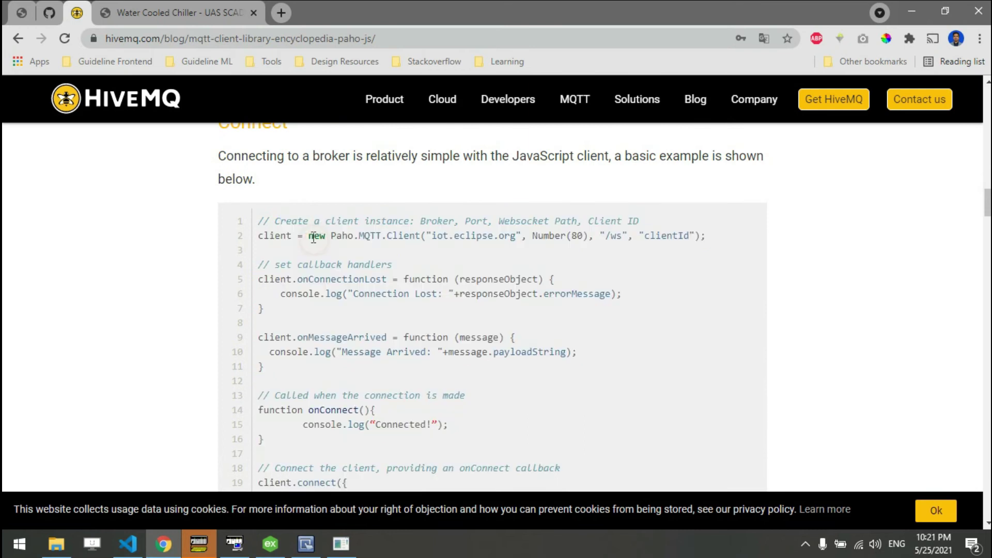
Return to the local page's console and recall the earlier Paho script that connects to test.mosquitto.org on 8081 with SSL
{"action": "left_click", "coordinate": [170, 1]}
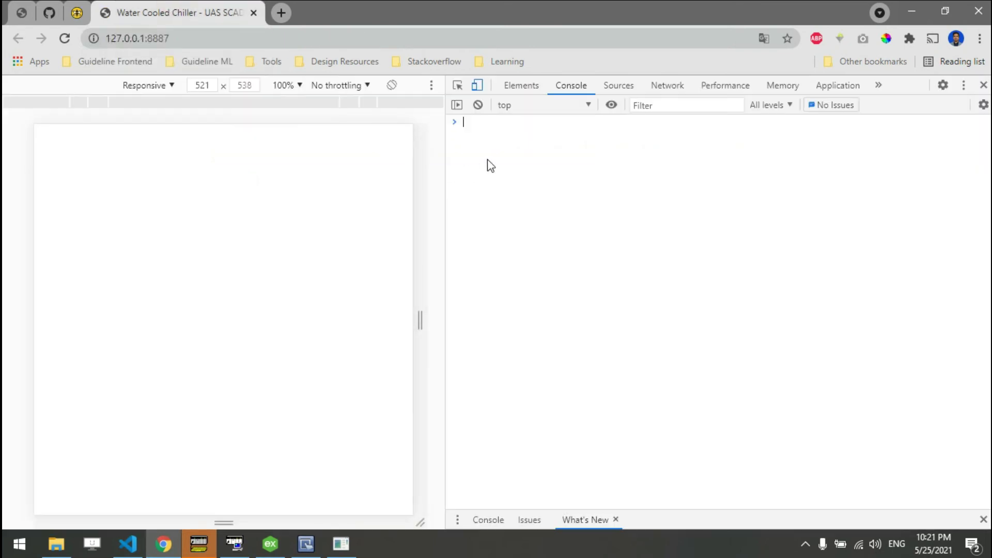
{"action": "type", "text": "client.send(     \"scada-fahmi-1K8J/write/device\",     JSON.stringify({         buttonEmergency: [false],         buttonMode: [false],         buttonPump1: [false],         buttonPump2: [false],         buttonStart: [false],         buttonStop: [false],         memorySetTemp: [20],     }),     2,     false );"}
{"action": "key", "text": "Up"}
{"action": "key", "text": "Up"}
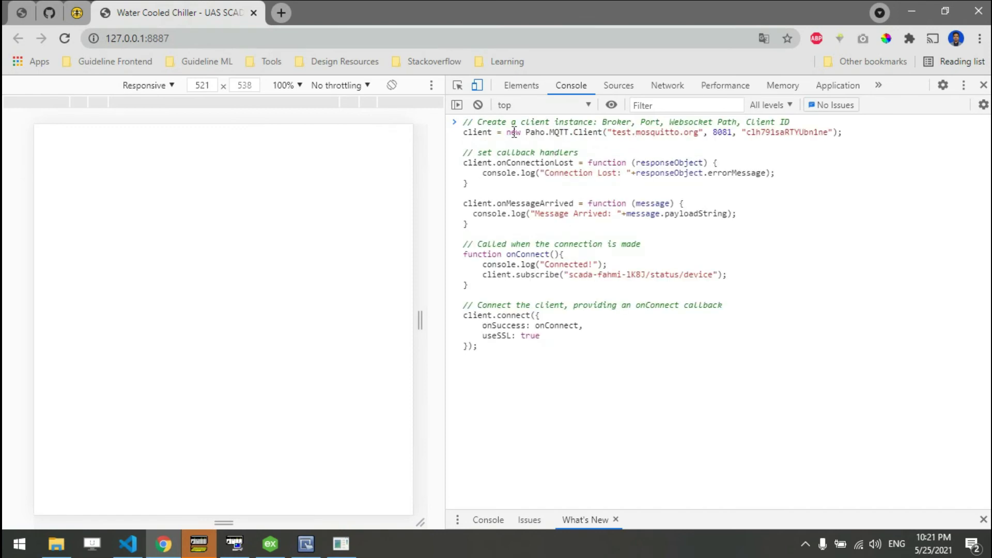
Review the broker and port arguments of the Paho.MQTT.Client line and replace "aR" in its client ID with "dq2"
{"action": "left_click_drag", "start_coordinate": [465, 132], "coordinate": [614, 136]}
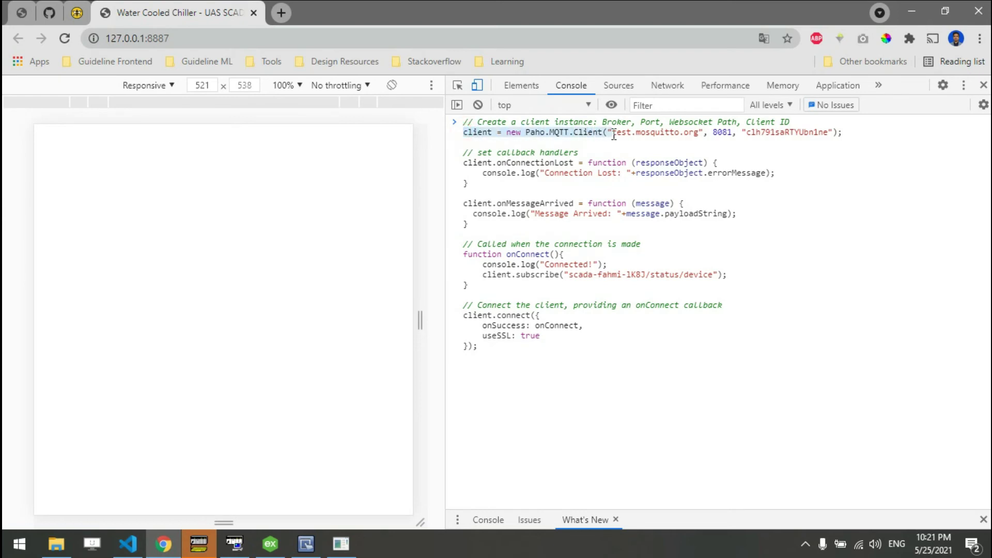
{"action": "left_click", "coordinate": [573, 132]}
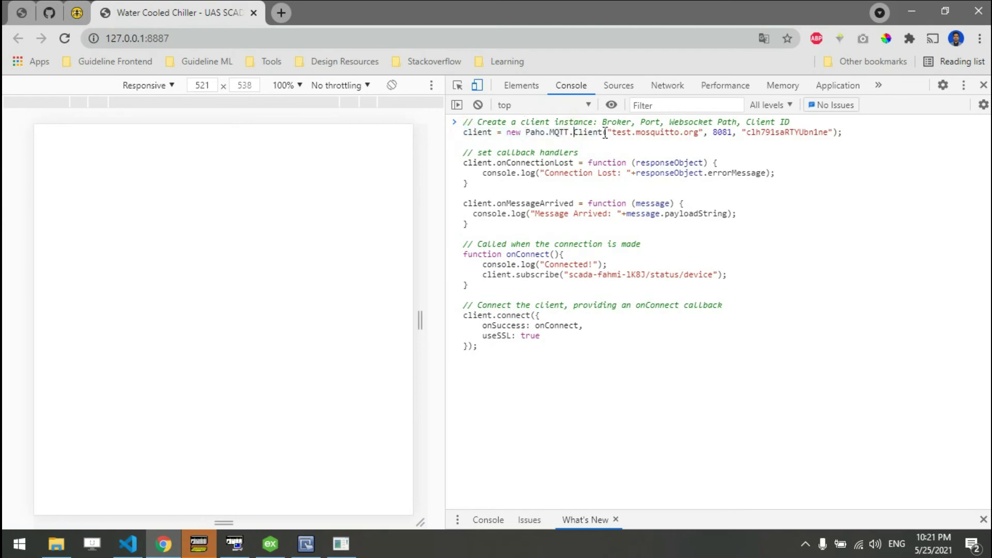
{"action": "left_click_drag", "start_coordinate": [614, 135], "coordinate": [696, 134]}
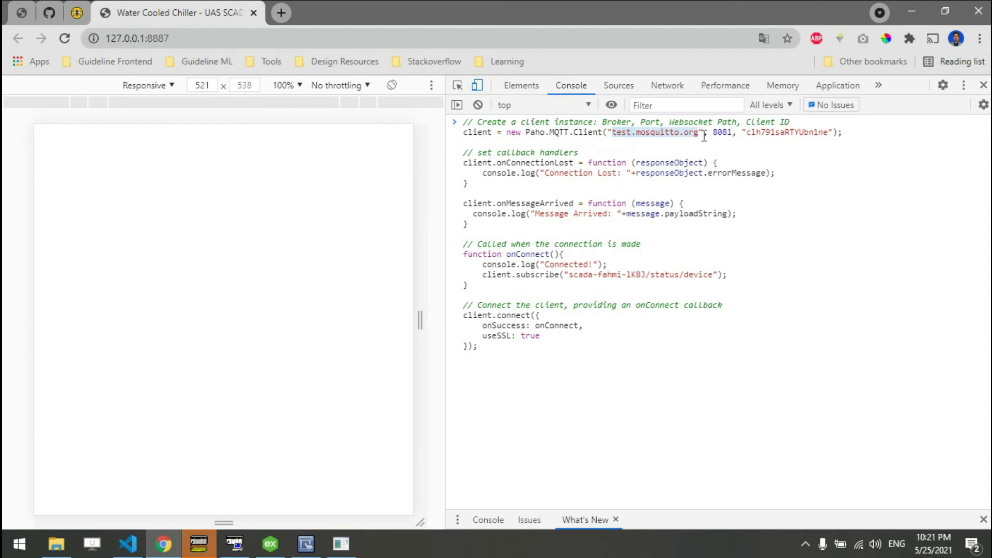
{"action": "double_click", "coordinate": [723, 133]}
{"action": "left_click", "coordinate": [765, 133]}
{"action": "left_click", "coordinate": [792, 133]}
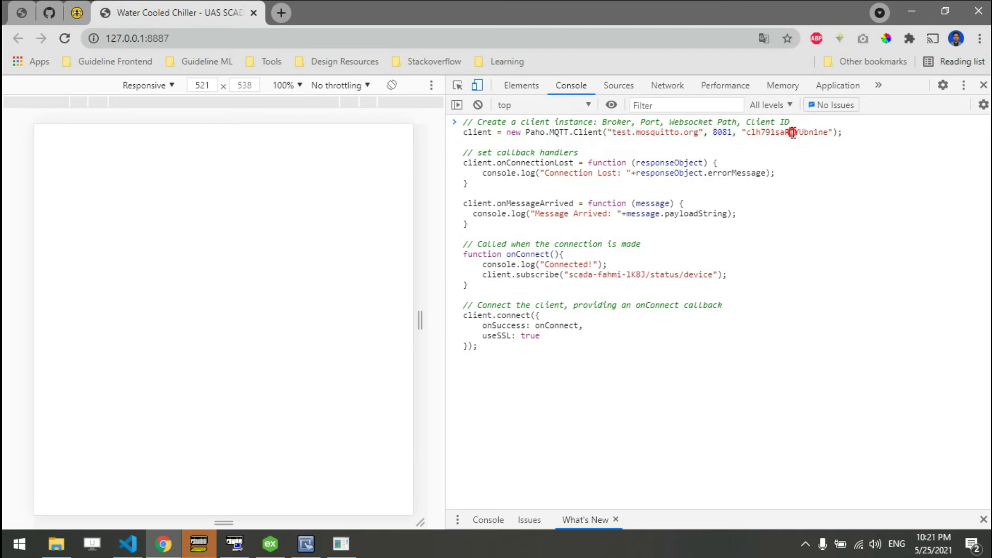
{"action": "key", "text": "BackSpace"}
{"action": "key", "text": "BackSpace"}
{"action": "type", "text": "dq2"}
Review the onConnectionLost and onMessageArrived callback handlers in the recalled Paho script
{"action": "left_click_drag", "start_coordinate": [466, 161], "coordinate": [770, 173]}
{"action": "left_click", "coordinate": [579, 134]}
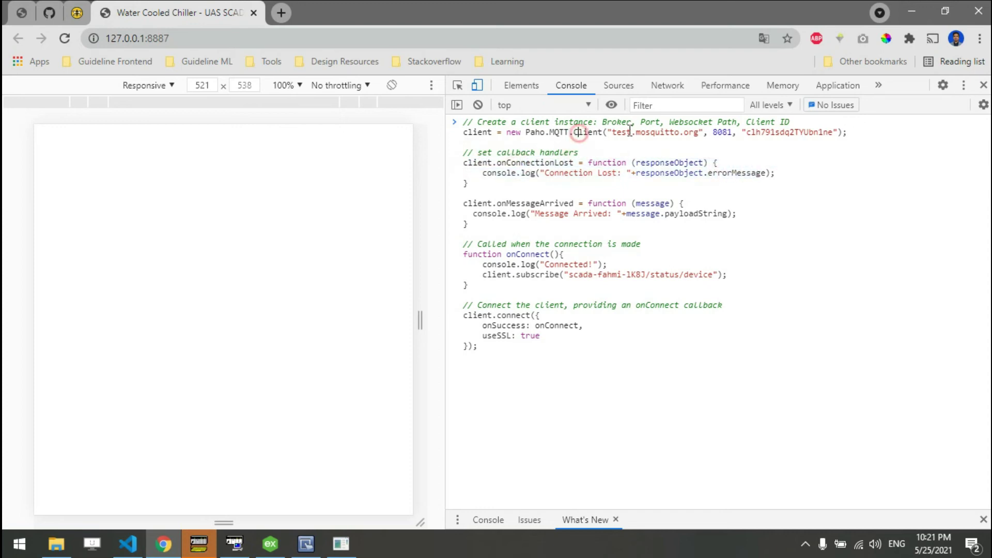
{"action": "left_click_drag", "start_coordinate": [488, 204], "coordinate": [582, 216]}
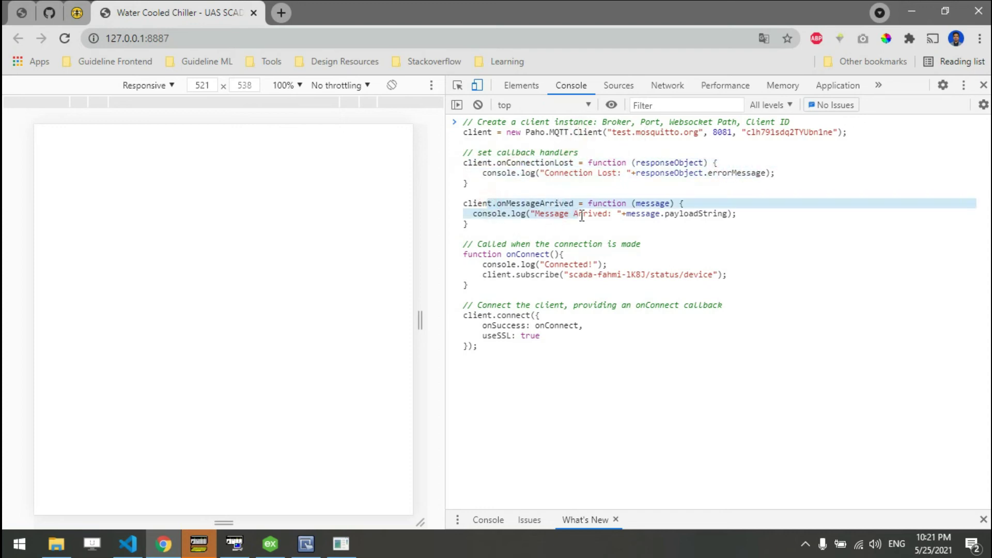
{"action": "left_click", "coordinate": [538, 214]}
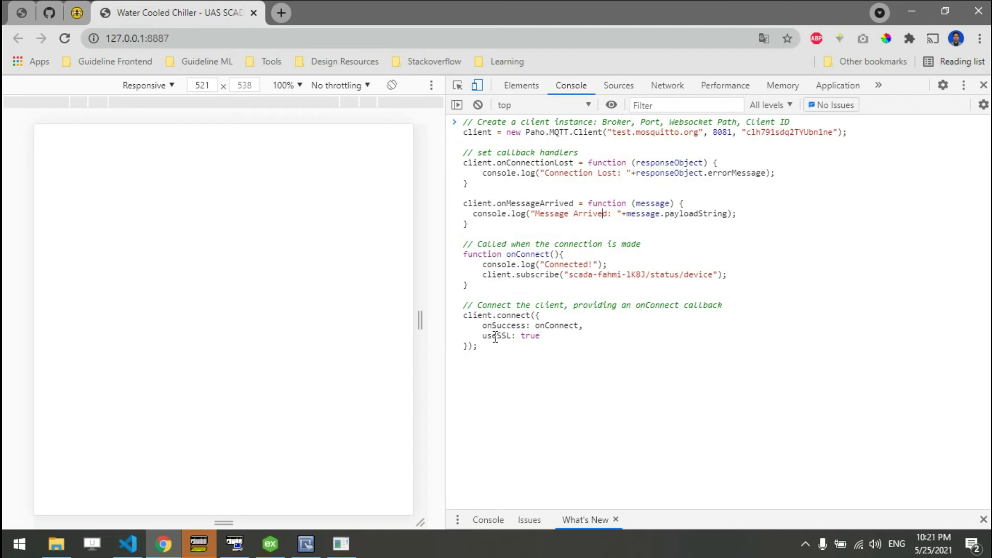
Review the onConnect function with its topic subscription and the client.connect options onSuccess and useSSL
{"action": "left_click_drag", "start_coordinate": [476, 287], "coordinate": [538, 254]}
{"action": "left_click", "coordinate": [500, 274]}
{"action": "left_click_drag", "start_coordinate": [609, 264], "coordinate": [733, 278]}
{"action": "left_click_drag", "start_coordinate": [466, 315], "coordinate": [535, 344]}
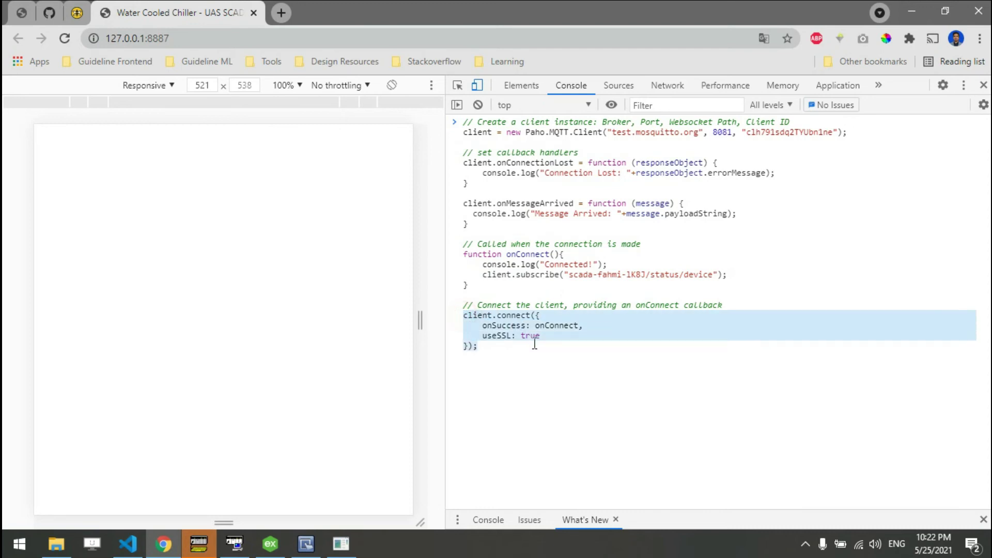
{"action": "left_click", "coordinate": [512, 361]}
{"action": "left_click_drag", "start_coordinate": [482, 325], "coordinate": [592, 326]}
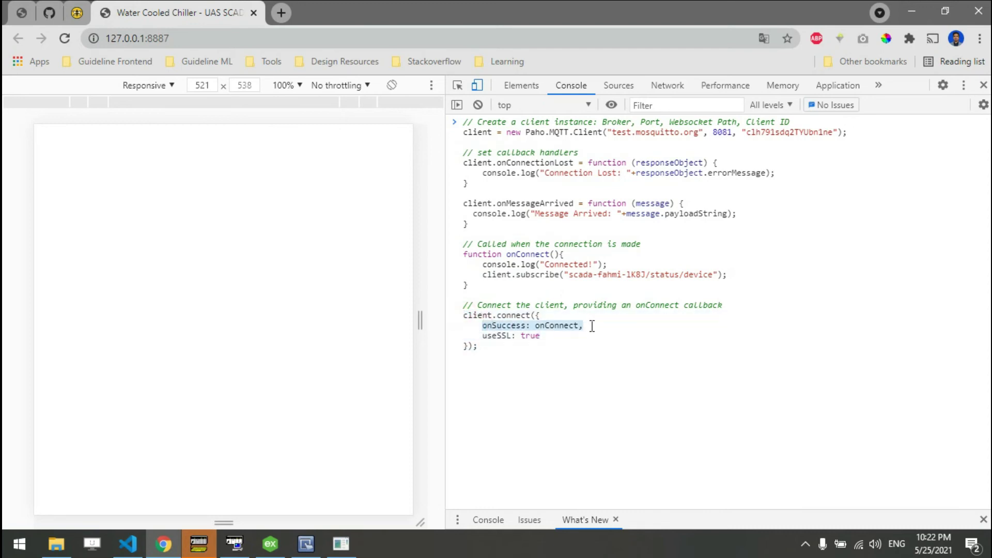
{"action": "left_click", "coordinate": [556, 325]}
{"action": "left_click_drag", "start_coordinate": [516, 254], "coordinate": [548, 294]}
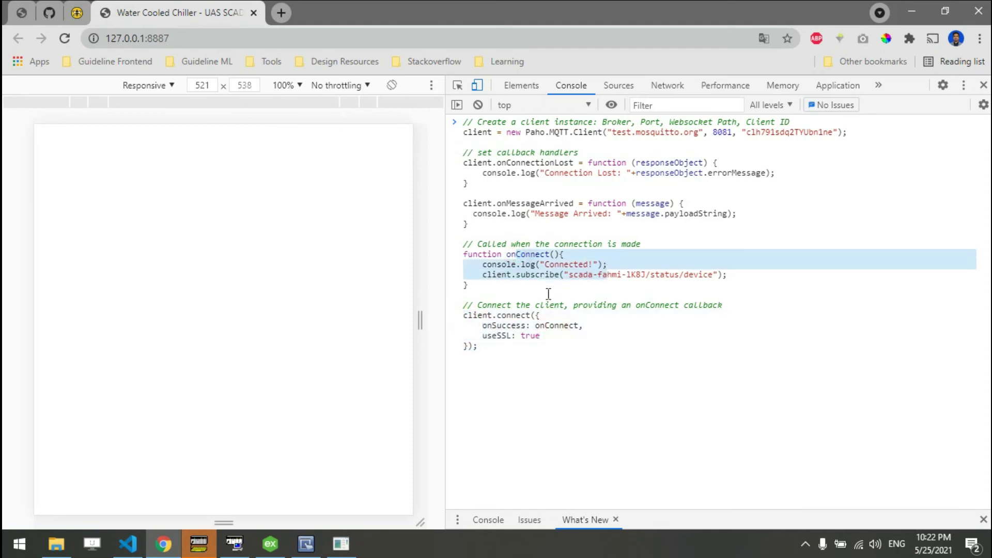
{"action": "left_click_drag", "start_coordinate": [494, 332], "coordinate": [539, 336]}
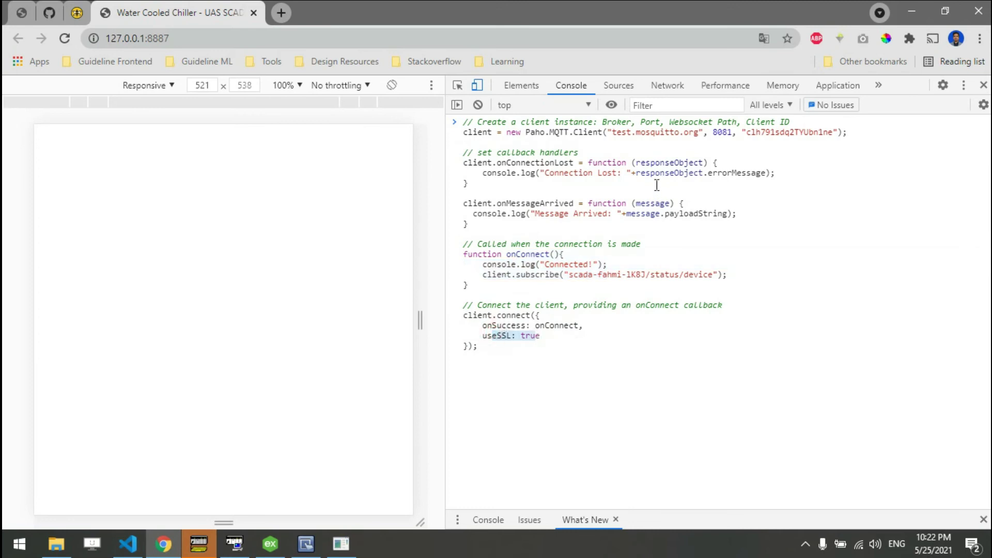
Open test.mosquitto.org in a new tab, check the server's encrypted WebSockets port 8081, and close the tab
{"action": "left_click_drag", "start_coordinate": [613, 133], "coordinate": [699, 134]}
{"action": "key", "text": "ctrl+c"}
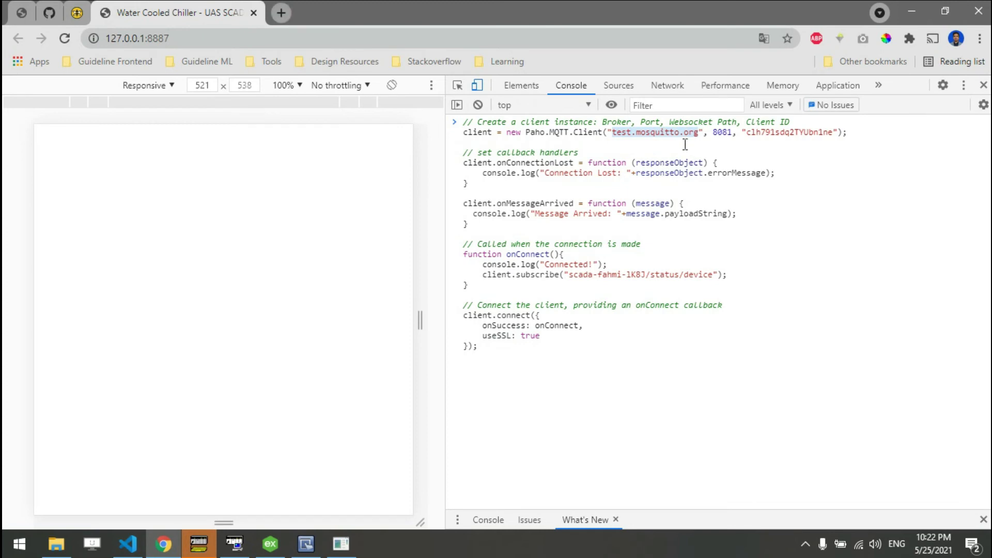
{"action": "left_click", "coordinate": [283, 20]}
{"action": "key", "text": "ctrl+v"}
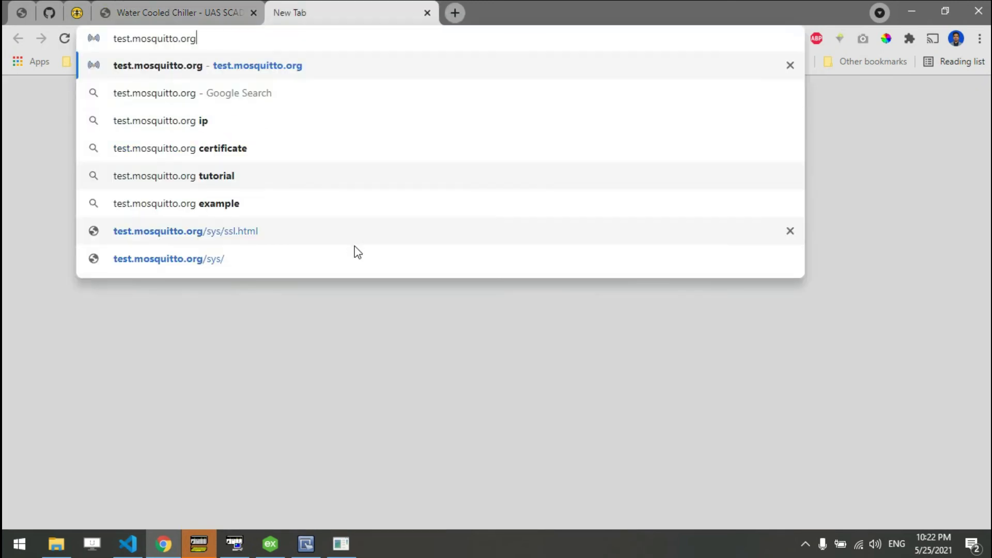
{"action": "key", "text": "Return"}
{"action": "scroll", "coordinate": [348, 260], "scroll_direction": "down", "scroll_amount": 3}
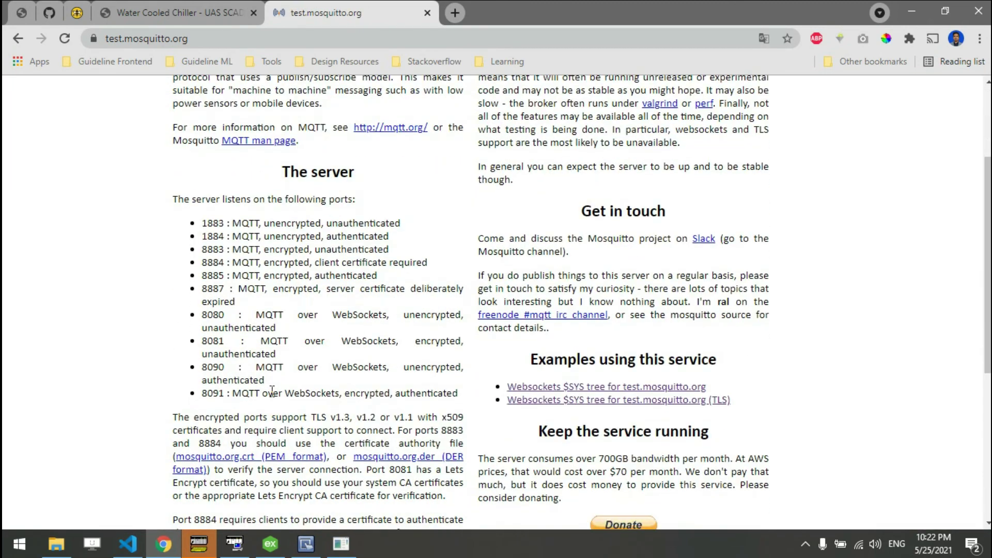
{"action": "left_click_drag", "start_coordinate": [414, 342], "coordinate": [450, 341]}
{"action": "left_click", "coordinate": [428, 13]}
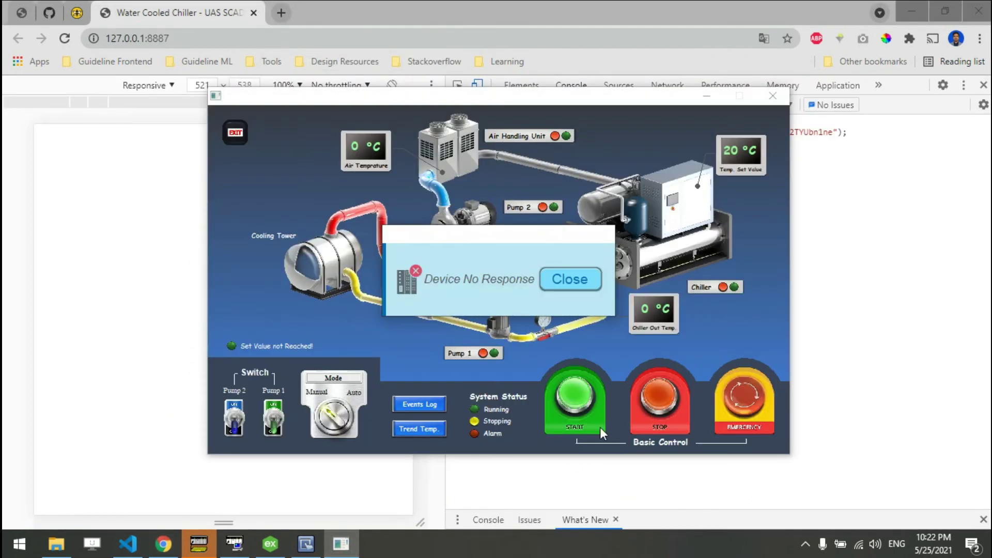
Close the unresponsive HMI simulation, restart Online Simulation from EasyBuilder Pro, and enter the chiller main screen
{"action": "left_click", "coordinate": [571, 281]}
{"action": "left_click", "coordinate": [773, 96]}
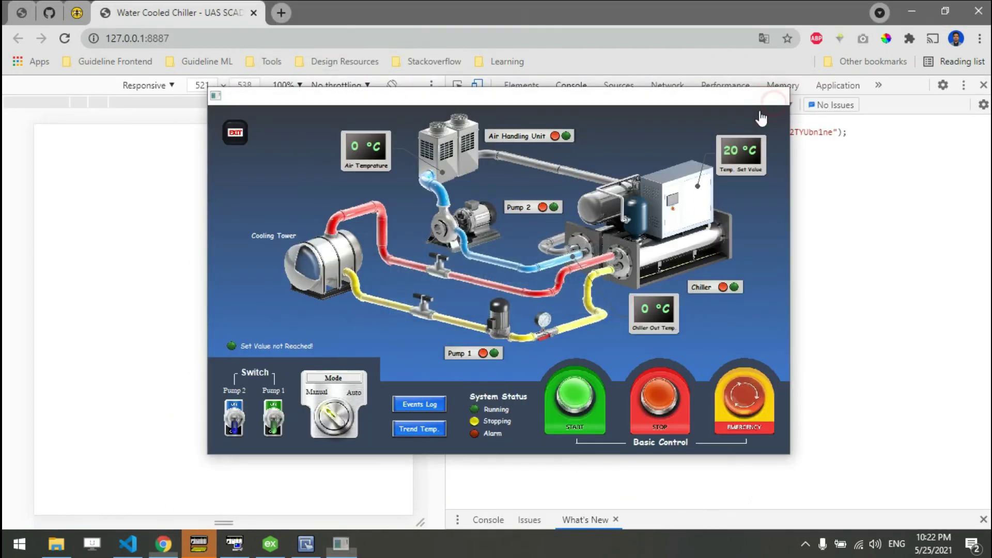
{"action": "left_click", "coordinate": [305, 544]}
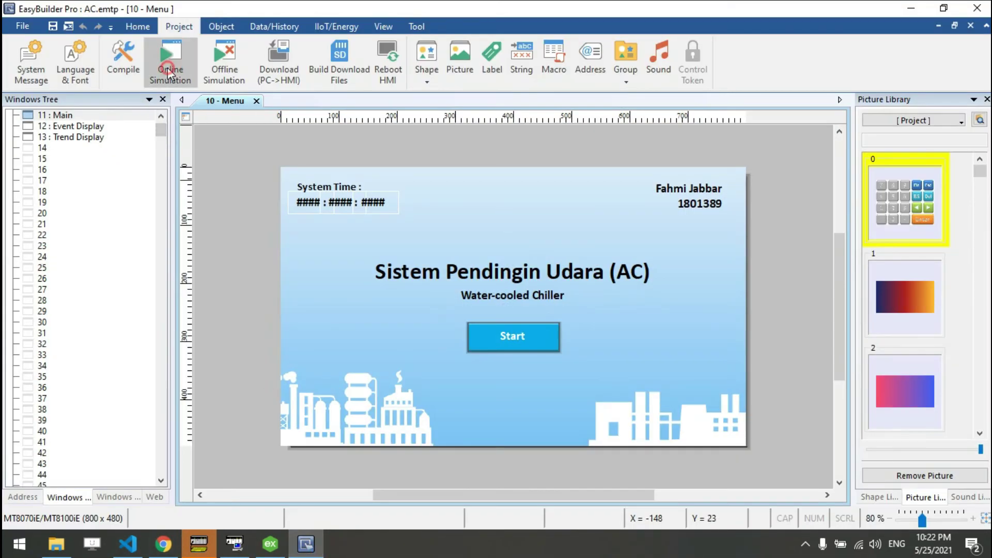
{"action": "left_click", "coordinate": [171, 61]}
{"action": "left_click", "coordinate": [911, 9]}
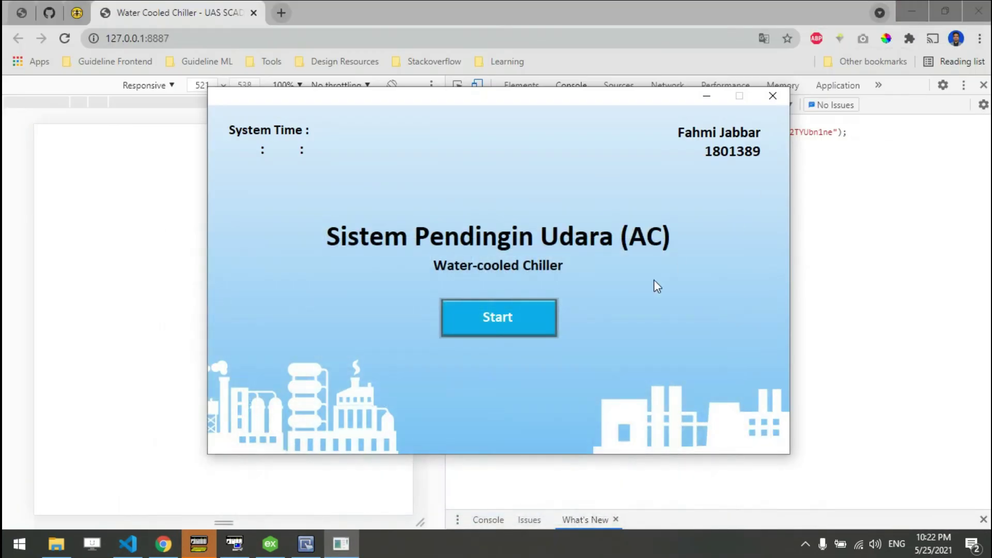
{"action": "left_click", "coordinate": [545, 328]}
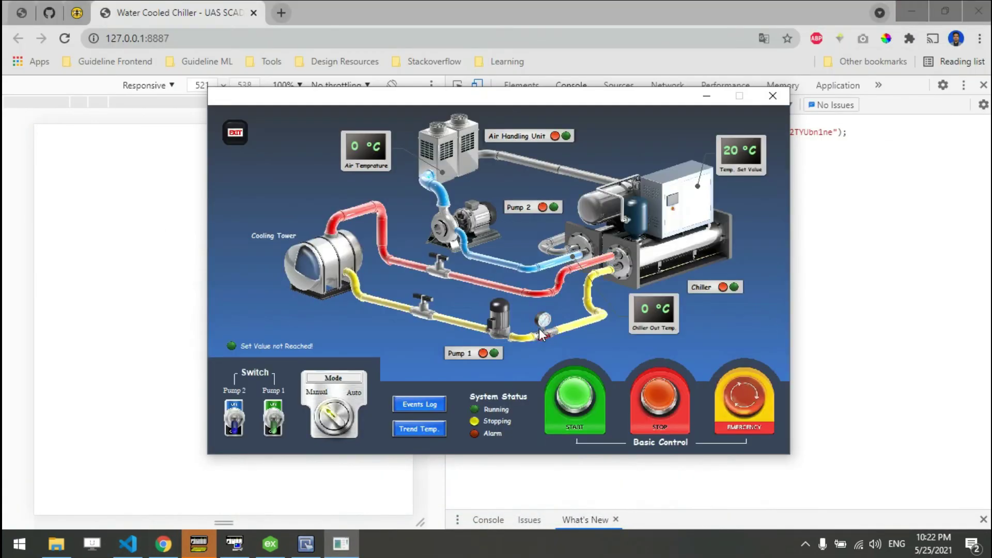
Check the HMI's Events Log, close it, and run the Paho connection script in Chrome's console
{"action": "left_click", "coordinate": [416, 404]}
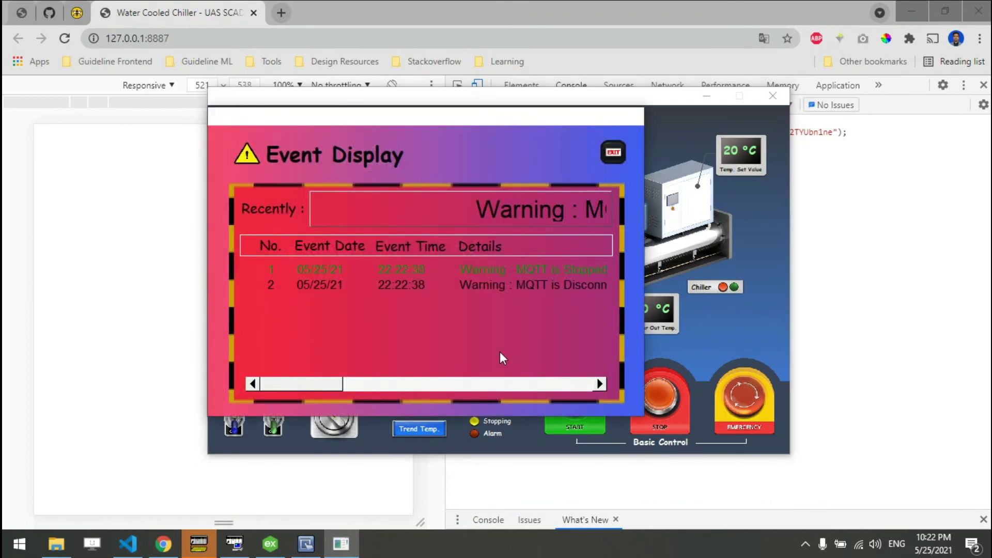
{"action": "left_click", "coordinate": [611, 153]}
{"action": "key", "text": "alt+Tab"}
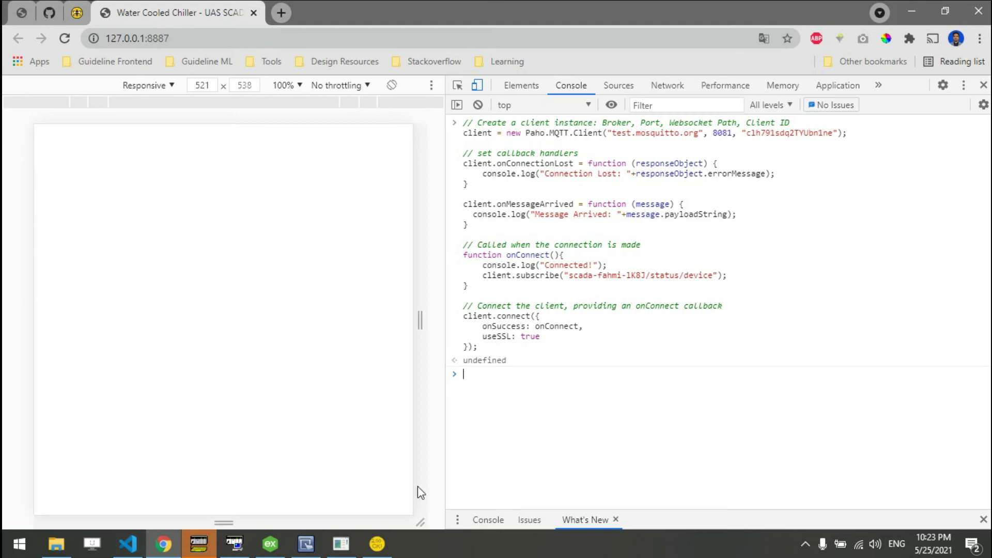
Compare the MQTT entries in the HMI's Events Log with the connection output in Chrome's console
{"action": "left_click", "coordinate": [342, 542]}
{"action": "left_click", "coordinate": [413, 406]}
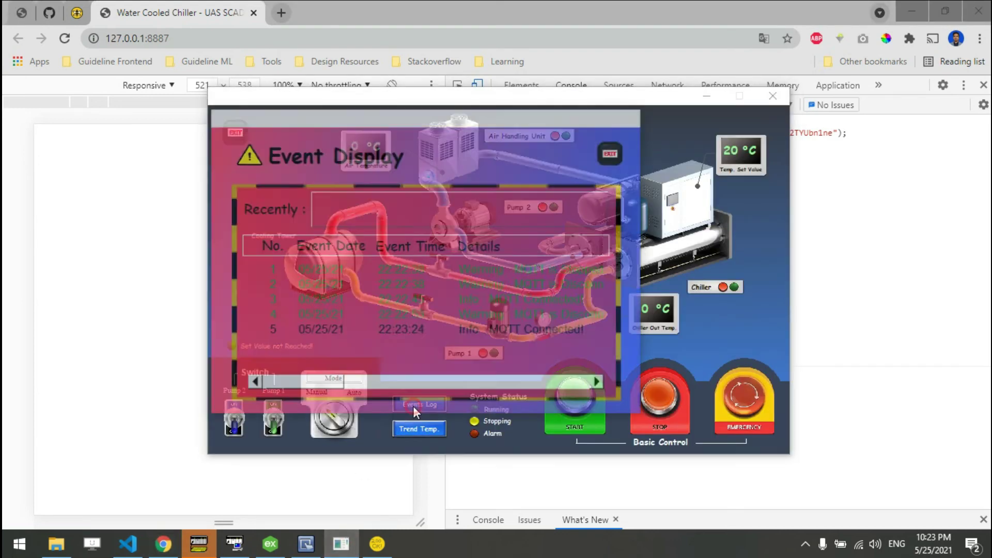
{"action": "left_click", "coordinate": [614, 152]}
{"action": "left_click", "coordinate": [912, 350]}
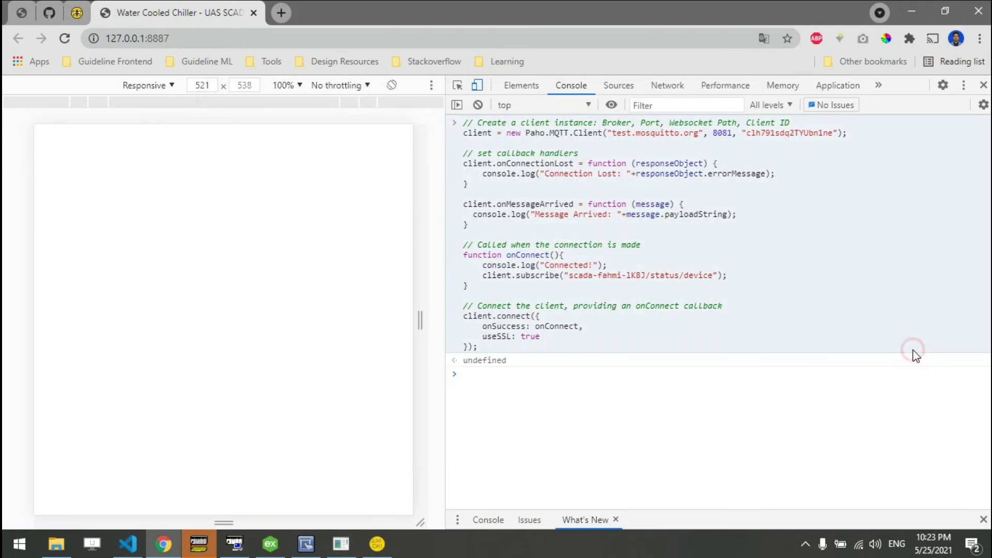
{"action": "left_click", "coordinate": [542, 373]}
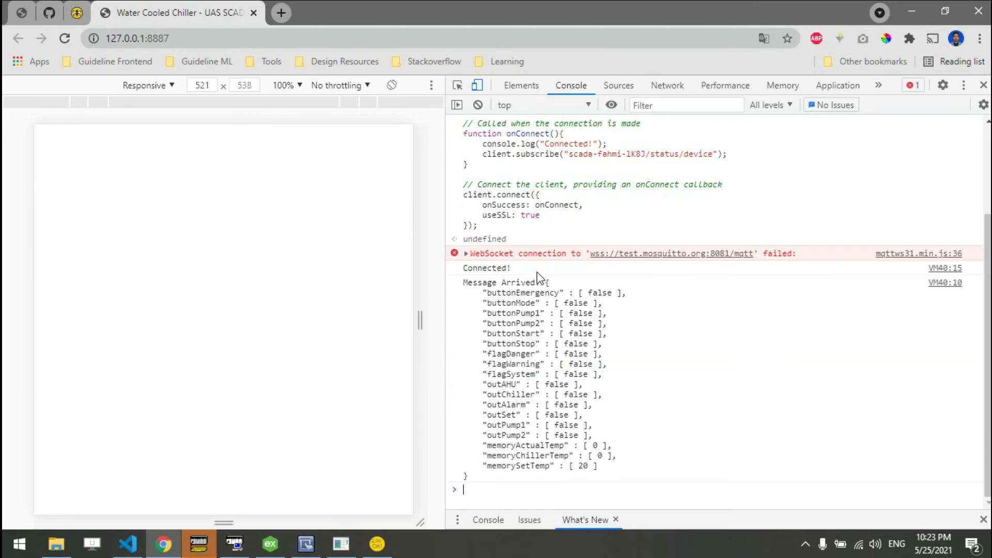
{"action": "left_click", "coordinate": [343, 546]}
{"action": "left_click", "coordinate": [433, 406]}
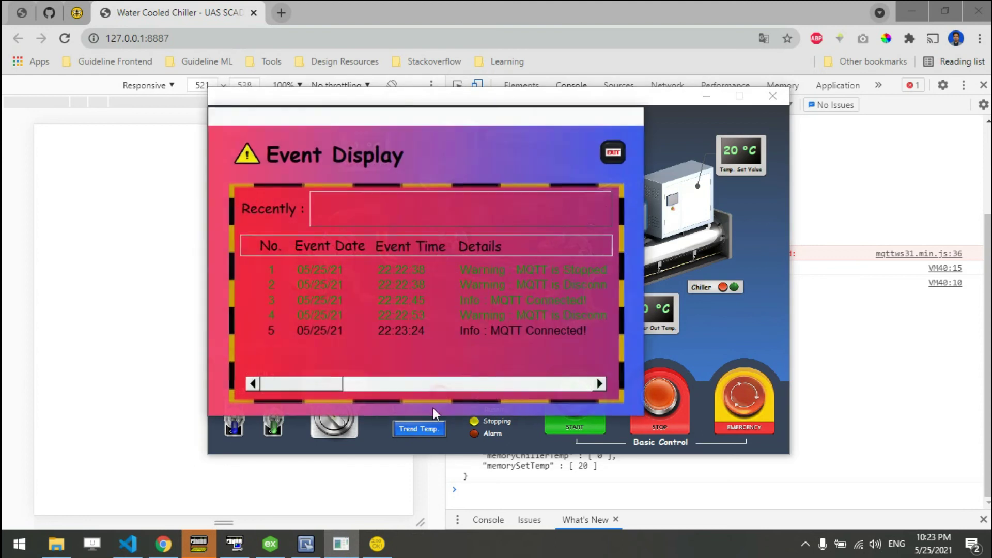
{"action": "left_click", "coordinate": [891, 427]}
{"action": "left_click", "coordinate": [589, 489]}
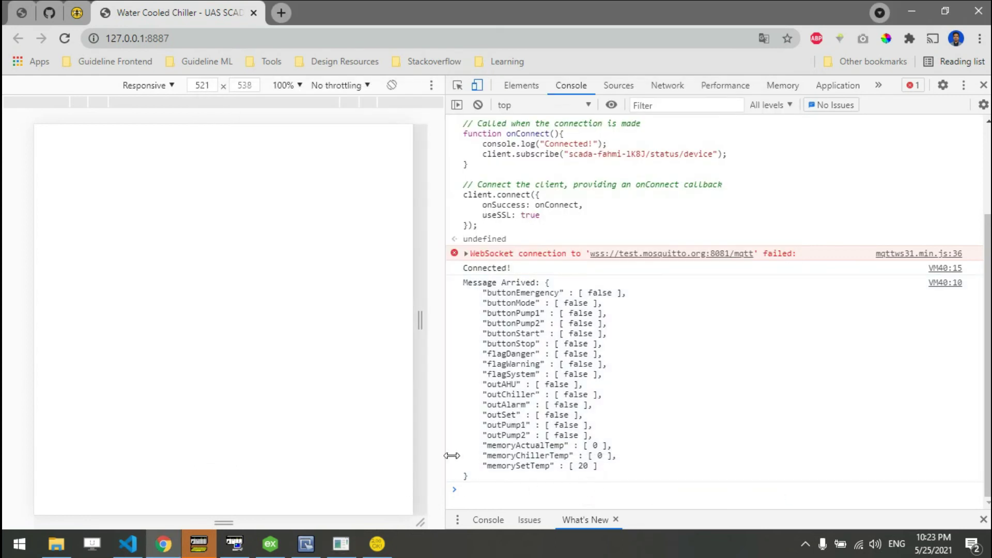
Close the HMI's Event Display, activate the STOP control, and return to Chrome's console
{"action": "left_click", "coordinate": [341, 544]}
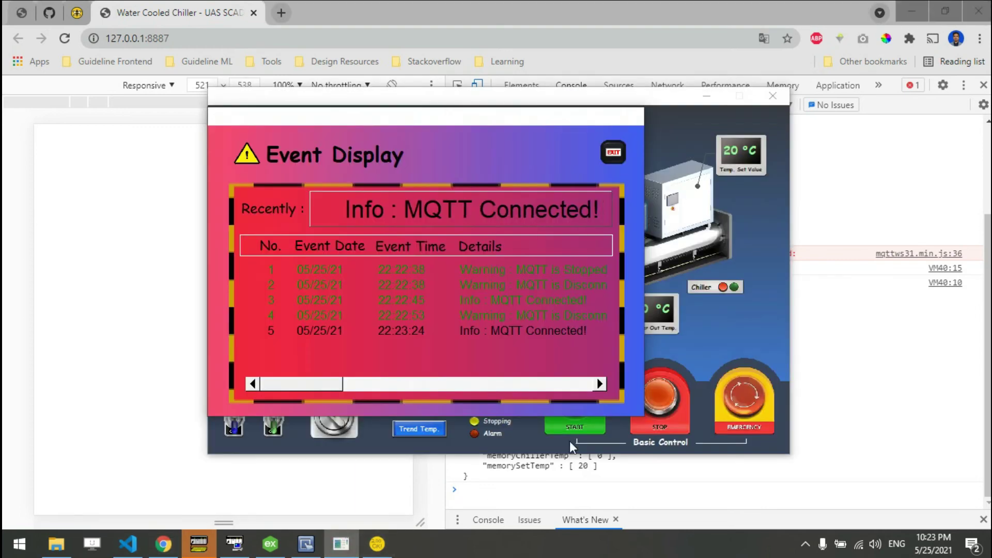
{"action": "left_click", "coordinate": [608, 154]}
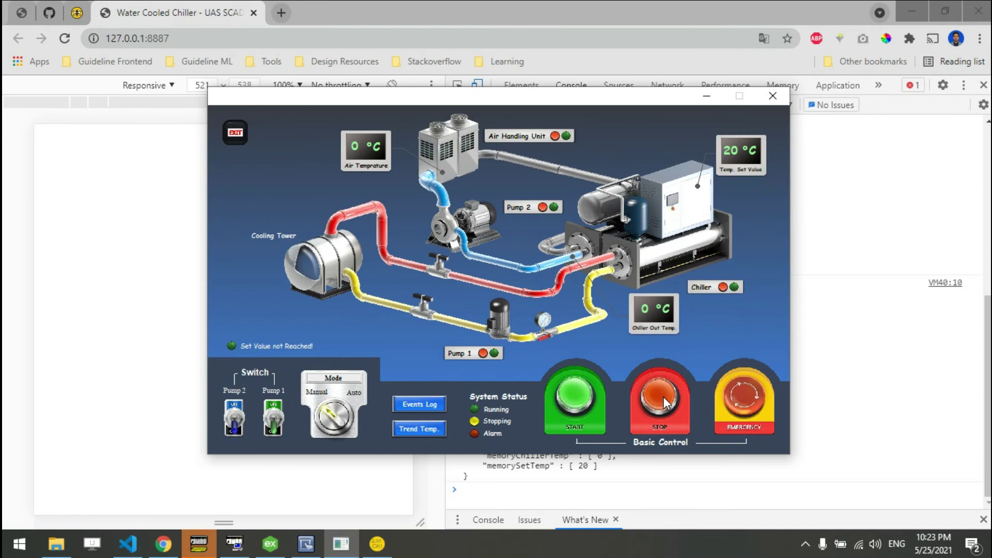
{"action": "left_click", "coordinate": [904, 409]}
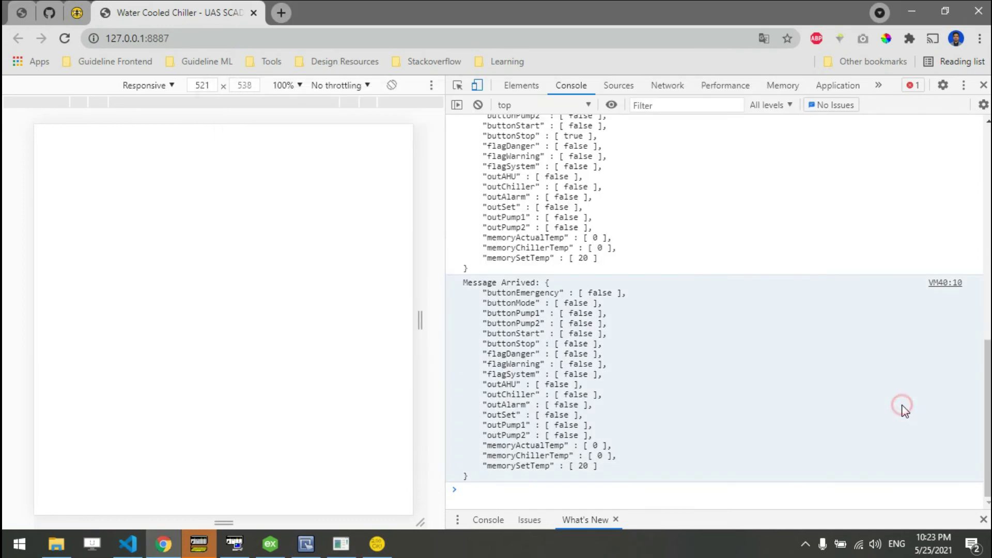
Examine the buttonStop values in the two latest Message Arrived entries
{"action": "double_click", "coordinate": [572, 281]}
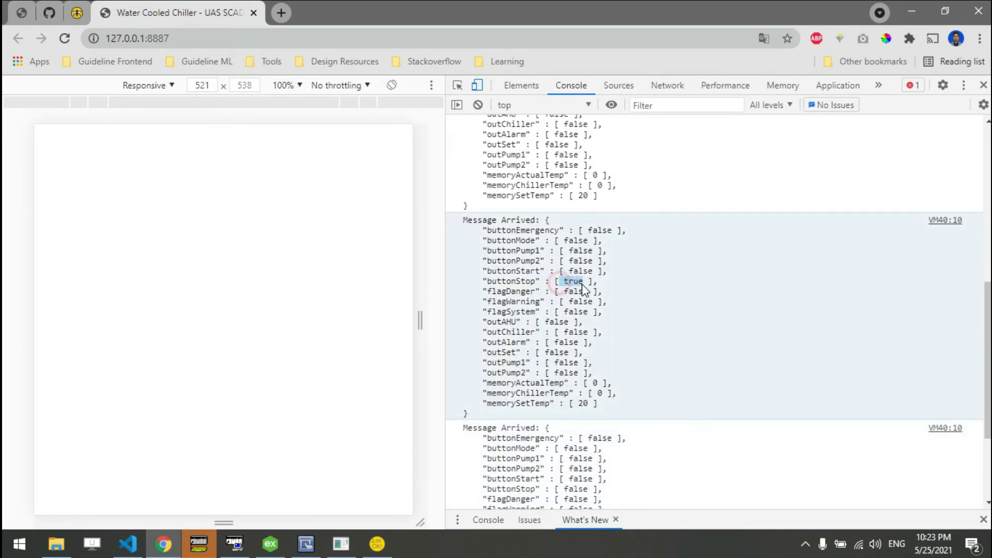
{"action": "scroll", "coordinate": [571, 420], "scroll_direction": "down", "scroll_amount": 2}
{"action": "double_click", "coordinate": [572, 421]}
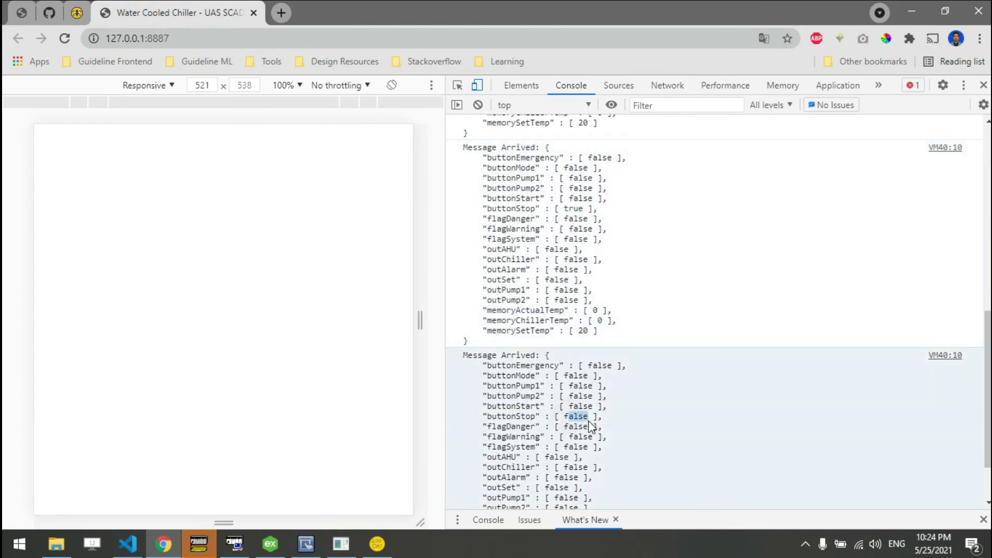
{"action": "scroll", "coordinate": [579, 451], "scroll_direction": "down", "scroll_amount": 2}
Recall and run the client.onMessageDelivered handler that logs "State Changed" in the console
{"action": "left_click", "coordinate": [533, 488]}
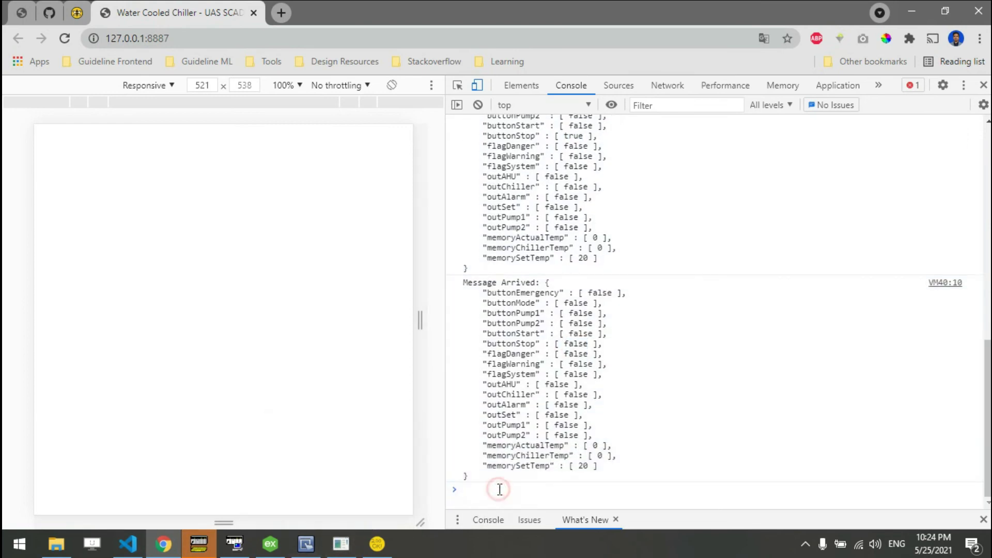
{"action": "type", "text": "// Create a client instance: Broker, Port, Websocket Path, Client ID client = new Paho.MQTT.Client(\"test.mosquitto.org\", 8081, \"clh791sdq2TYUbn1ne\");"}
{"action": "key", "text": "Up"}
{"action": "key", "text": "Up"}
{"action": "key", "text": "Up"}
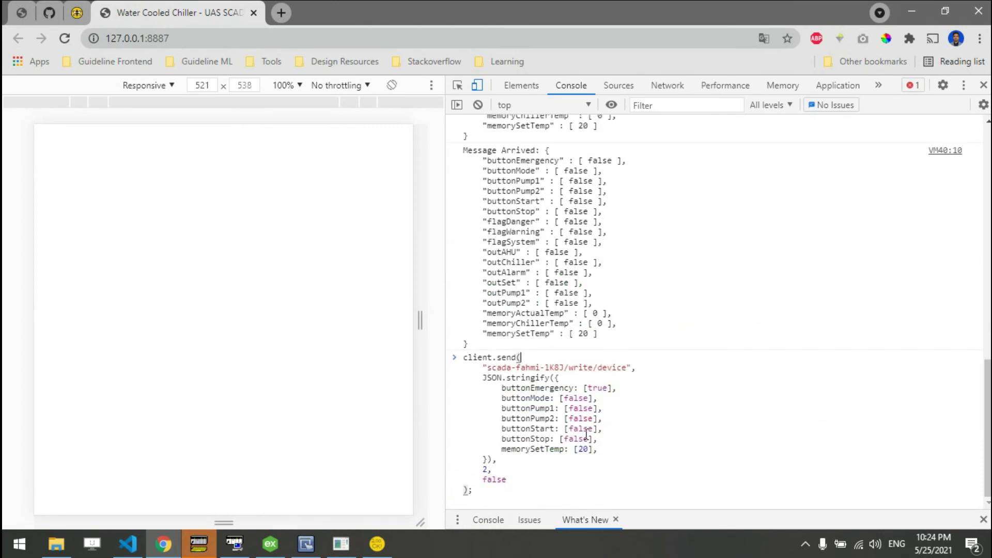
{"action": "key", "text": "Up"}
{"action": "left_click_drag", "start_coordinate": [480, 494], "coordinate": [619, 481]}
{"action": "left_click", "coordinate": [496, 490]}
{"action": "key", "text": "Return"}
{"action": "scroll", "coordinate": [527, 488], "scroll_direction": "up", "scroll_amount": 3}
{"action": "scroll", "coordinate": [524, 488], "scroll_direction": "down", "scroll_amount": 3}
Recall the client.send command with buttonEmergency true and memorySetTemp 20, send it to the write/device topic, and check the HMI's EMERGENCY control
{"action": "key", "text": "Up"}
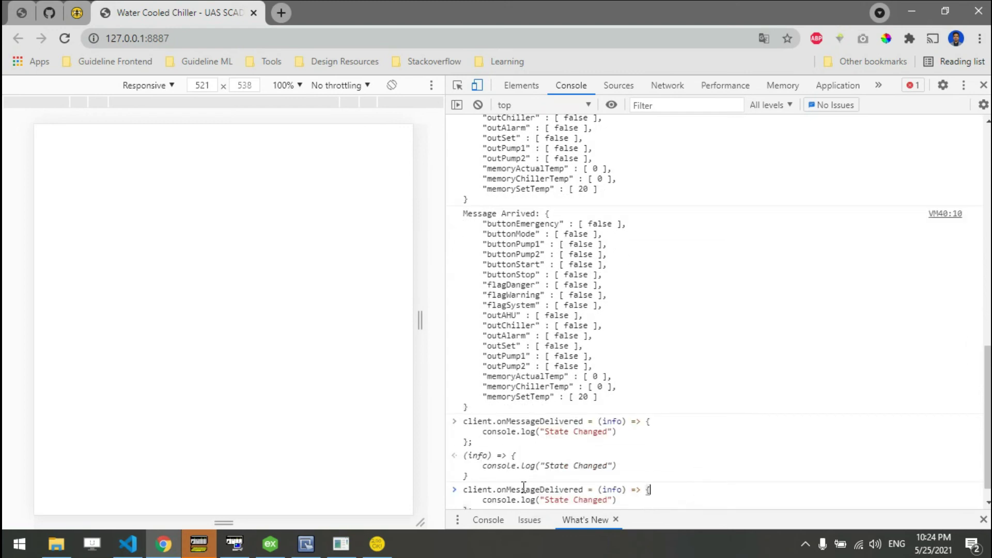
{"action": "key", "text": "Up"}
{"action": "key", "text": "Up"}
{"action": "key", "text": "Up"}
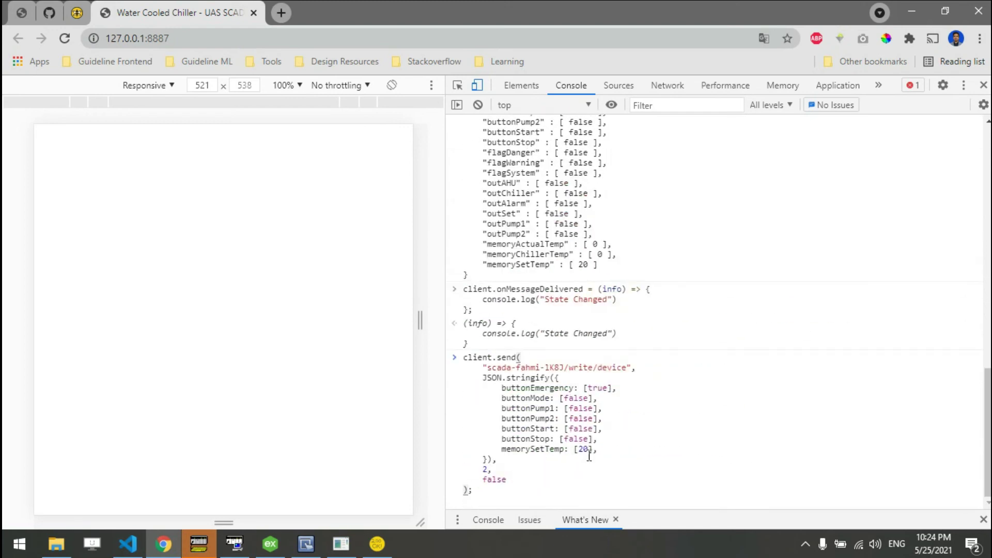
{"action": "scroll", "coordinate": [547, 434], "scroll_direction": "up", "scroll_amount": 2}
{"action": "scroll", "coordinate": [548, 434], "scroll_direction": "down", "scroll_amount": 2}
{"action": "left_click", "coordinate": [576, 427]}
{"action": "left_click", "coordinate": [580, 448]}
{"action": "left_click", "coordinate": [341, 544]}
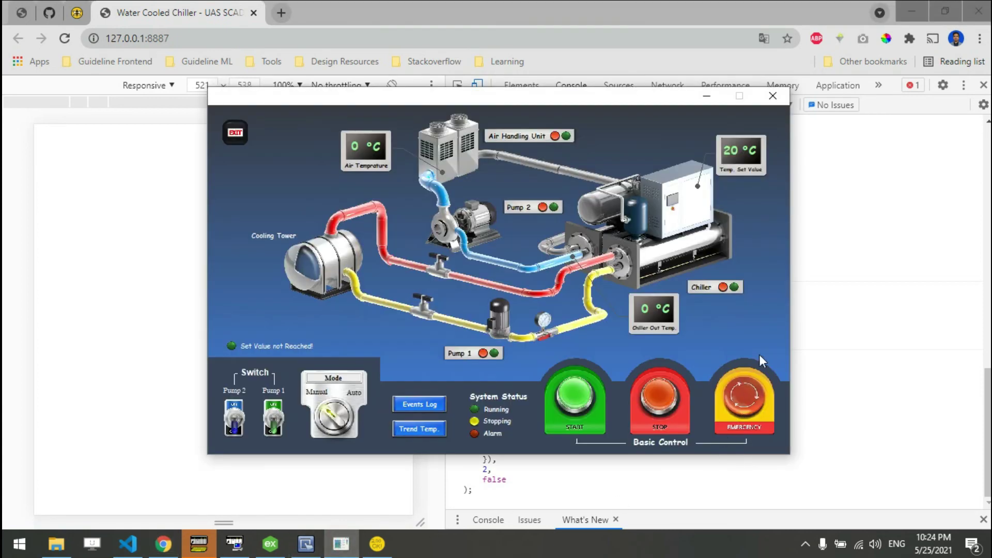
{"action": "left_click", "coordinate": [509, 495]}
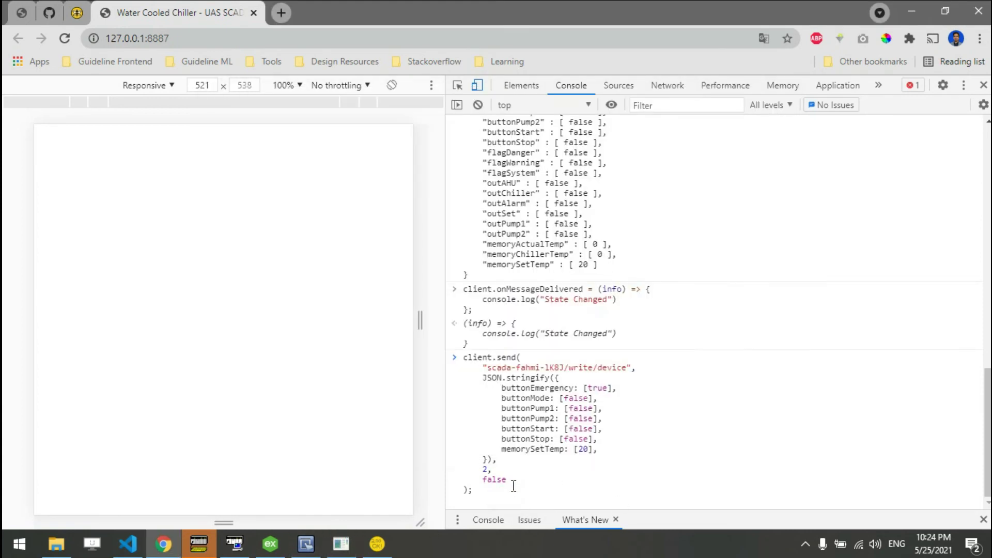
{"action": "key", "text": "Return"}
{"action": "left_click", "coordinate": [525, 487]}
{"action": "left_click", "coordinate": [341, 544]}
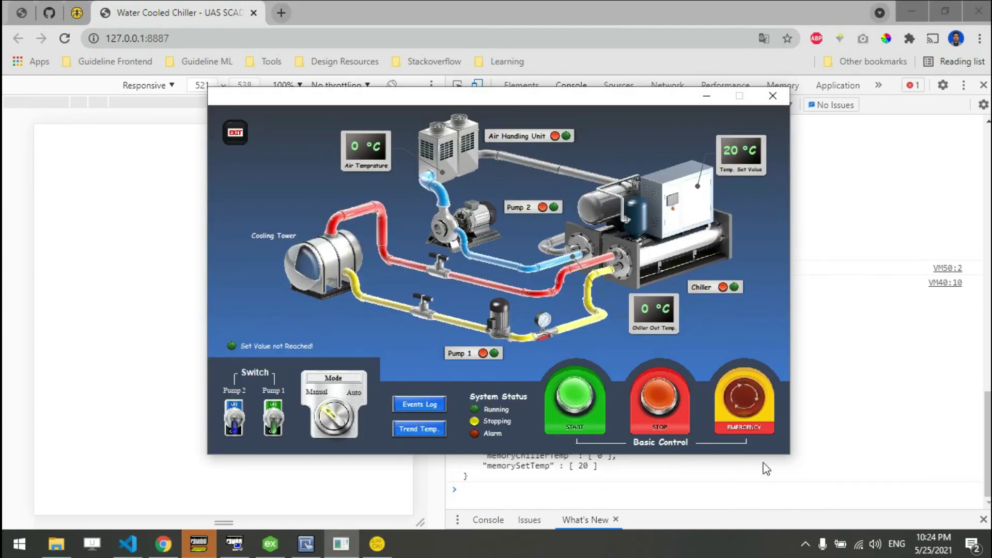
Recall the client.send command, set buttonEmergency to false, and send it to the device
{"action": "left_click", "coordinate": [495, 495]}
{"action": "key", "text": "Up"}
{"action": "double_click", "coordinate": [597, 388]}
{"action": "type", "text": "false"}
{"action": "key", "text": "Return"}
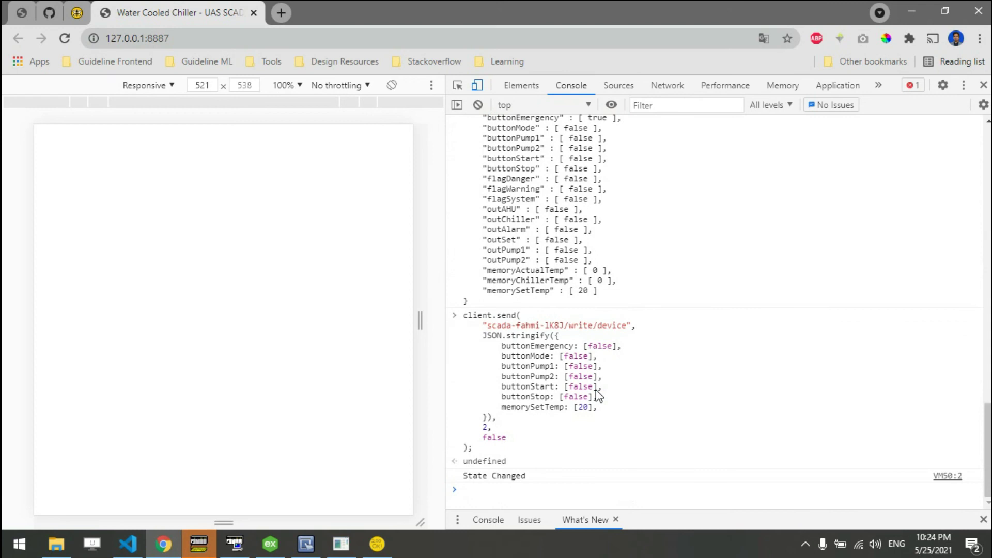
Check the EMERGENCY control in the HMI simulation and the CX-Programmer ladder, and review the MQTT exchange in Chrome's console
{"action": "left_click", "coordinate": [341, 545]}
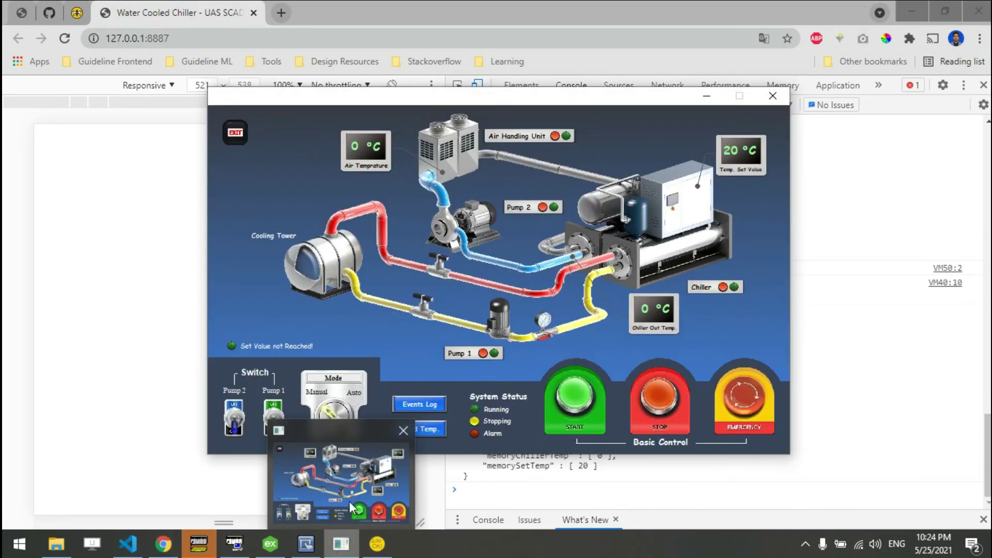
{"action": "left_click", "coordinate": [359, 481]}
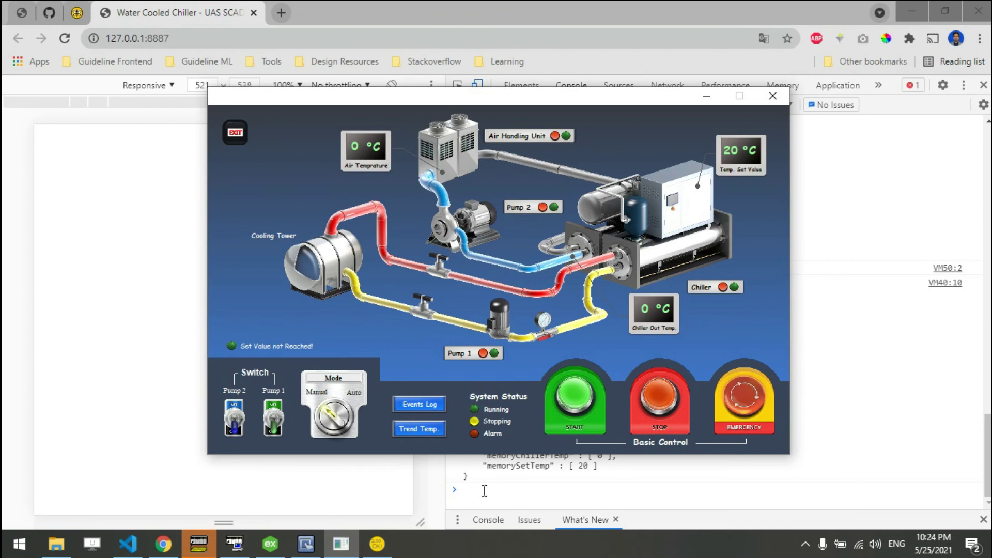
{"action": "left_click", "coordinate": [198, 548]}
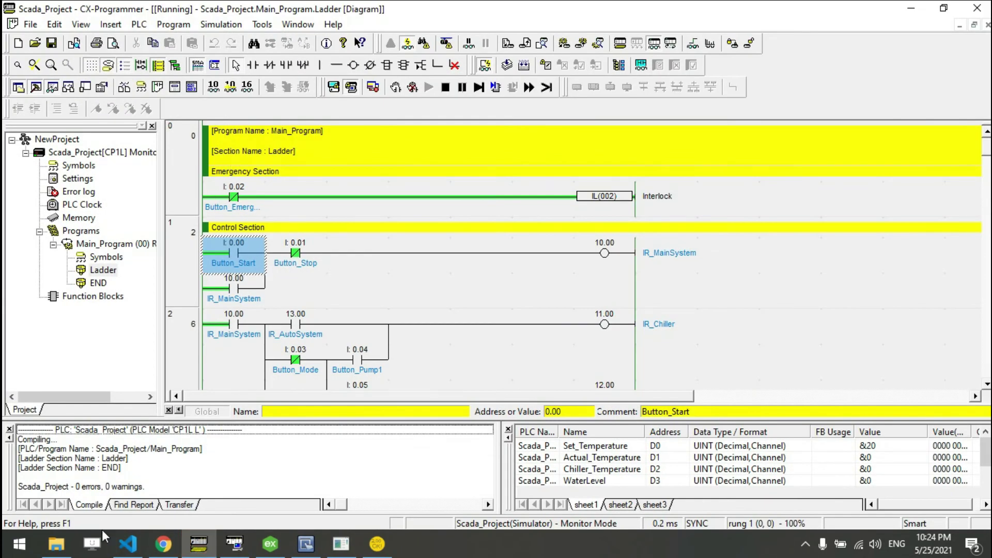
{"action": "left_click", "coordinate": [163, 544]}
{"action": "scroll", "coordinate": [625, 399], "scroll_direction": "up", "scroll_amount": 20}
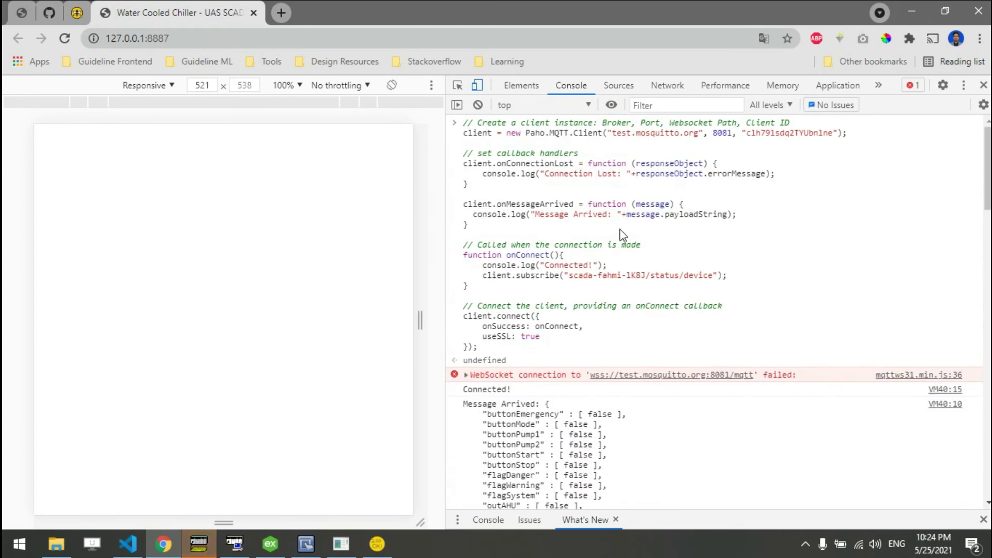
{"action": "scroll", "coordinate": [616, 233], "scroll_direction": "down", "scroll_amount": 15}
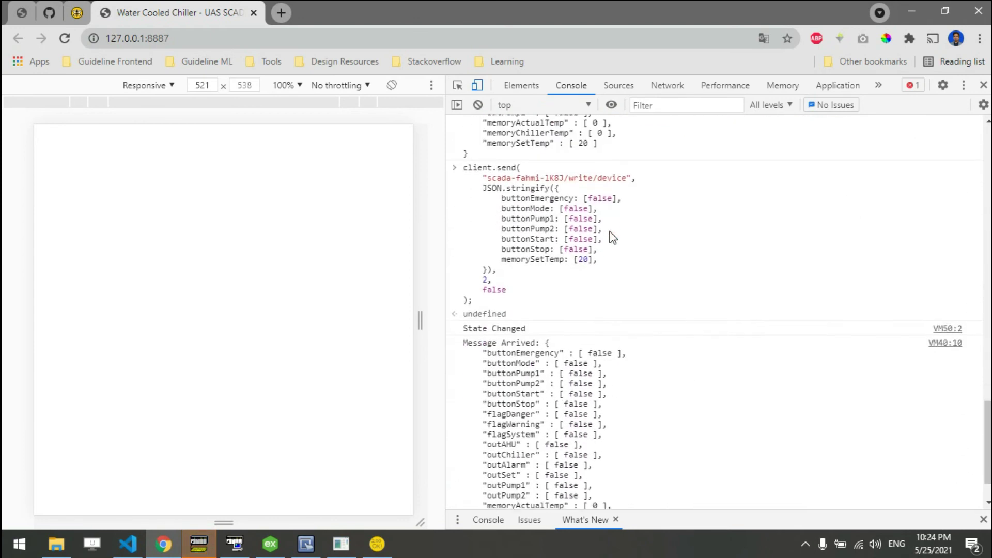
{"action": "scroll", "coordinate": [494, 465], "scroll_direction": "up", "scroll_amount": 15}
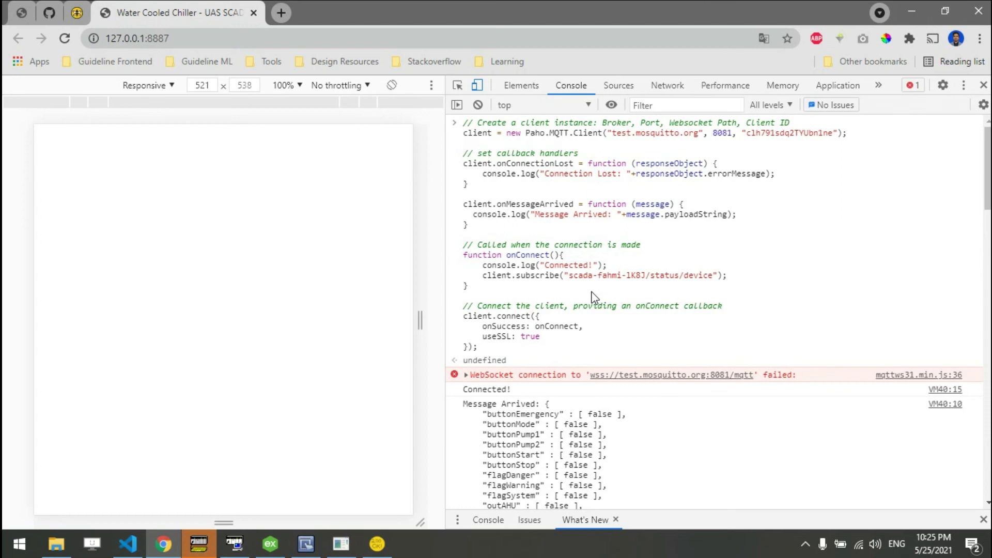
Open the Firebase console at console.firebase.google.com/u/2/ in a new browser tab
{"action": "left_click", "coordinate": [282, 13]}
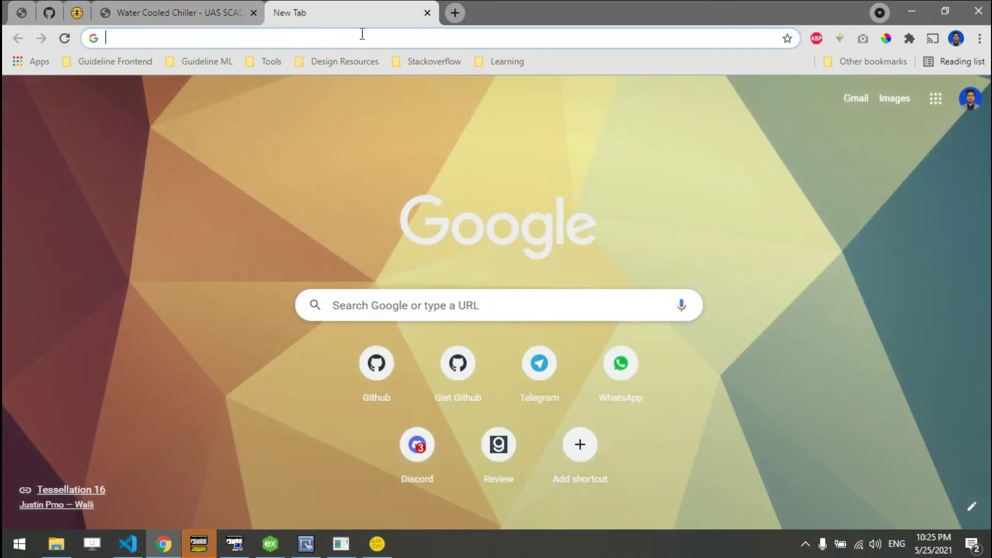
{"action": "type", "text": "r"}
{"action": "key", "text": "BackSpace"}
{"action": "key", "text": "BackSpace"}
{"action": "type", "text": "console.firebase.google.com/u/2/"}
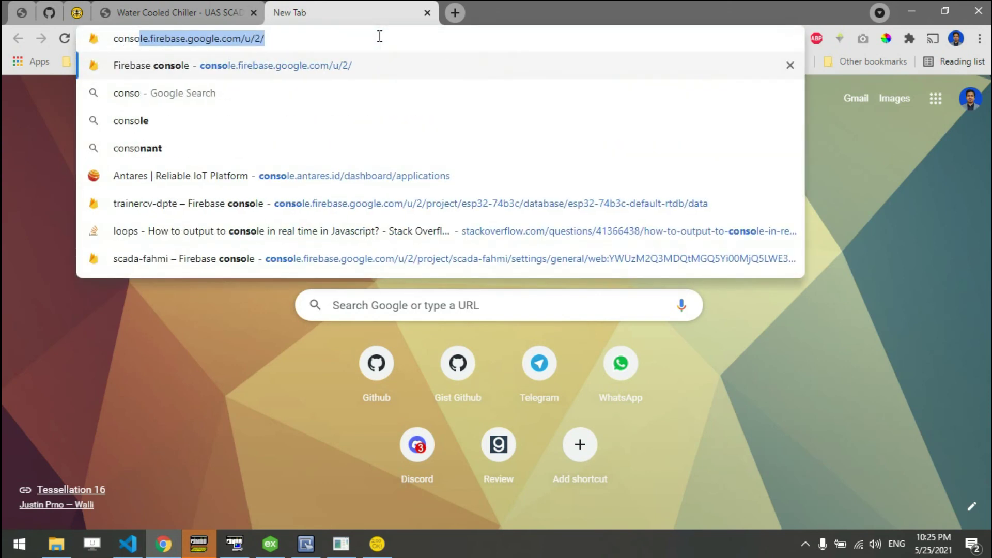
{"action": "key", "text": "Return"}
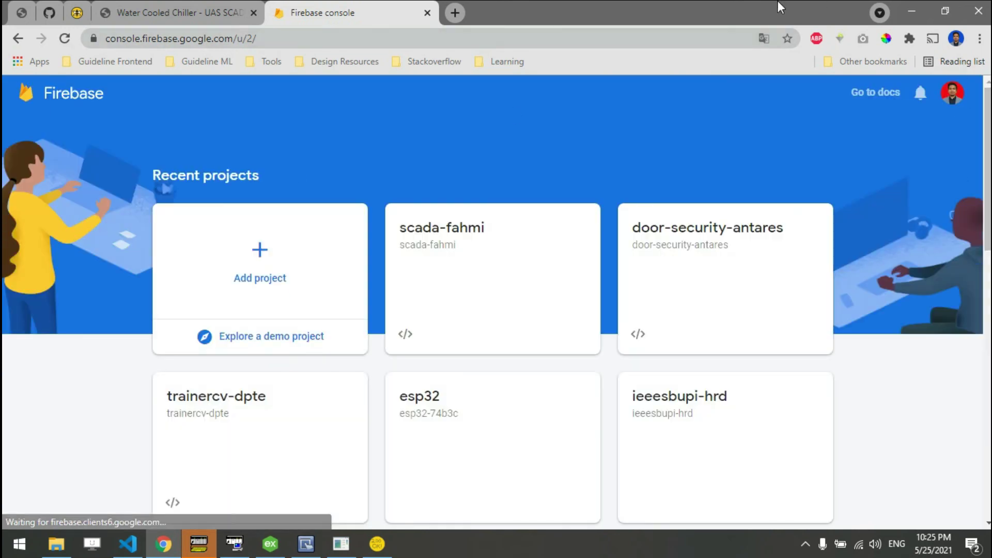
Start a new Firebase project named scada-starter and continue to the Google Analytics settings
{"action": "left_click", "coordinate": [264, 253]}
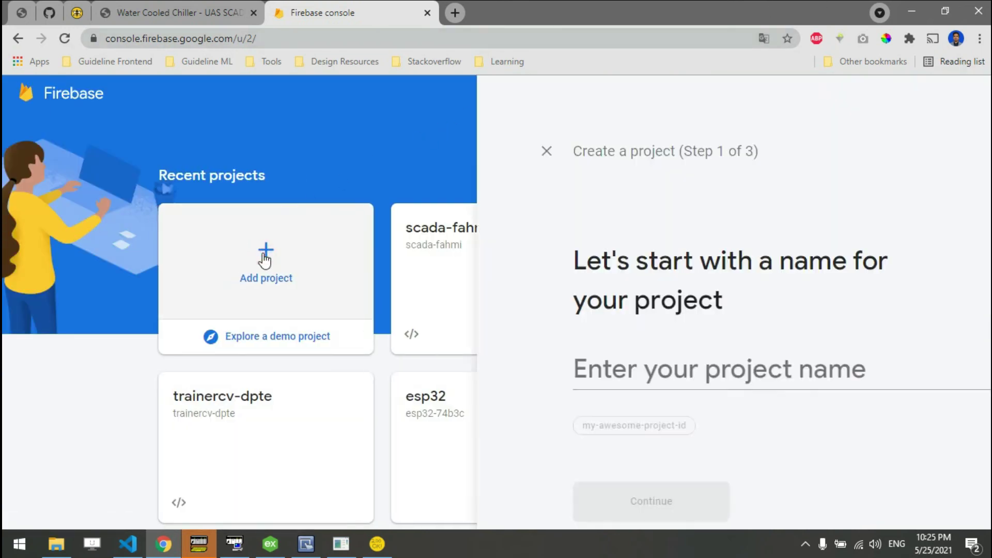
{"action": "type", "text": "sca"}
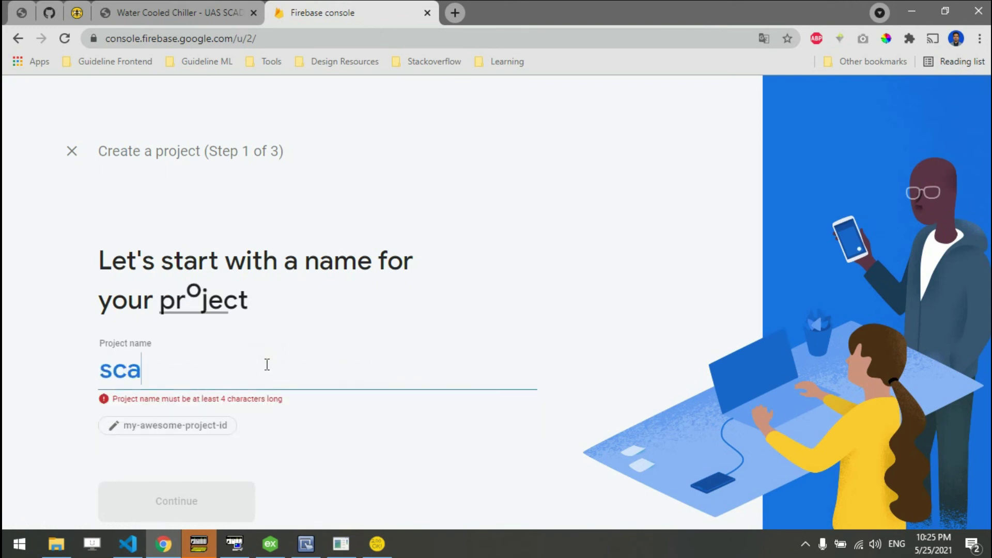
{"action": "type", "text": "da-starter"}
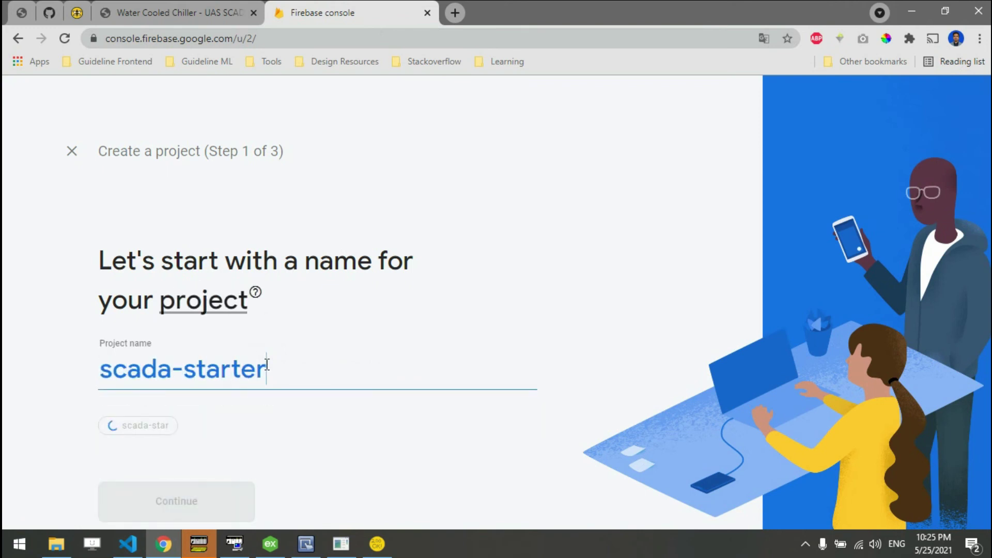
{"action": "scroll", "coordinate": [217, 439], "scroll_direction": "down", "scroll_amount": 1}
{"action": "left_click", "coordinate": [196, 473]}
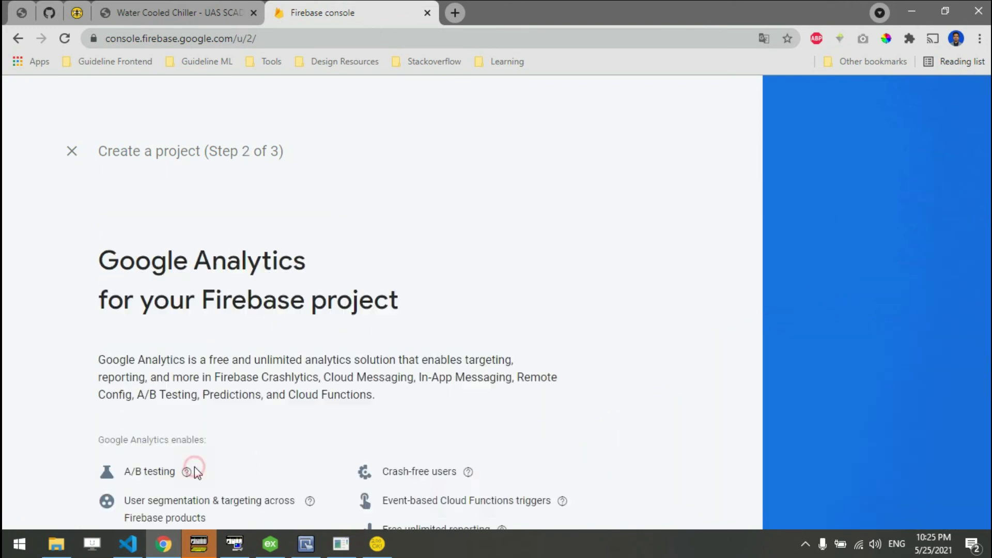
Keep Google Analytics enabled, choose Default Account for Firebase as the analytics account, and create the project
{"action": "scroll", "coordinate": [361, 447], "scroll_direction": "down", "scroll_amount": 3}
{"action": "left_click", "coordinate": [514, 466]}
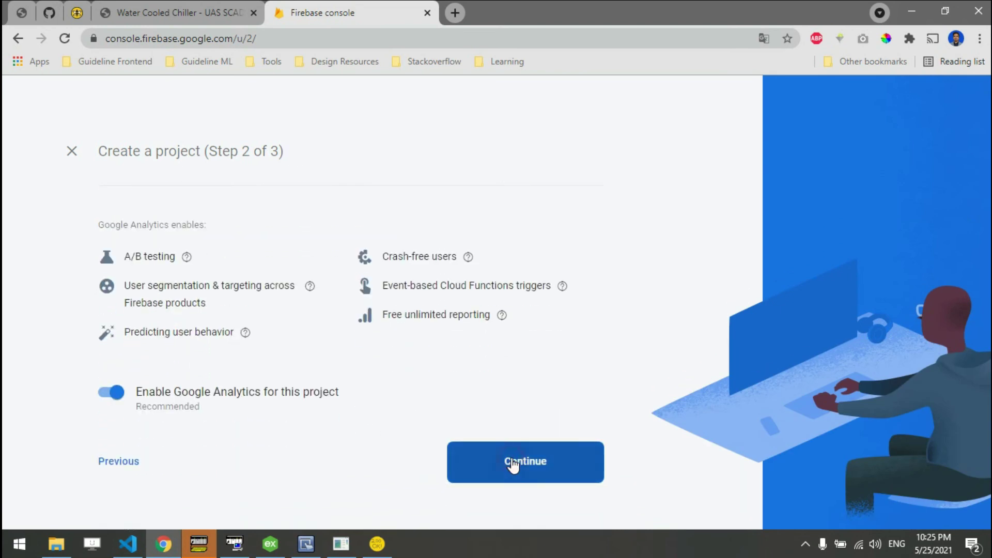
{"action": "left_click", "coordinate": [255, 362]}
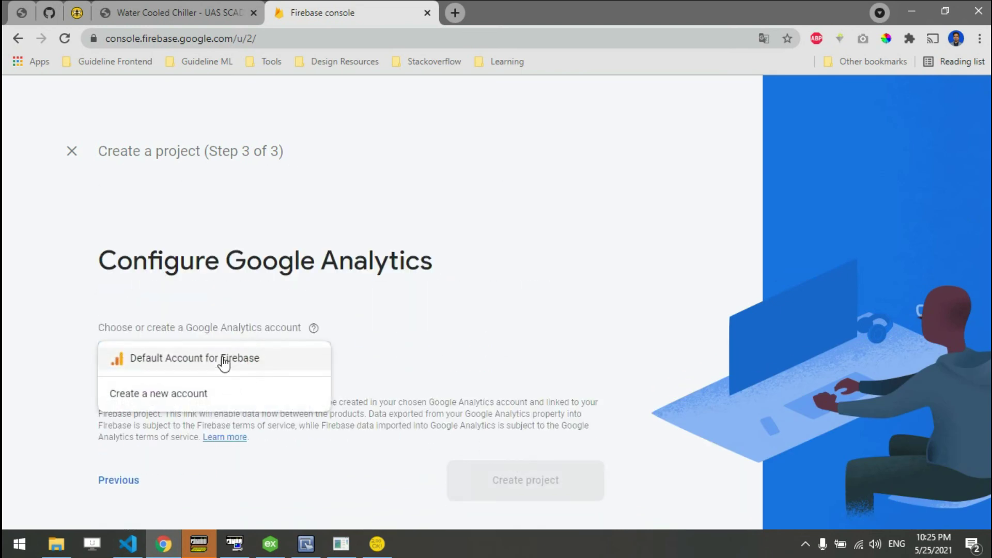
{"action": "left_click", "coordinate": [232, 360]}
{"action": "left_click", "coordinate": [522, 516]}
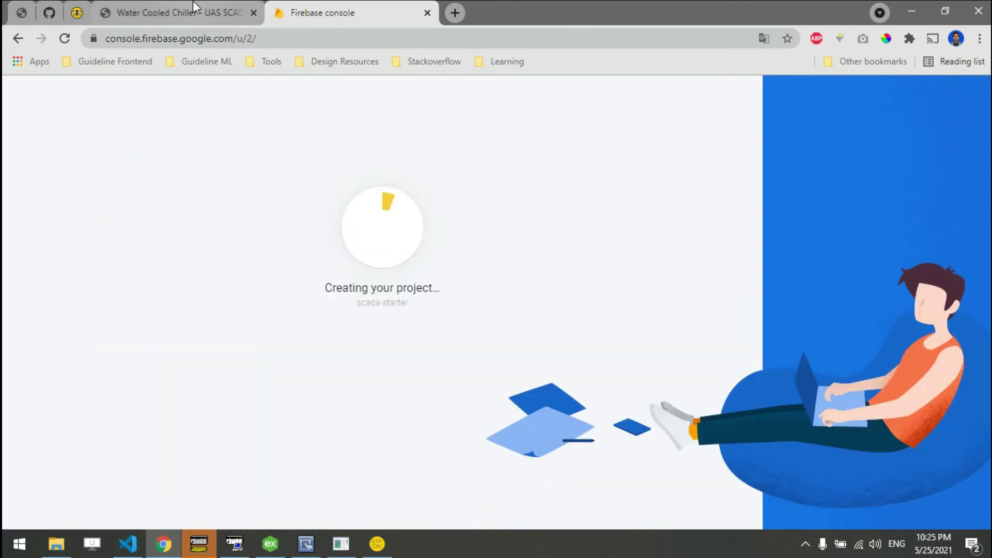
Switch to Visual Studio Code and examine the block of Firebase script references in index.html
{"action": "left_click", "coordinate": [128, 544]}
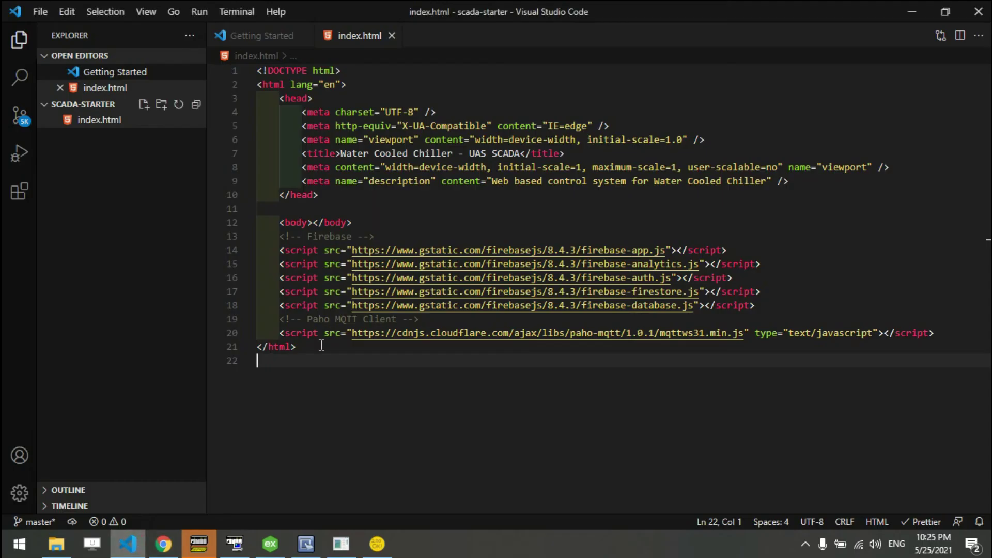
{"action": "mouse_move", "coordinate": [281, 242]}
{"action": "left_mouse_down"}
{"action": "mouse_move", "coordinate": [759, 265]}
{"action": "mouse_move", "coordinate": [770, 308]}
{"action": "mouse_move", "coordinate": [279, 244]}
{"action": "mouse_move", "coordinate": [289, 236]}
{"action": "left_mouse_up"}
{"action": "left_click", "coordinate": [770, 307]}
{"action": "left_click", "coordinate": [611, 253]}
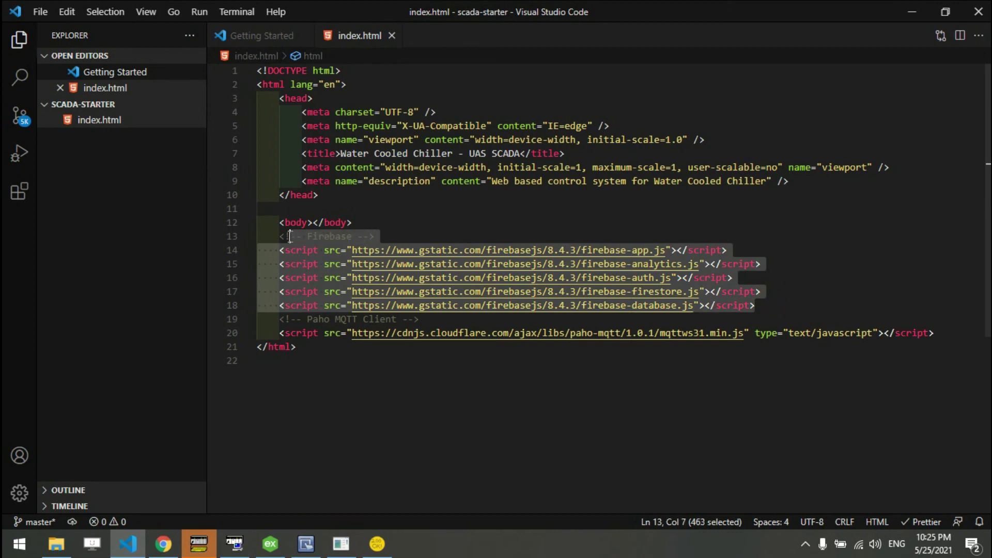
Return to Chrome and examine the latest connection and message entries in the Water Cooled Chiller page's console
{"action": "left_click", "coordinate": [163, 544]}
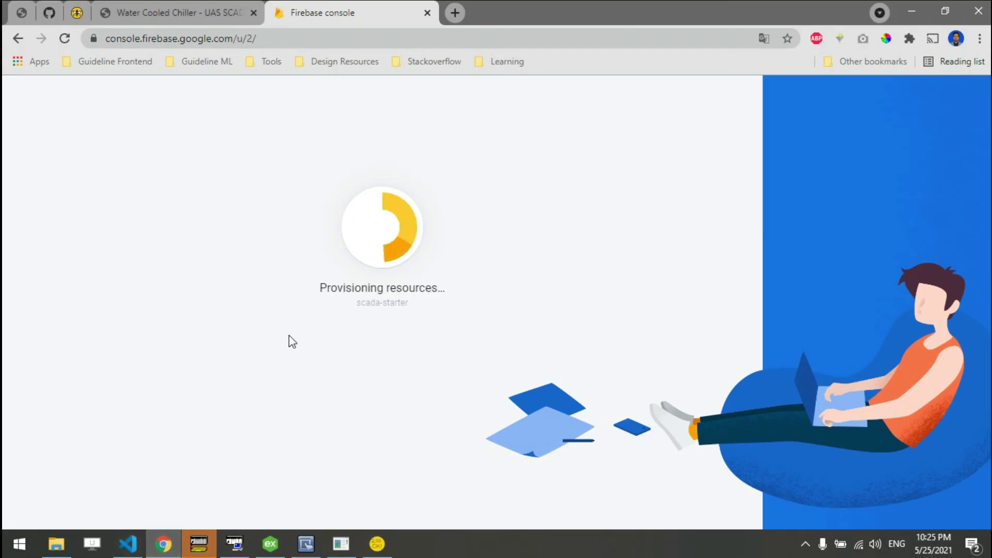
{"action": "left_click", "coordinate": [165, 12]}
{"action": "scroll", "coordinate": [646, 383], "scroll_direction": "down", "scroll_amount": 10}
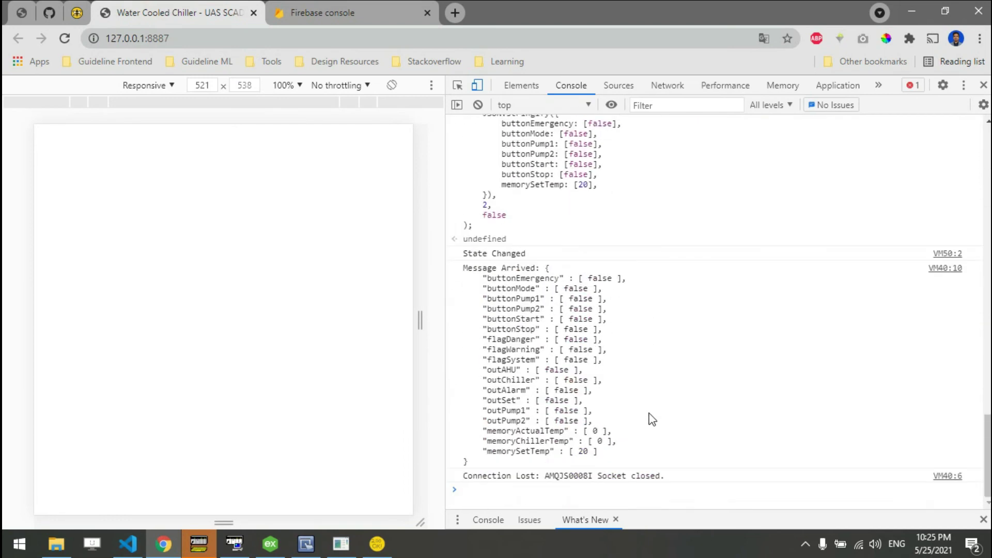
{"action": "left_click_drag", "start_coordinate": [673, 473], "coordinate": [491, 467]}
{"action": "scroll", "coordinate": [631, 403], "scroll_direction": "up", "scroll_amount": 15}
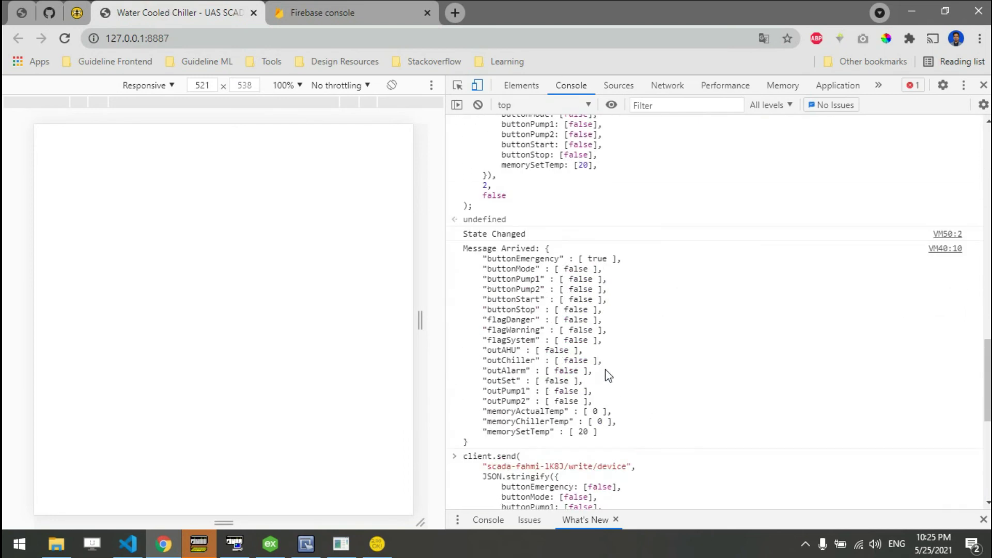
Return to the Firebase project setup and open the overview of the new scada-starter project
{"action": "left_click", "coordinate": [409, 7]}
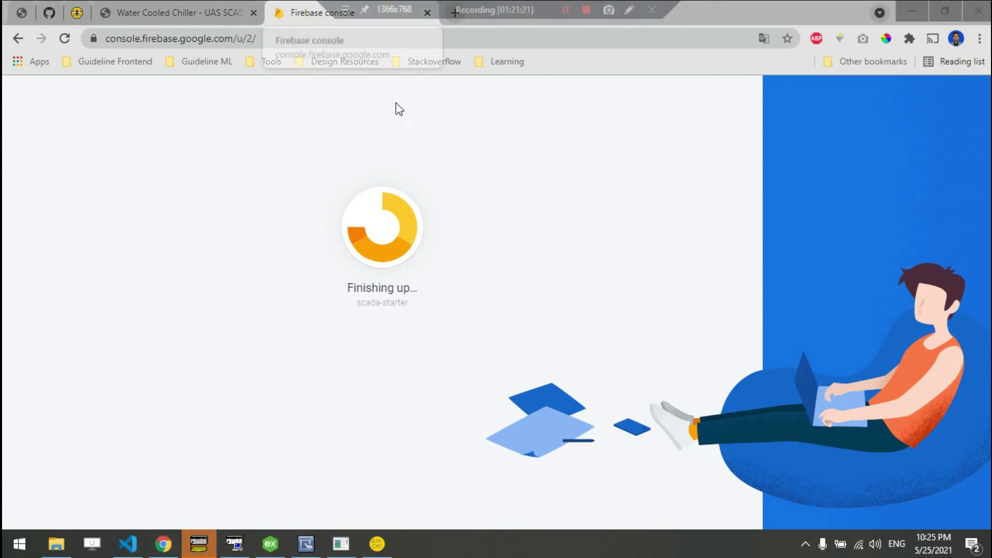
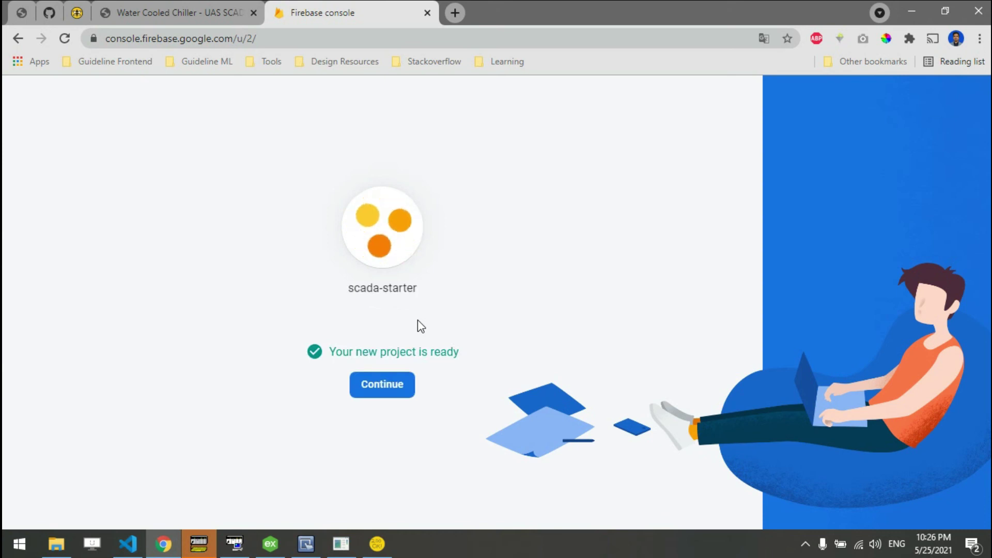
{"action": "left_click", "coordinate": [403, 387]}
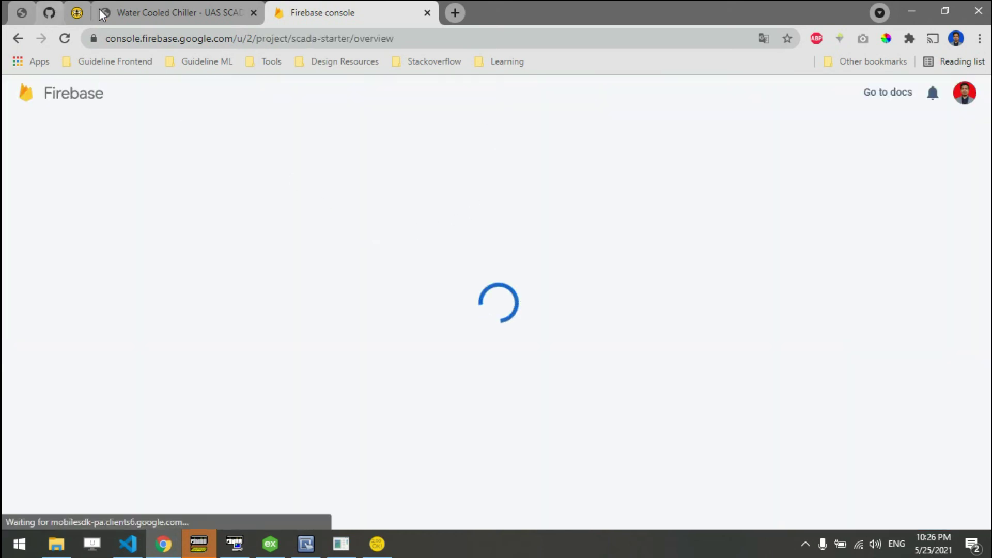
{"action": "scroll", "coordinate": [501, 269], "scroll_direction": "down", "scroll_amount": 4}
{"action": "scroll", "coordinate": [521, 250], "scroll_direction": "up", "scroll_amount": 4}
{"action": "scroll", "coordinate": [497, 284], "scroll_direction": "down", "scroll_amount": 5}
{"action": "scroll", "coordinate": [502, 297], "scroll_direction": "up", "scroll_amount": 5}
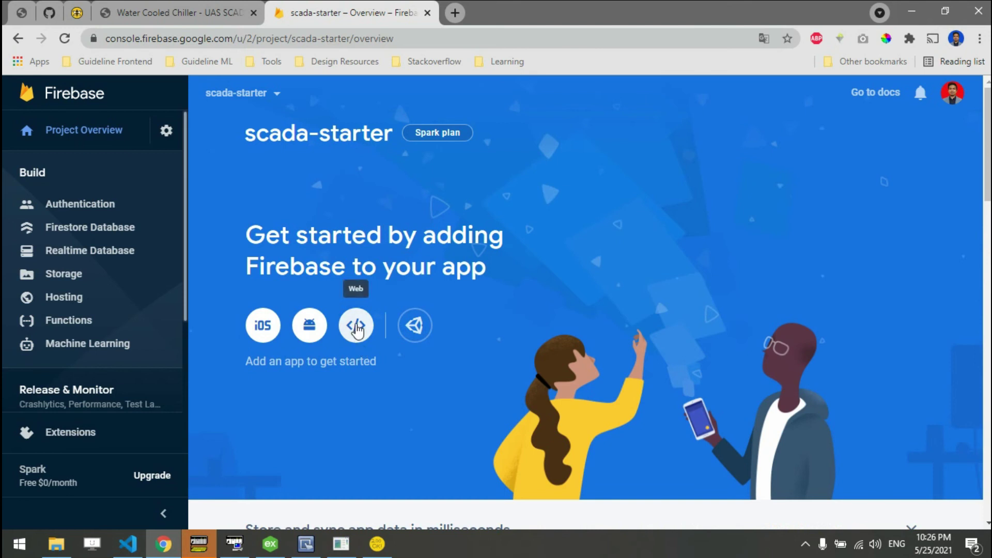
Register a web app with the nickname scada-starter in the project, without setting up Firebase Hosting
{"action": "left_click", "coordinate": [356, 325]}
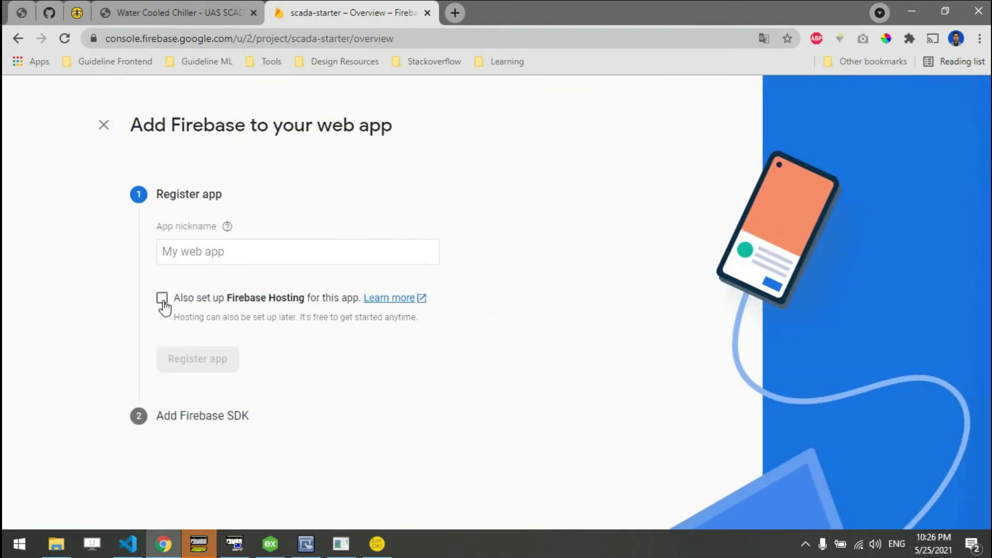
{"action": "left_click", "coordinate": [217, 256]}
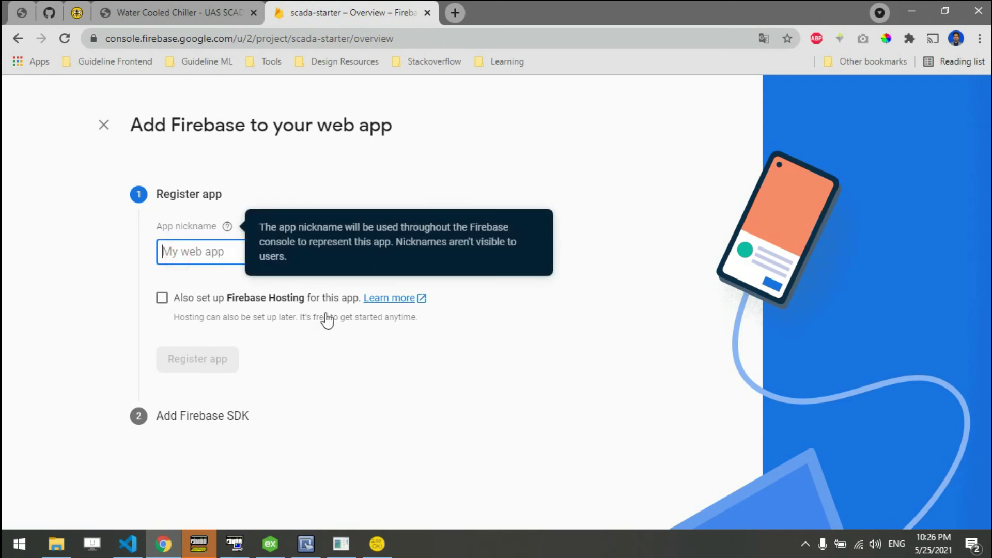
{"action": "type", "text": "scada-star"}
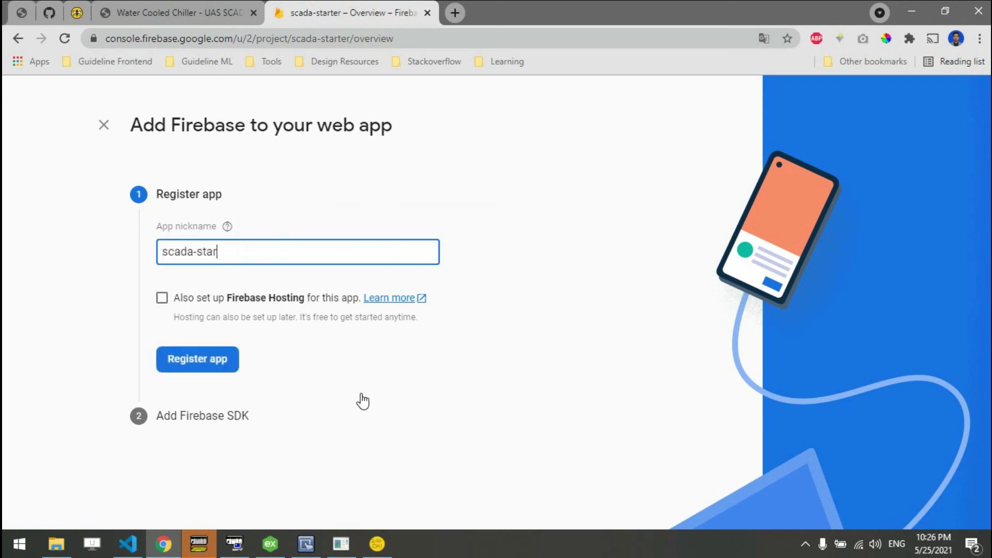
{"action": "left_click", "coordinate": [206, 364]}
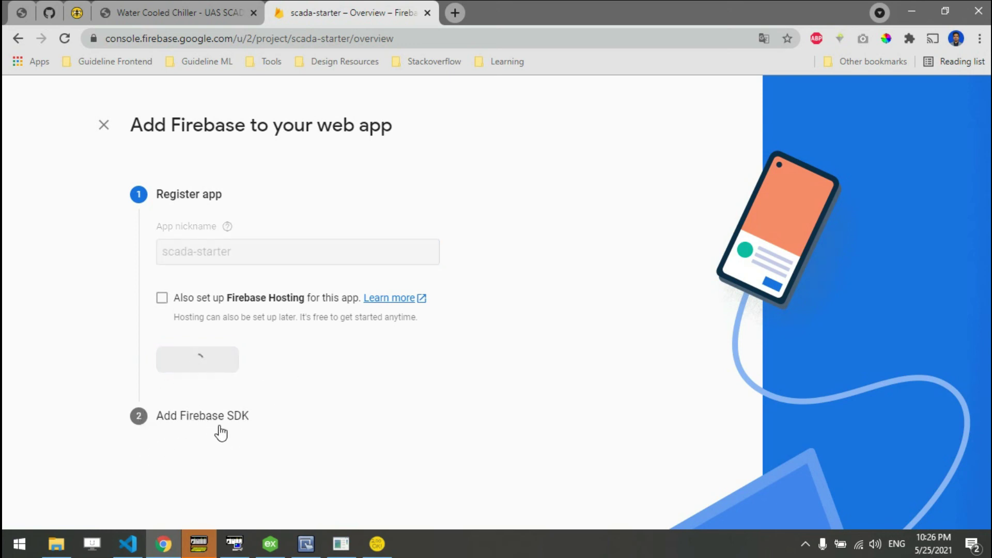
Copy the firebaseConfig and Firebase initialization code from the SDK snippet, and return to the Water Cooled Chiller page through the project console
{"action": "left_click", "coordinate": [139, 543]}
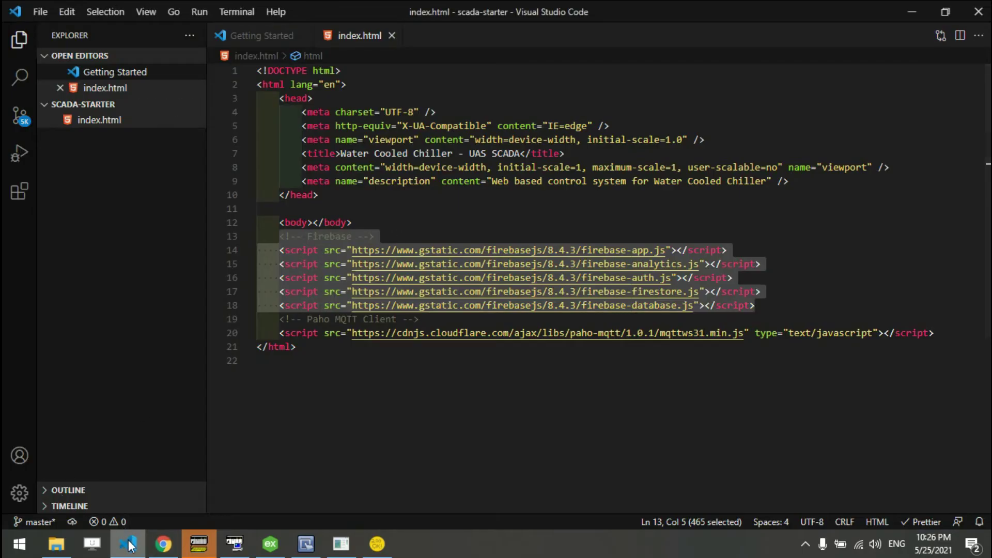
{"action": "left_click", "coordinate": [163, 543]}
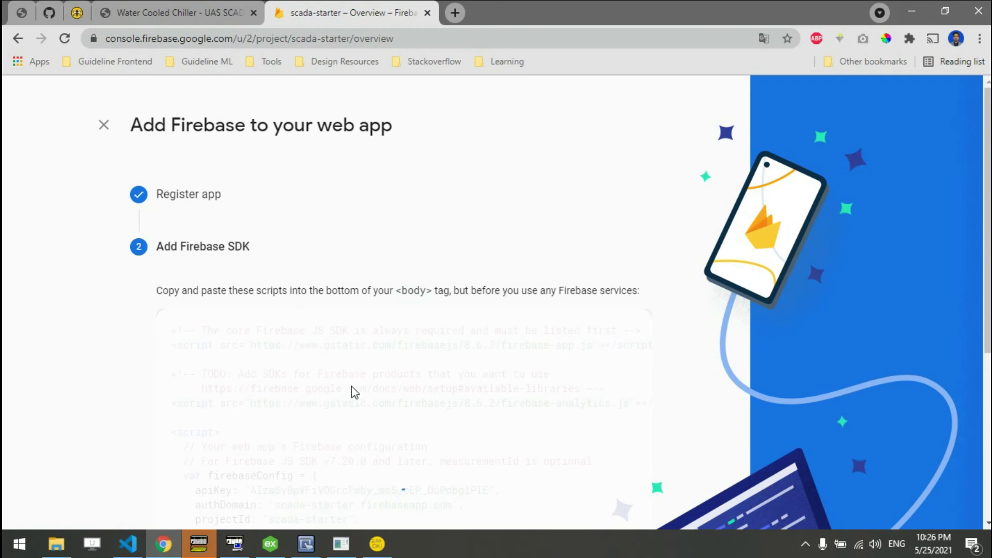
{"action": "scroll", "coordinate": [354, 387], "scroll_direction": "down", "scroll_amount": 3}
{"action": "scroll", "coordinate": [608, 249], "scroll_direction": "down", "scroll_amount": 3}
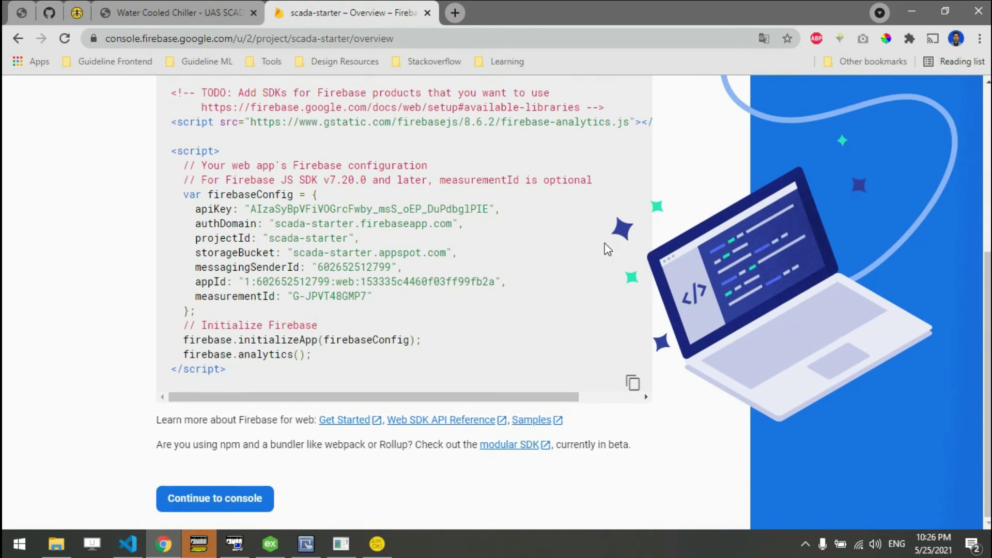
{"action": "left_click_drag", "start_coordinate": [312, 355], "coordinate": [332, 357]}
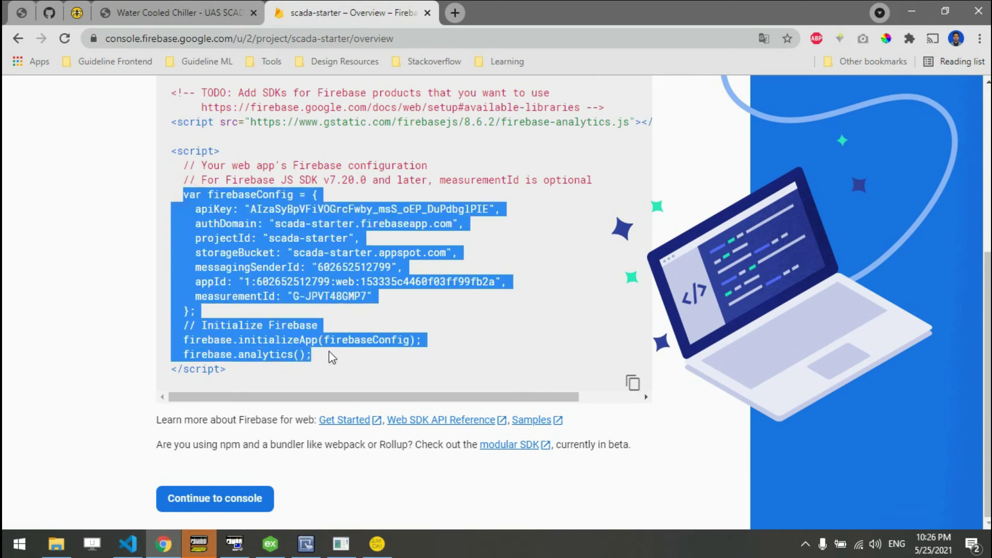
{"action": "right_click", "coordinate": [266, 280]}
{"action": "left_click", "coordinate": [282, 294]}
{"action": "left_click", "coordinate": [257, 498]}
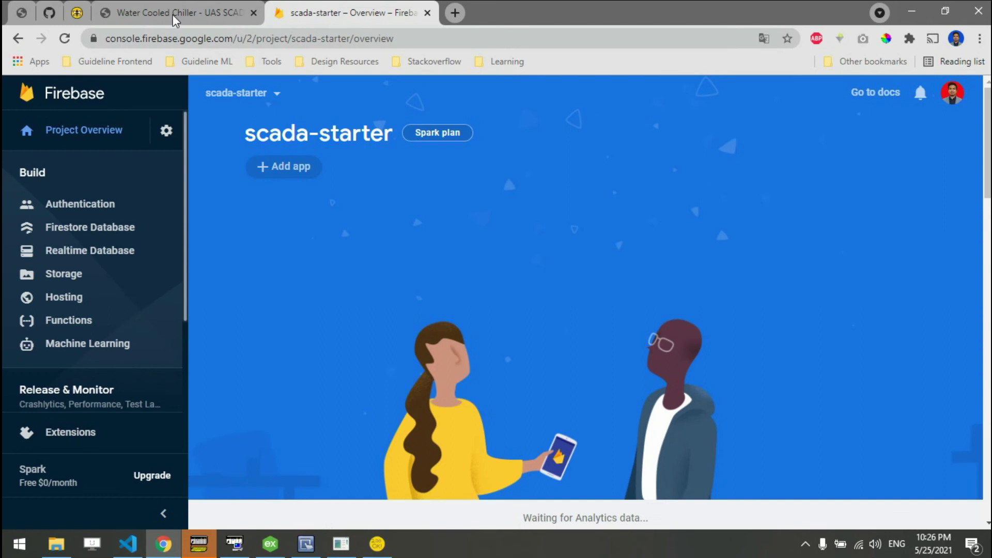
{"action": "left_click", "coordinate": [147, 6]}
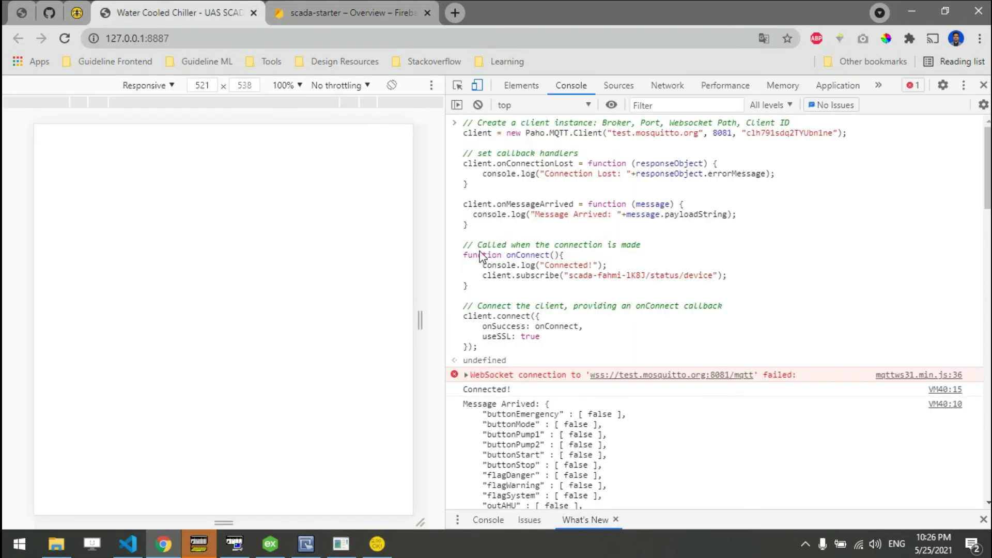
Reload the page and run the copied Firebase configuration, including its API key, with the Firebase initialization and analytics calls in the console
{"action": "key", "text": "F5"}
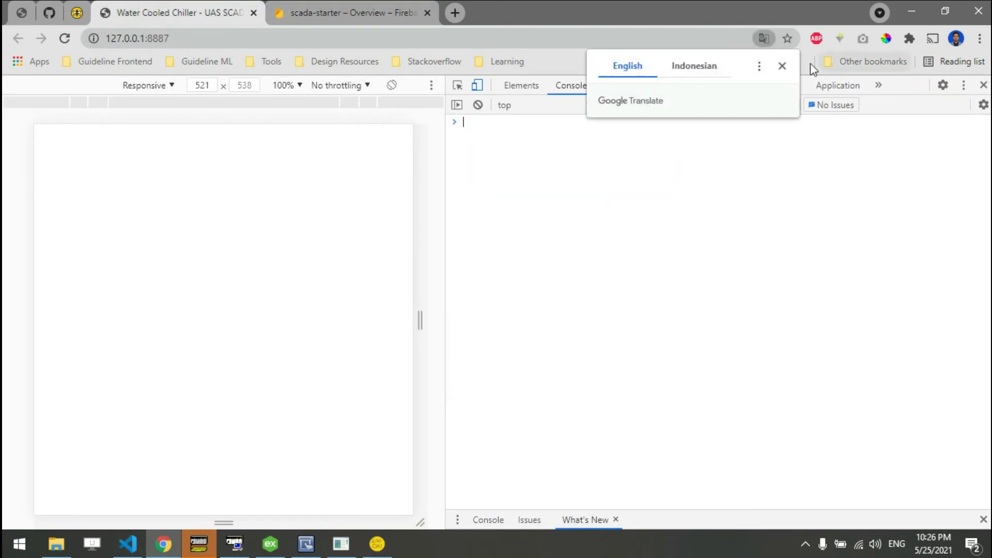
{"action": "left_click", "coordinate": [781, 65]}
{"action": "key", "text": "ctrl+v"}
{"action": "left_click_drag", "start_coordinate": [593, 232], "coordinate": [475, 204]}
{"action": "key", "text": "shift+Tab"}
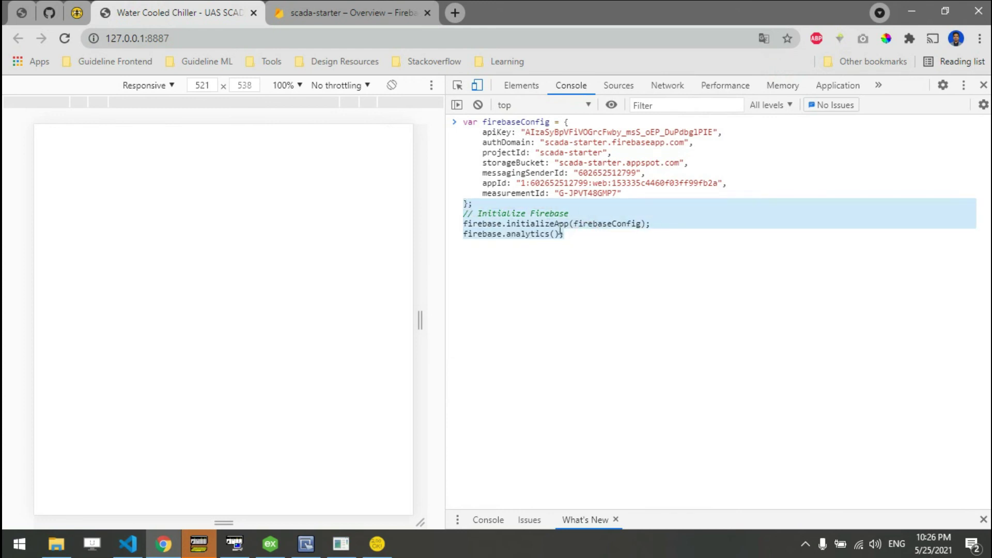
{"action": "left_click", "coordinate": [569, 234]}
{"action": "key", "text": "Return"}
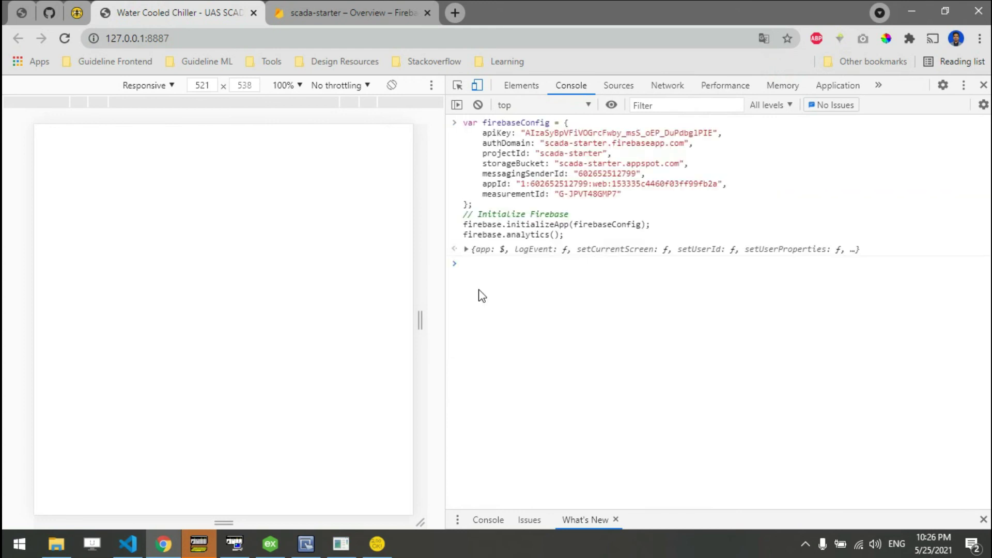
Create a Realtime Database for the scada-starter project in United States (us-central1), with security rules starting in test mode
{"action": "left_click", "coordinate": [315, 6]}
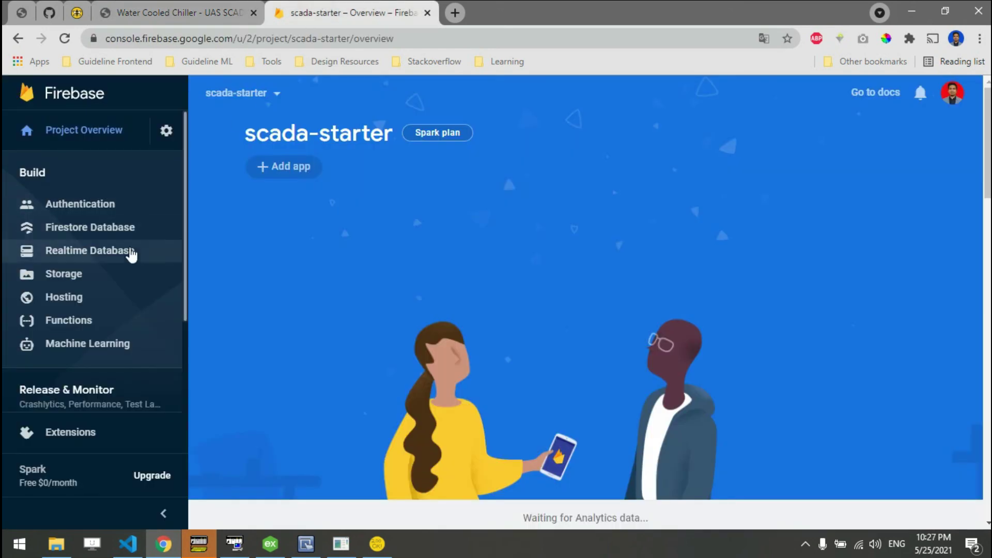
{"action": "left_click", "coordinate": [116, 252]}
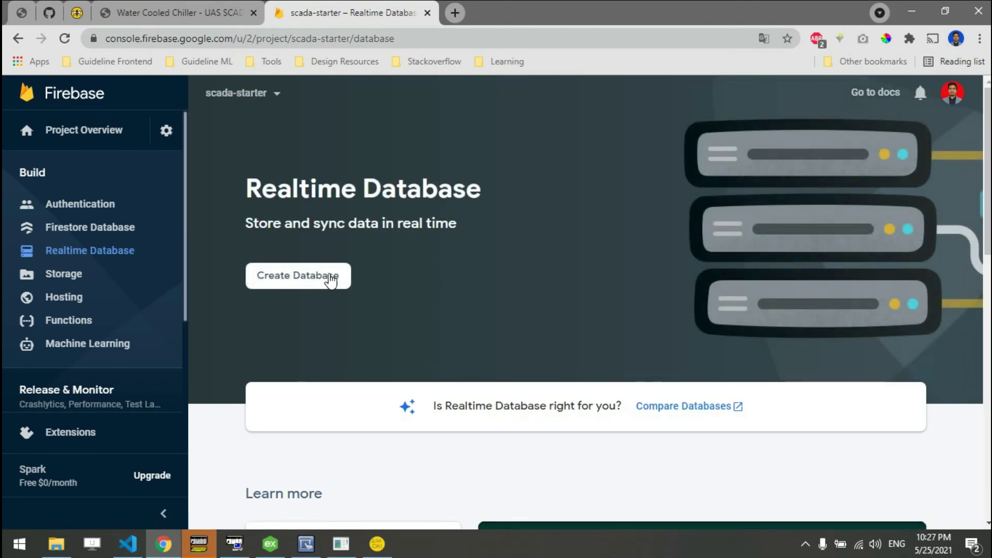
{"action": "left_click", "coordinate": [299, 275]}
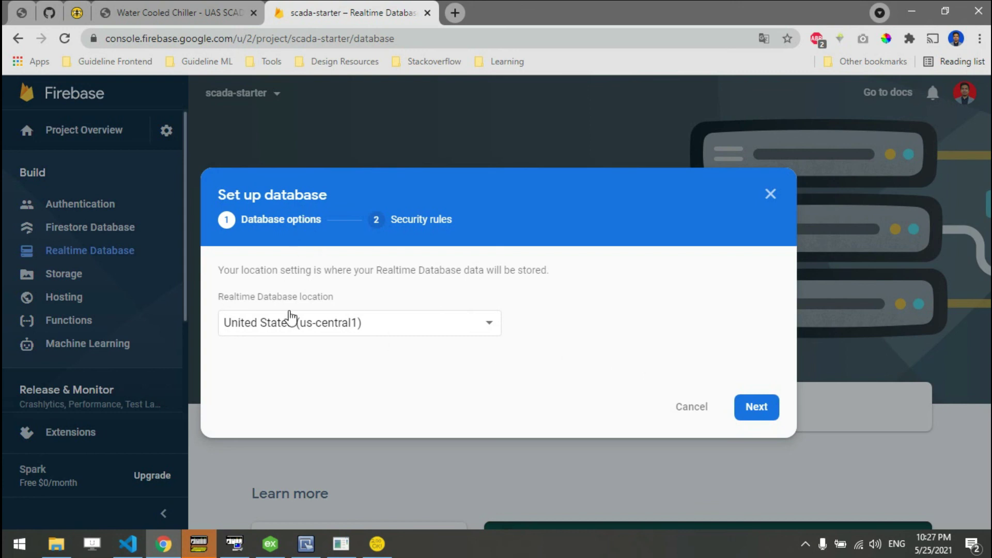
{"action": "left_click", "coordinate": [377, 323]}
{"action": "left_click", "coordinate": [587, 304]}
{"action": "left_click", "coordinate": [763, 411]}
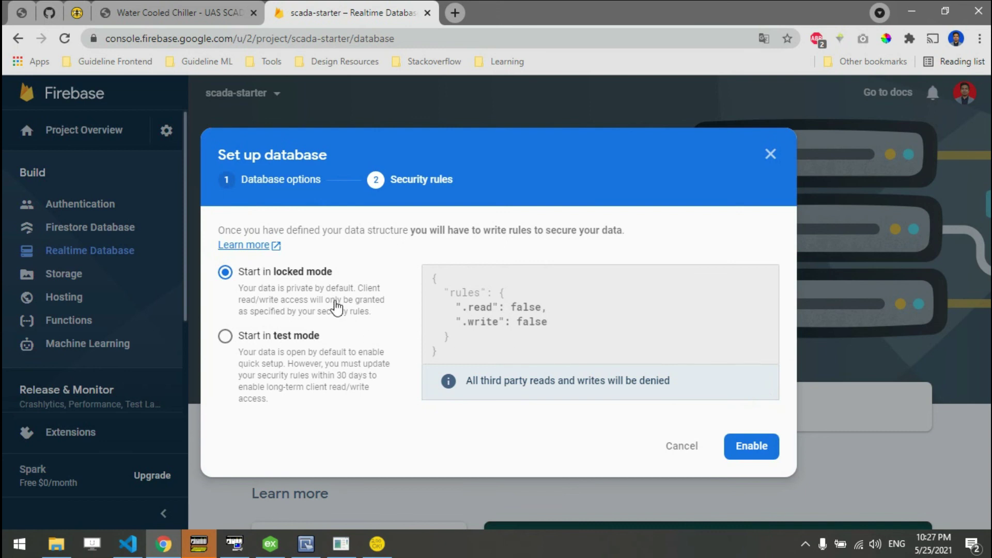
{"action": "left_click", "coordinate": [292, 337]}
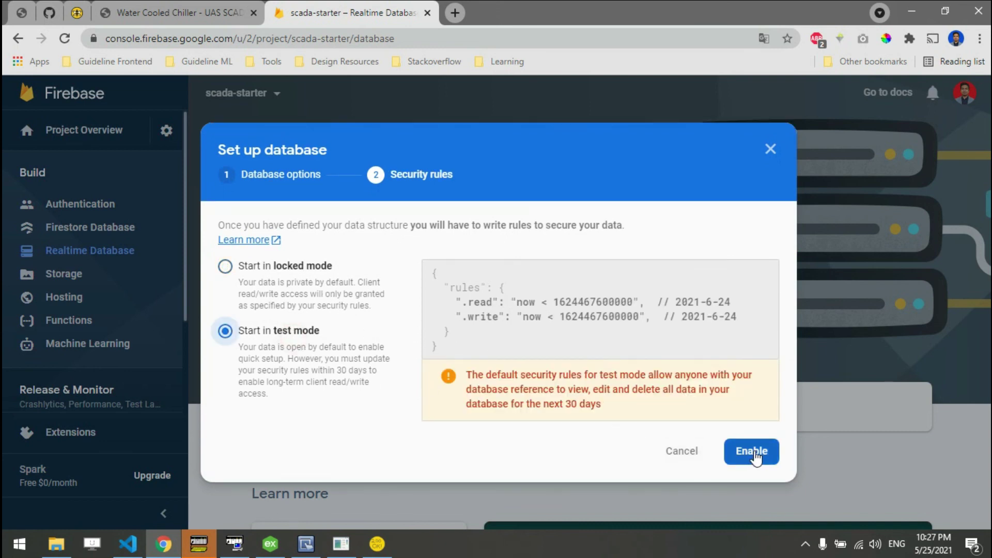
{"action": "left_click", "coordinate": [753, 454]}
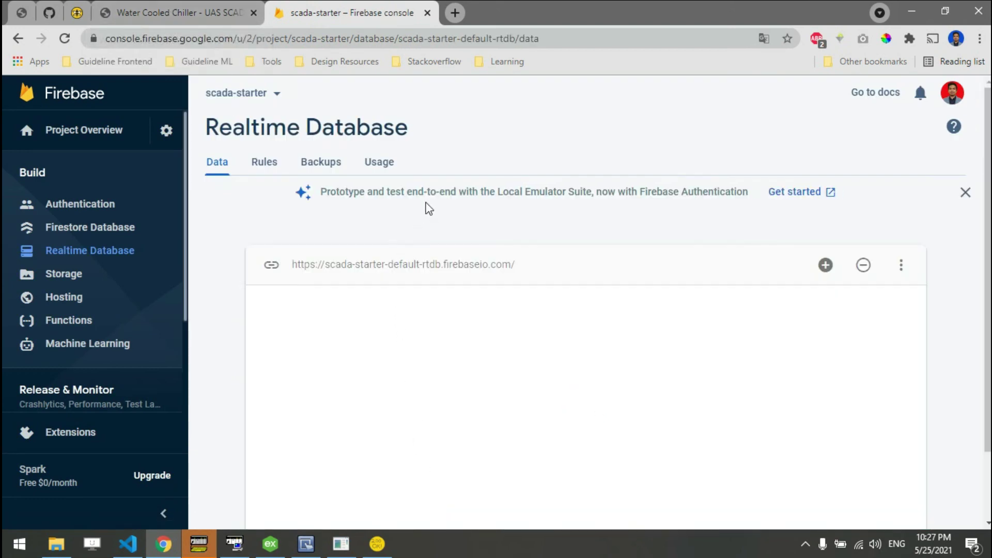
Examine the data view of the new scada-starter-default-rtdb database, comparing it with the Water Cooled Chiller page's console
{"action": "scroll", "coordinate": [616, 195], "scroll_direction": "down", "scroll_amount": 2}
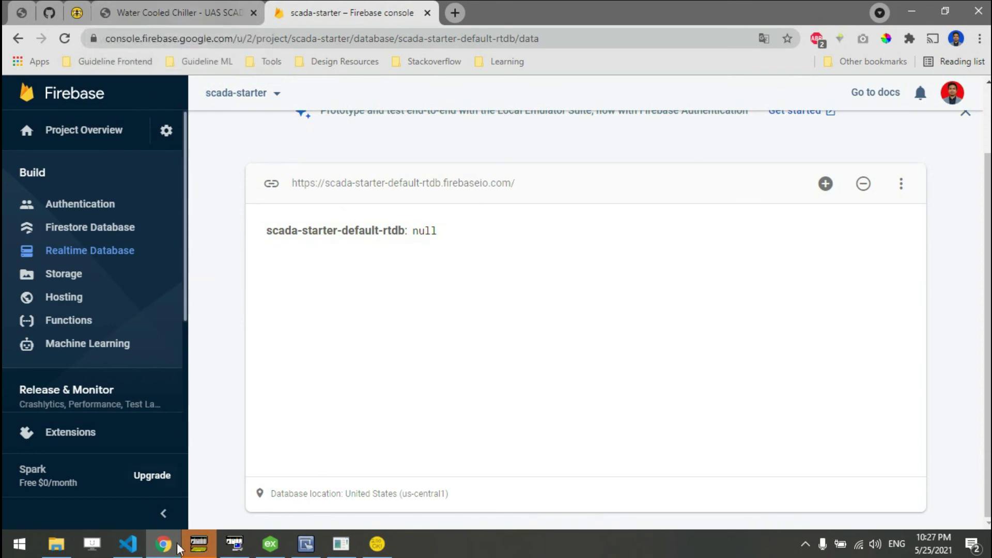
{"action": "scroll", "coordinate": [235, 396], "scroll_direction": "up", "scroll_amount": 1}
{"action": "scroll", "coordinate": [231, 355], "scroll_direction": "up", "scroll_amount": 1}
{"action": "left_click", "coordinate": [178, 11]}
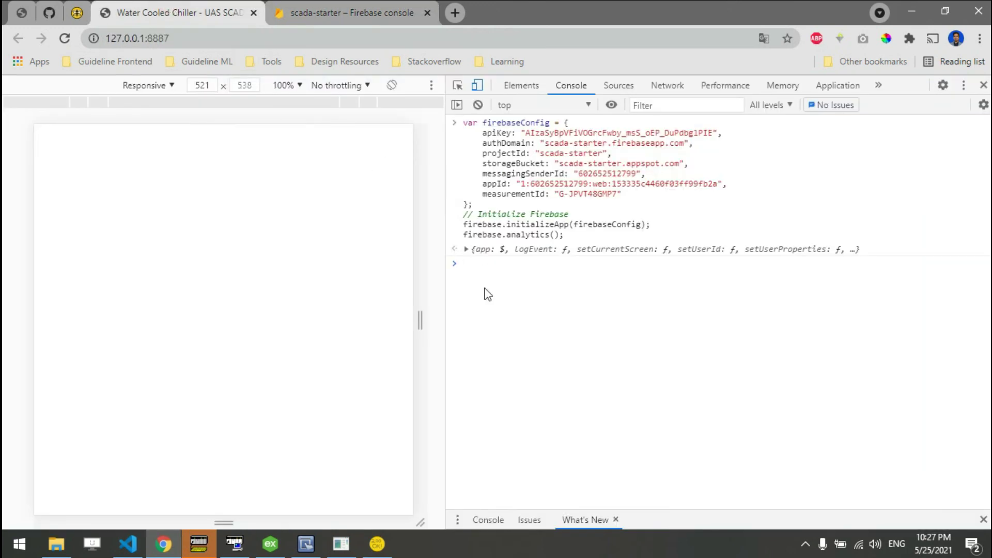
{"action": "left_click", "coordinate": [382, 11]}
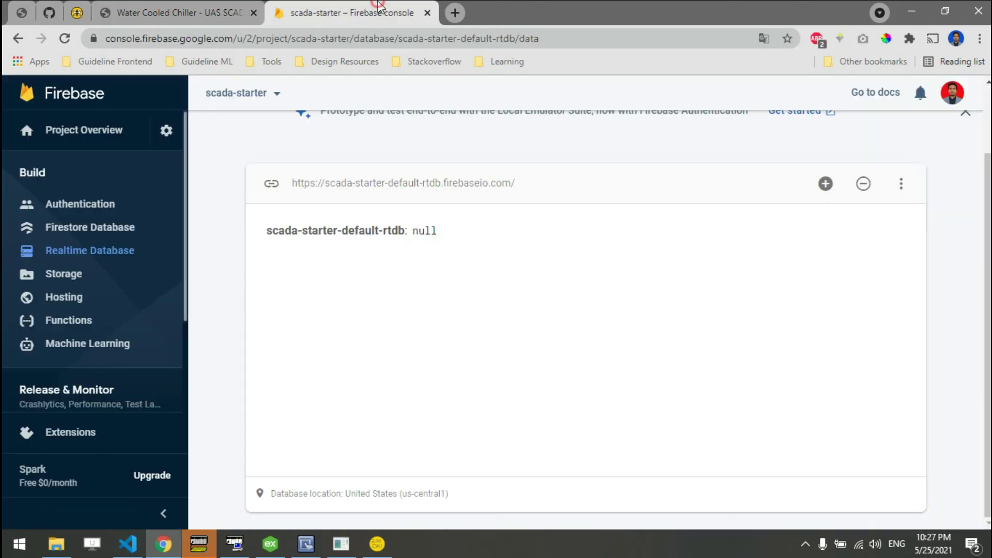
Return to the Water Cooled Chiller page and rerun the earlier Paho MQTT client connection script in its console
{"action": "left_click", "coordinate": [190, 11]}
{"action": "key", "text": "Up"}
{"action": "key", "text": "Up"}
{"action": "key", "text": "Up"}
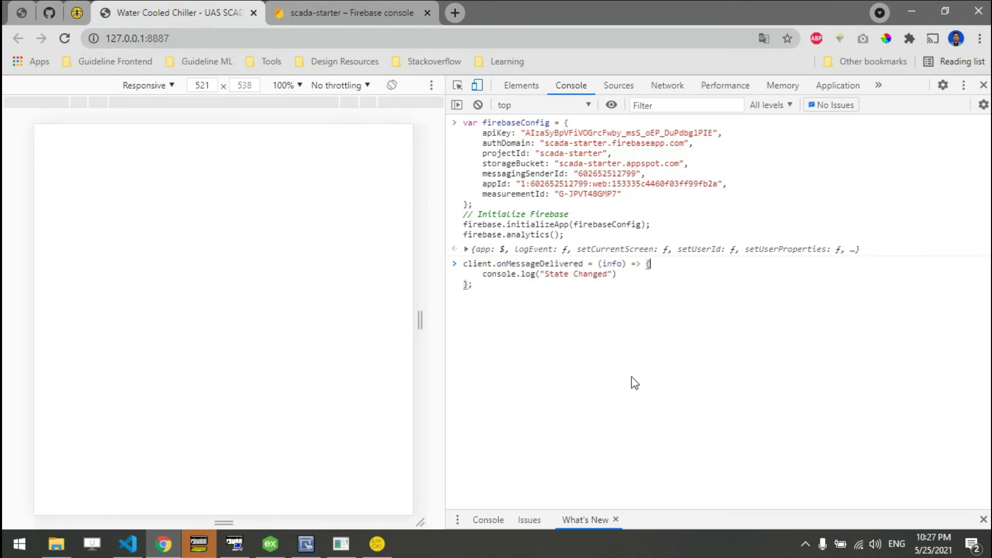
{"action": "key", "text": "Up"}
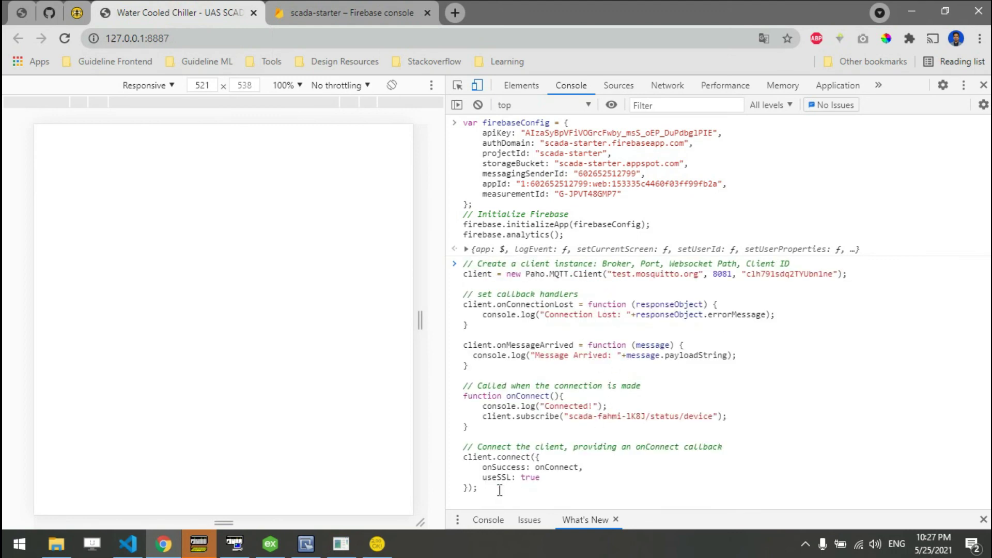
{"action": "key", "text": "Return"}
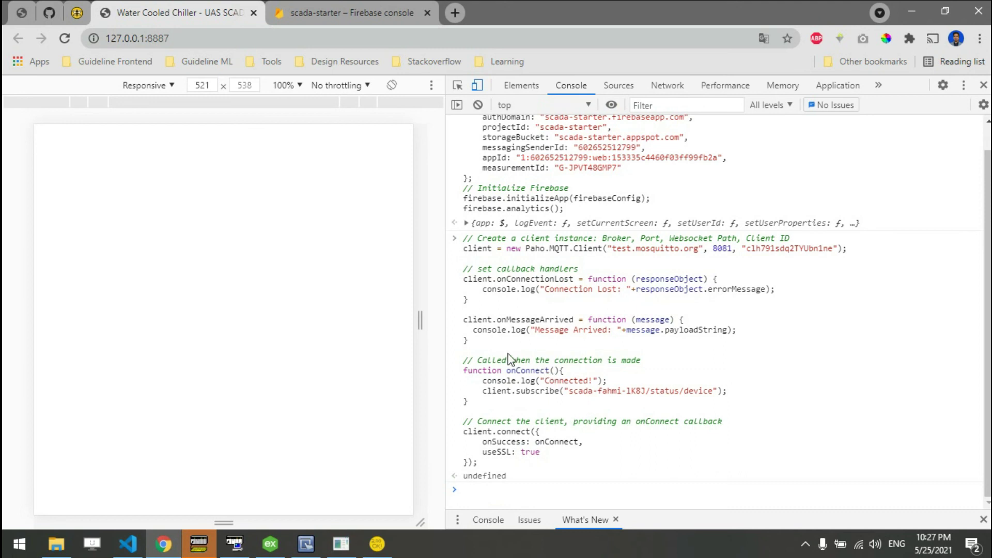
Highlight the client.onMessageArrived handler in the executed MQTT script
{"action": "left_click_drag", "start_coordinate": [481, 335], "coordinate": [458, 321]}
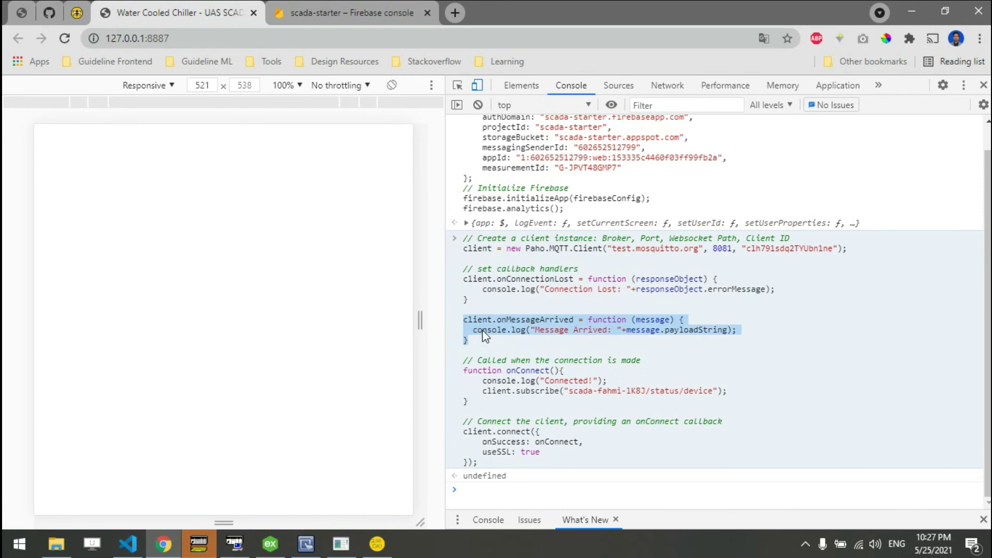
{"action": "right_click", "coordinate": [485, 325]}
{"action": "left_click", "coordinate": [464, 334]}
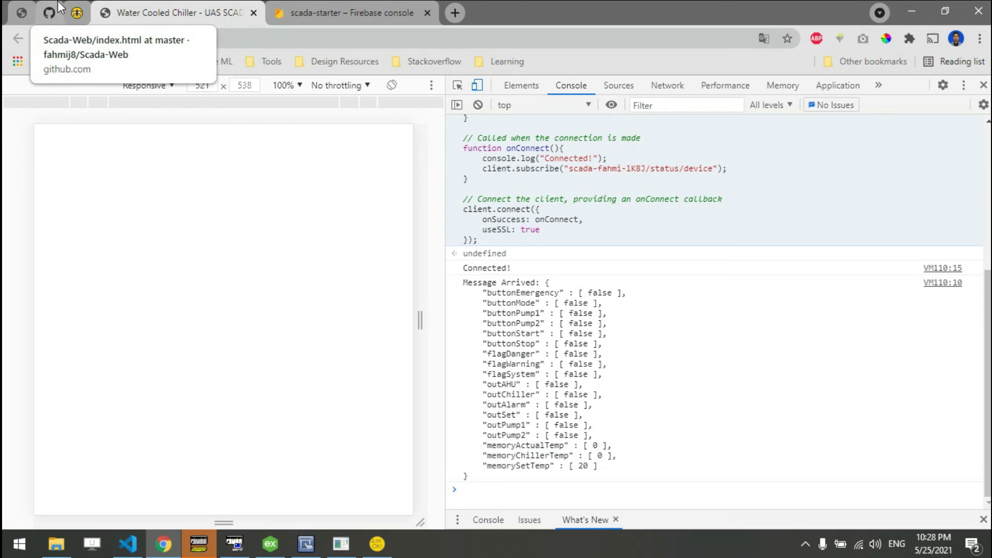
Open the Scada-Web repository on GitHub separately and go to app-mqtt.js in its assets/dist/js folder
{"action": "left_click", "coordinate": [63, 13]}
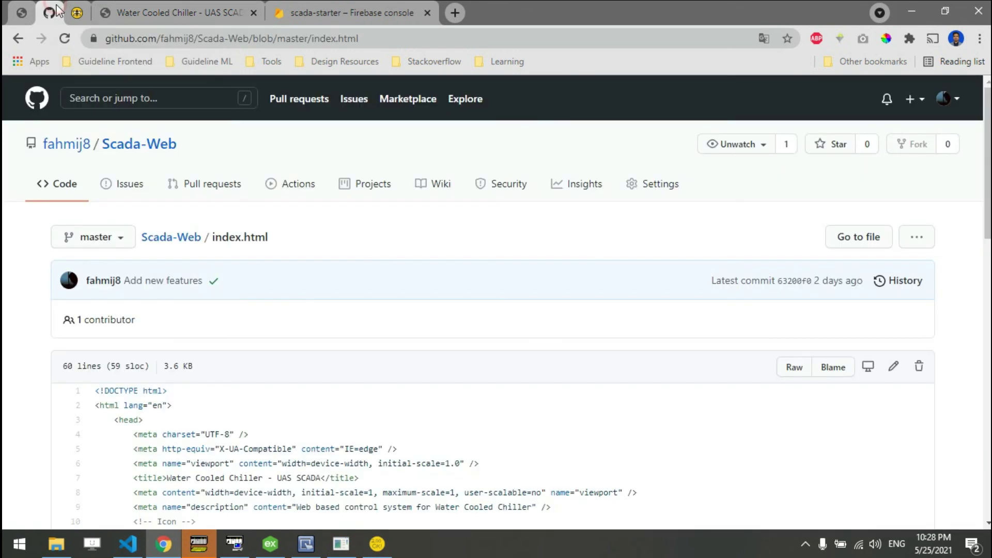
{"action": "middle_click", "coordinate": [201, 242]}
{"action": "left_click", "coordinate": [140, 12]}
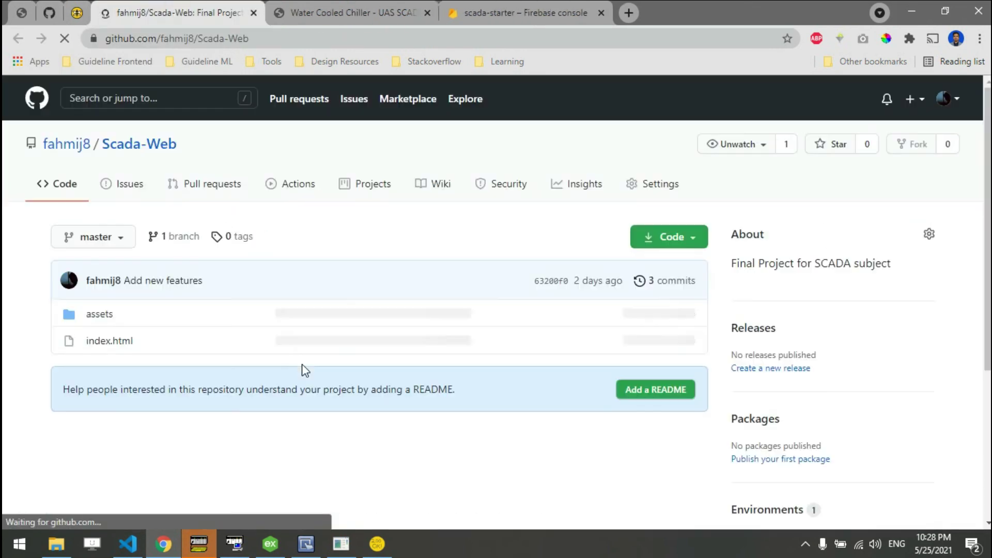
{"action": "left_click", "coordinate": [100, 315]}
{"action": "left_click", "coordinate": [90, 368]}
{"action": "left_click", "coordinate": [90, 368]}
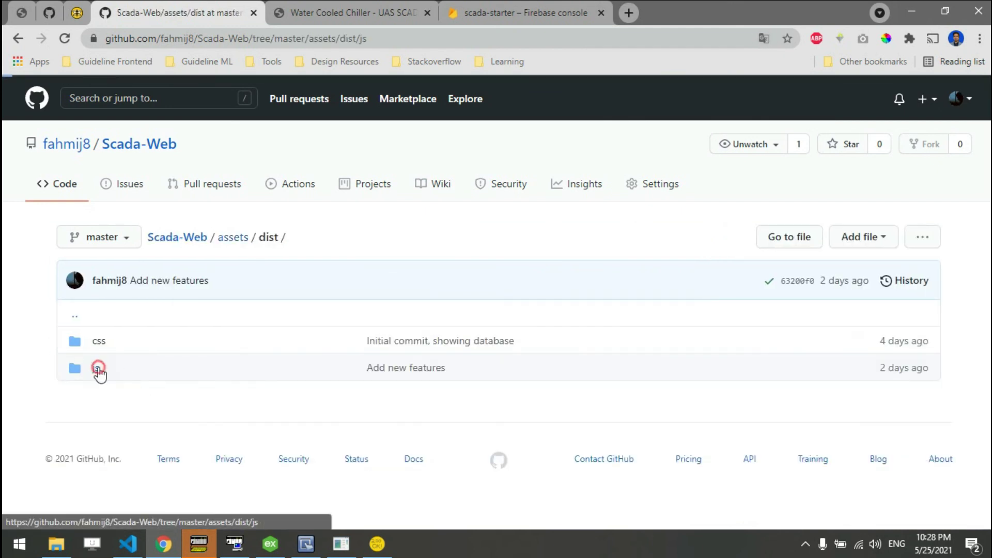
{"action": "scroll", "coordinate": [165, 385], "scroll_direction": "down", "scroll_amount": 3}
{"action": "left_click", "coordinate": [128, 311]}
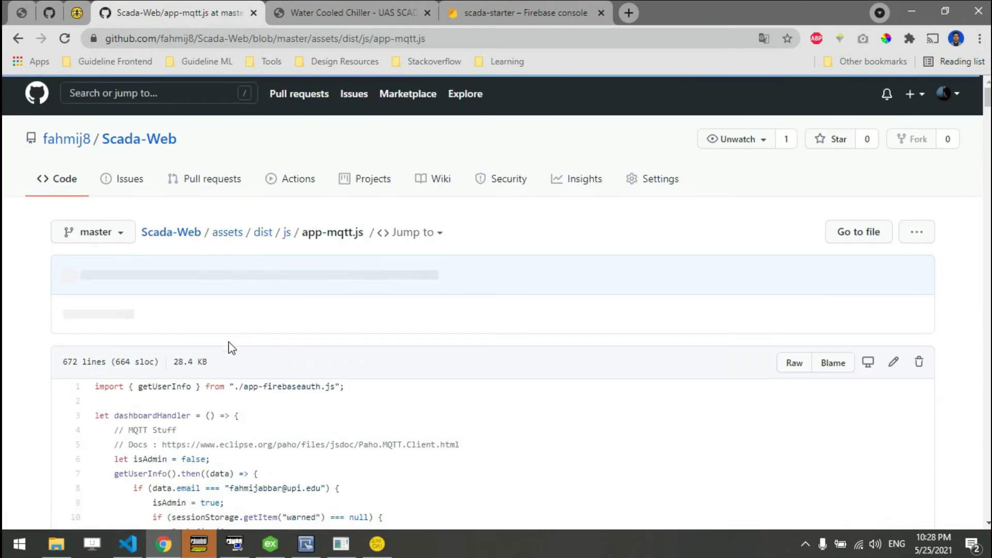
Copy the client.onMessageArrived code from datas = JSON.parse(message.payloadString) through the end of the firebase database block, lines 103 to 112
{"action": "scroll", "coordinate": [228, 346], "scroll_direction": "down", "scroll_amount": 8}
{"action": "scroll", "coordinate": [224, 377], "scroll_direction": "down", "scroll_amount": 7}
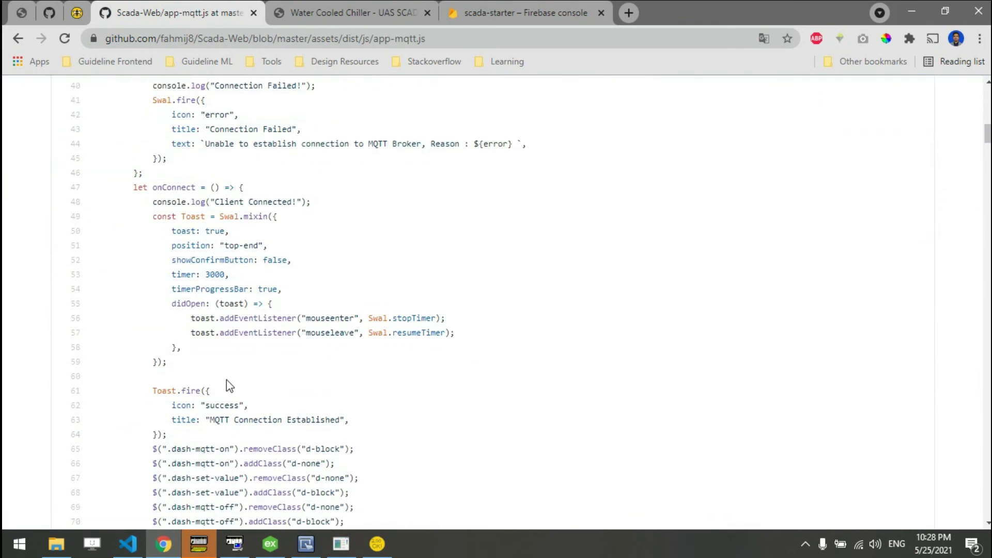
{"action": "scroll", "coordinate": [230, 386], "scroll_direction": "down", "scroll_amount": 6}
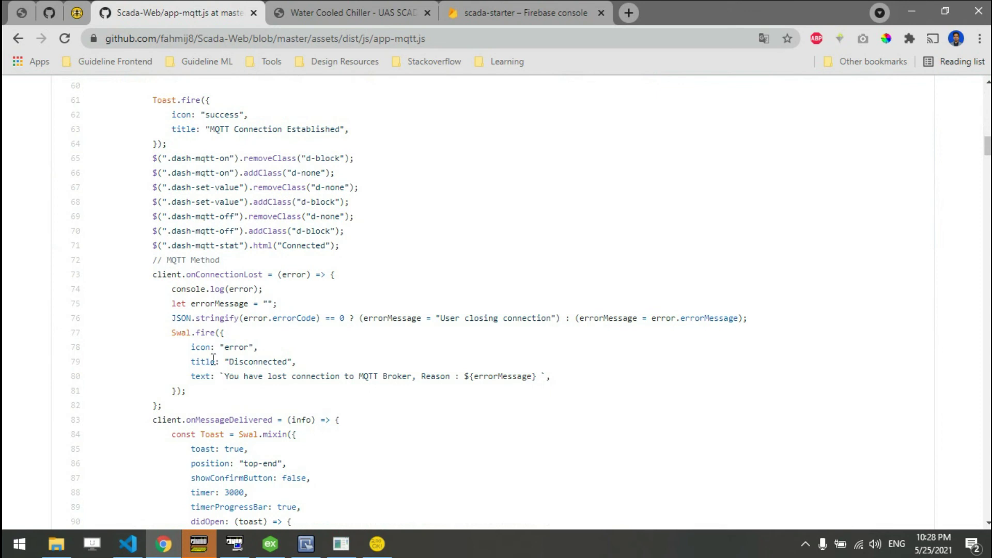
{"action": "scroll", "coordinate": [213, 362], "scroll_direction": "down", "scroll_amount": 9}
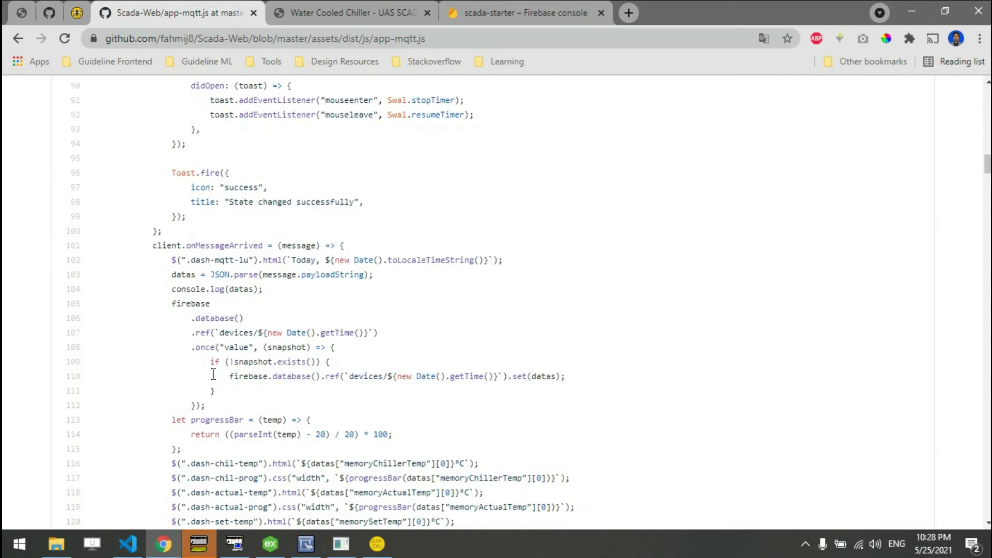
{"action": "left_click_drag", "start_coordinate": [175, 304], "coordinate": [217, 362]}
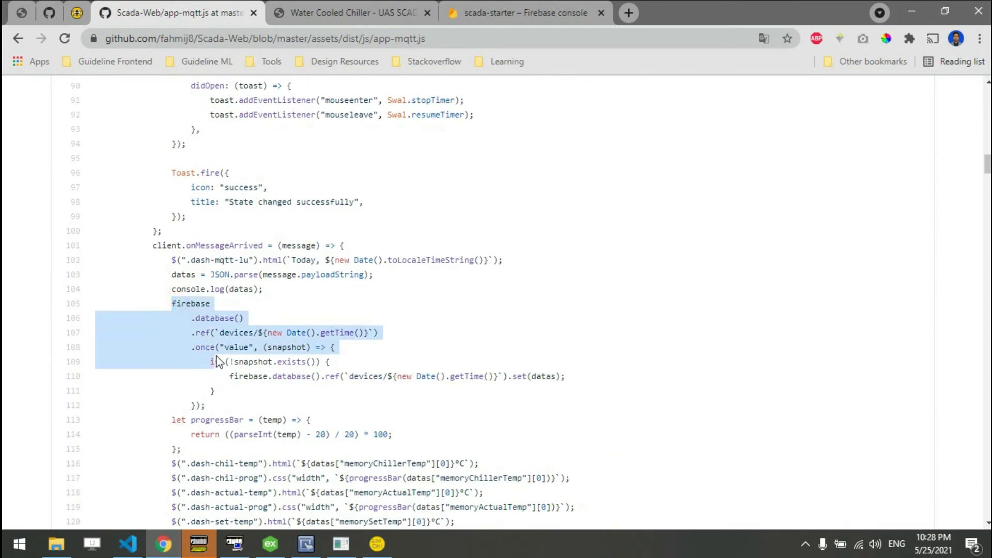
{"action": "left_click_drag", "start_coordinate": [173, 304], "coordinate": [168, 278]}
{"action": "right_click", "coordinate": [215, 362]}
{"action": "left_click", "coordinate": [236, 376]}
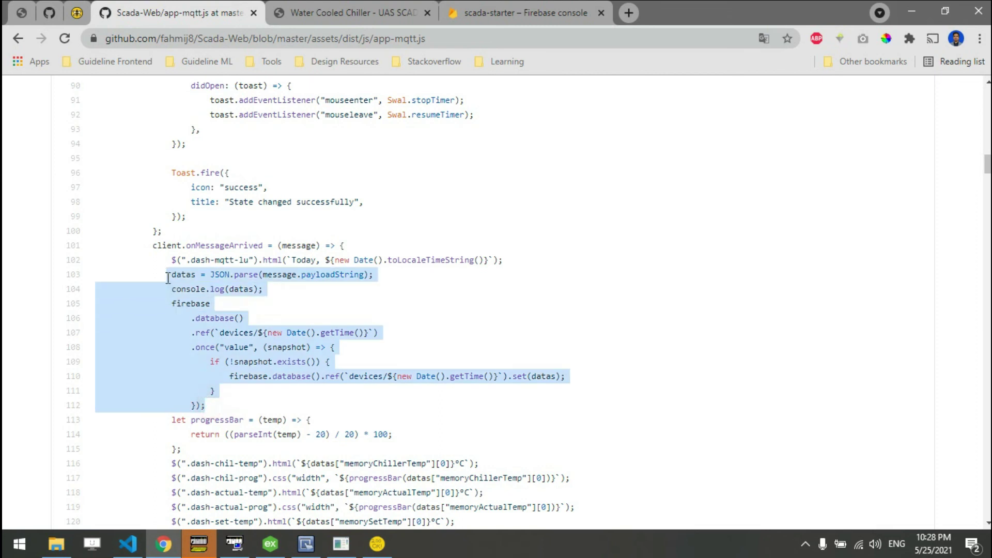
{"action": "left_click", "coordinate": [268, 288]}
{"action": "left_click_drag", "start_coordinate": [207, 407], "coordinate": [172, 274]}
{"action": "right_click", "coordinate": [175, 274]}
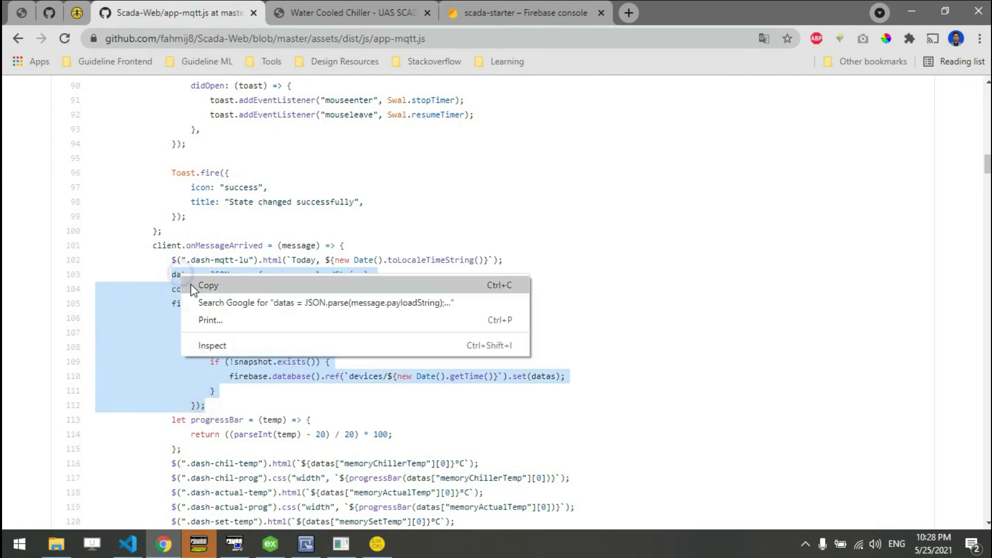
{"action": "left_click", "coordinate": [221, 285]}
Return to the Water Cooled Chiller page's console and begin the arrow function client.onMessageArrived = (message) => { }
{"action": "left_click", "coordinate": [288, 8]}
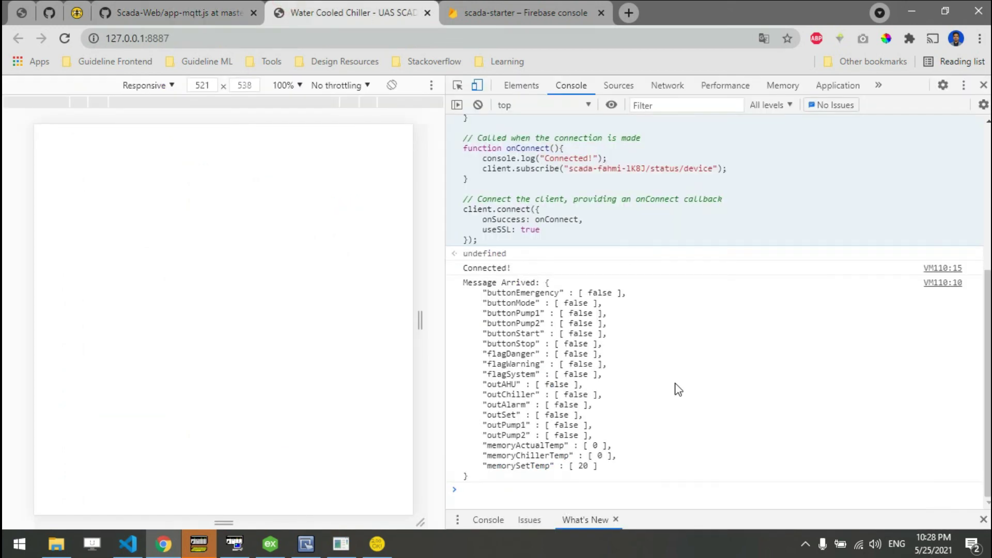
{"action": "left_click", "coordinate": [532, 487]}
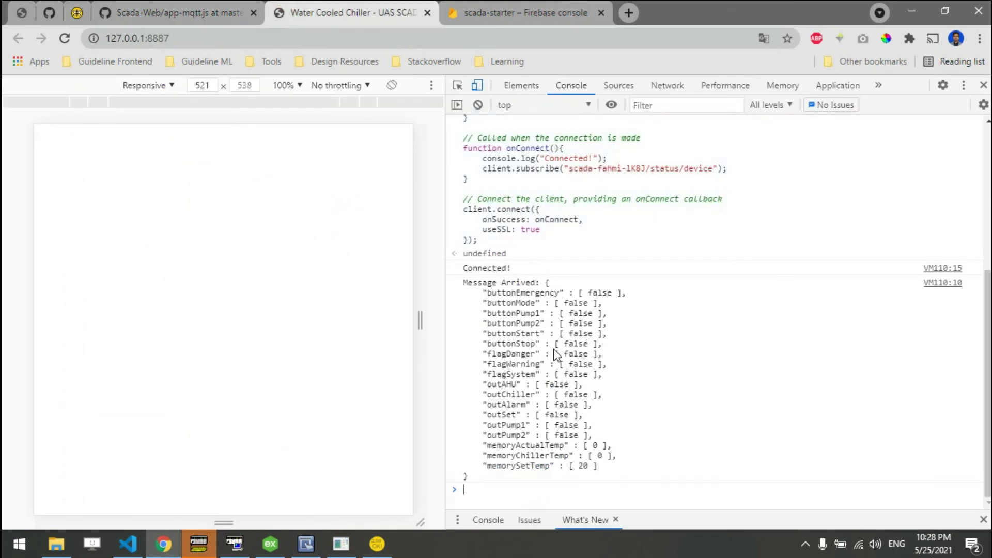
{"action": "scroll", "coordinate": [556, 357], "scroll_direction": "up", "scroll_amount": 1}
{"action": "scroll", "coordinate": [556, 358], "scroll_direction": "down", "scroll_amount": 1}
{"action": "type", "text": "client.onMe"}
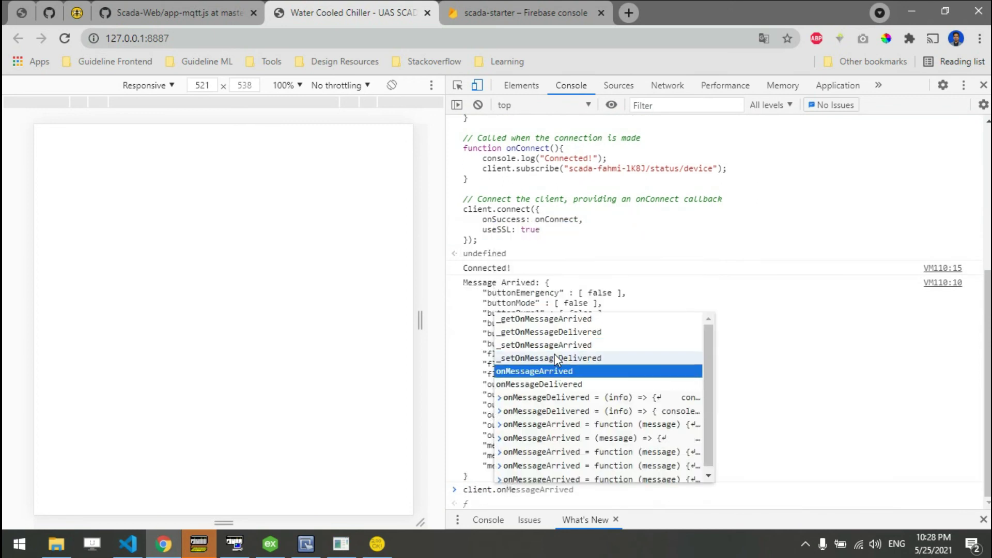
{"action": "type", "text": "s"}
{"action": "key", "text": "Tab"}
{"action": "type", "text": "= ("}
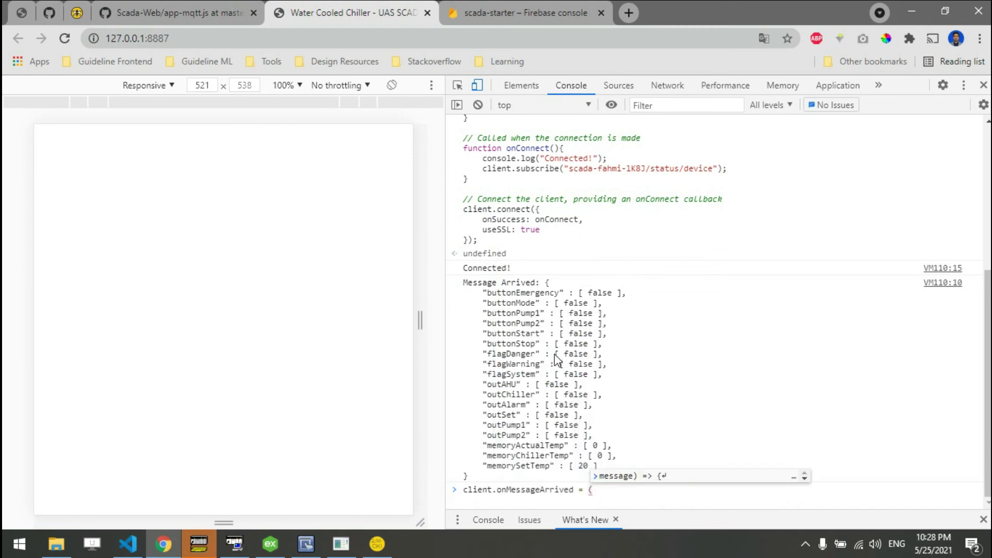
{"action": "scroll", "coordinate": [566, 222], "scroll_direction": "up", "scroll_amount": 3}
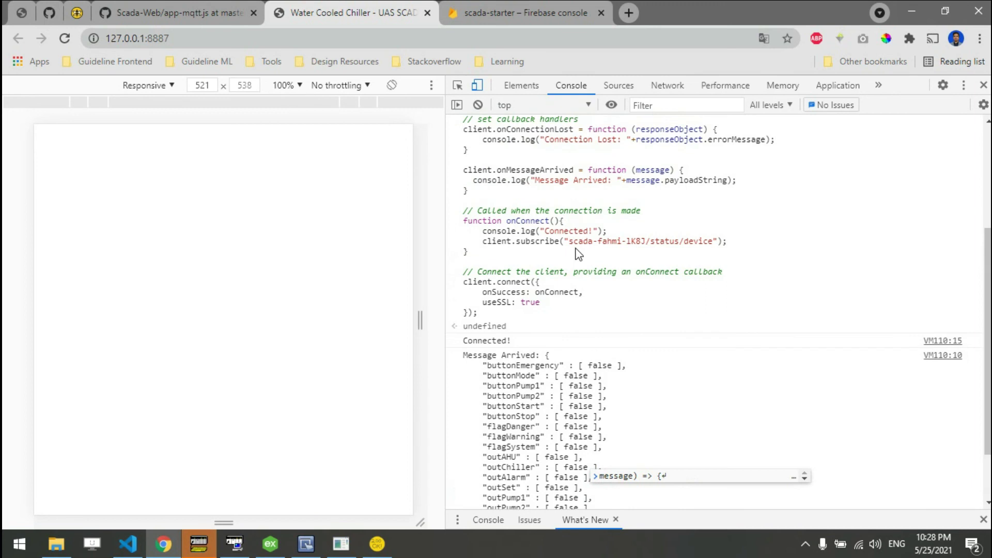
{"action": "scroll", "coordinate": [578, 254], "scroll_direction": "down", "scroll_amount": 3}
{"action": "type", "text": "message) => {"}
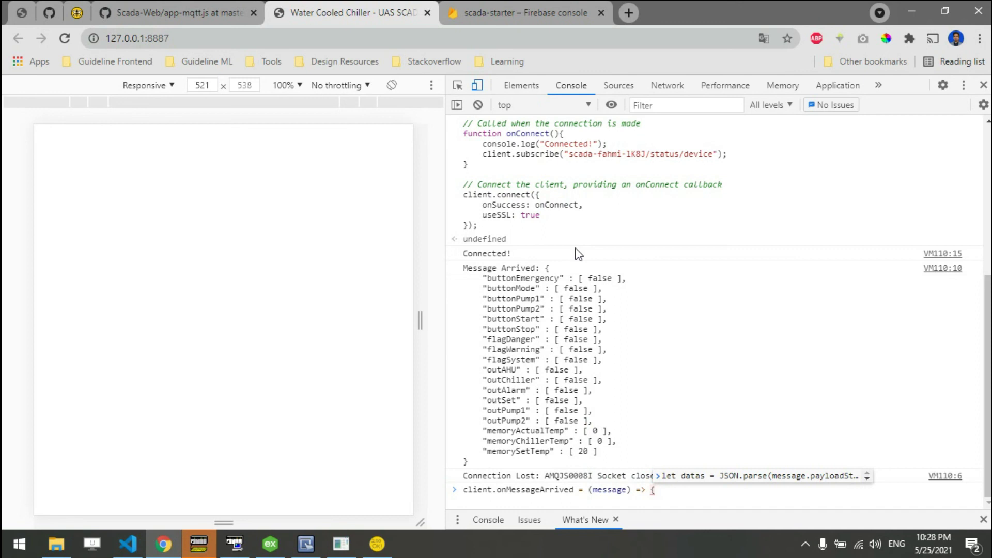
{"action": "key", "text": "Return"}
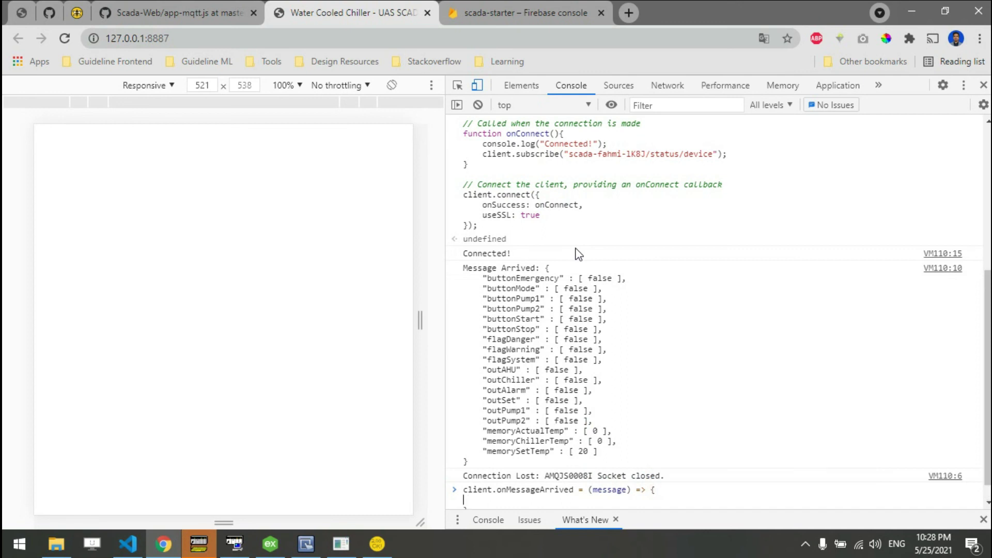
Paste the copied Firebase code into the handler body, delete its console.log(datas) line, and outdent the firebase block
{"action": "scroll", "coordinate": [619, 443], "scroll_direction": "down", "scroll_amount": 1}
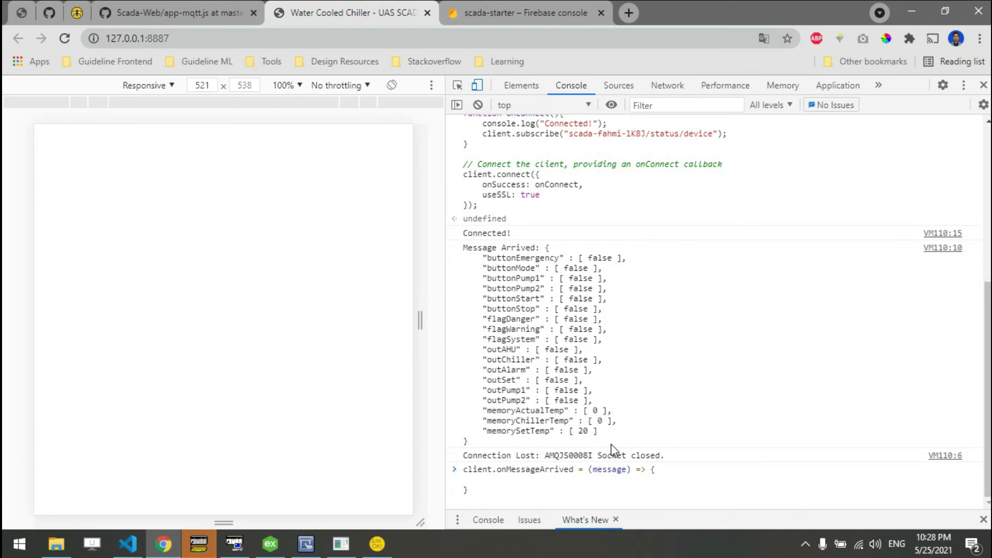
{"action": "scroll", "coordinate": [611, 448], "scroll_direction": "up", "scroll_amount": 5}
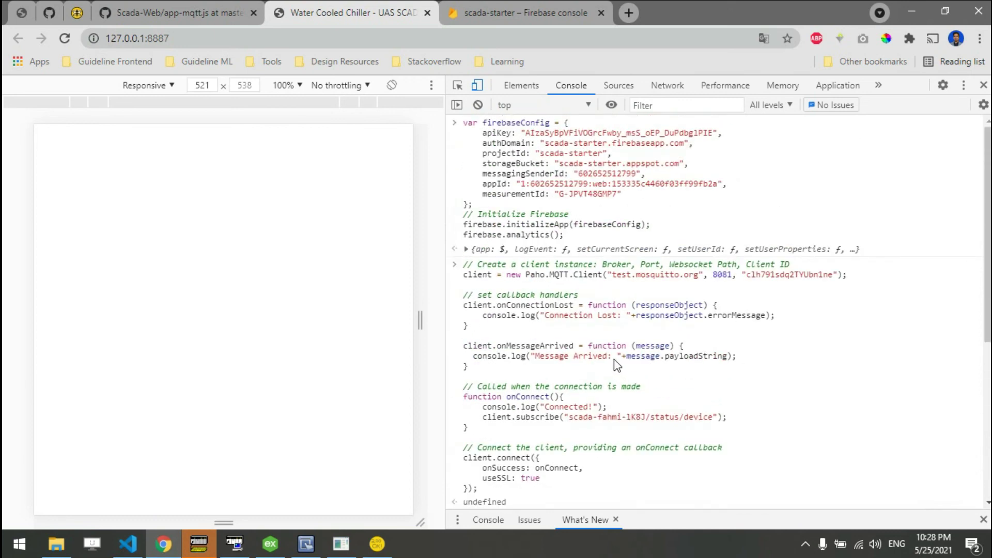
{"action": "scroll", "coordinate": [614, 359], "scroll_direction": "down", "scroll_amount": 7}
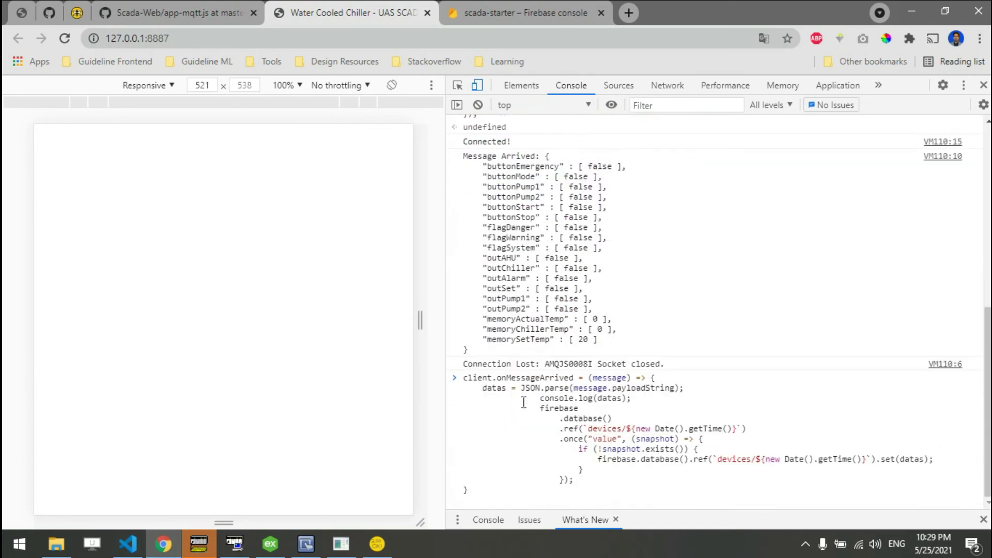
{"action": "left_click_drag", "start_coordinate": [539, 400], "coordinate": [631, 399]}
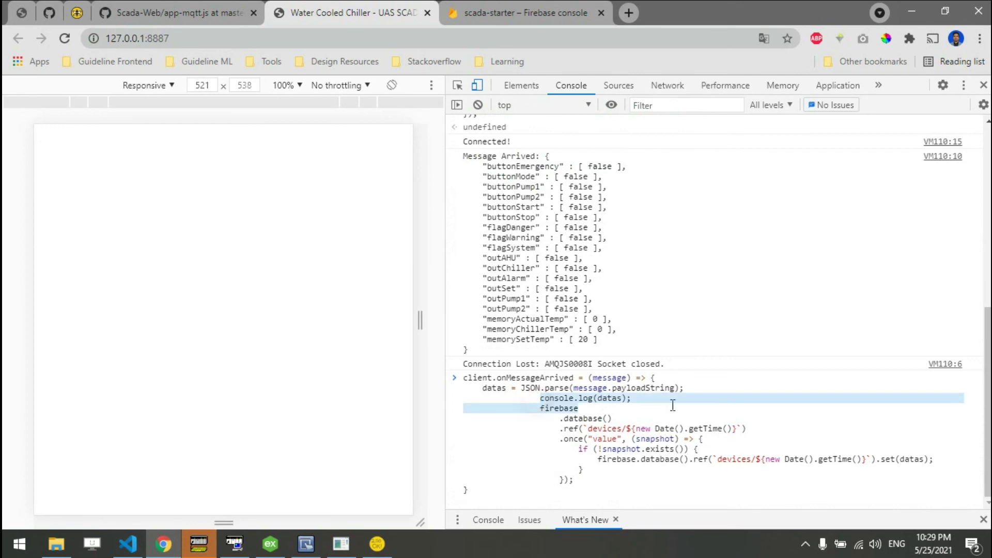
{"action": "key", "text": "BackSpace"}
{"action": "left_click_drag", "start_coordinate": [587, 483], "coordinate": [542, 410]}
{"action": "key", "text": "shift+Tab"}
{"action": "key", "text": "shift+Tab"}
{"action": "key", "text": "shift+Tab"}
{"action": "left_click", "coordinate": [534, 408]}
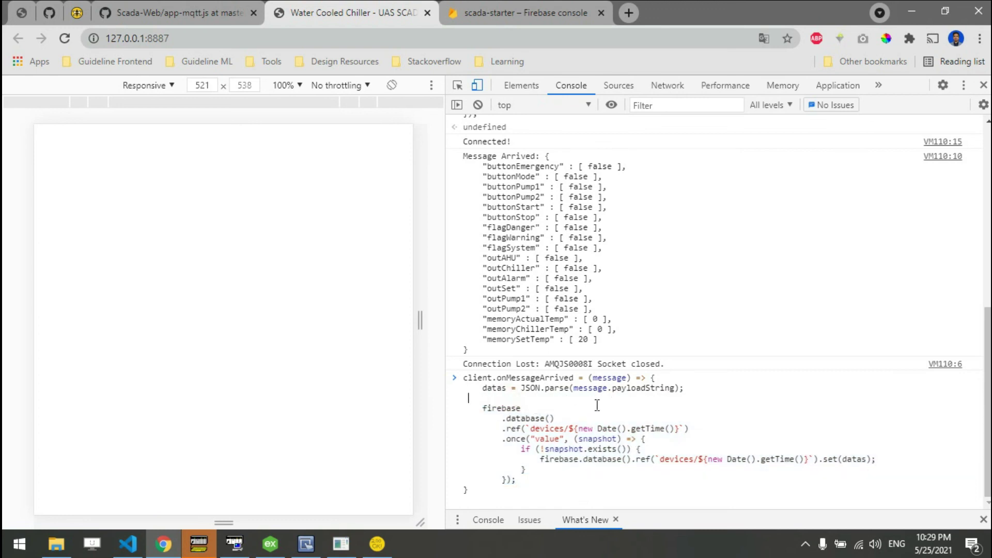
{"action": "key", "text": "BackSpace"}
Add console.log("Message Arrived: "+message.payloadString); copied from the old handler as the first body line, and execute the new handler
{"action": "left_click", "coordinate": [673, 388]}
{"action": "key", "text": "shift+Return"}
{"action": "scroll", "coordinate": [614, 349], "scroll_direction": "up", "scroll_amount": 4}
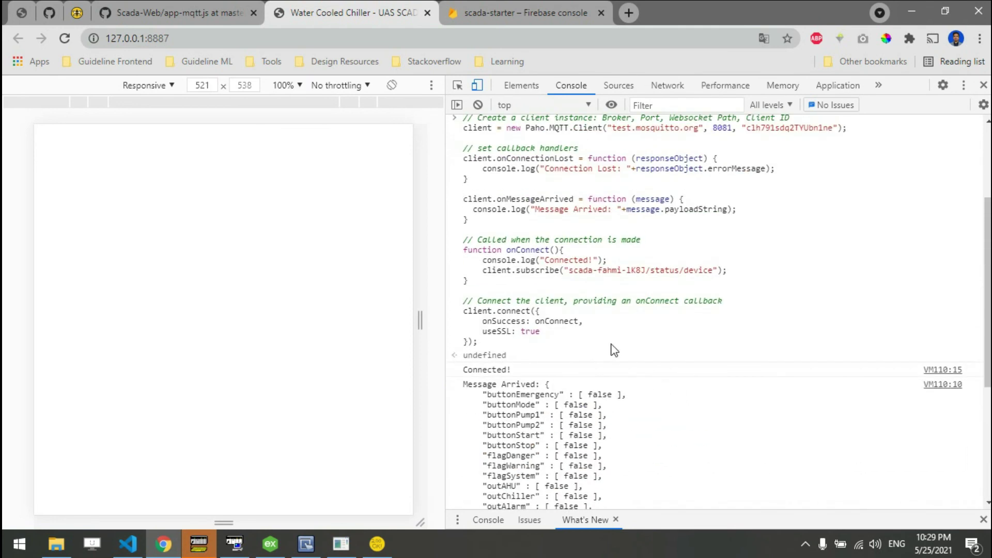
{"action": "left_click_drag", "start_coordinate": [474, 208], "coordinate": [702, 226]}
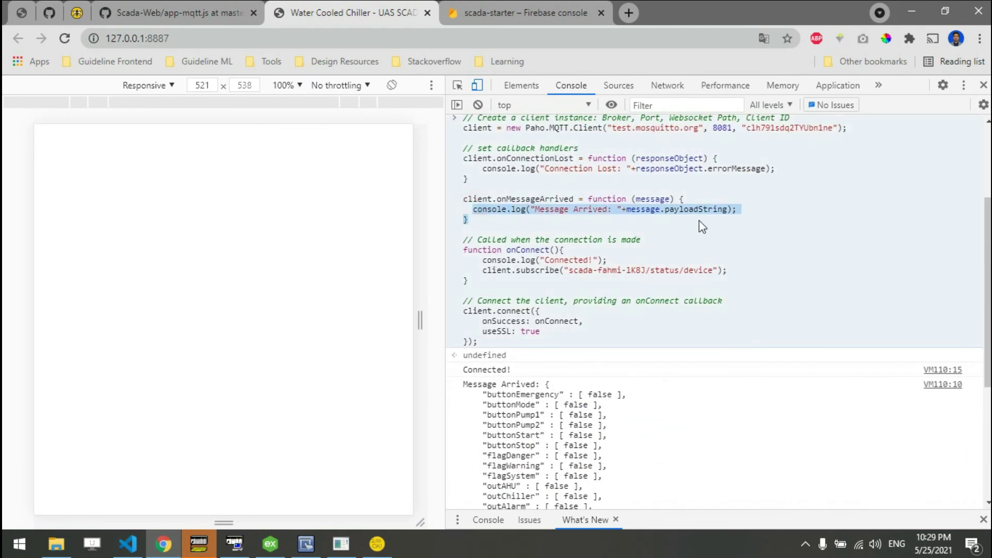
{"action": "type", "text": "client.onMessageArrived = (message) => {      datas = JSON.parse(message.payloadString);     firebase         .database()         .ref(`devices/${new Date().getTime()}`)         .once(\"value\", (snapshot) => {             if (!snapshot.exists()) {                 firebase.database().ref(`devices/${new Date().getTime()}`).set(datas);             }         }); }"}
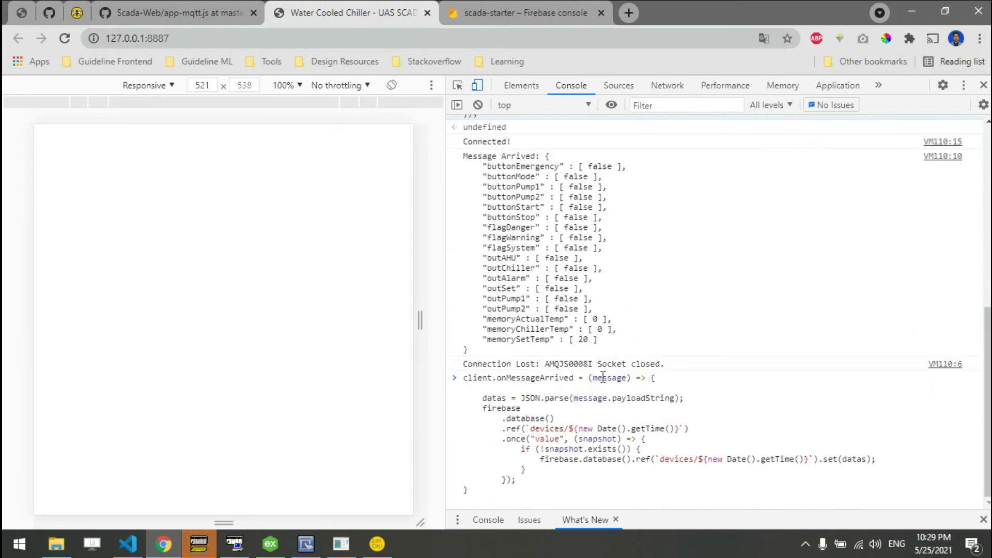
{"action": "type", "text": "console.log(\"Message Arrived: \"+message.payloadString);"}
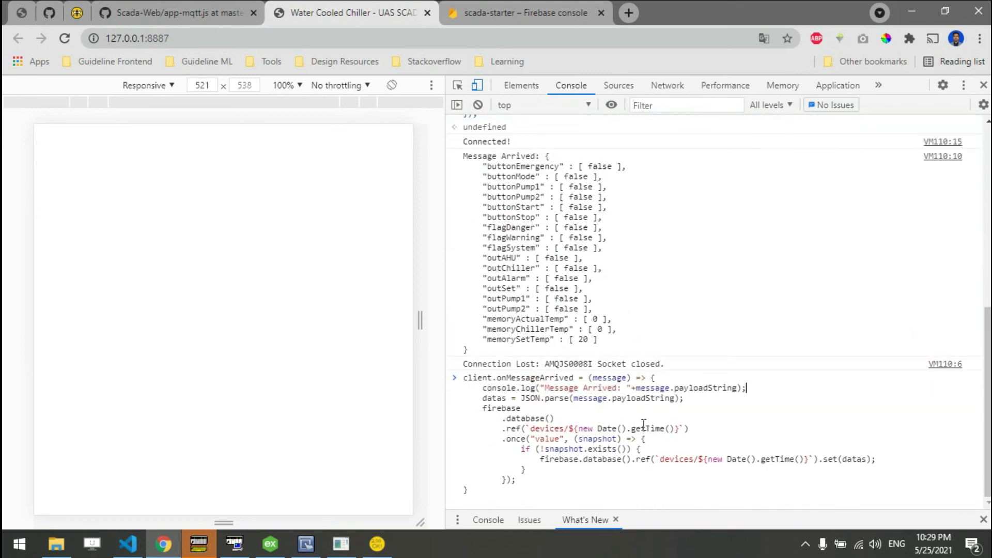
{"action": "left_click", "coordinate": [485, 513]}
{"action": "key", "text": "Return"}
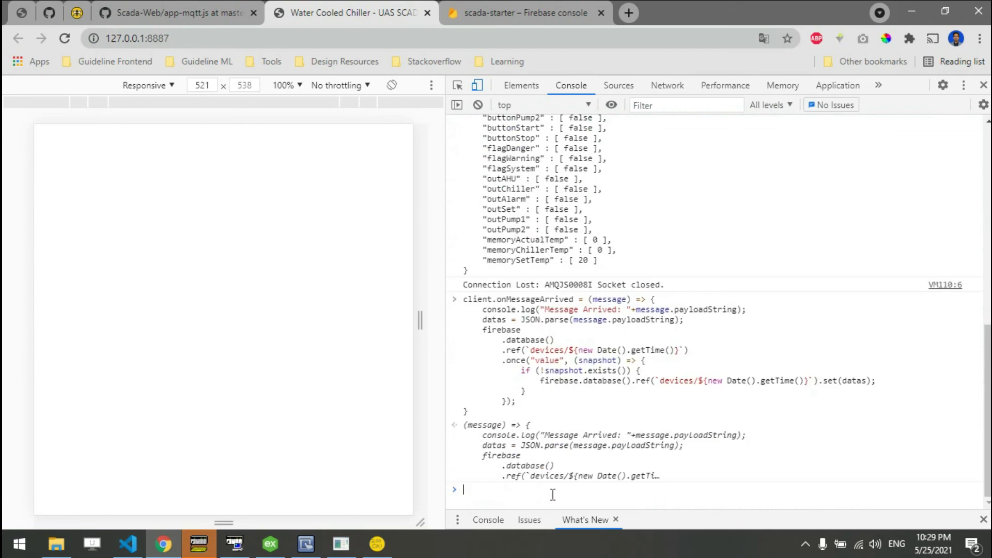
Reload the chiller page and rerun the earlier firebaseConfig and Firebase initialization script in its console
{"action": "key", "text": "F5"}
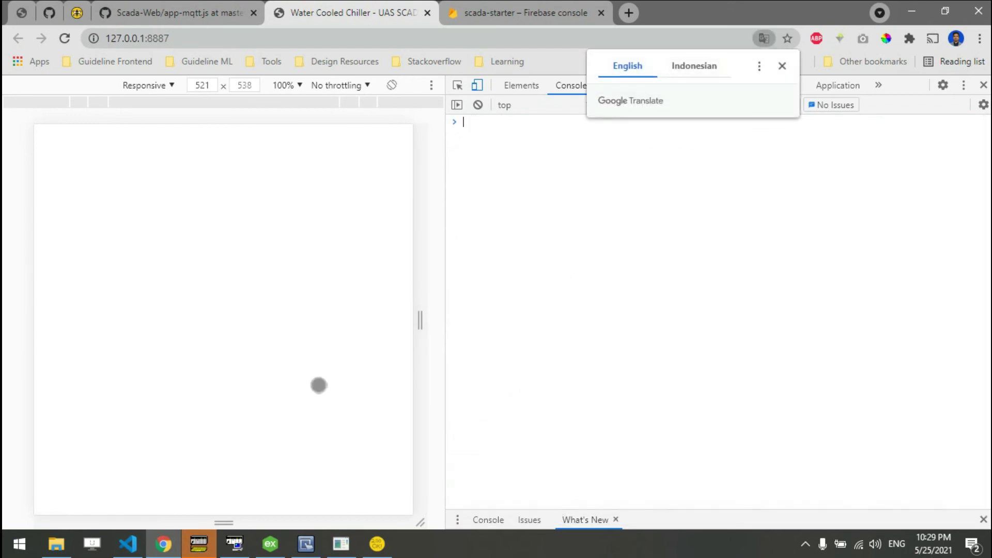
{"action": "left_click", "coordinate": [494, 7]}
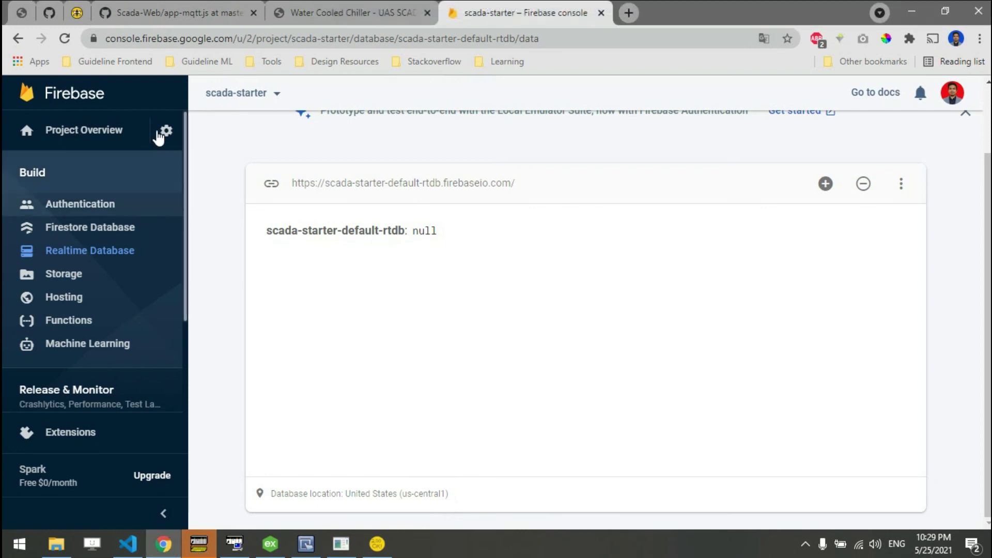
{"action": "left_click", "coordinate": [387, 6]}
{"action": "key", "text": "Up"}
{"action": "key", "text": "Up"}
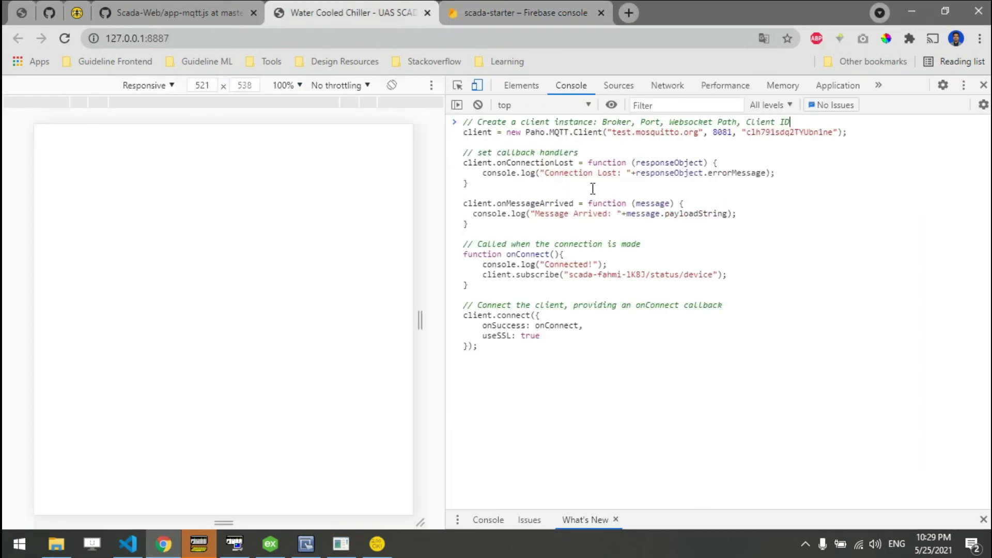
{"action": "left_click_drag", "start_coordinate": [567, 236], "coordinate": [467, 122]}
{"action": "left_click", "coordinate": [574, 237]}
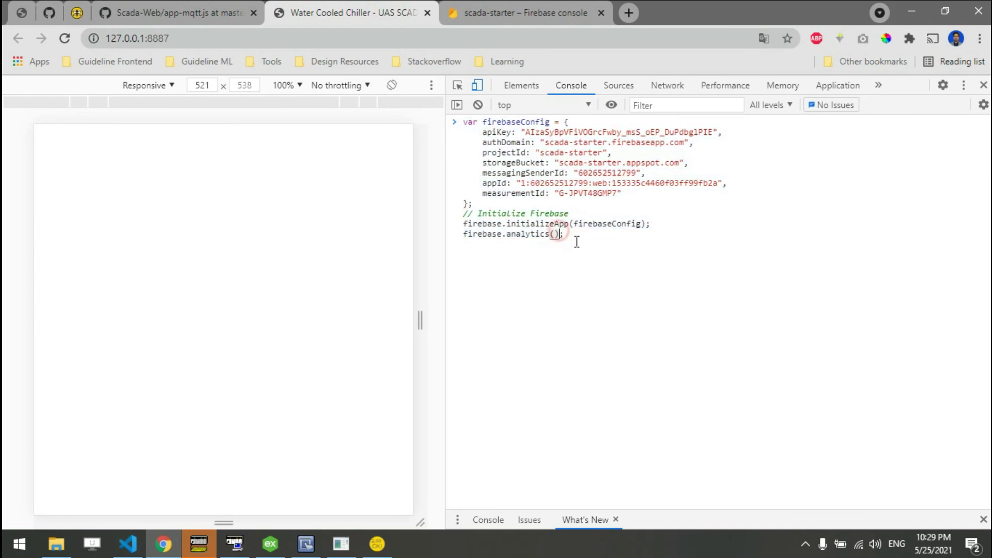
{"action": "left_click_drag", "start_coordinate": [569, 235], "coordinate": [458, 213]}
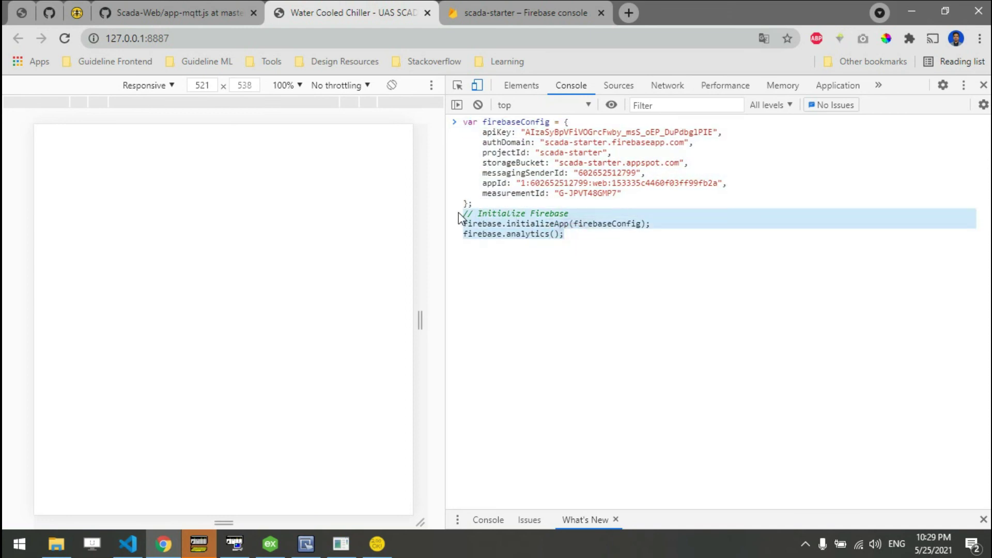
{"action": "left_click", "coordinate": [583, 247]}
{"action": "key", "text": "Return"}
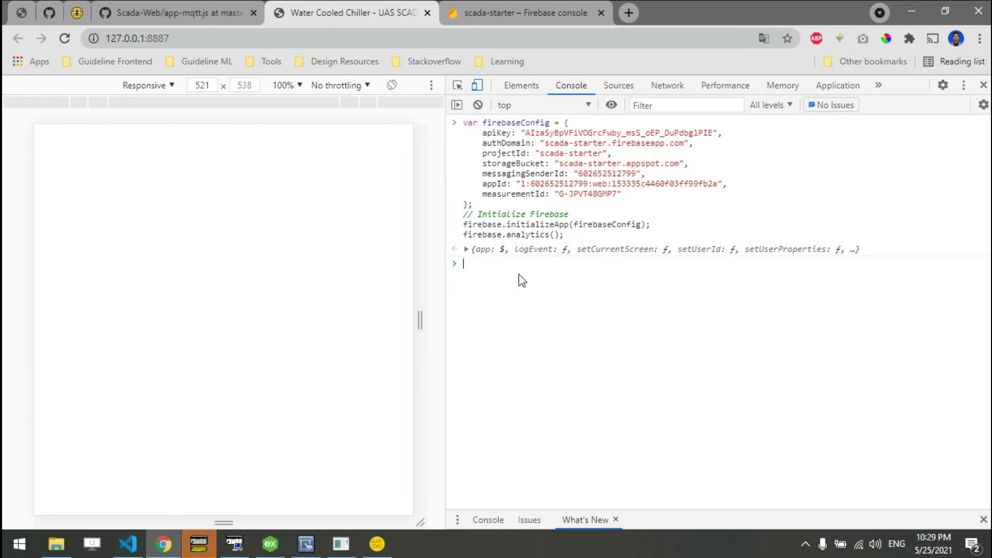
Rerun the earlier Paho MQTT client connection script in the reloaded page's console
{"action": "type", "text": "client.onMessageArrived = (message) => {     console.log(\"Message Arrived: \"+message.payloadString);     datas = JSON.parse(message.payloadString);     firebase         .database()         .ref(`devices/${new Date().getTime()}`)         .once(\"value\", (snapshot) => {             if (!snapshot.exists()) {                 firebase.database().ref(`devices/${new Date().getTime()}`).set(datas);             }         }); }"}
{"action": "key", "text": "Up"}
{"action": "key", "text": "Up"}
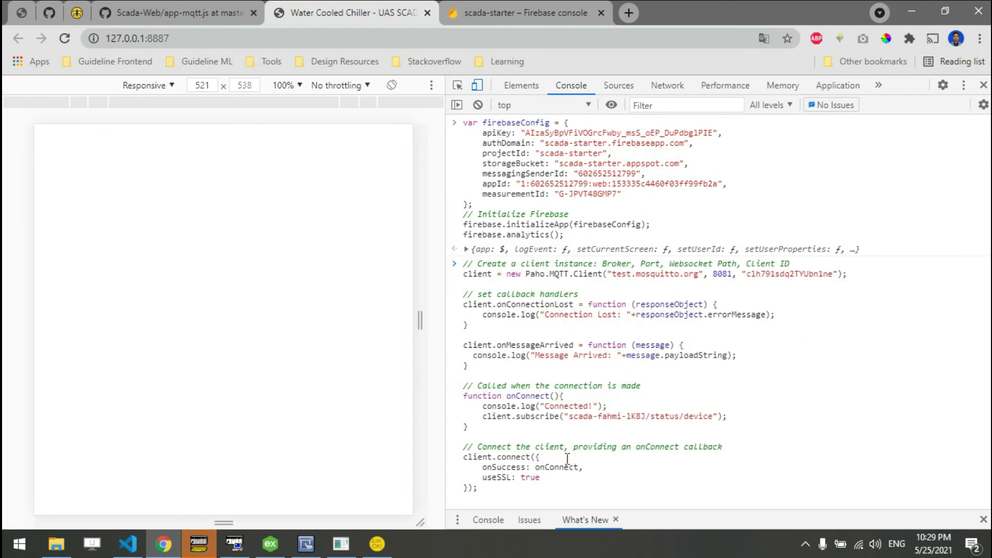
{"action": "key", "text": "Return"}
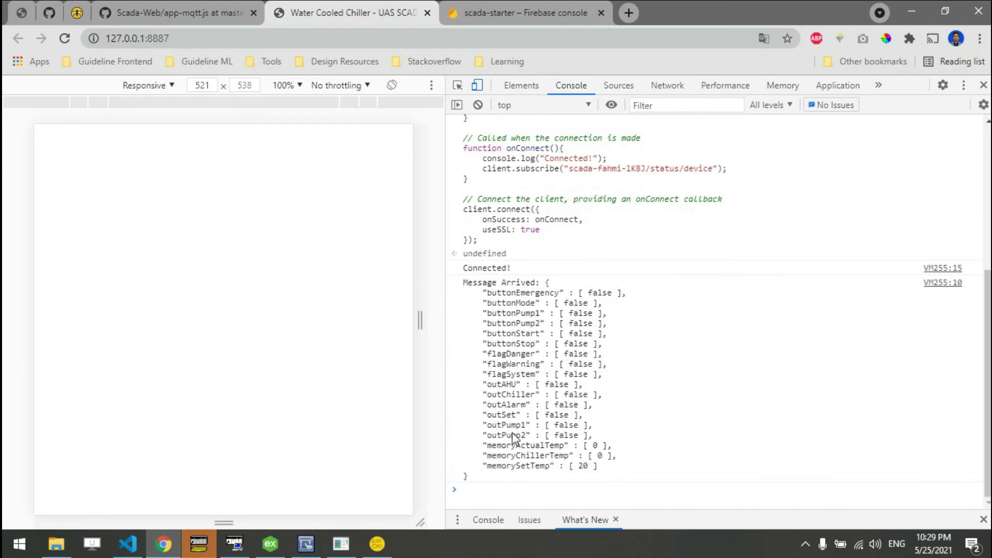
Highlight the original onMessageArrived handler in the executed script and recall the Firebase-storing version at the console prompt
{"action": "key", "text": "Up"}
{"action": "scroll", "coordinate": [569, 392], "scroll_direction": "up", "scroll_amount": 5}
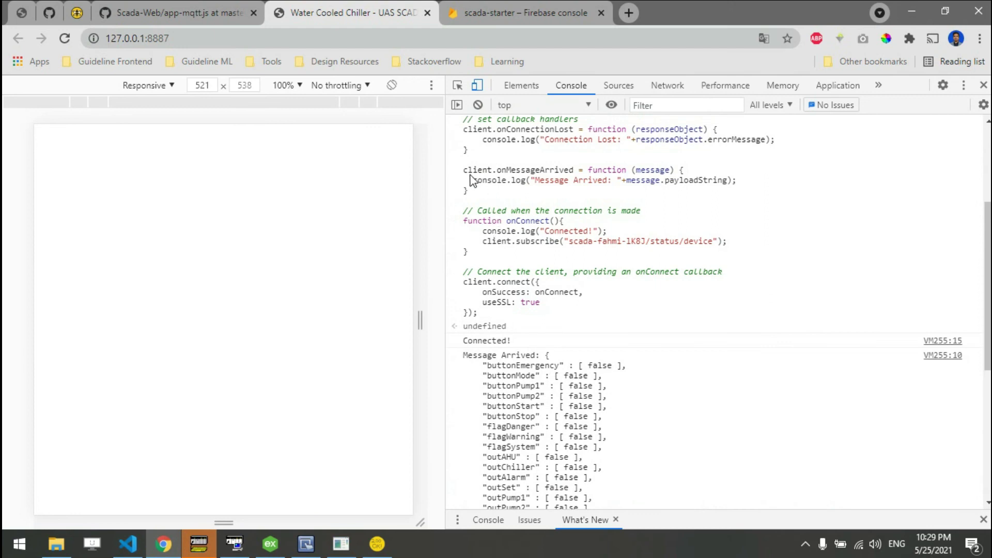
{"action": "scroll", "coordinate": [471, 180], "scroll_direction": "up", "scroll_amount": 3}
{"action": "left_click_drag", "start_coordinate": [460, 244], "coordinate": [493, 261]}
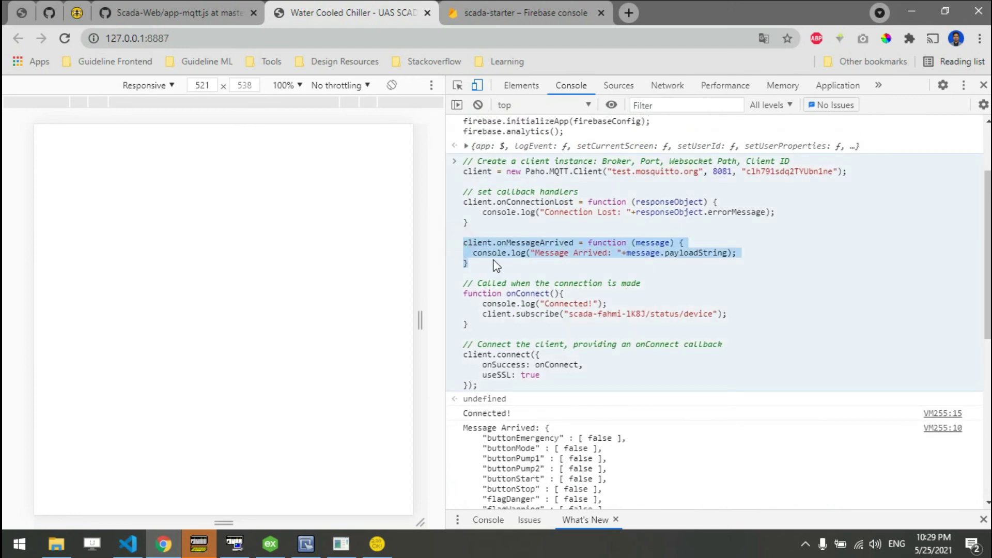
{"action": "left_click", "coordinate": [522, 254]}
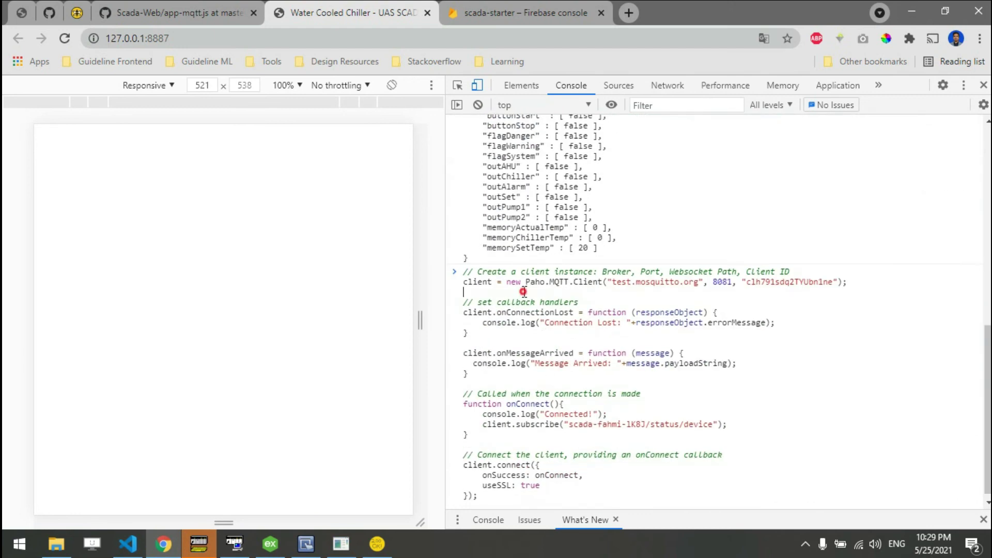
{"action": "key", "text": "Up"}
{"action": "key", "text": "Up"}
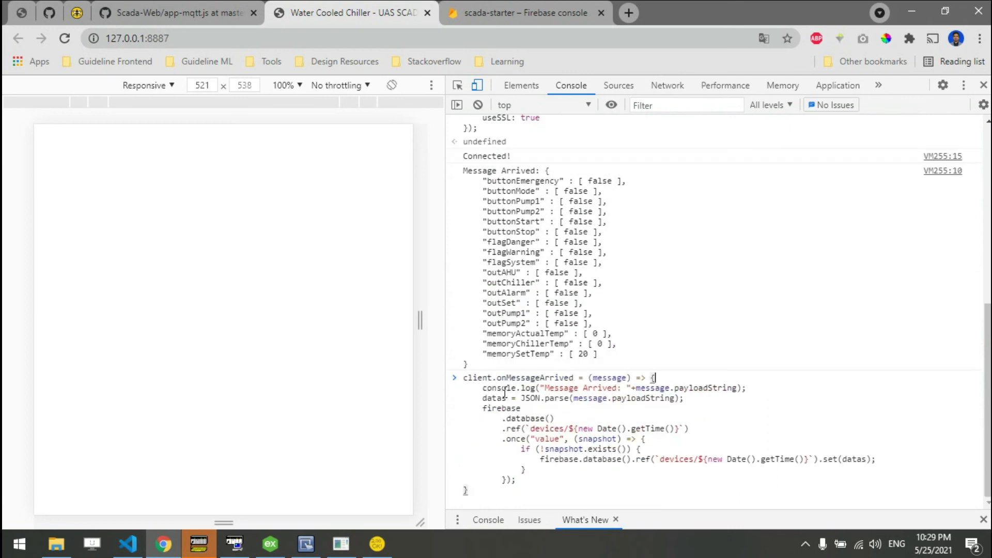
Review the recalled handler by highlighting its message log, logged payload, database reference with timestamp, snapshot check and set(datas) line
{"action": "left_click_drag", "start_coordinate": [483, 393], "coordinate": [746, 385]}
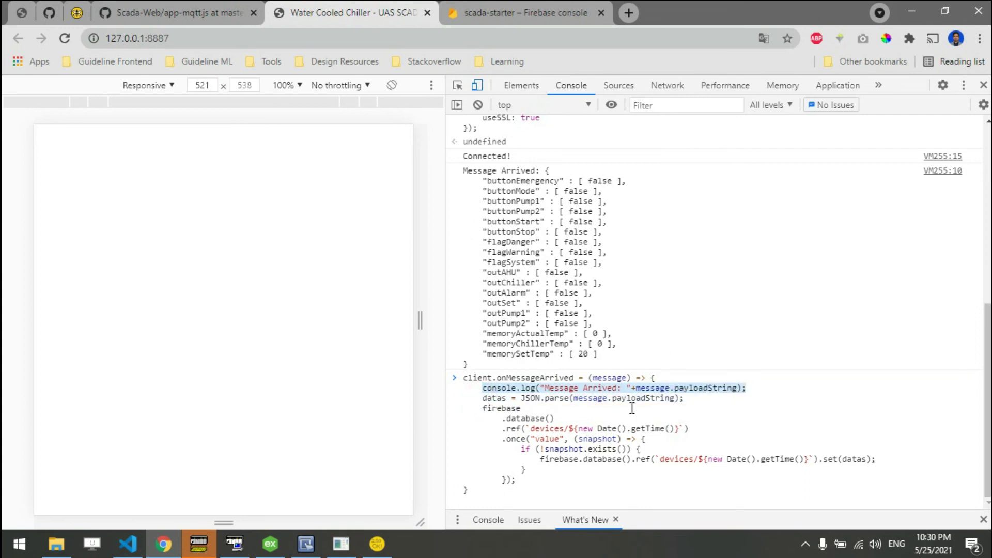
{"action": "left_click_drag", "start_coordinate": [468, 363], "coordinate": [468, 173]}
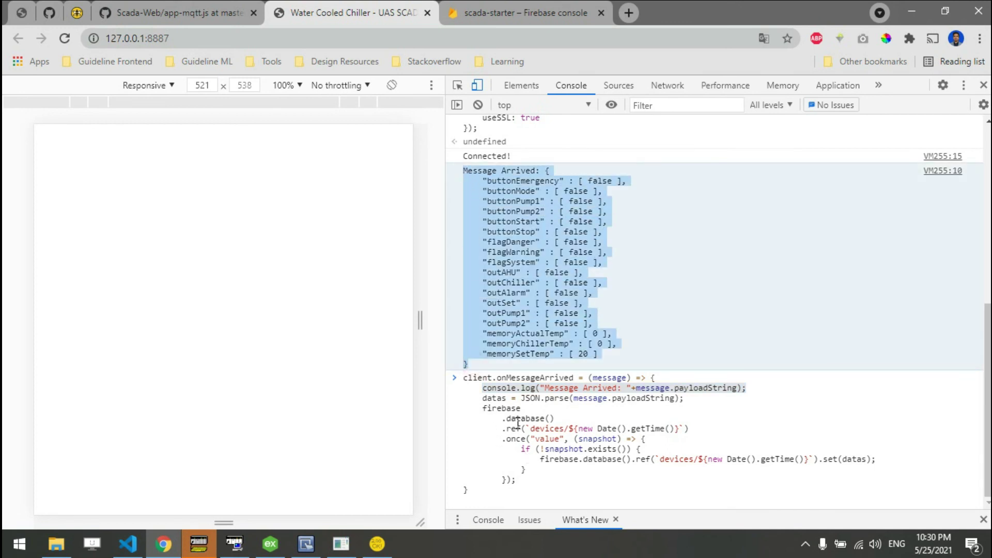
{"action": "left_click_drag", "start_coordinate": [504, 418], "coordinate": [561, 421]}
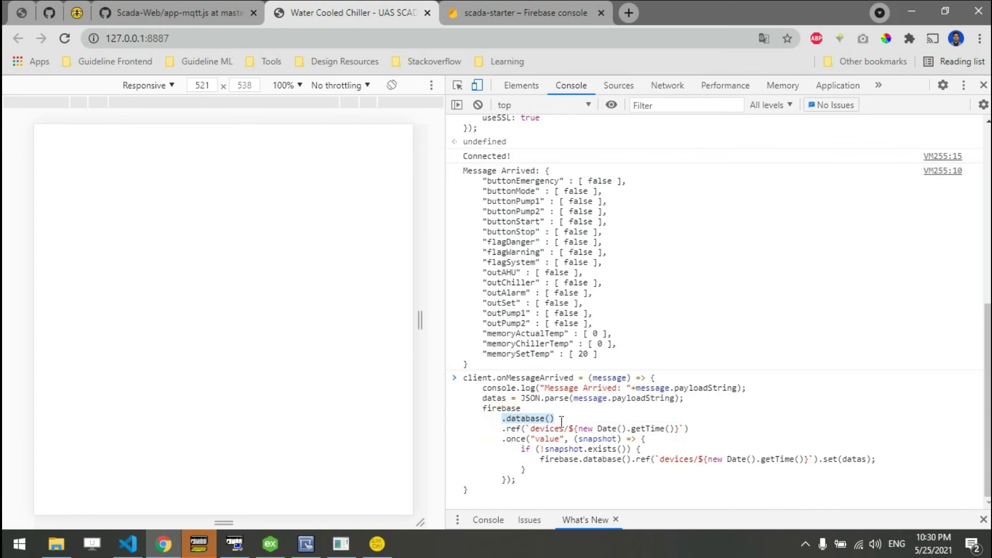
{"action": "left_click_drag", "start_coordinate": [502, 428], "coordinate": [672, 430]}
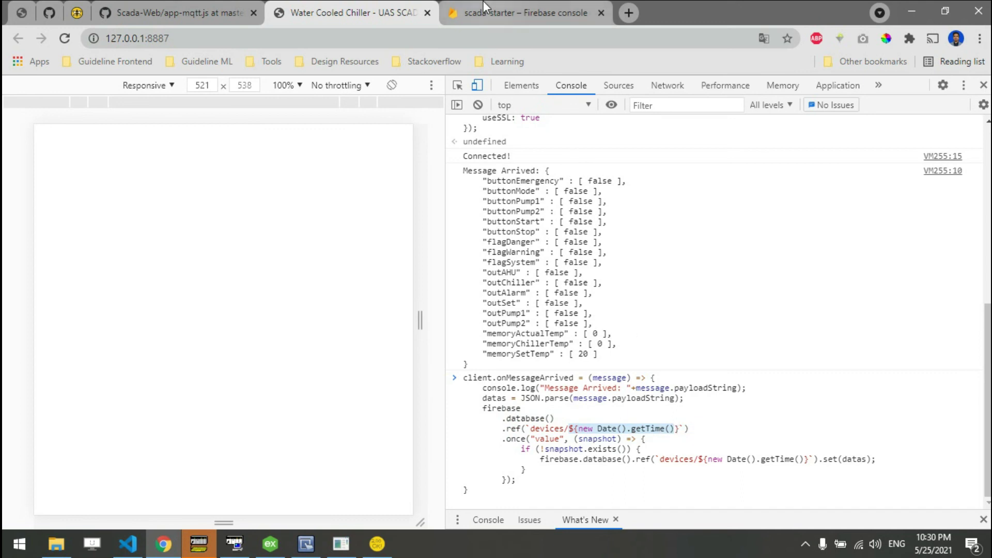
{"action": "left_click_drag", "start_coordinate": [542, 449], "coordinate": [629, 448]}
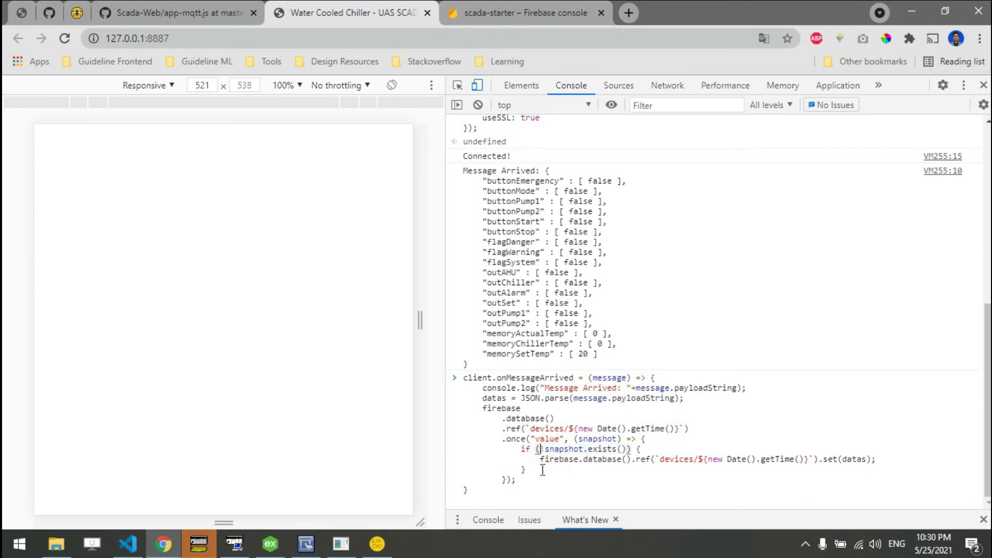
{"action": "left_click_drag", "start_coordinate": [539, 459], "coordinate": [885, 459]}
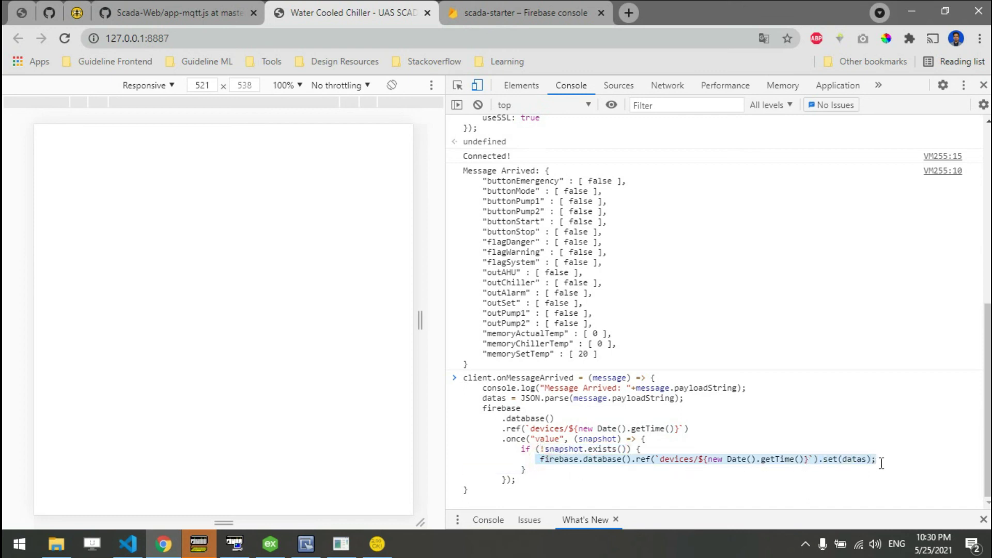
Run the Firebase-storing onMessageArrived handler in the console and switch Emergency on in the HMI simulation to send a message
{"action": "left_click", "coordinate": [536, 493]}
{"action": "key", "text": "Return"}
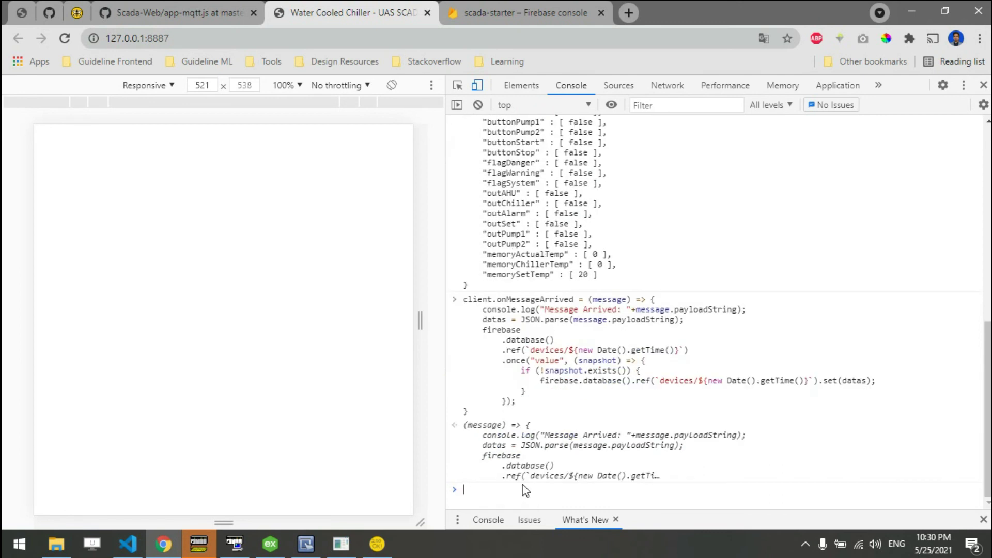
{"action": "left_click", "coordinate": [377, 544]}
{"action": "left_click", "coordinate": [341, 543]}
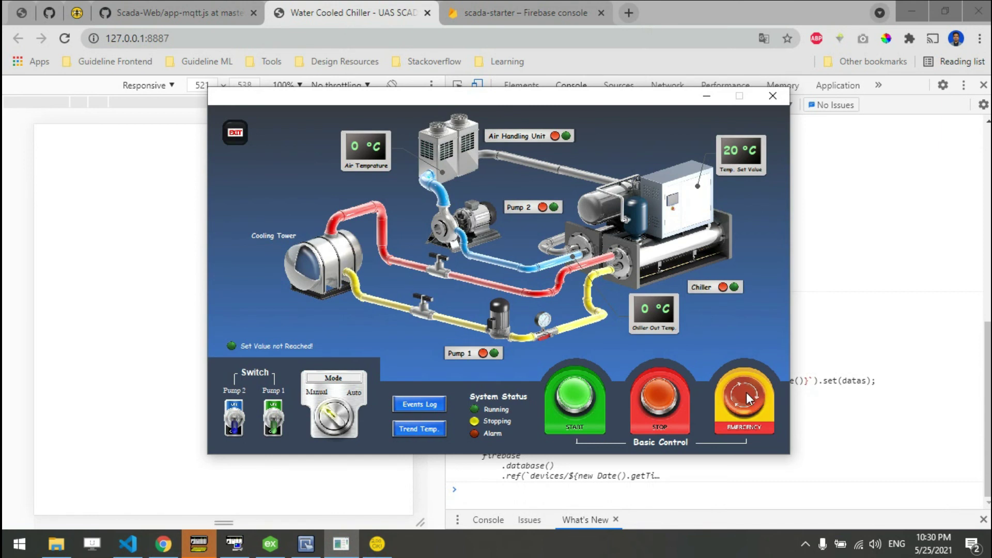
{"action": "left_click", "coordinate": [551, 492]}
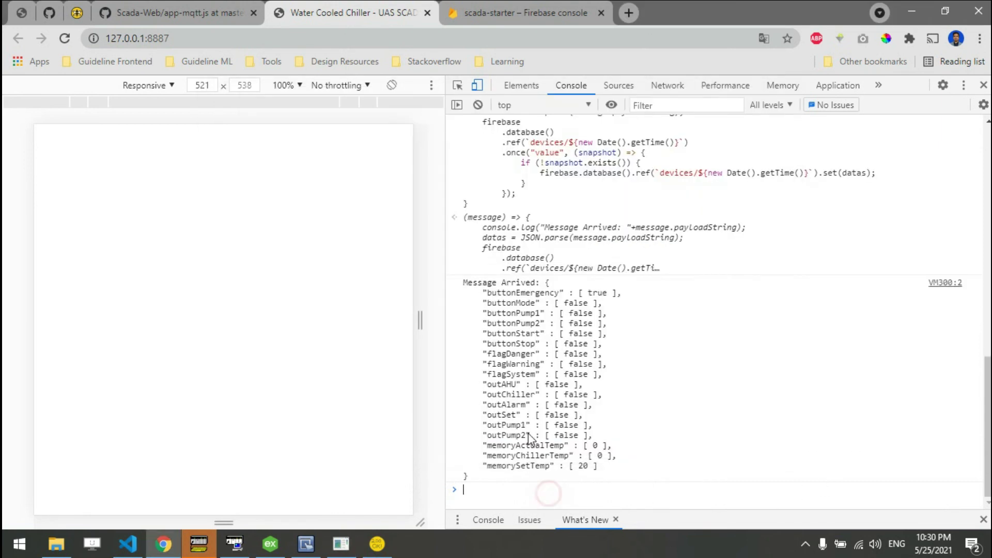
Open the scada-starter Realtime Database, expand devices and its timestamped record, and look through the stored fields
{"action": "left_click", "coordinate": [530, 12]}
{"action": "left_click", "coordinate": [277, 252]}
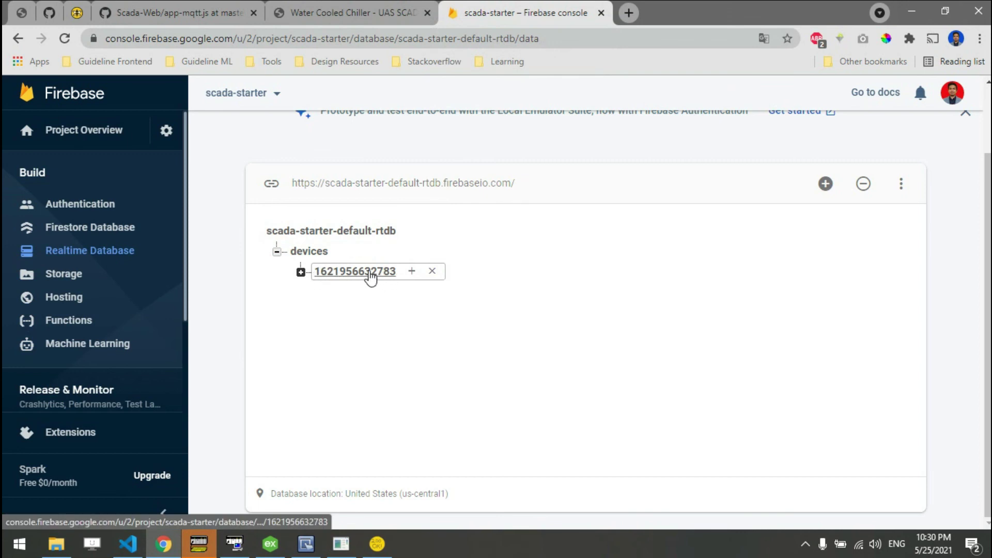
{"action": "left_click", "coordinate": [300, 272]}
{"action": "scroll", "coordinate": [347, 290], "scroll_direction": "down", "scroll_amount": 3}
{"action": "scroll", "coordinate": [352, 310], "scroll_direction": "up", "scroll_amount": 3}
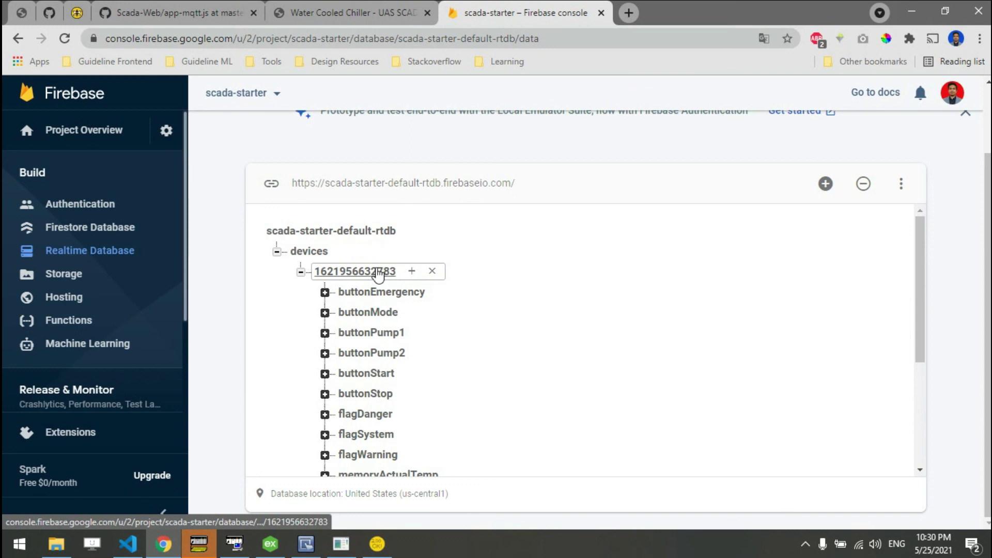
{"action": "scroll", "coordinate": [420, 295], "scroll_direction": "down", "scroll_amount": 3}
{"action": "scroll", "coordinate": [362, 279], "scroll_direction": "up", "scroll_amount": 3}
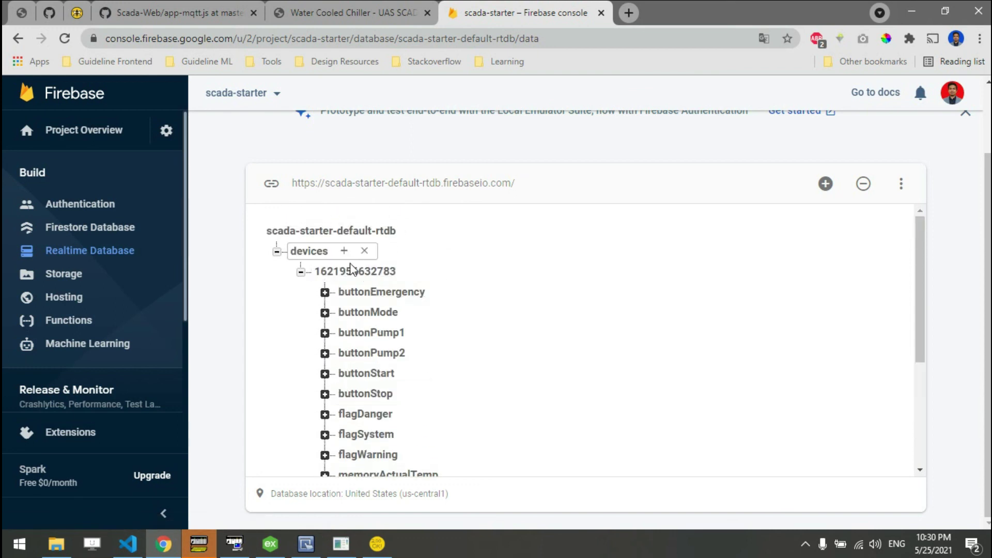
{"action": "scroll", "coordinate": [377, 279], "scroll_direction": "down", "scroll_amount": 3}
{"action": "scroll", "coordinate": [366, 310], "scroll_direction": "up", "scroll_amount": 3}
{"action": "left_click_drag", "start_coordinate": [927, 254], "coordinate": [937, 363]}
{"action": "scroll", "coordinate": [940, 403], "scroll_direction": "up", "scroll_amount": 5}
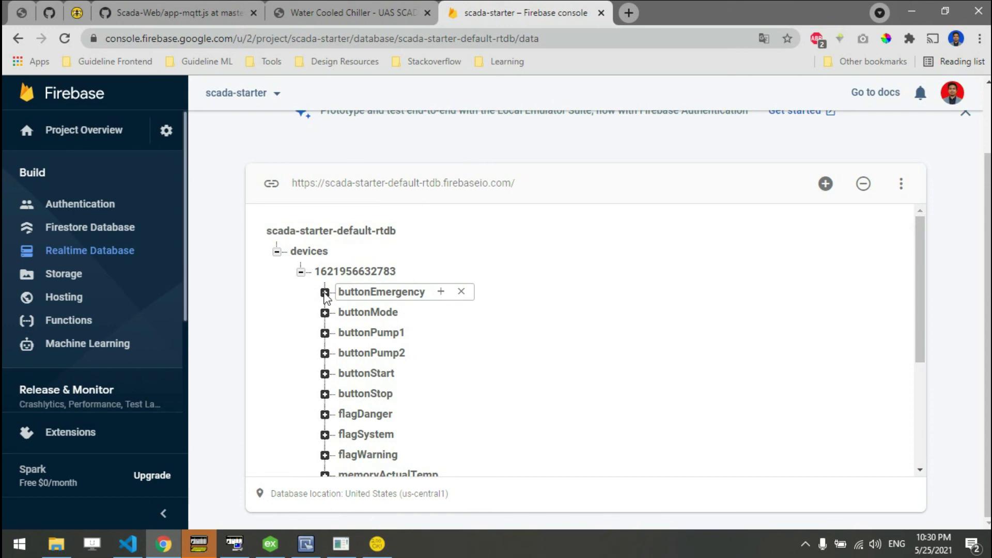
Check the stored buttonEmergency and buttonMode values, and collapse the timestamped record
{"action": "left_click", "coordinate": [325, 293]}
{"action": "left_click", "coordinate": [325, 334]}
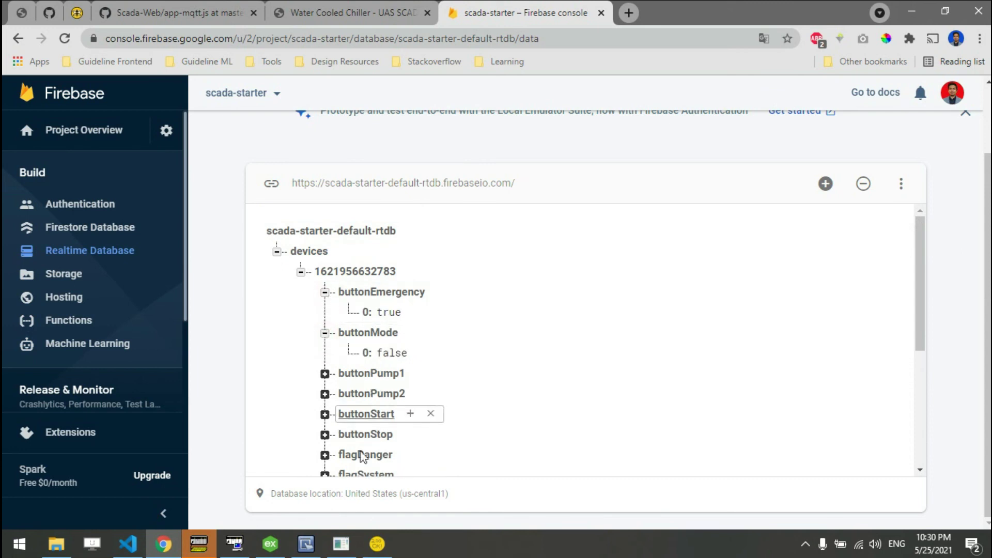
{"action": "left_click", "coordinate": [300, 272]}
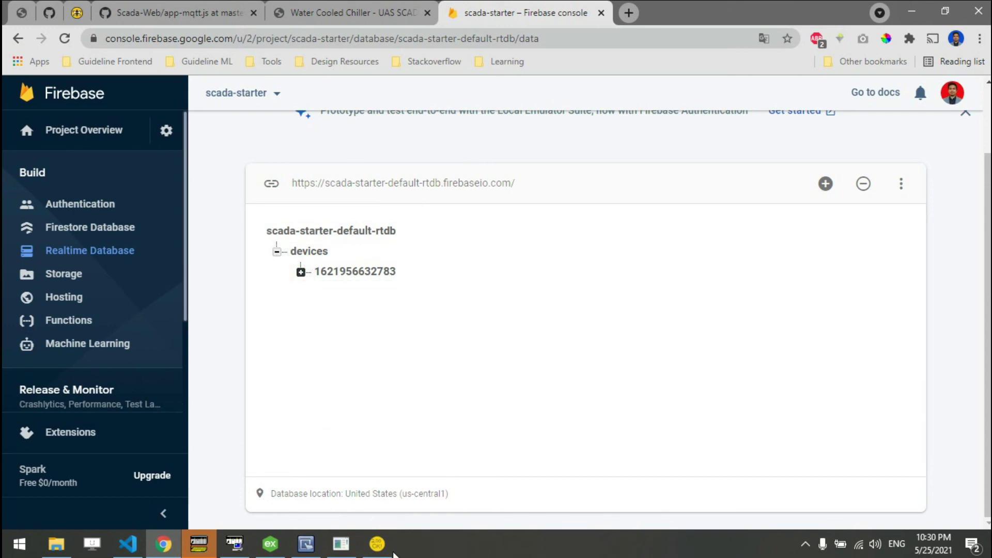
Switch Emergency off in the HMI simulation and check the buttonEmergency value of the new record under devices
{"action": "left_click", "coordinate": [342, 544]}
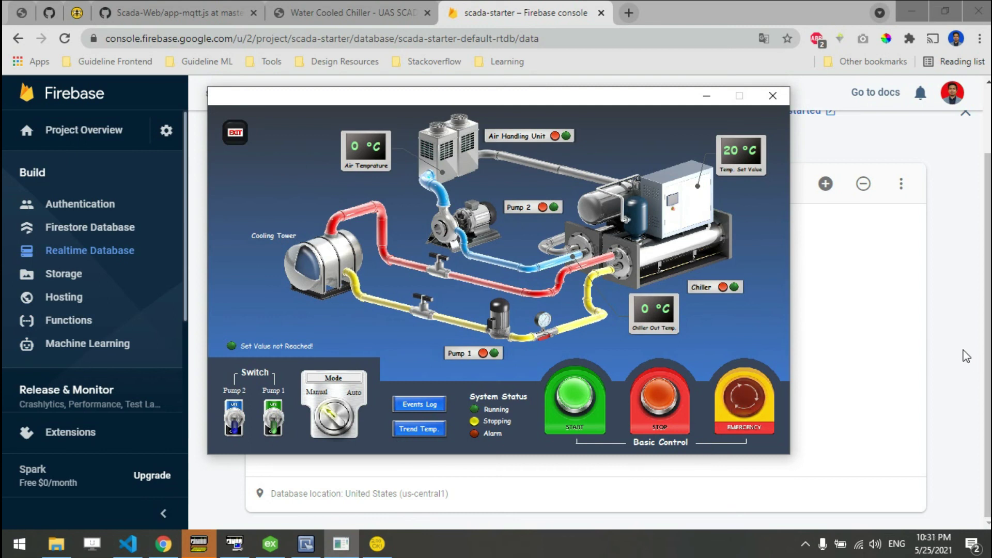
{"action": "left_click", "coordinate": [957, 348]}
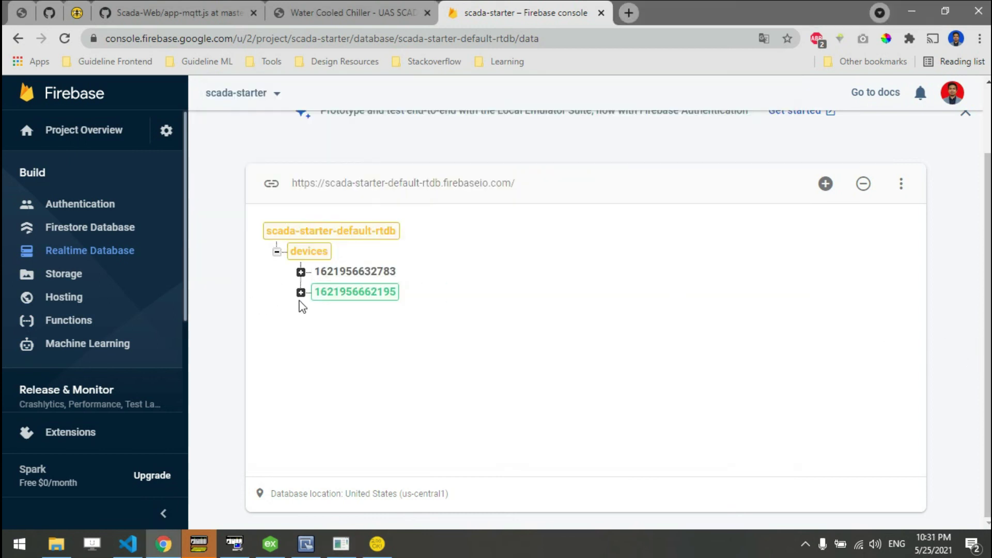
{"action": "left_click", "coordinate": [301, 293]}
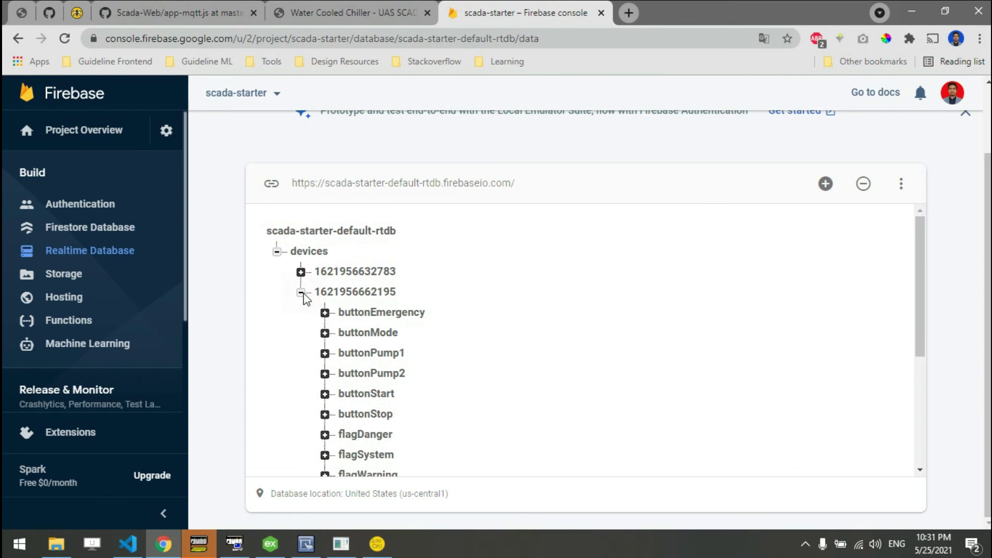
{"action": "left_click", "coordinate": [324, 313]}
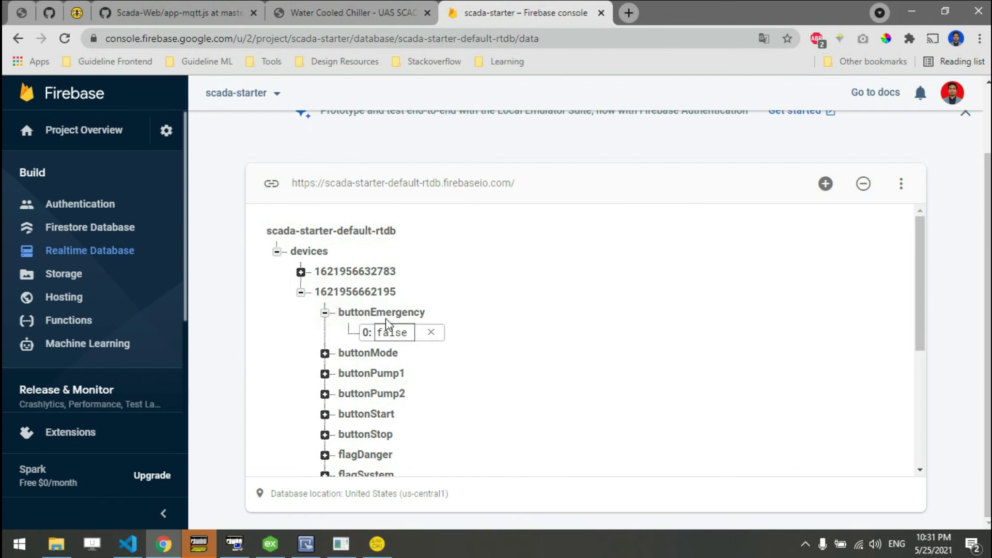
Return to the chiller page's console and review the executed Firebase and MQTT scripts down to the latest arrived message
{"action": "left_click", "coordinate": [333, 8]}
{"action": "scroll", "coordinate": [608, 455], "scroll_direction": "up", "scroll_amount": 10}
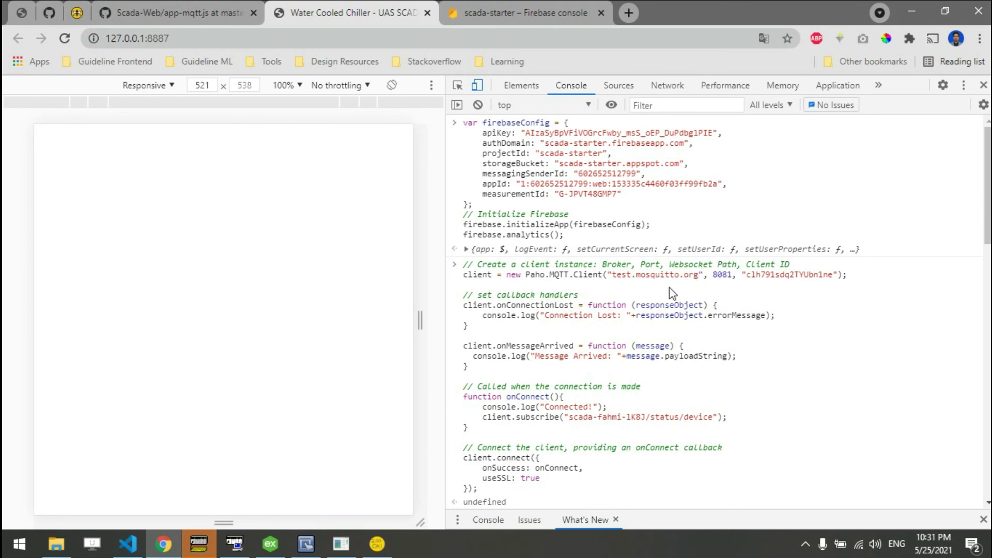
{"action": "scroll", "coordinate": [668, 287], "scroll_direction": "down", "scroll_amount": 15}
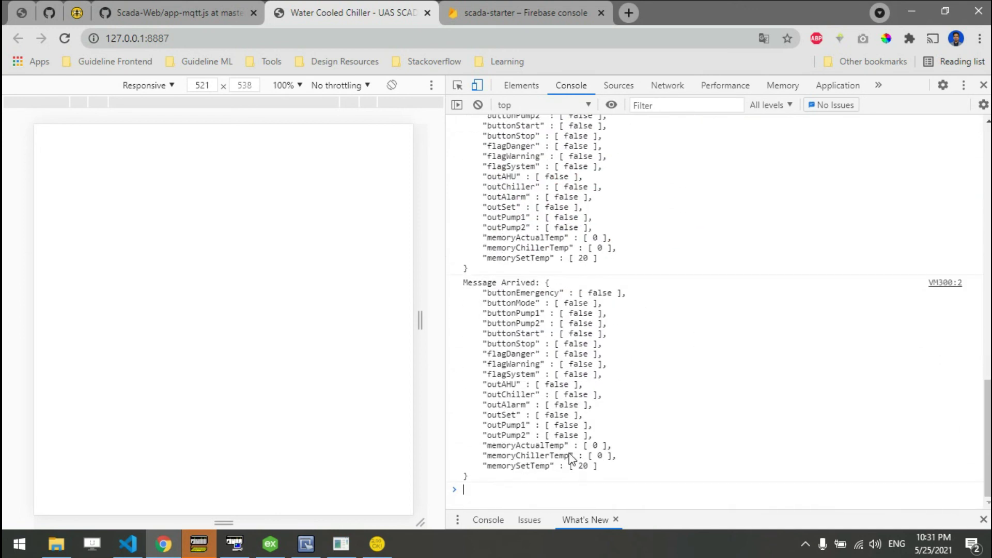